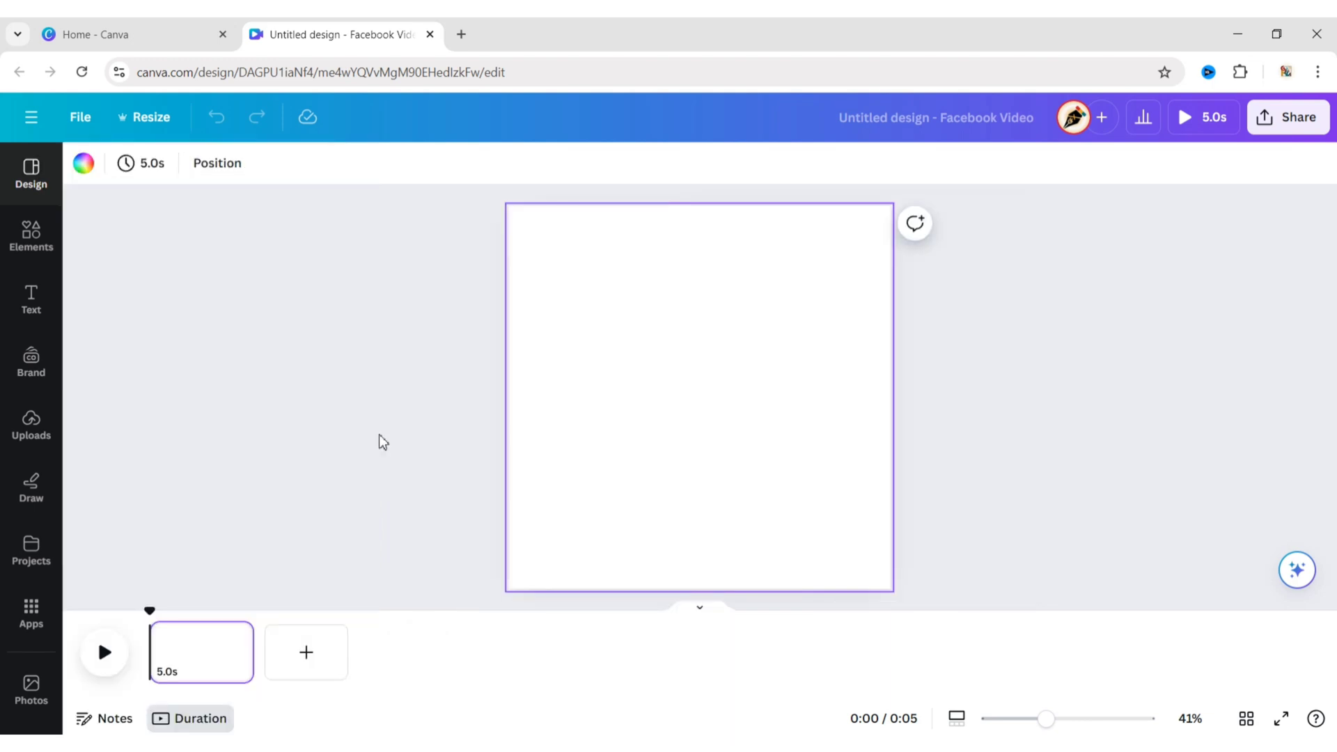
Rename the untitled Facebook Video design as Food Motion Ad.
left_click(1107, 428)
left_click(907, 120)
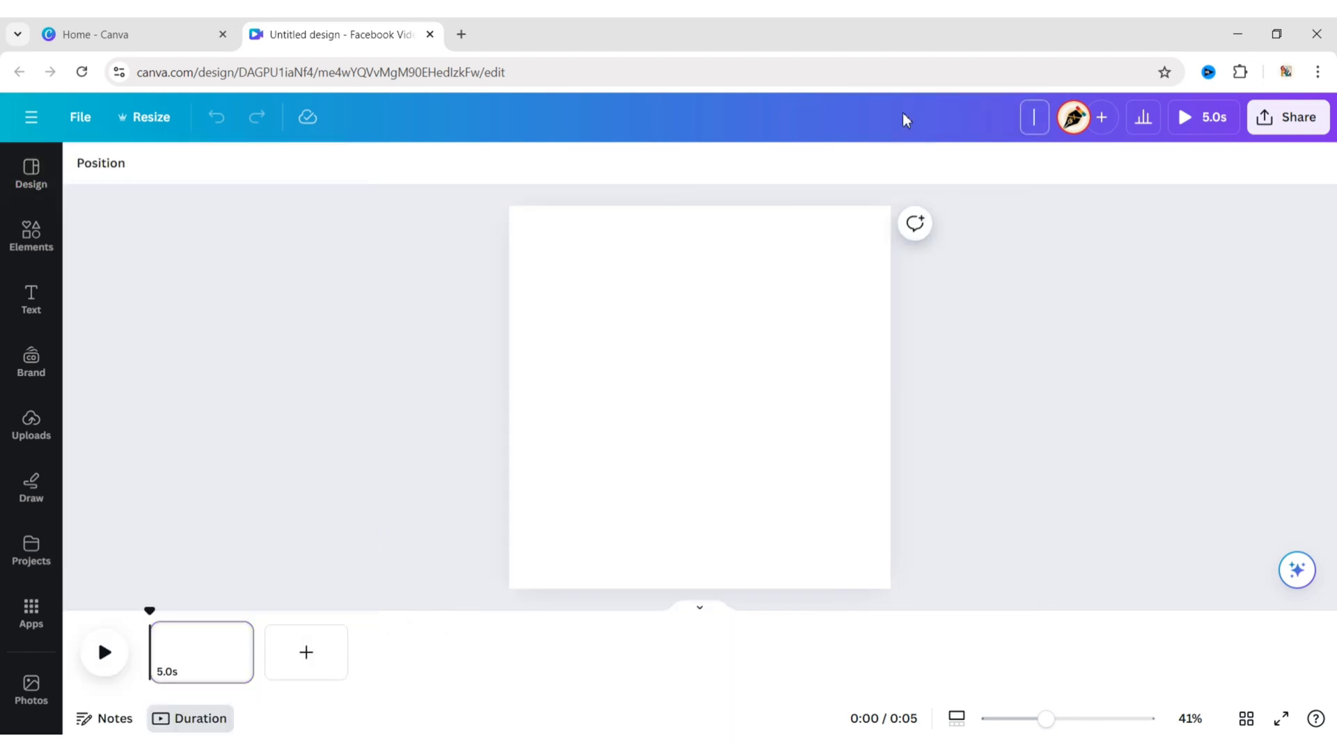
type("Animated Food Menu")
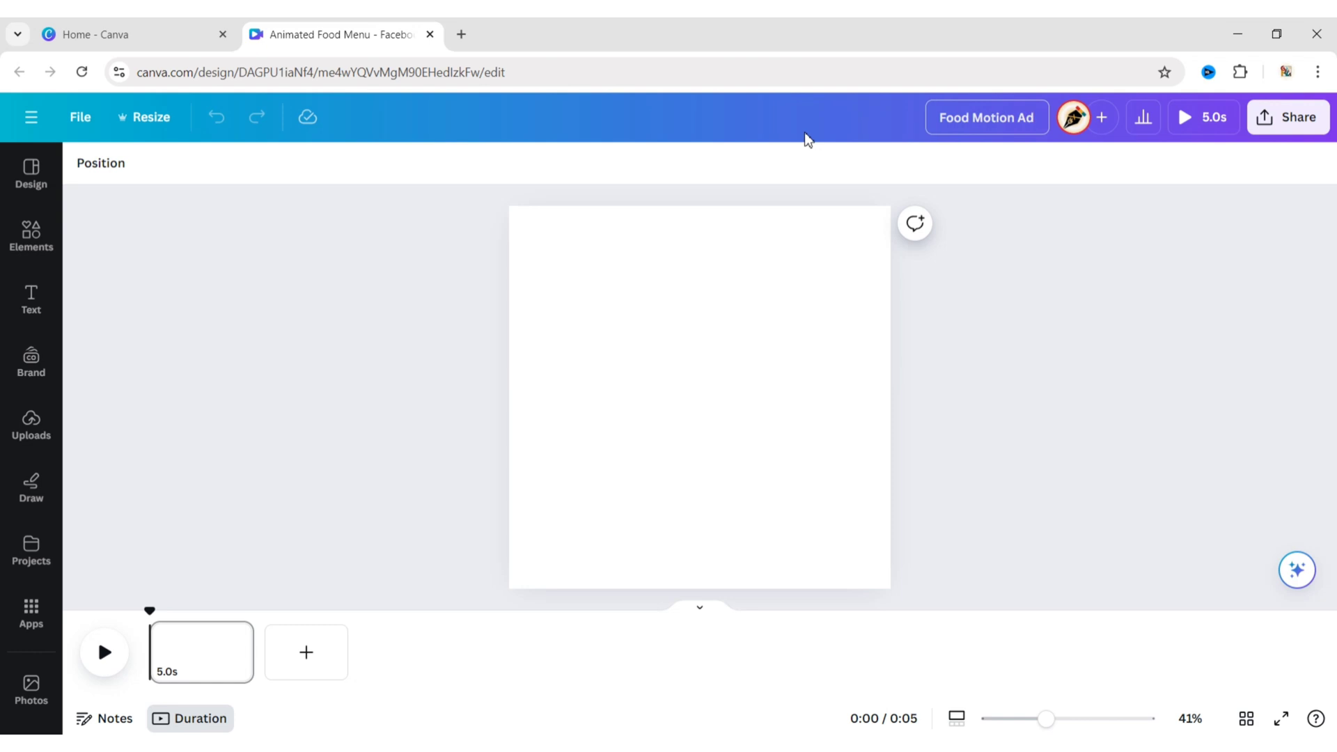
Fill the page background with the solid colour #AEAB8F.
left_click(815, 413)
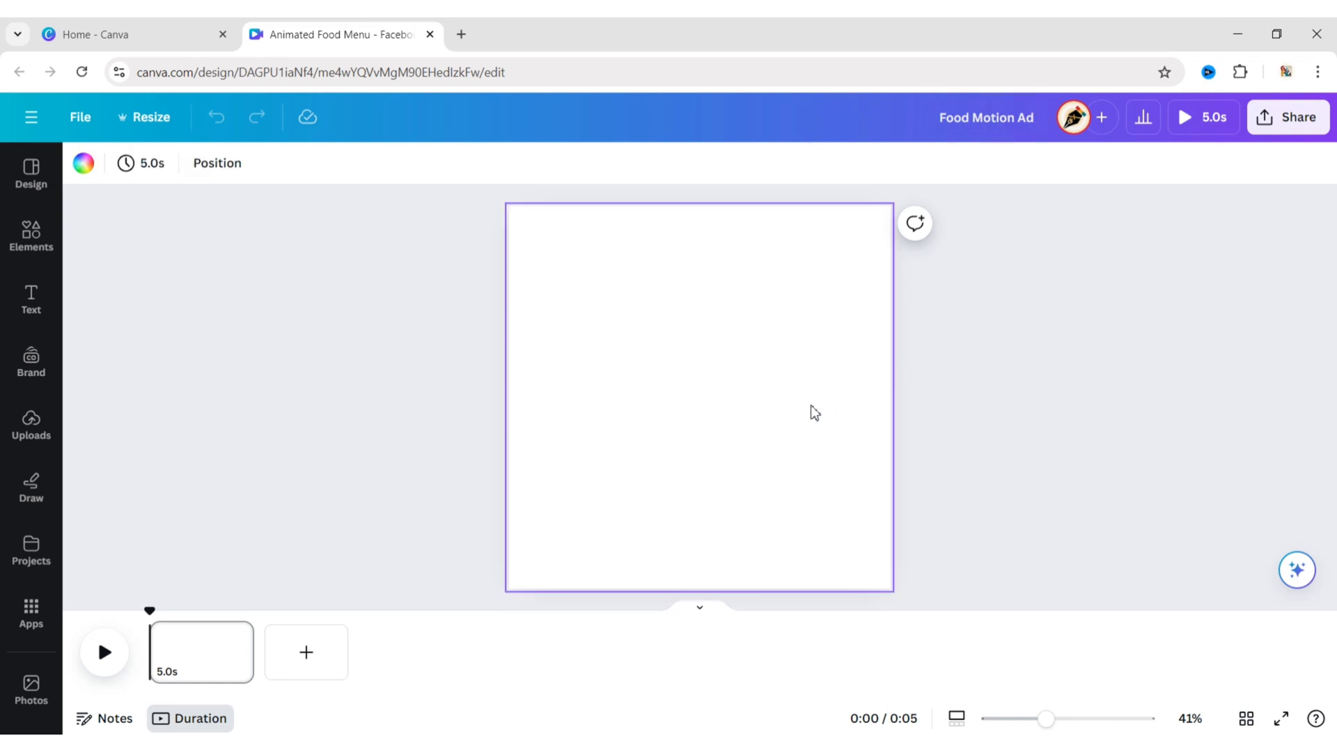
left_click(84, 163)
left_click(94, 269)
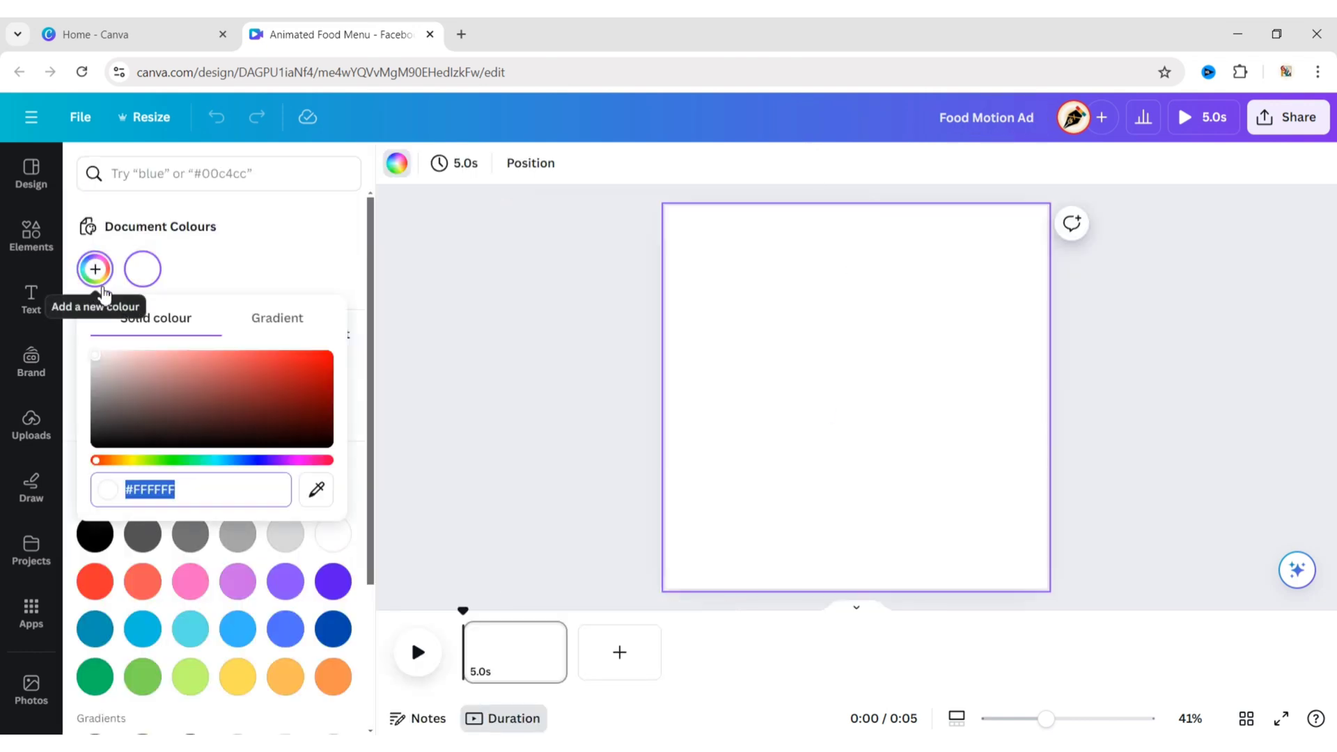
type("#AEAB8F")
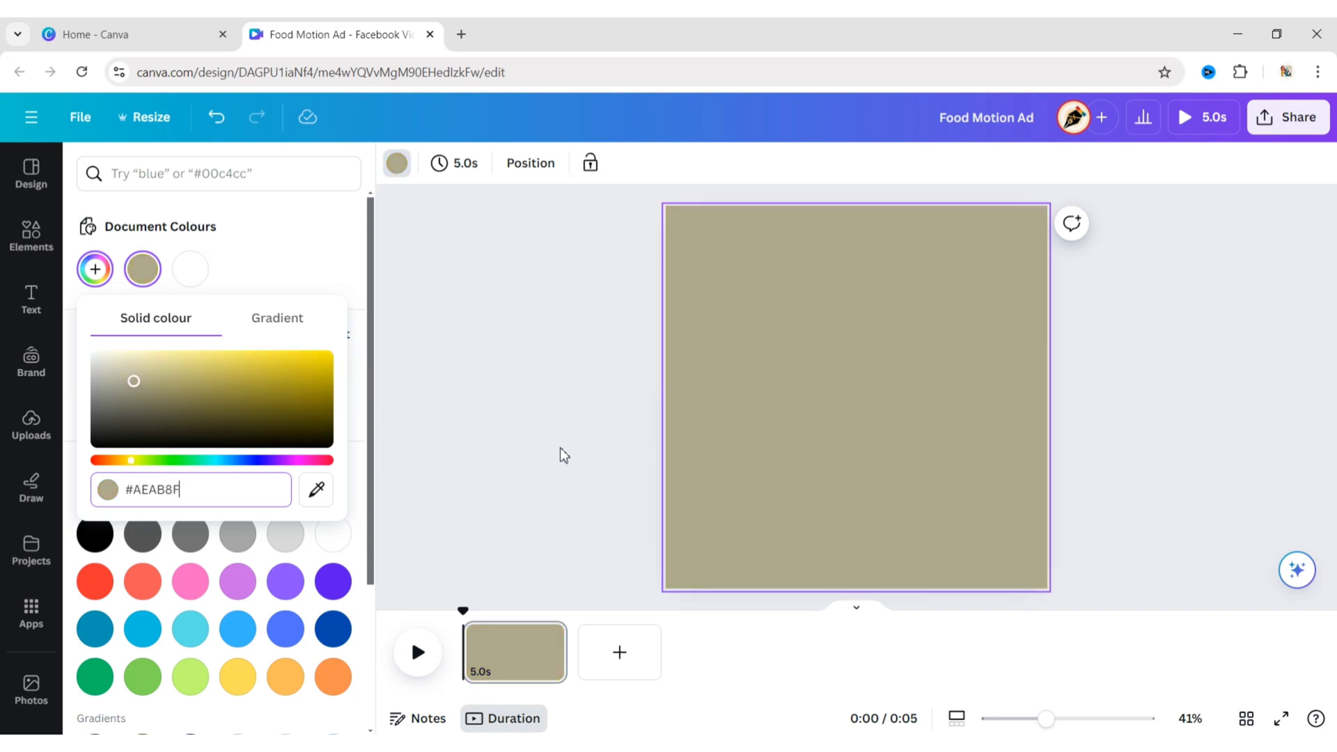
left_click(561, 448)
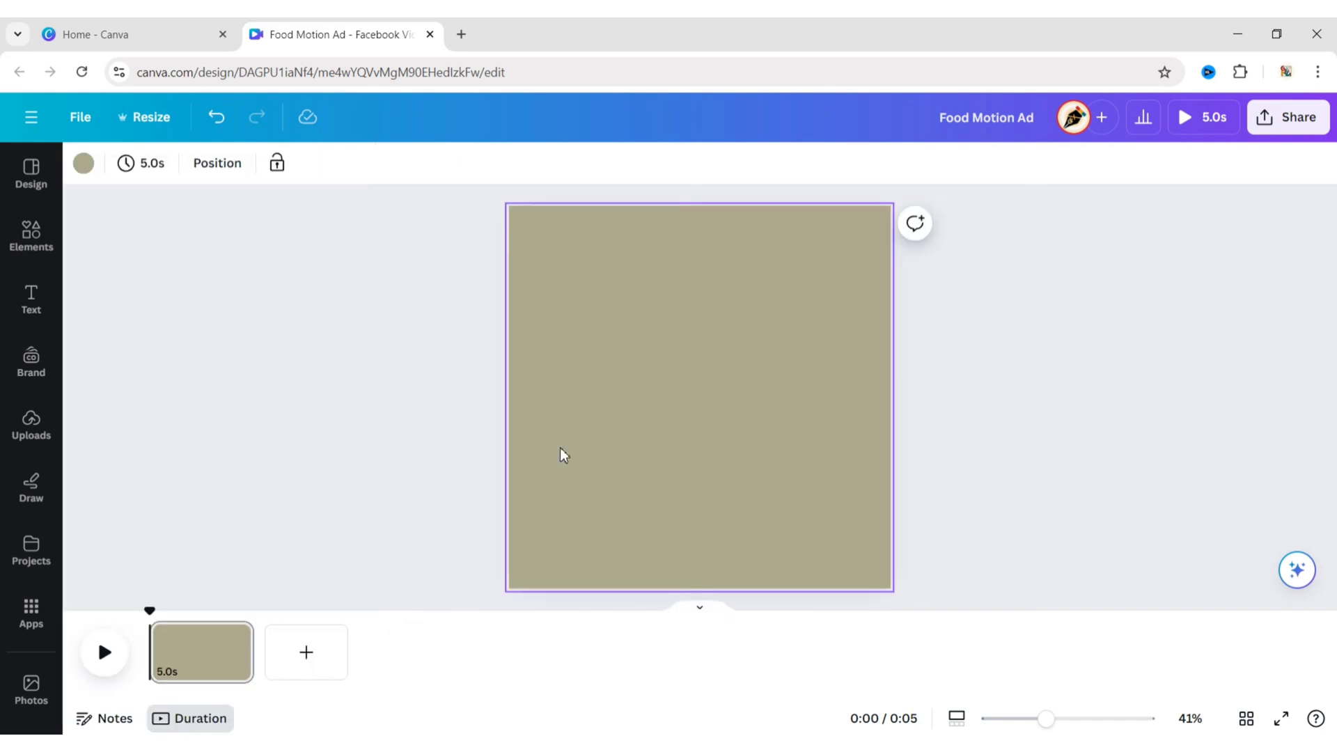
Add a line element, stretch it across the full page width and place it along the page's top edge.
left_click(31, 237)
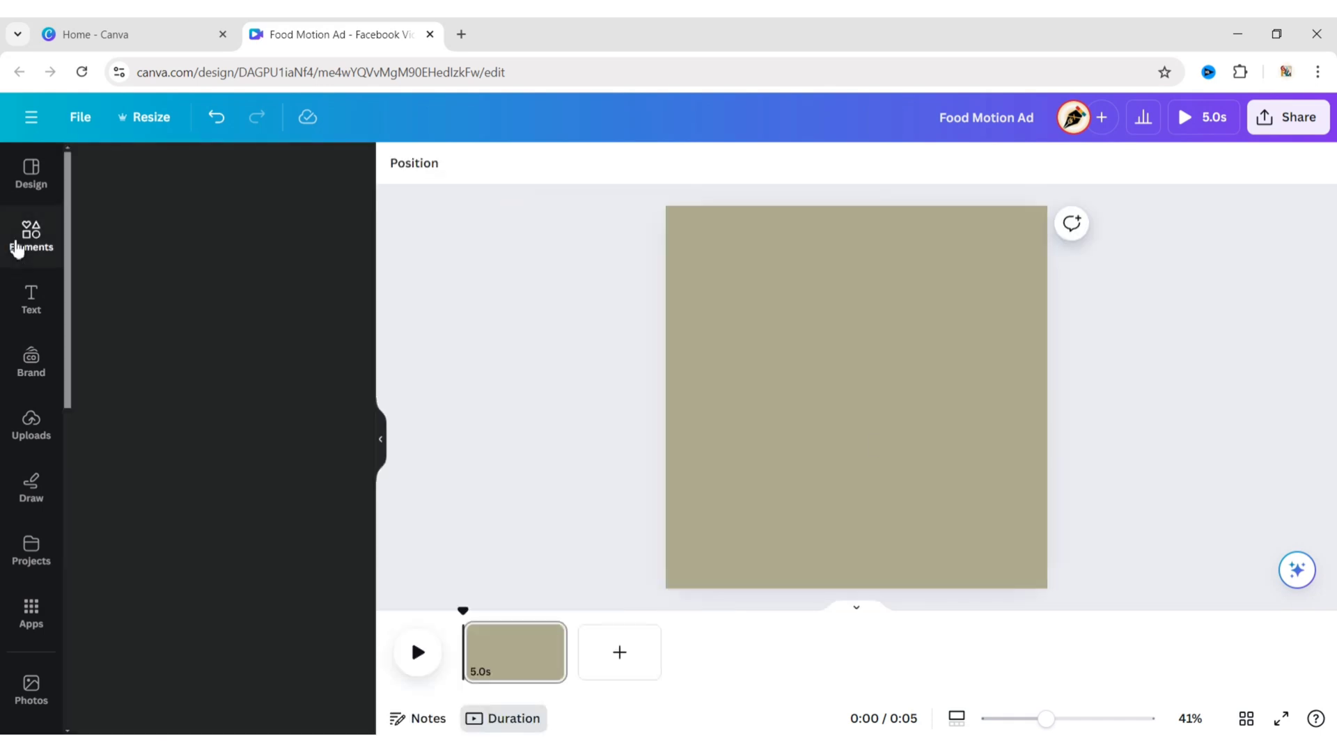
left_click(226, 425)
left_click(381, 429)
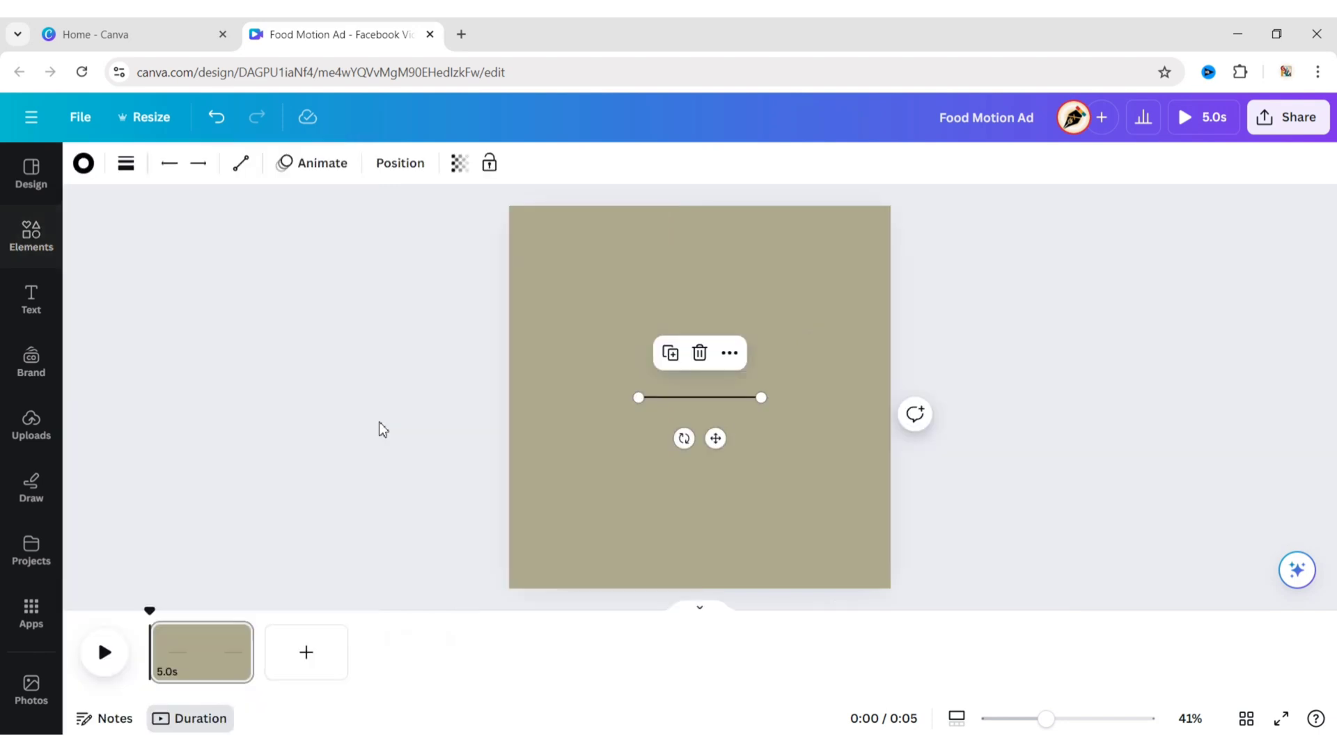
left_click_drag(765, 398, 891, 398)
left_click_drag(638, 398, 509, 398)
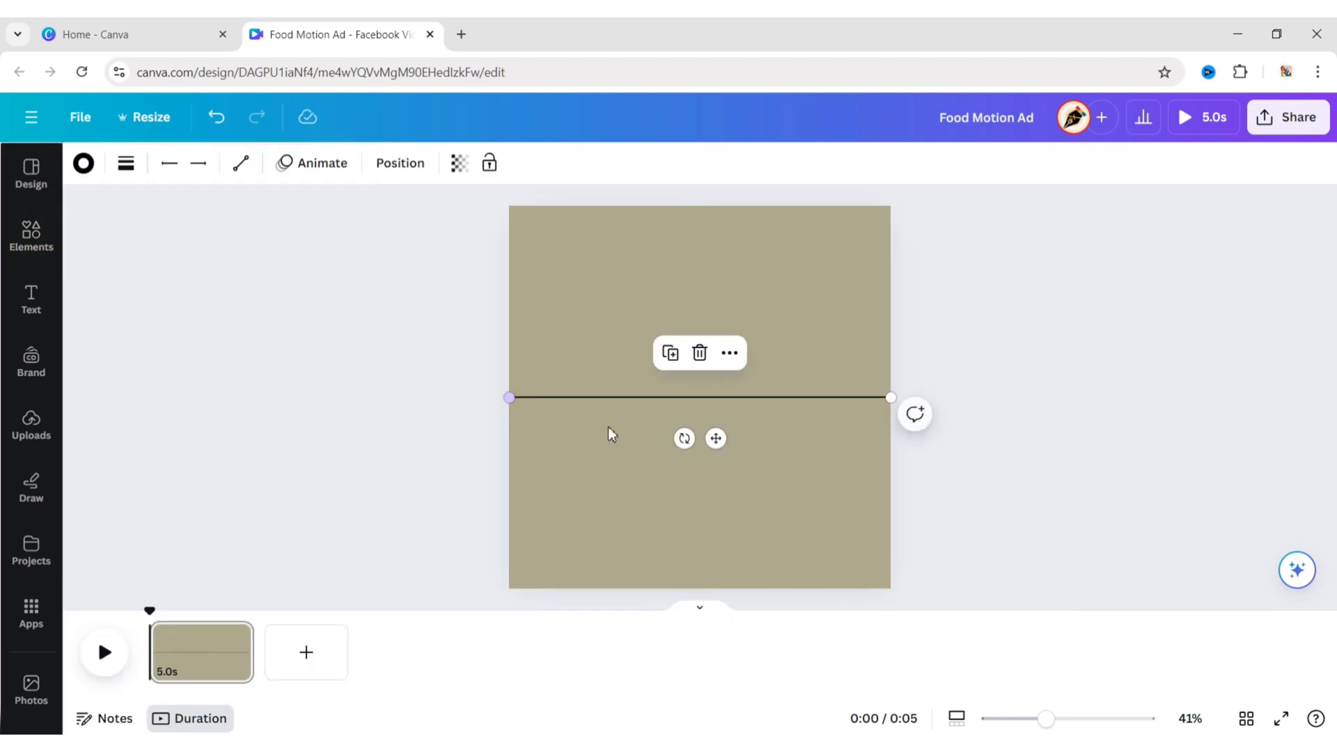
left_click_drag(717, 438, 726, 254)
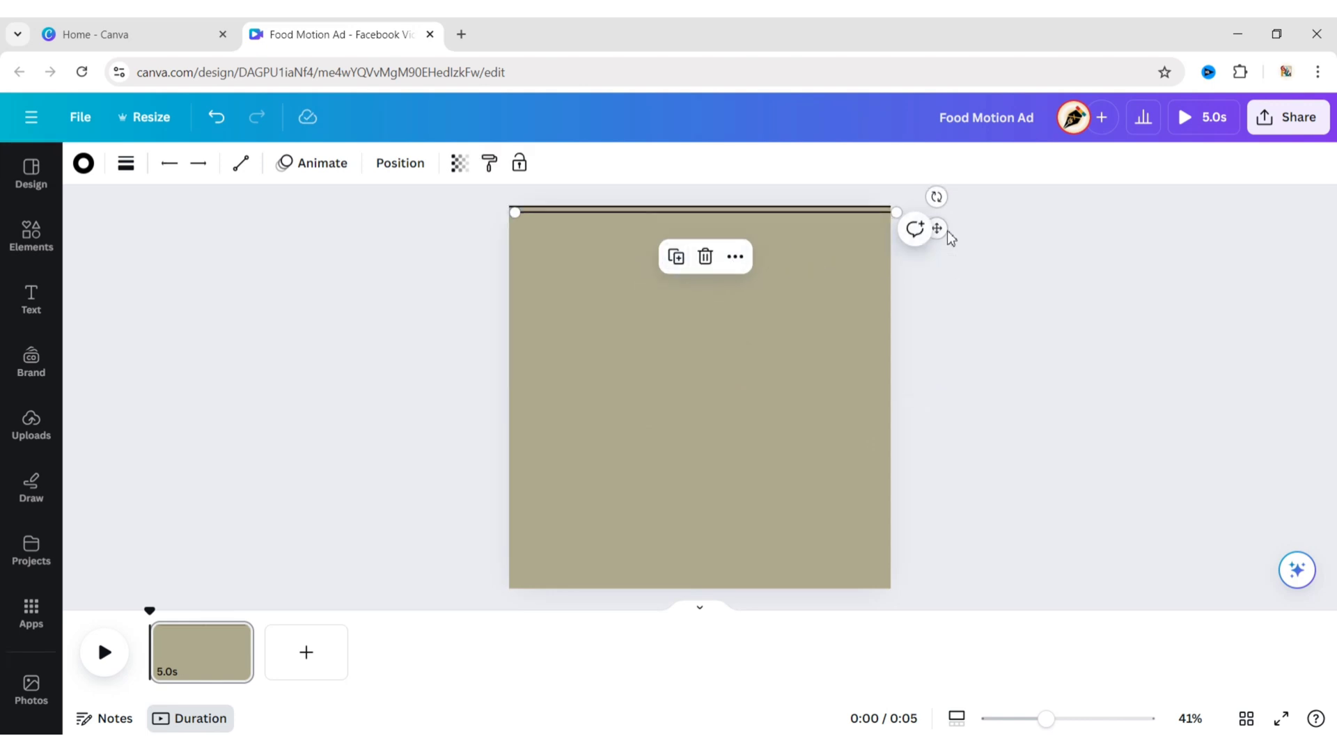
Frame the page by placing copies of the line along its bottom edge and, rotated vertically, along its left and right edges.
left_click_drag(947, 233, 937, 342)
left_click_drag(684, 379, 802, 359)
left_click_drag(749, 321, 930, 387)
left_click(480, 210)
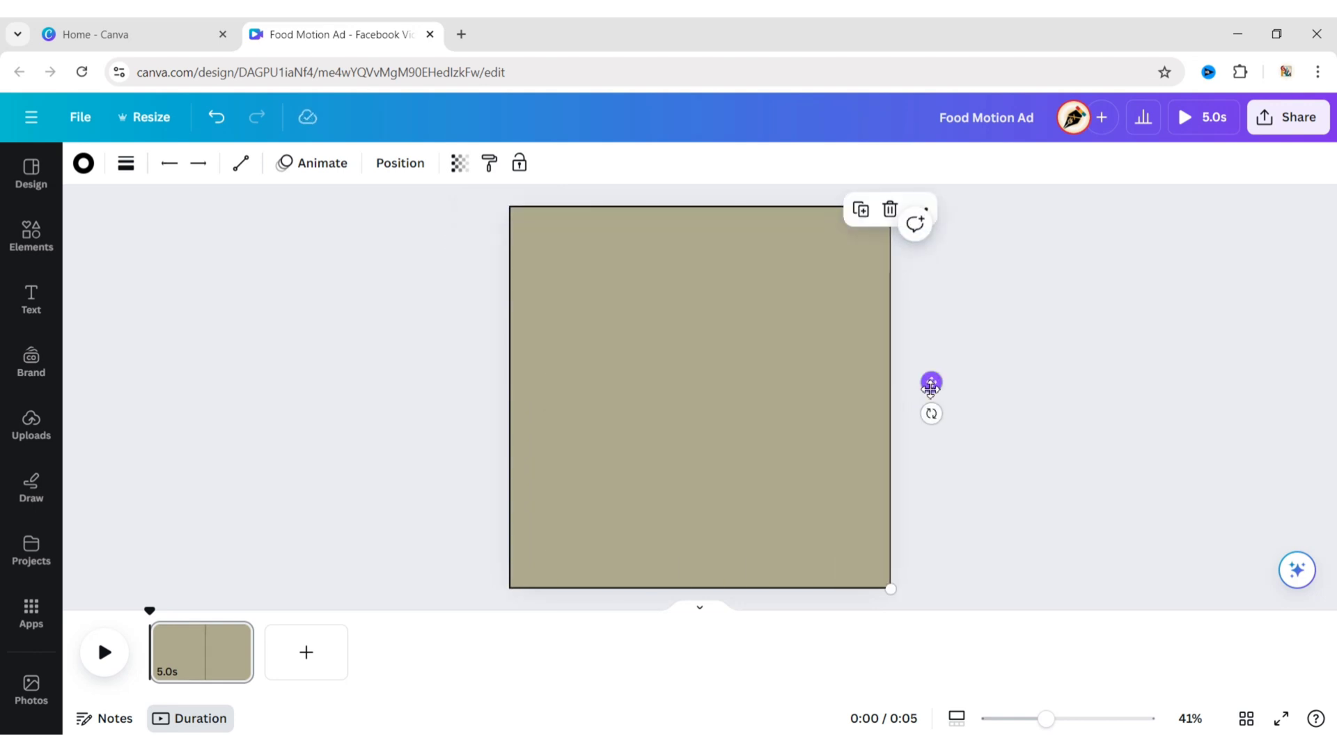
key("ctrl+z")
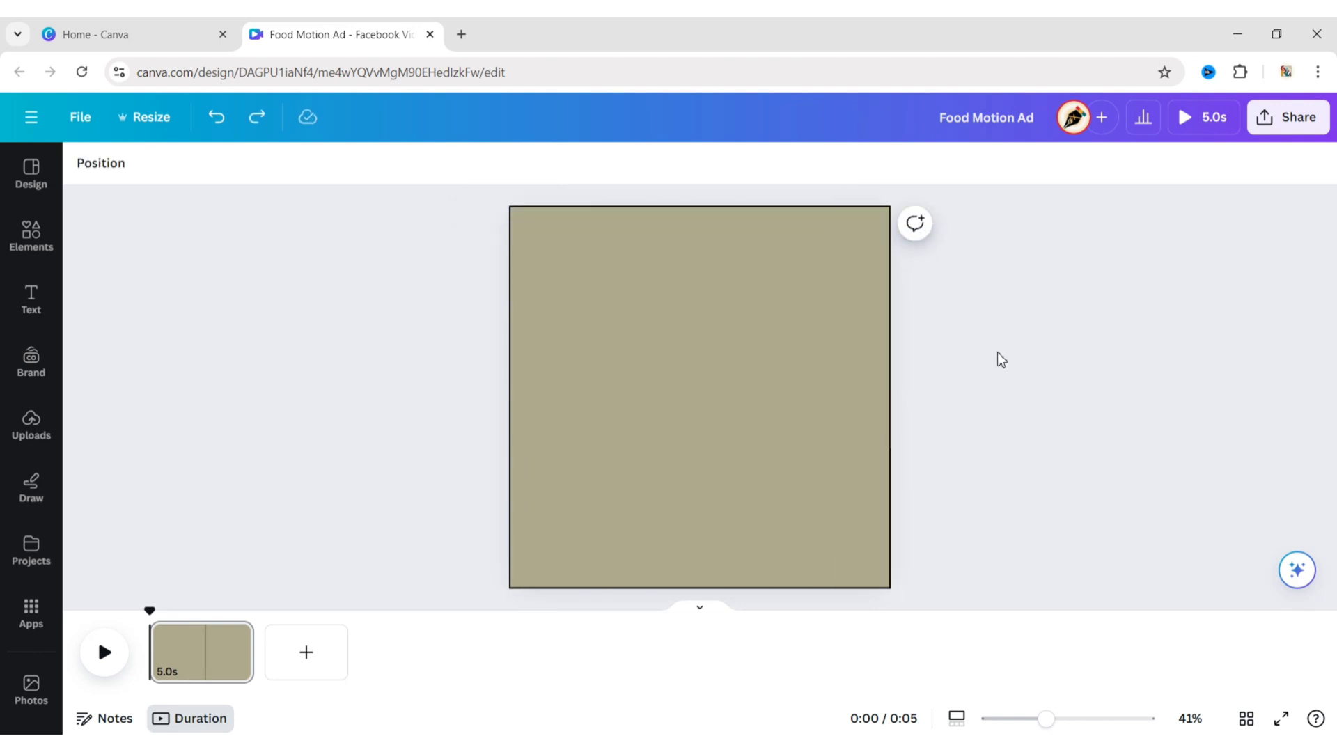
Duplicate the top line and place the copy horizontally a short distance above the page's bottom edge.
left_click(709, 207)
left_click(670, 252)
left_click_drag(942, 230, 942, 576)
left_click(1016, 500)
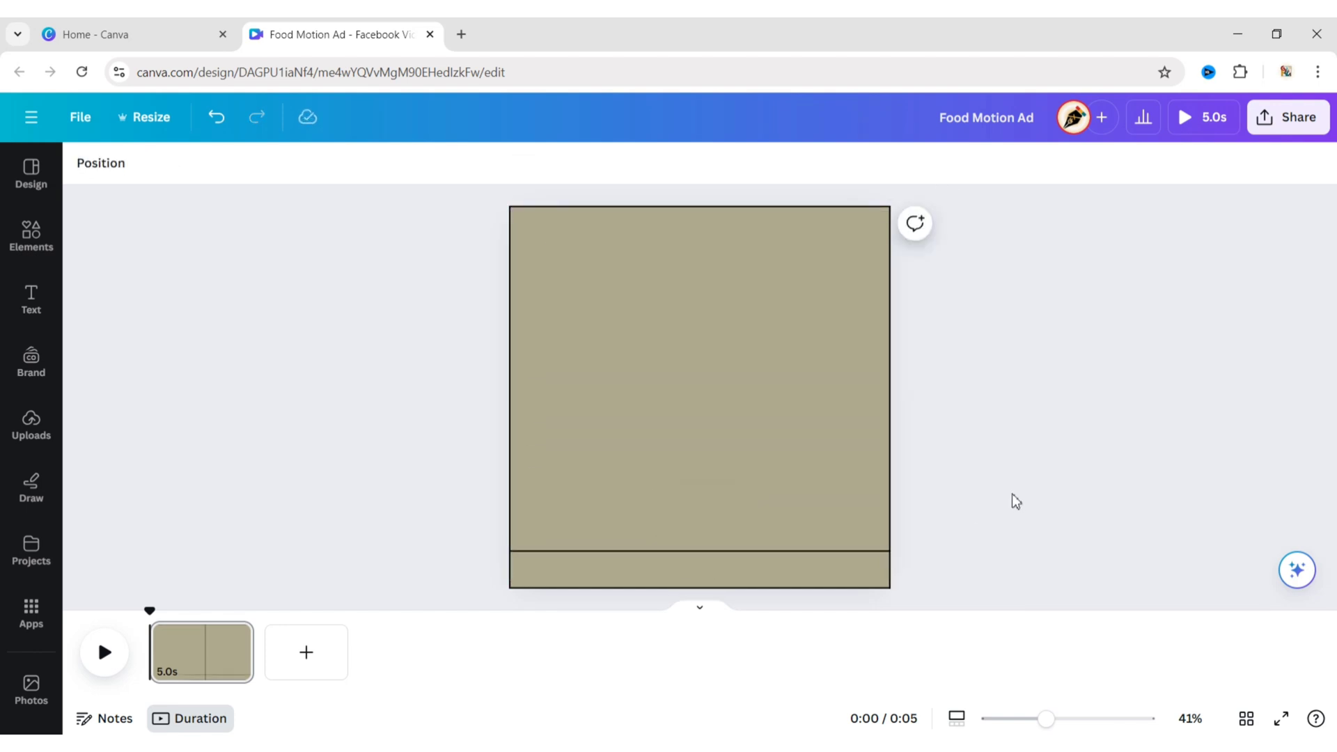
Recolour the frame's right vertical line with the solid colour #3D3913.
left_click(890, 339)
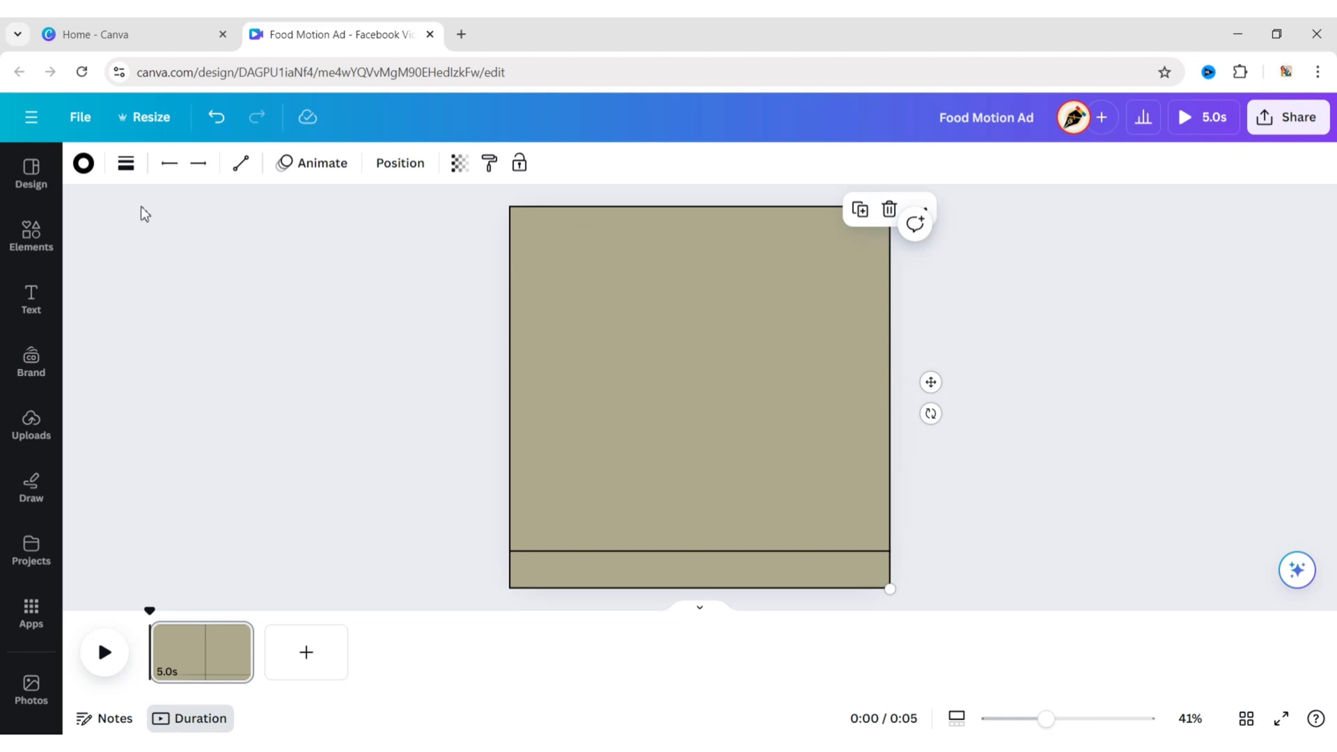
left_click(85, 165)
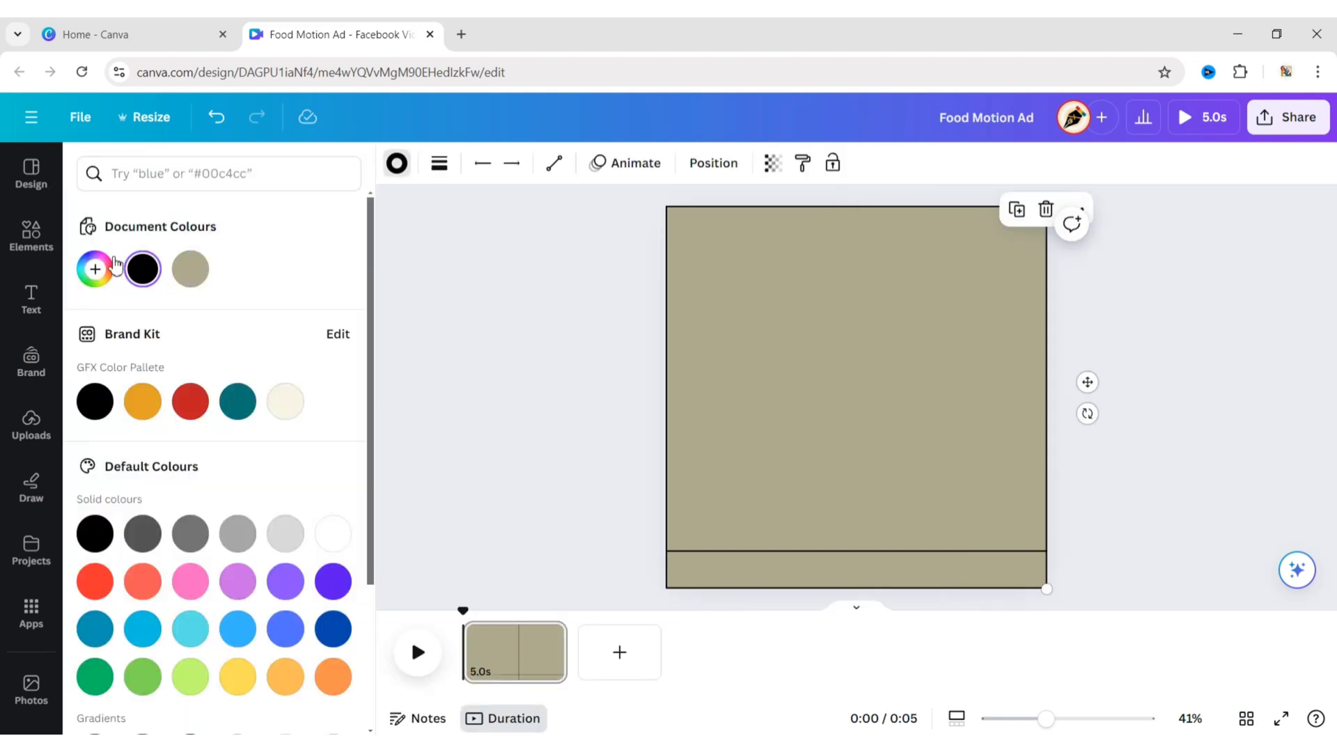
left_click(95, 270)
type("#3D3")
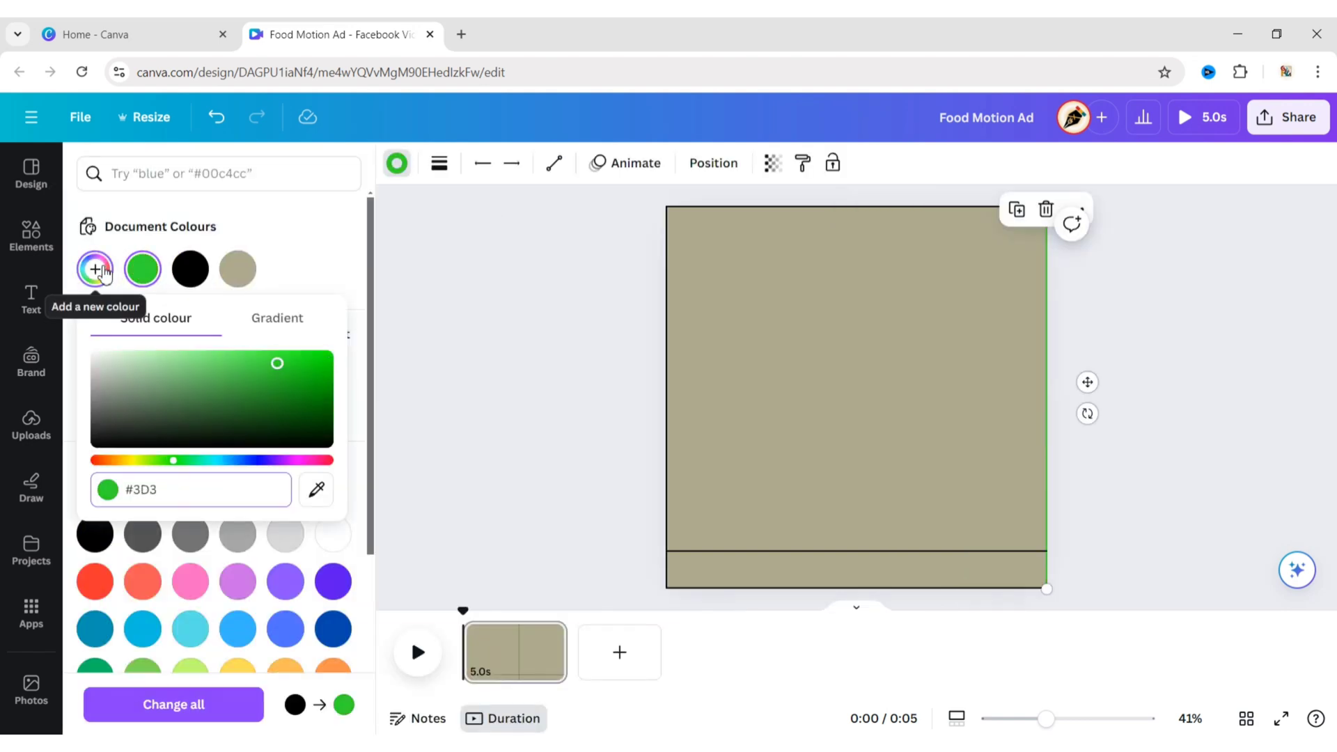
type("913")
left_click(504, 421)
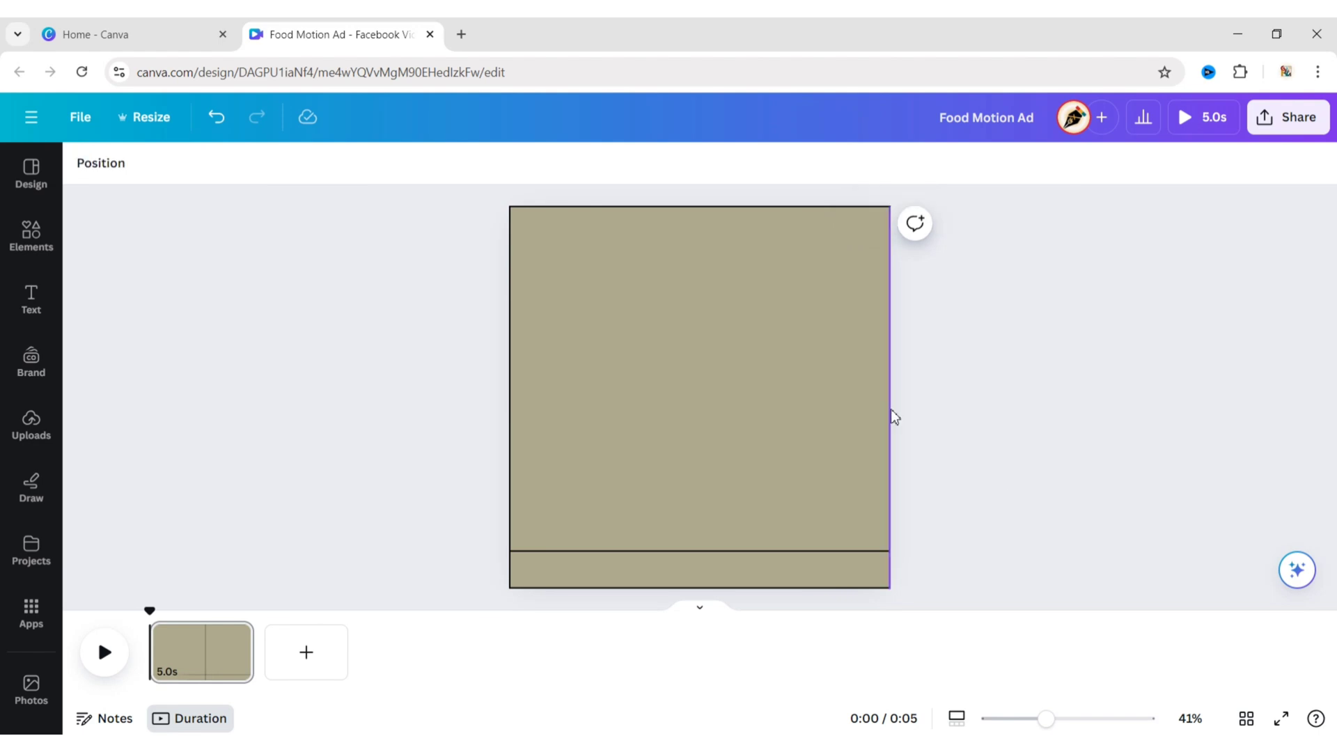
Apply the same dark olive document colour to the bottom, left and top frame lines and the inner horizontal line.
left_click(851, 585)
left_click(82, 165)
left_click(191, 269)
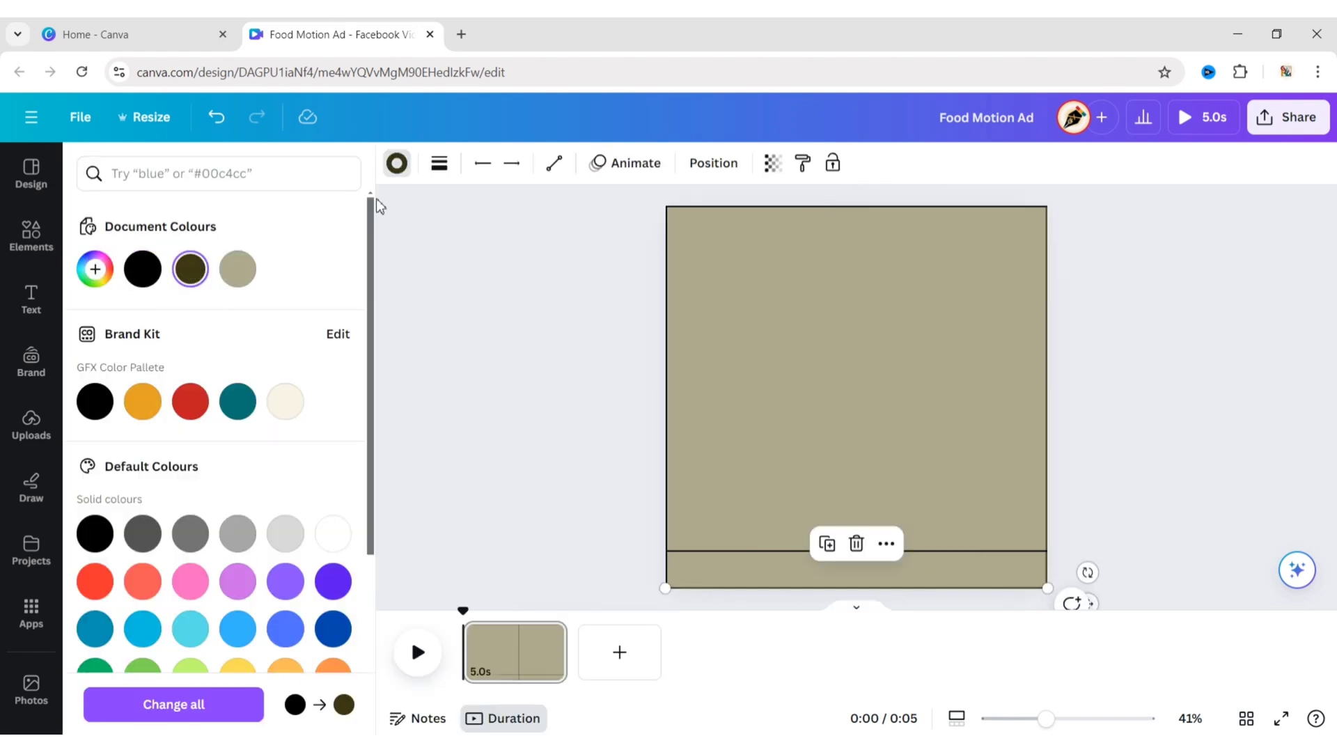
left_click(450, 282)
left_click(510, 276)
left_click(650, 208, "shift")
left_click(627, 551, "shift")
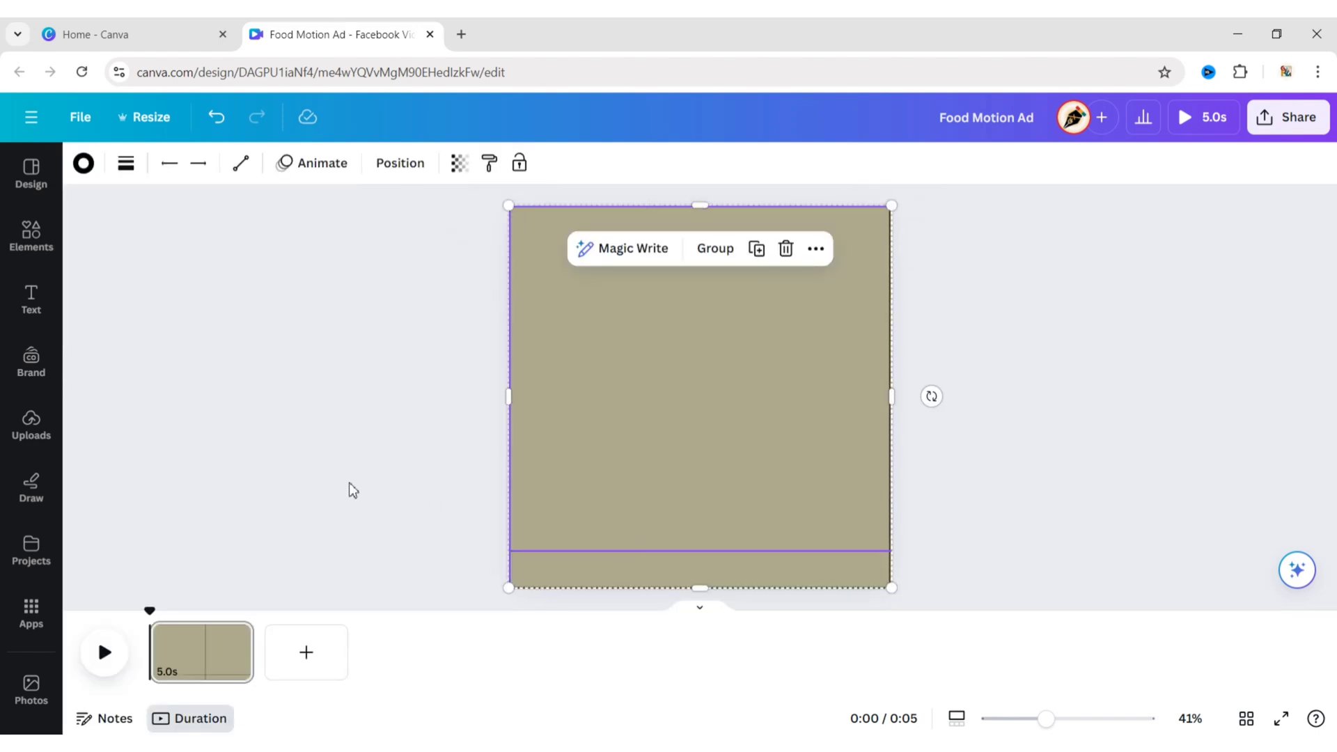
left_click(82, 165)
left_click(190, 269)
left_click(955, 297)
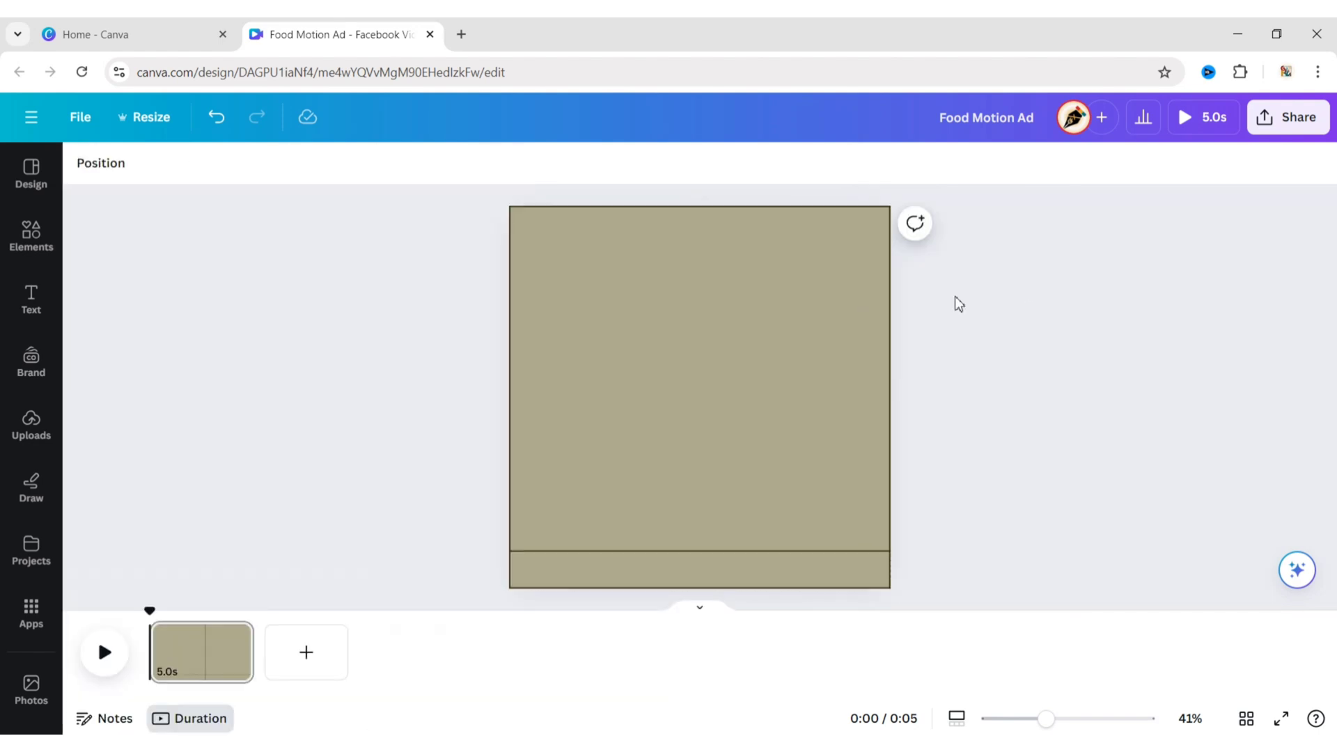
Add a square shape and place it in the page's top-right corner.
left_click(44, 239)
left_click(114, 446)
left_click(381, 444)
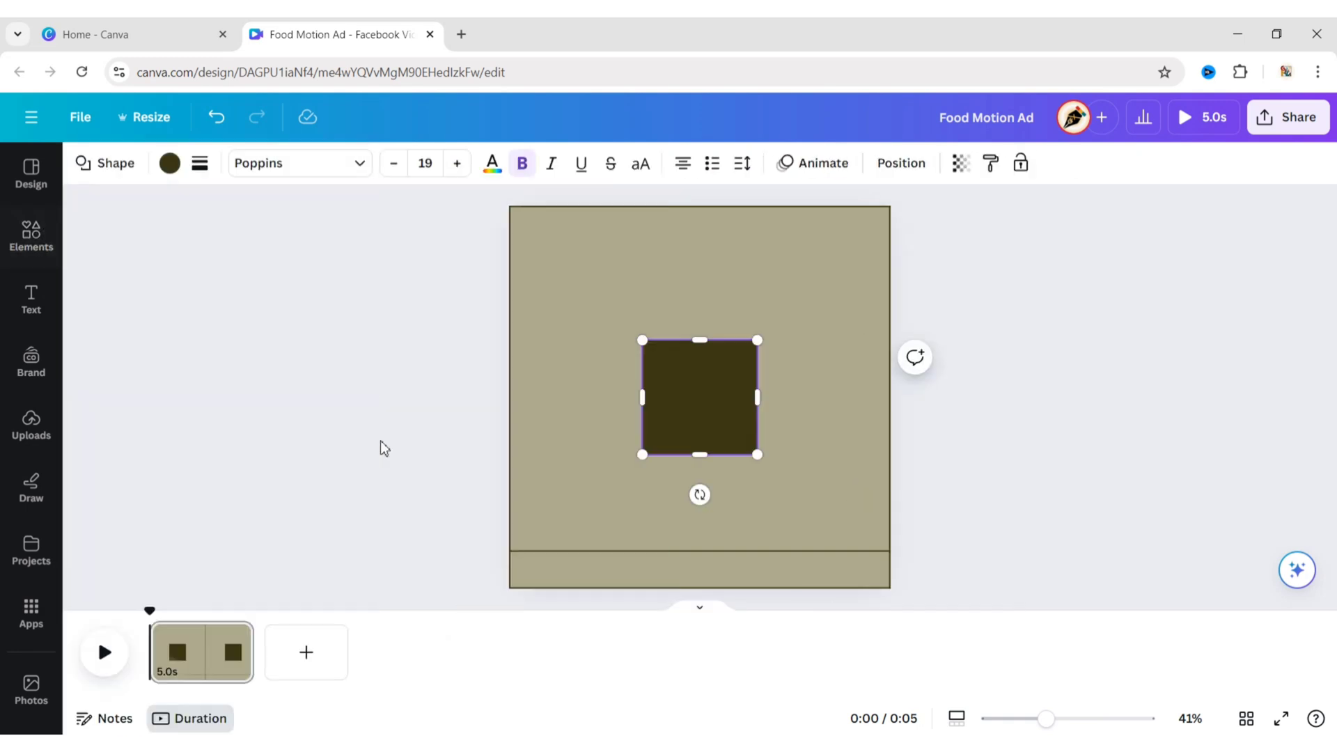
left_click(693, 403)
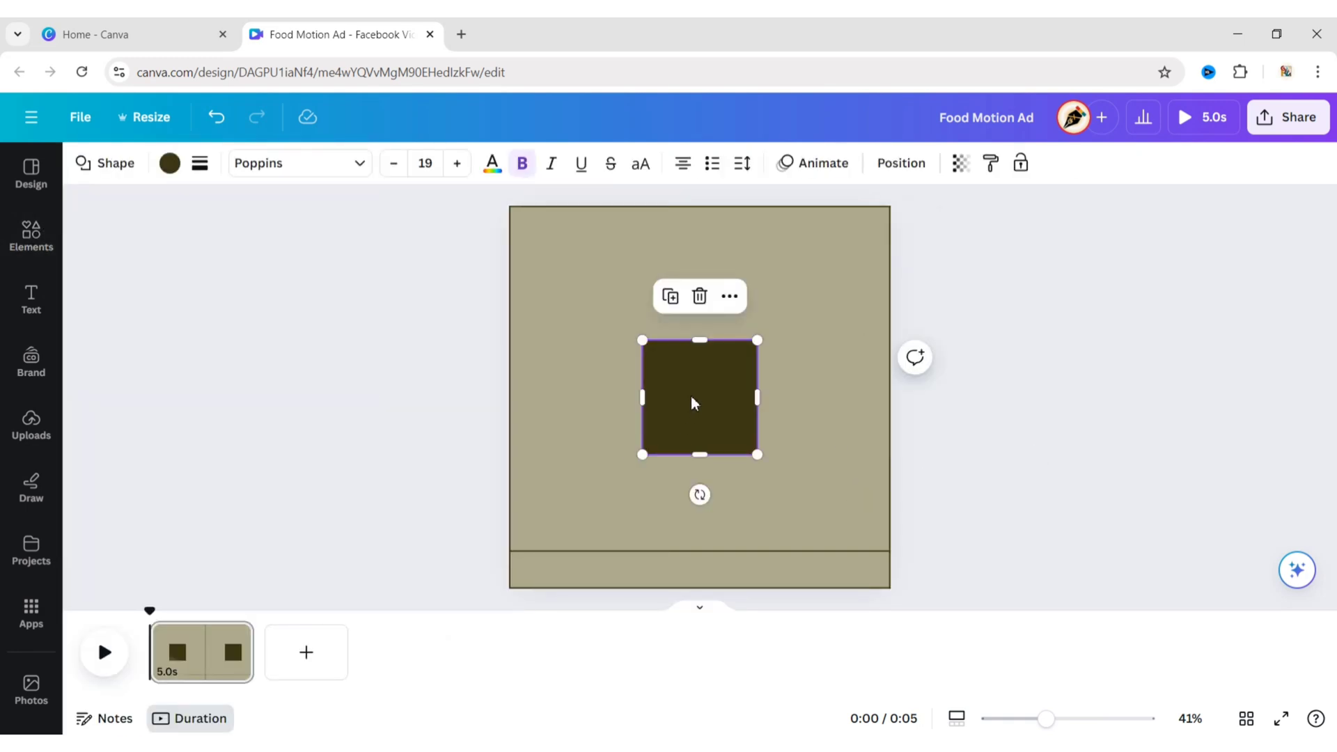
left_click_drag(698, 404, 830, 271)
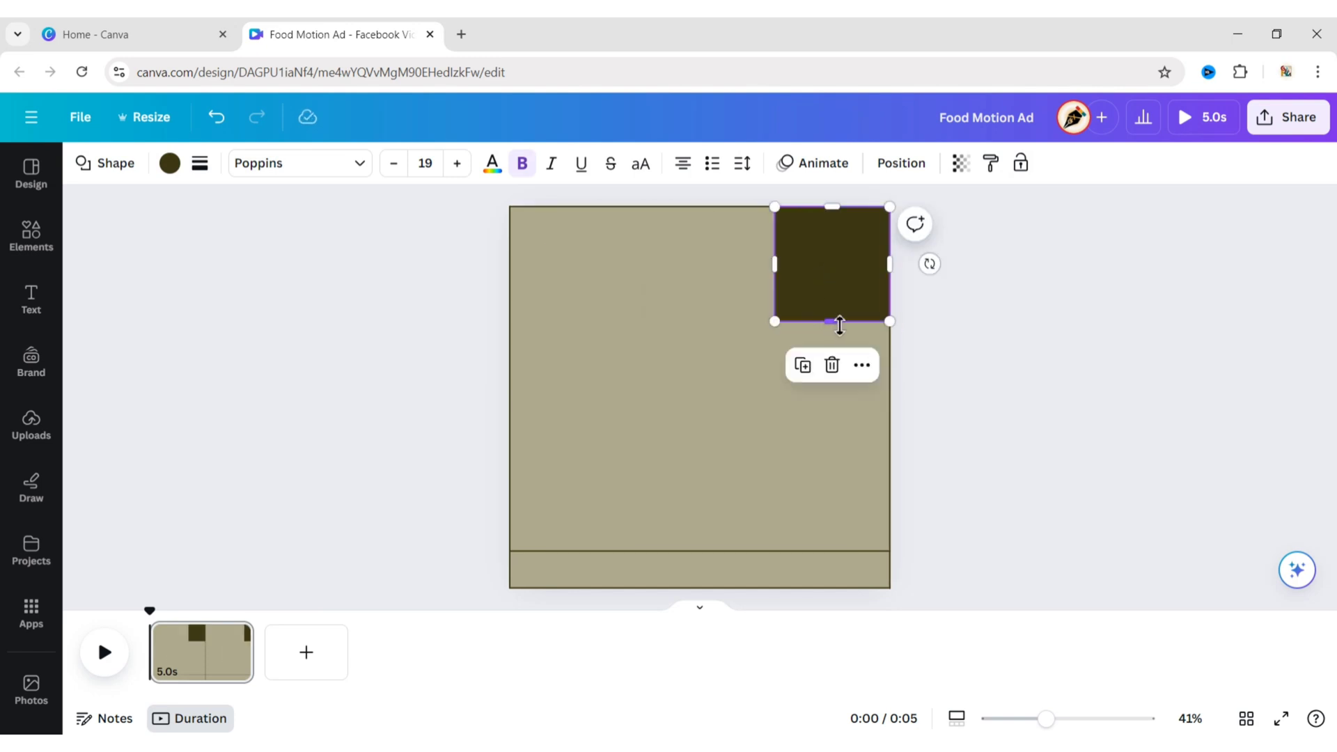
Stretch the square down to the page's bottom edge and narrow it slightly from its left side to form a vertical band.
left_click_drag(840, 325, 838, 588)
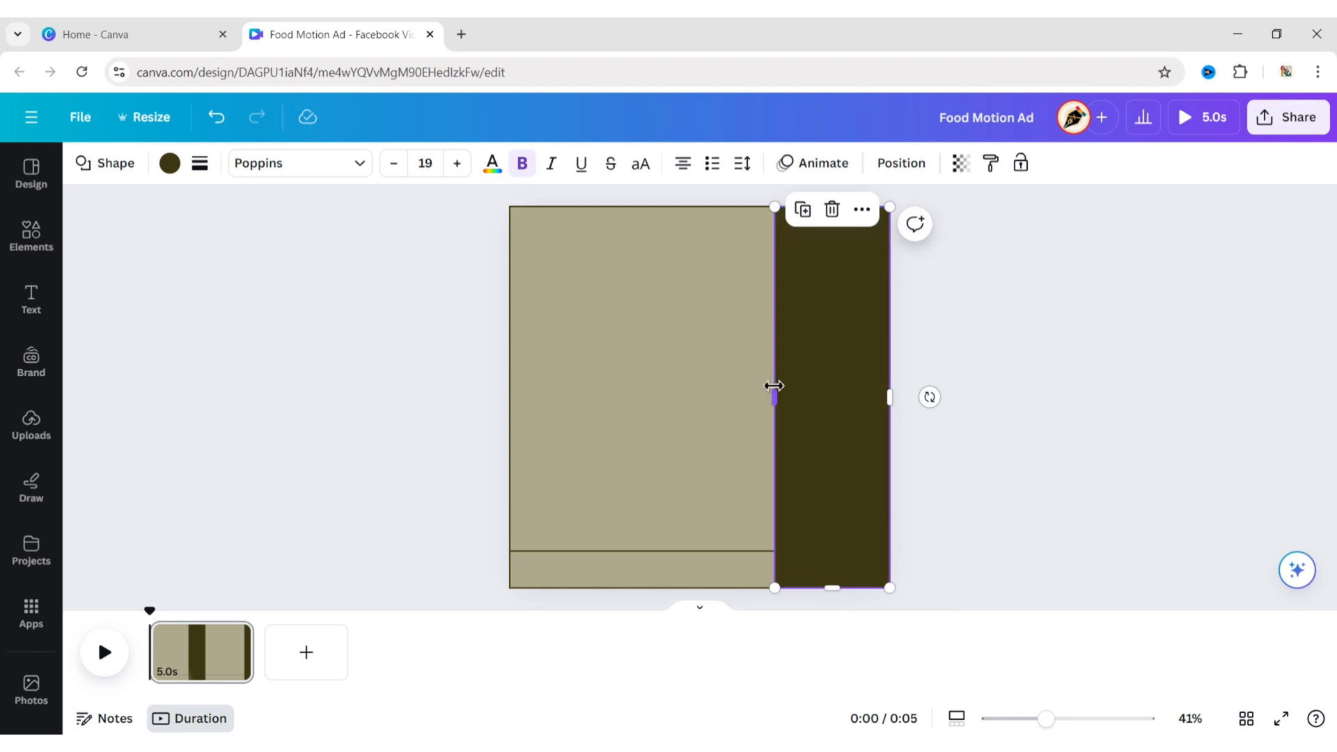
left_click_drag(781, 405, 795, 405)
left_click(1054, 410)
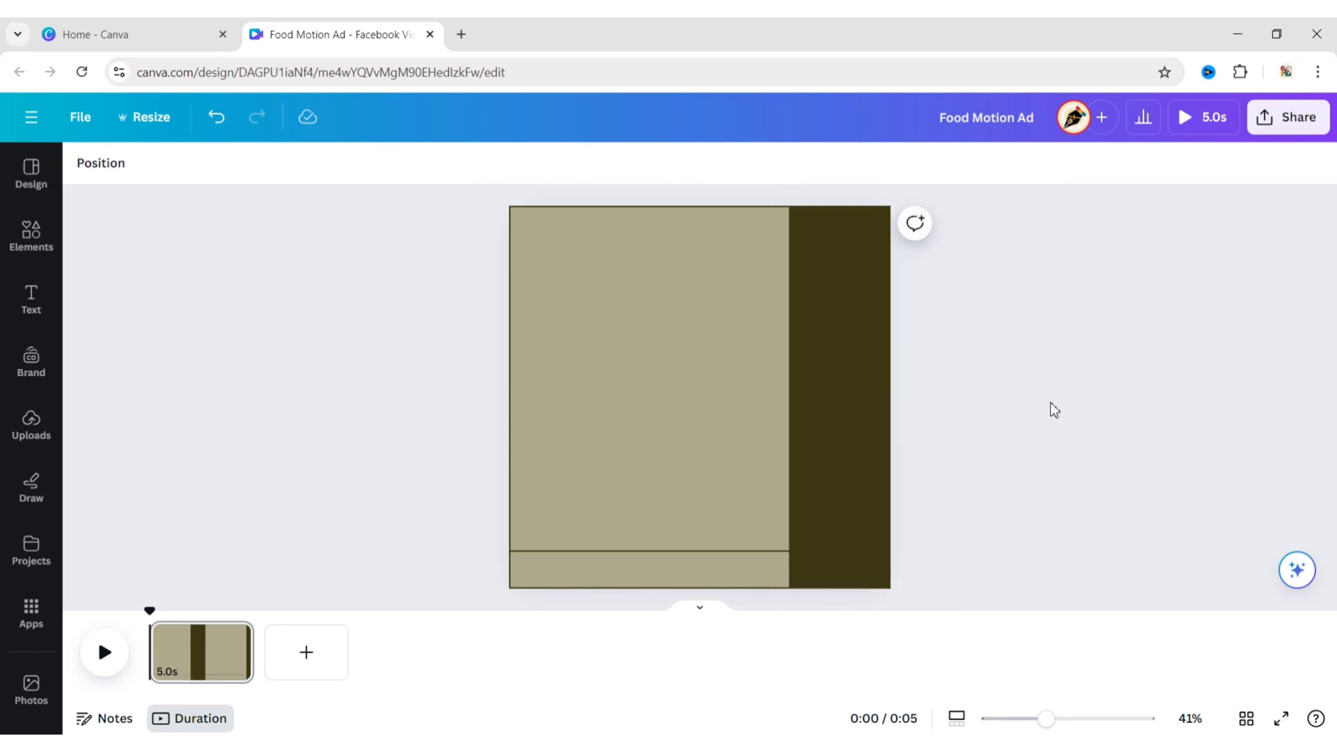
Add a circle shape, enlarge it slightly and centre it on the dark band's left edge so half protrudes.
left_click(32, 240)
left_click(322, 436)
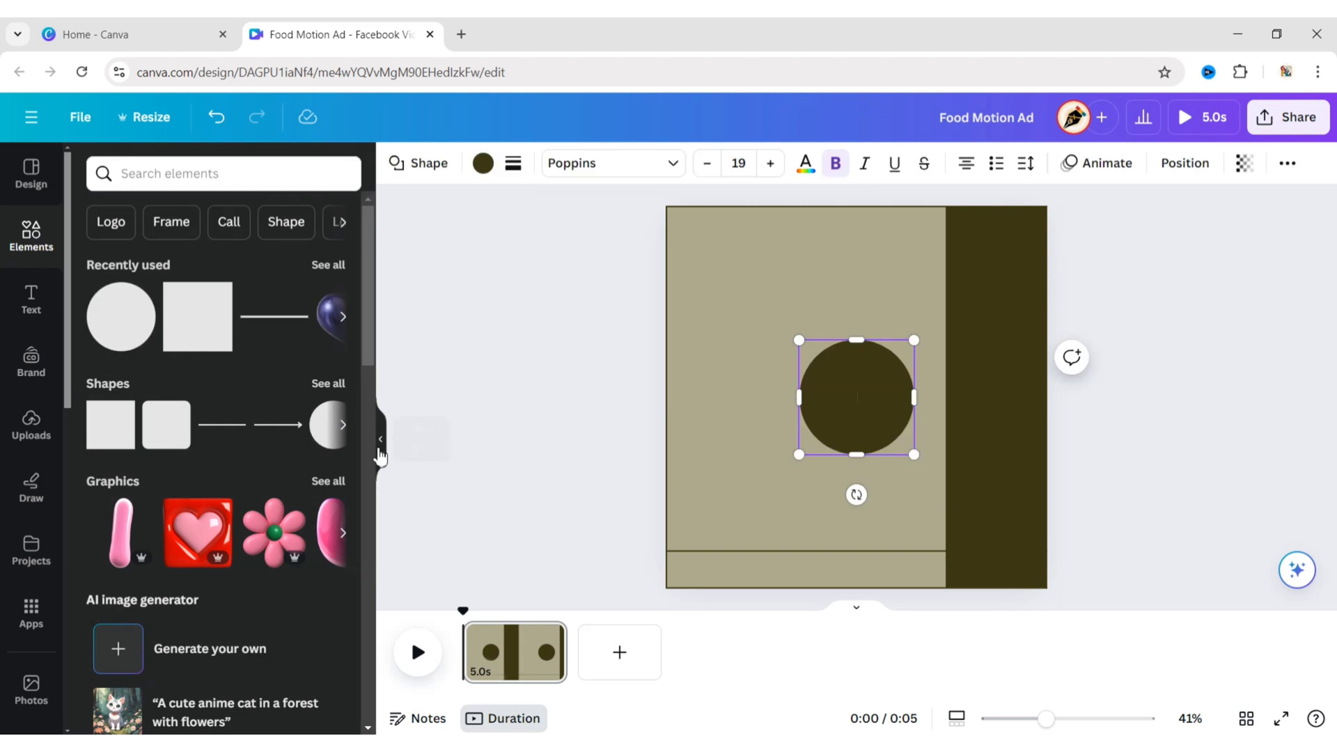
left_click(380, 442)
left_click_drag(760, 340, 783, 314)
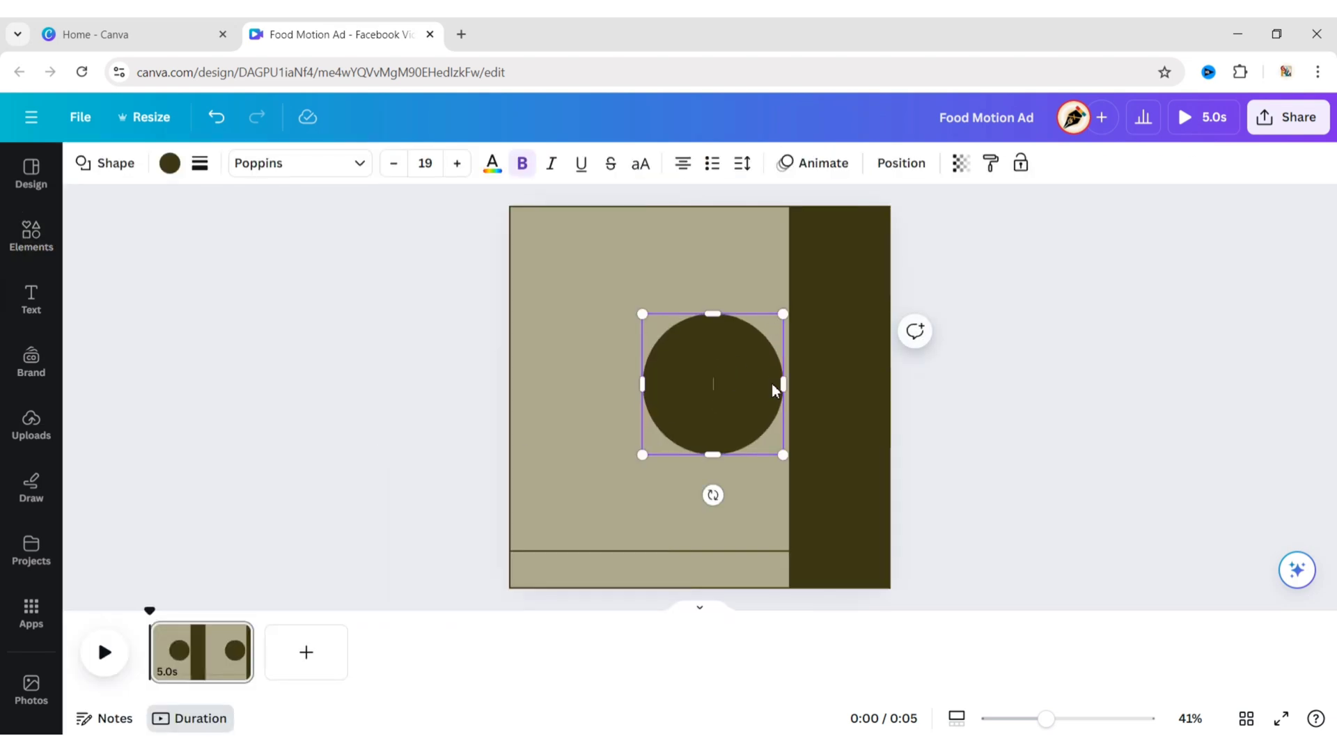
left_click_drag(707, 389, 786, 386)
left_click(1122, 404)
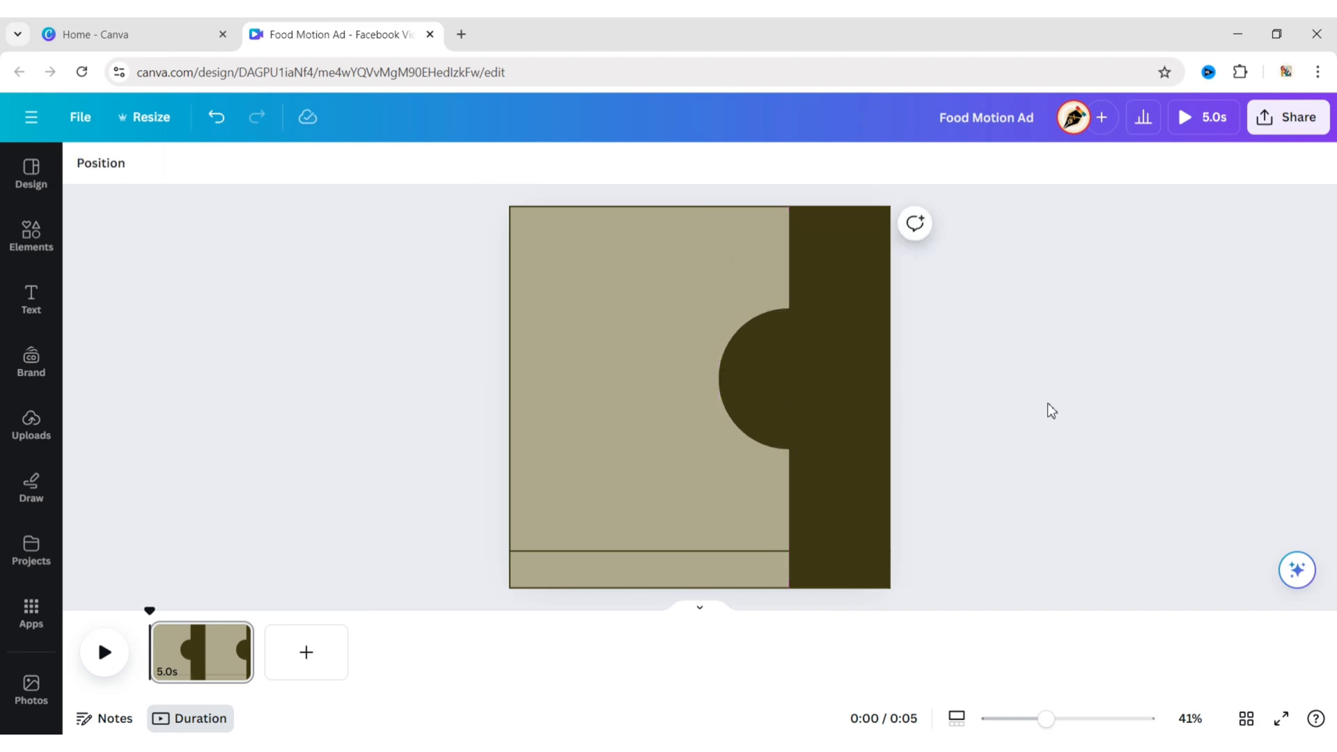
Search the elements library for "VINTAGE BORDER" and limit the results to graphics.
left_click(31, 235)
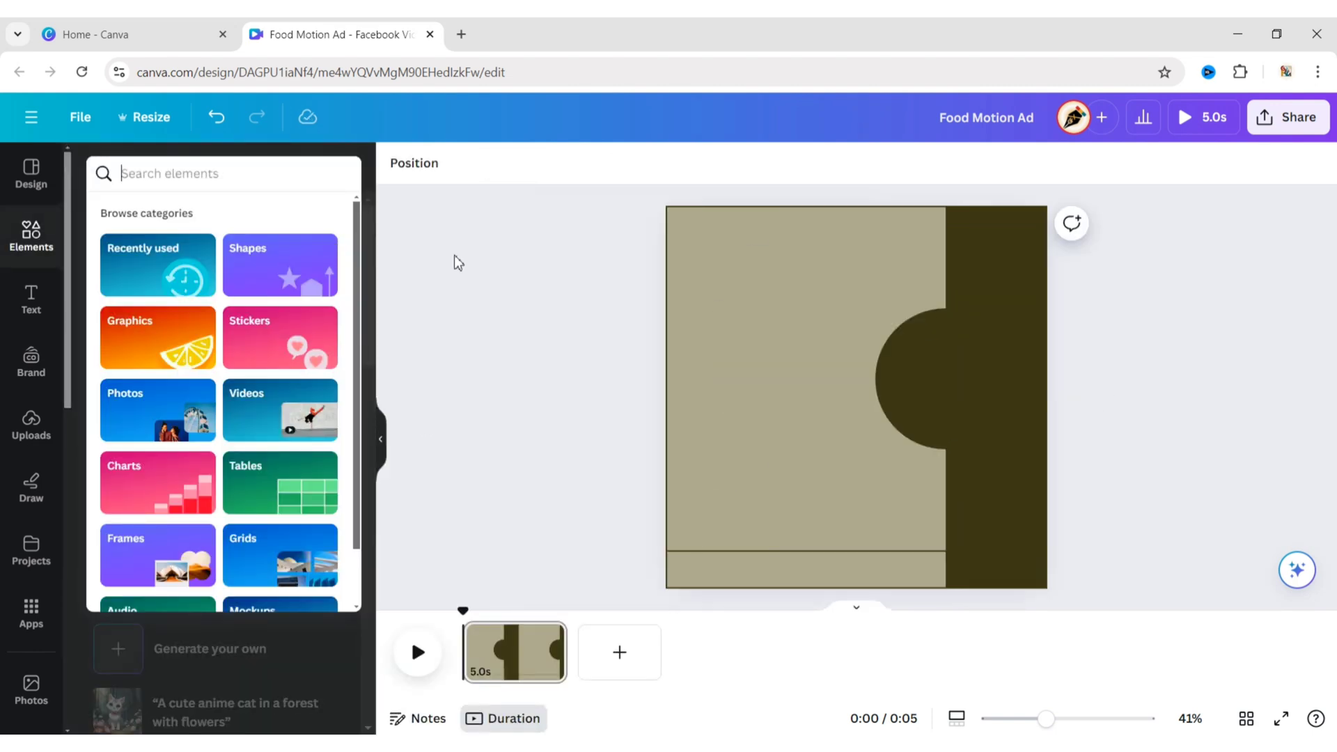
type("VINTAGE")
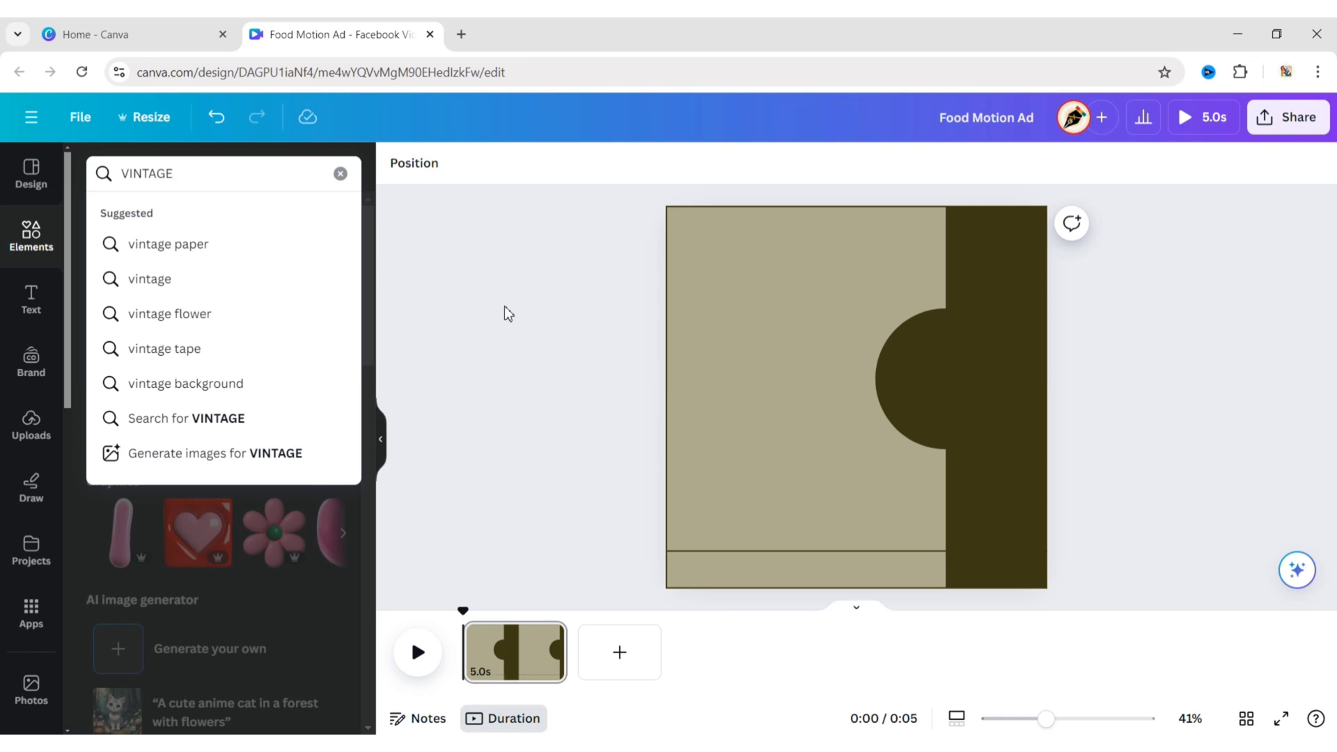
type(" BORDER")
key("Return")
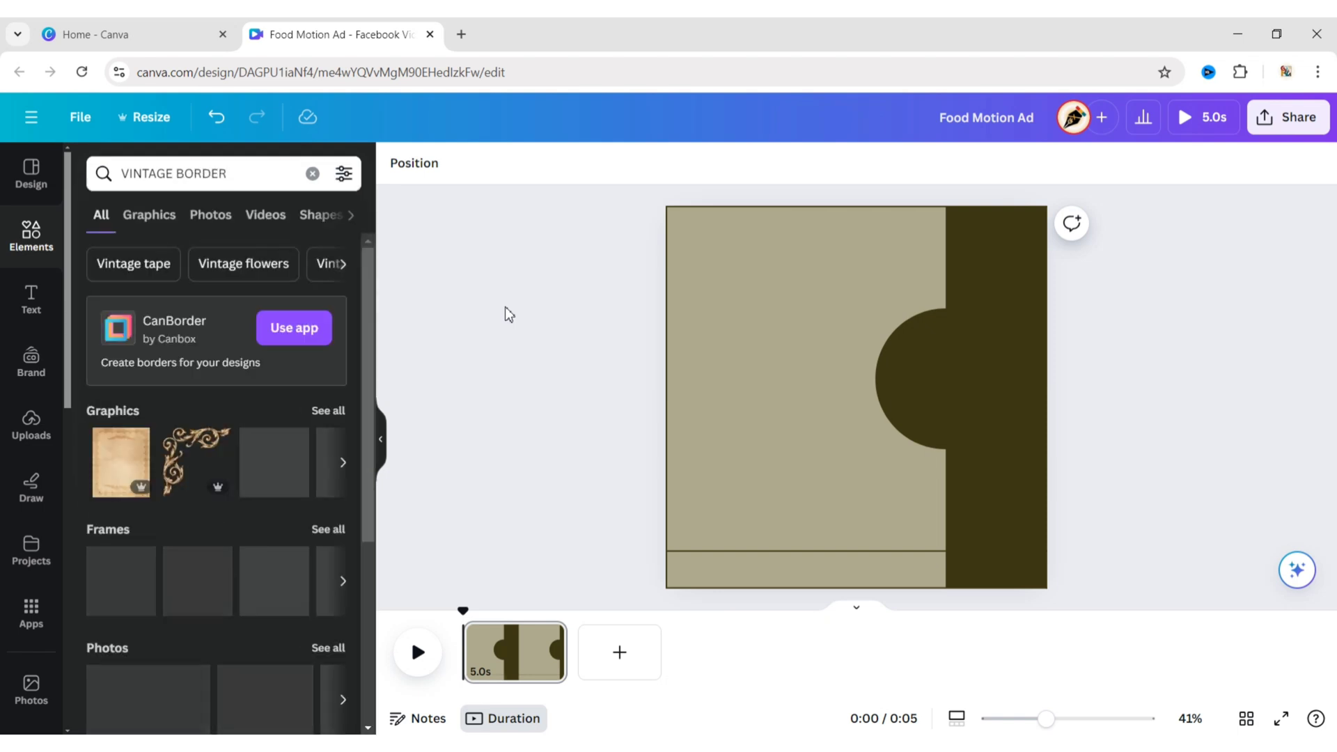
left_click(152, 225)
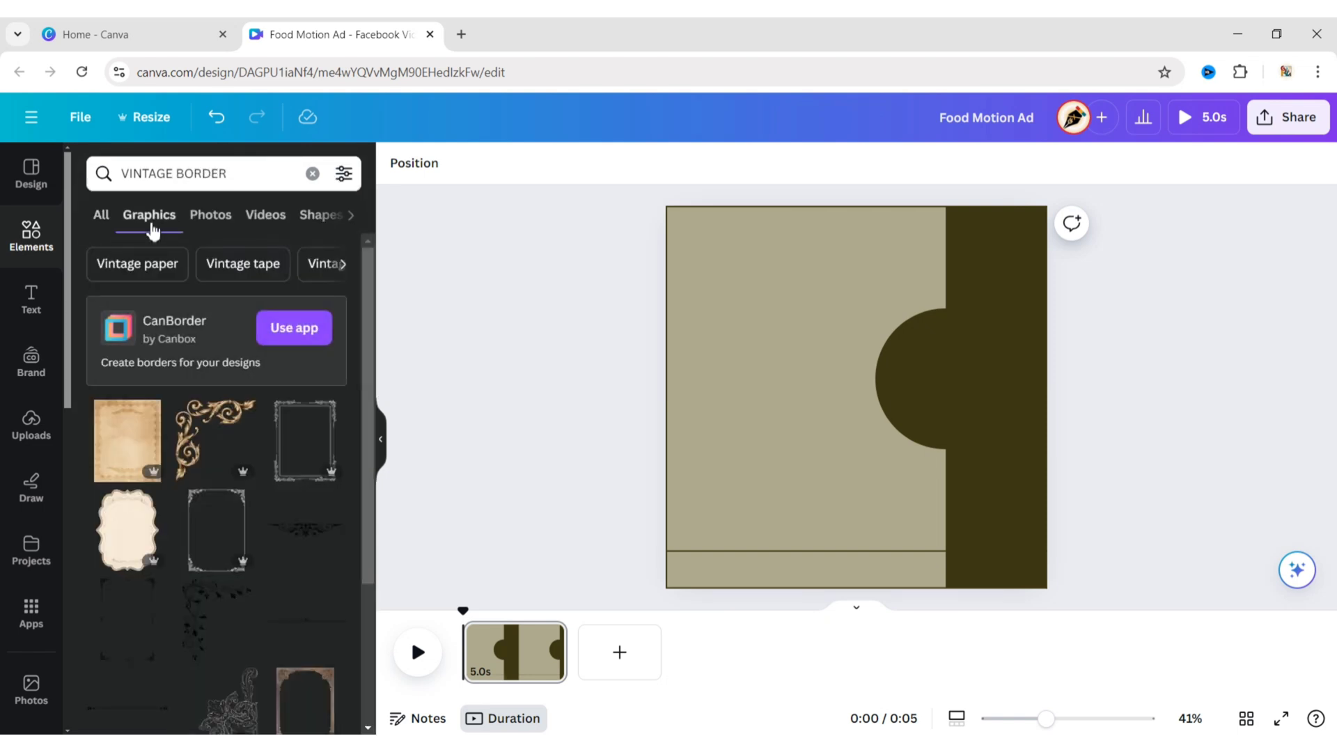
Add the dark lace-pattern strip from the vintage border graphics to the page.
scroll(218, 409, "down", 10)
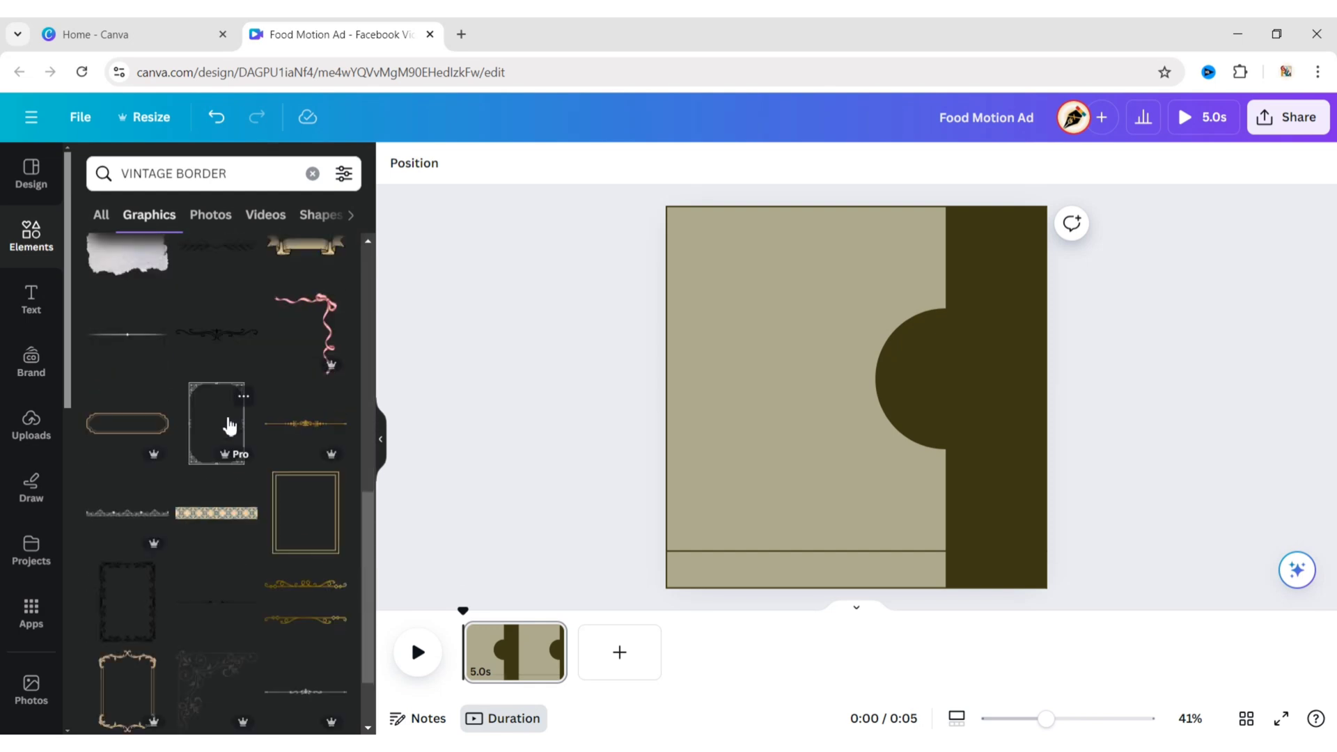
scroll(230, 426, "down", 10)
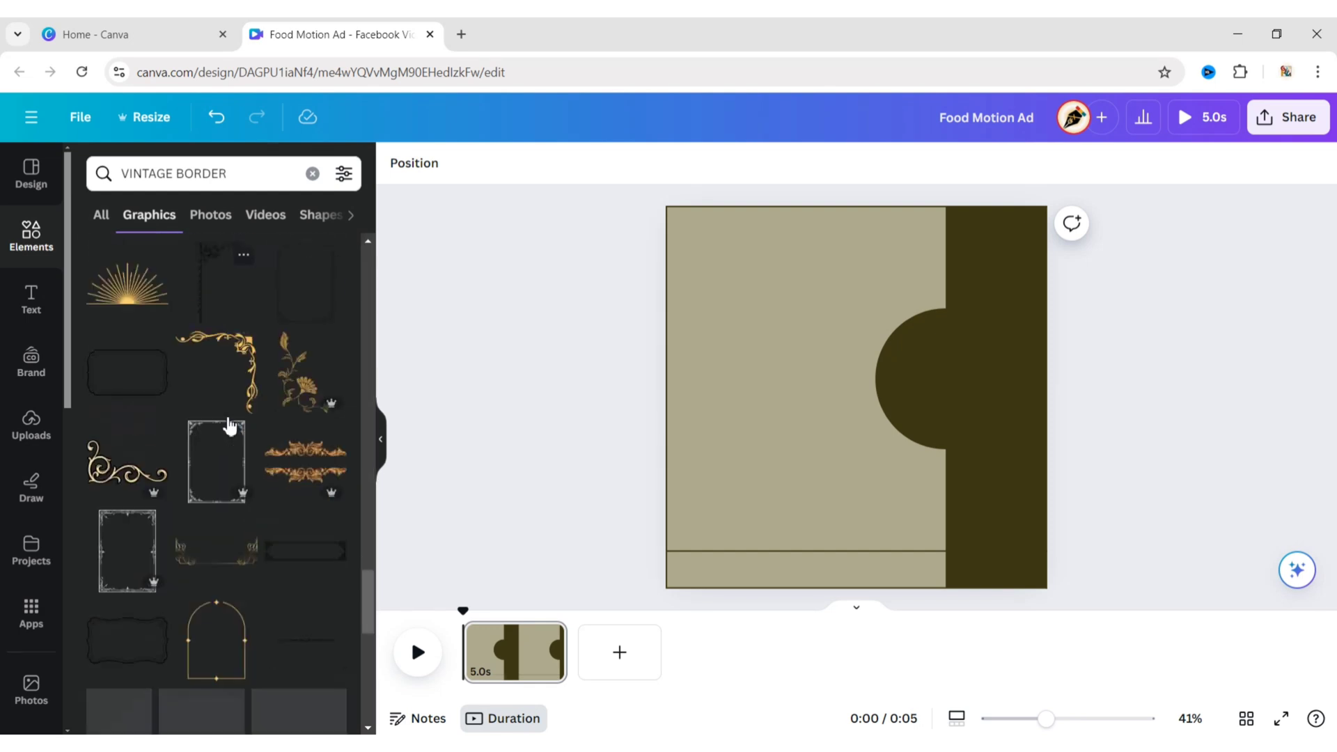
scroll(230, 426, "down", 12)
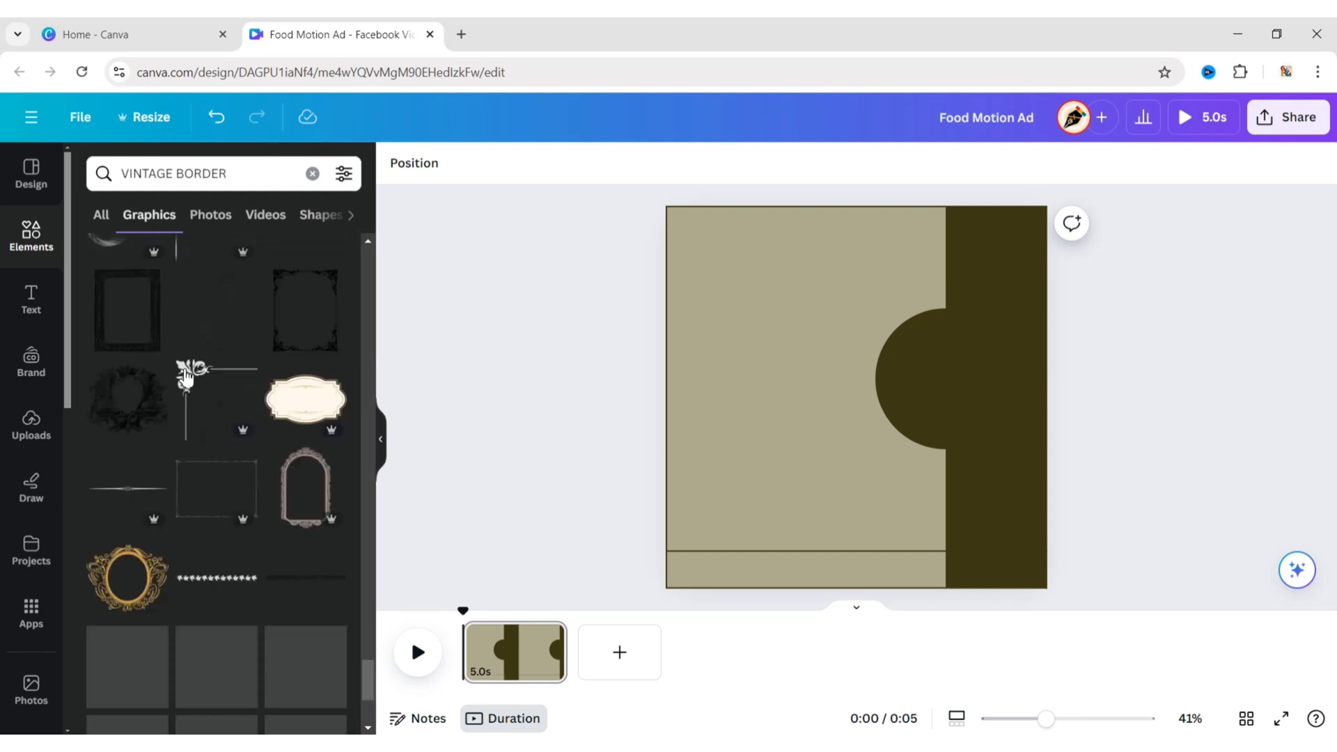
scroll(186, 377, "down", 3)
left_click(139, 422)
left_click(380, 440)
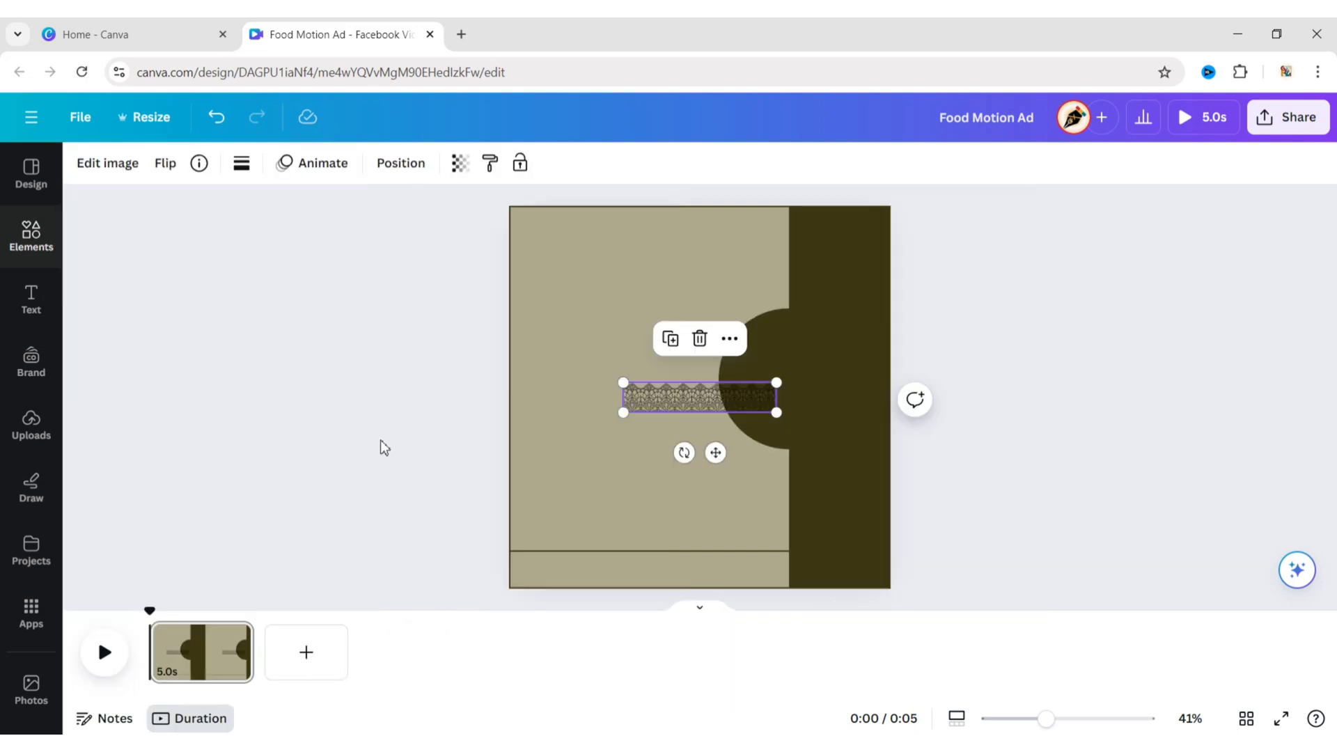
Rotate the lace strip 180° so its scallops point down, and move it to the page's upper-left area.
left_click_drag(684, 454, 722, 180)
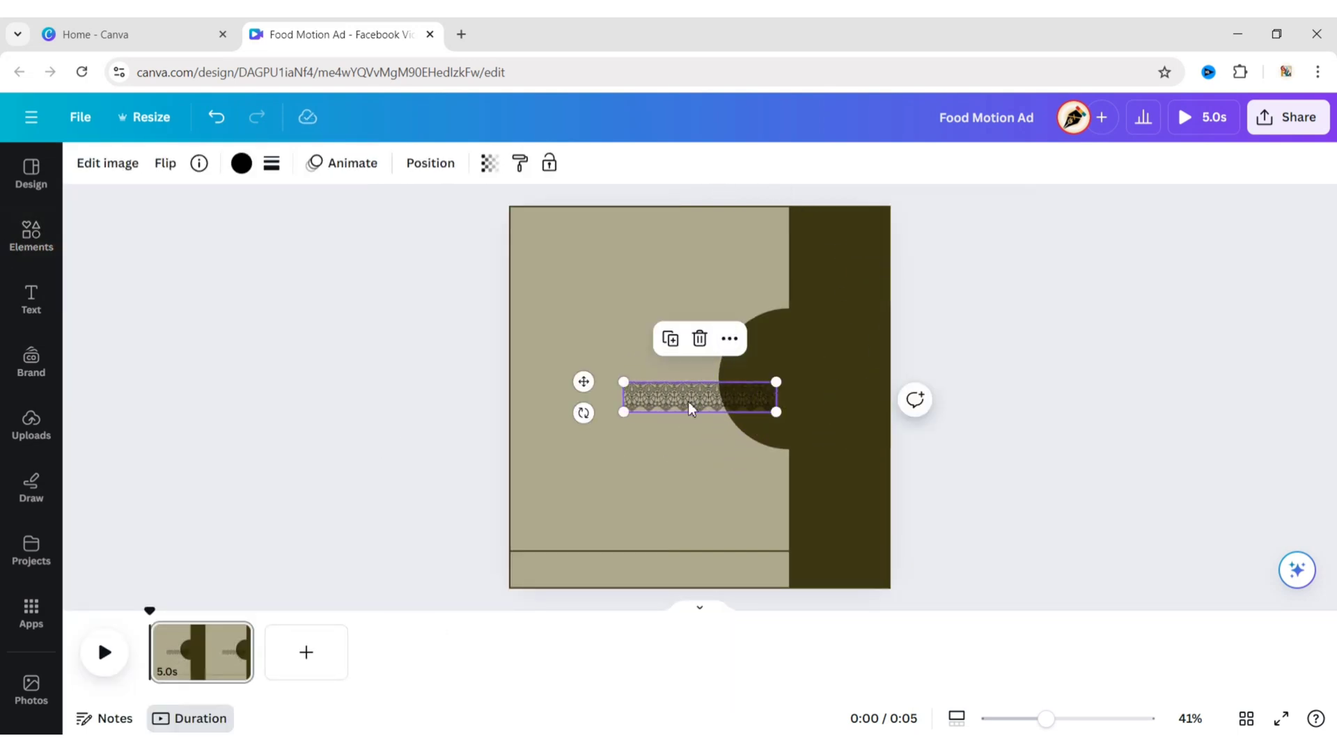
left_click_drag(688, 401, 607, 291)
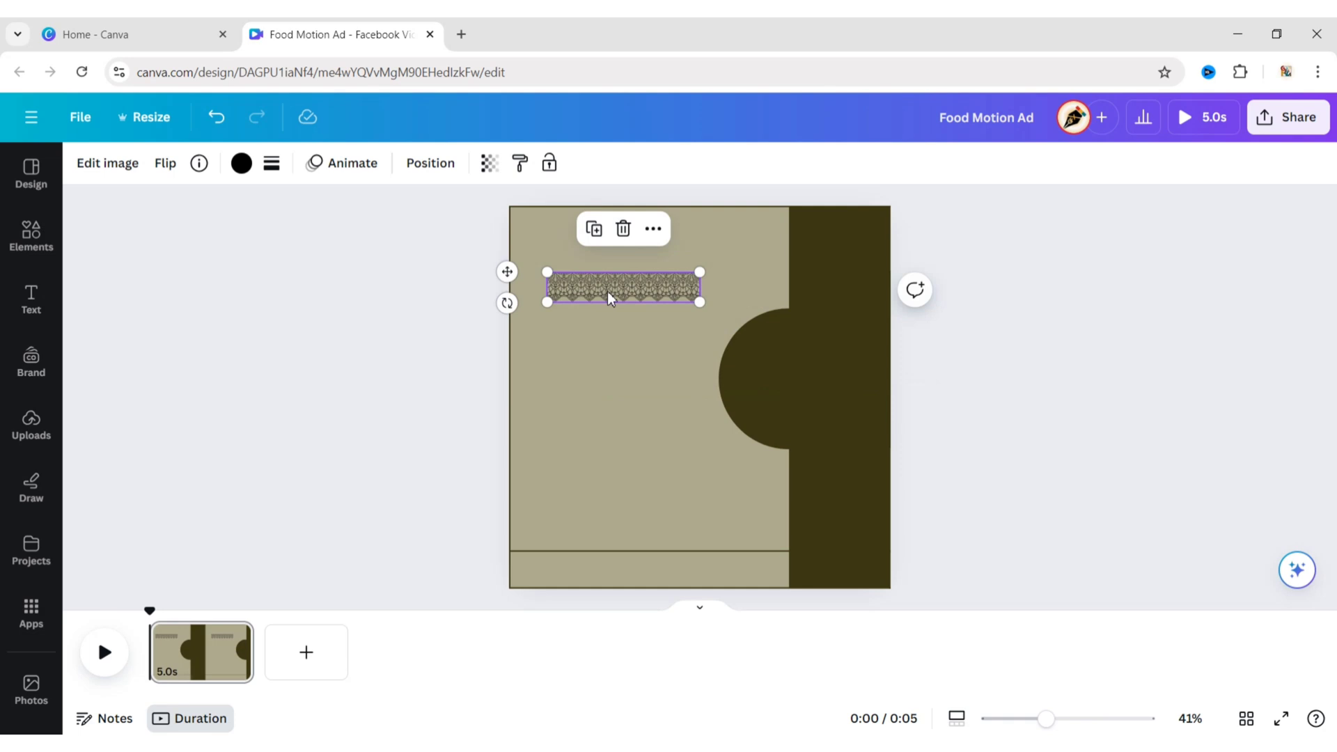
left_click(641, 435)
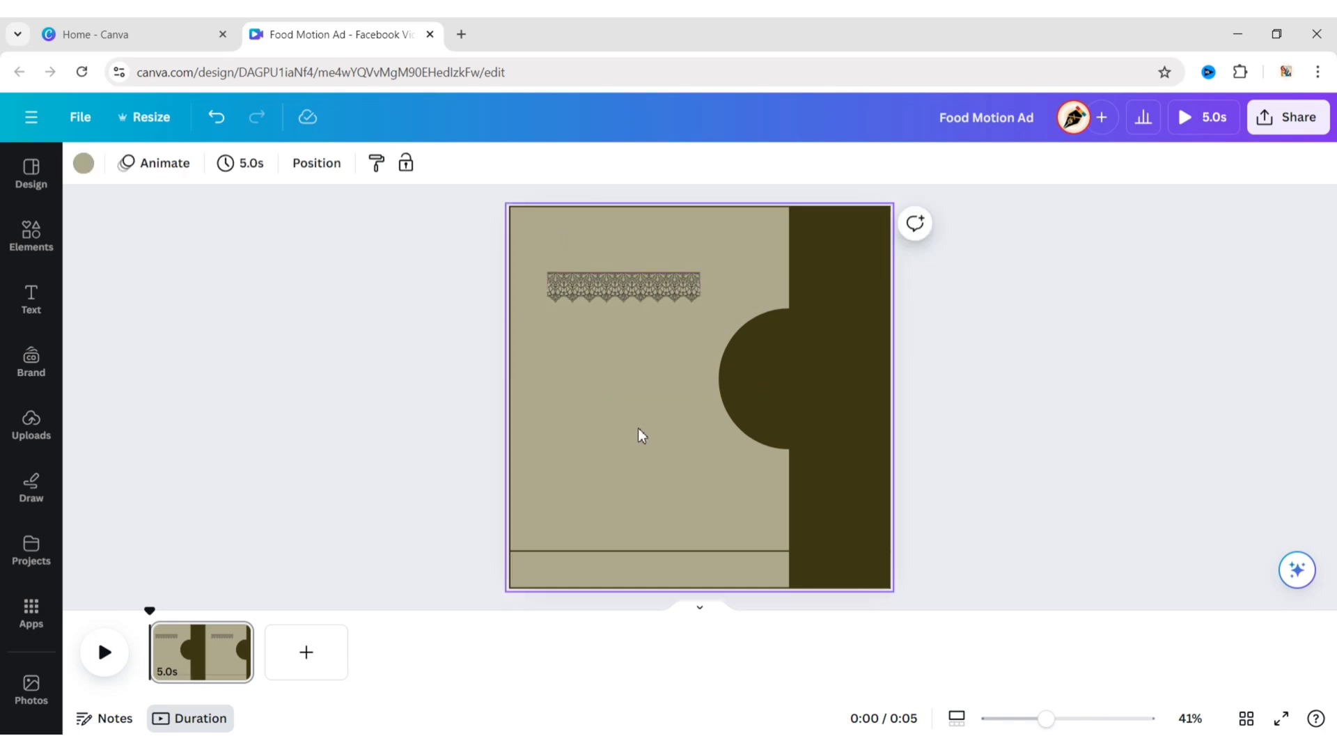
Crop the upper part of the lace strip away so only its scalloped lower edge remains.
left_click(633, 286)
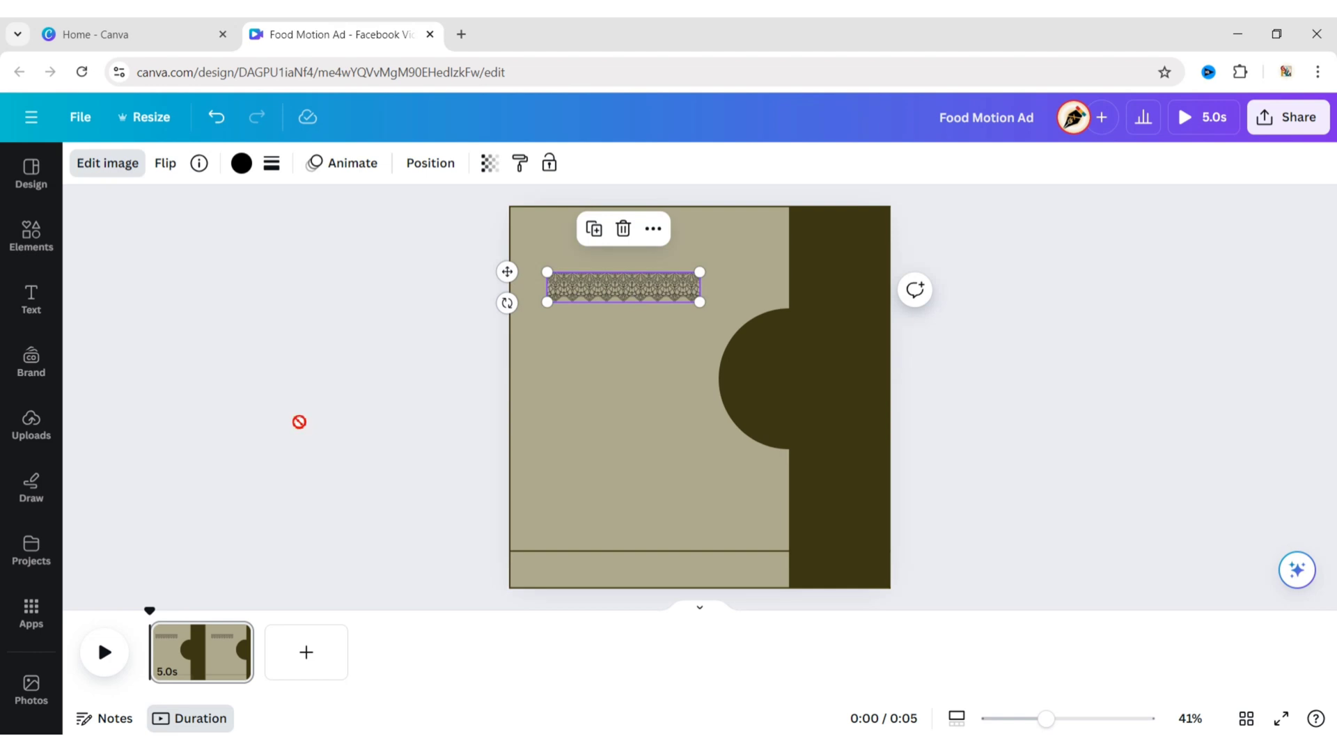
left_click(107, 162)
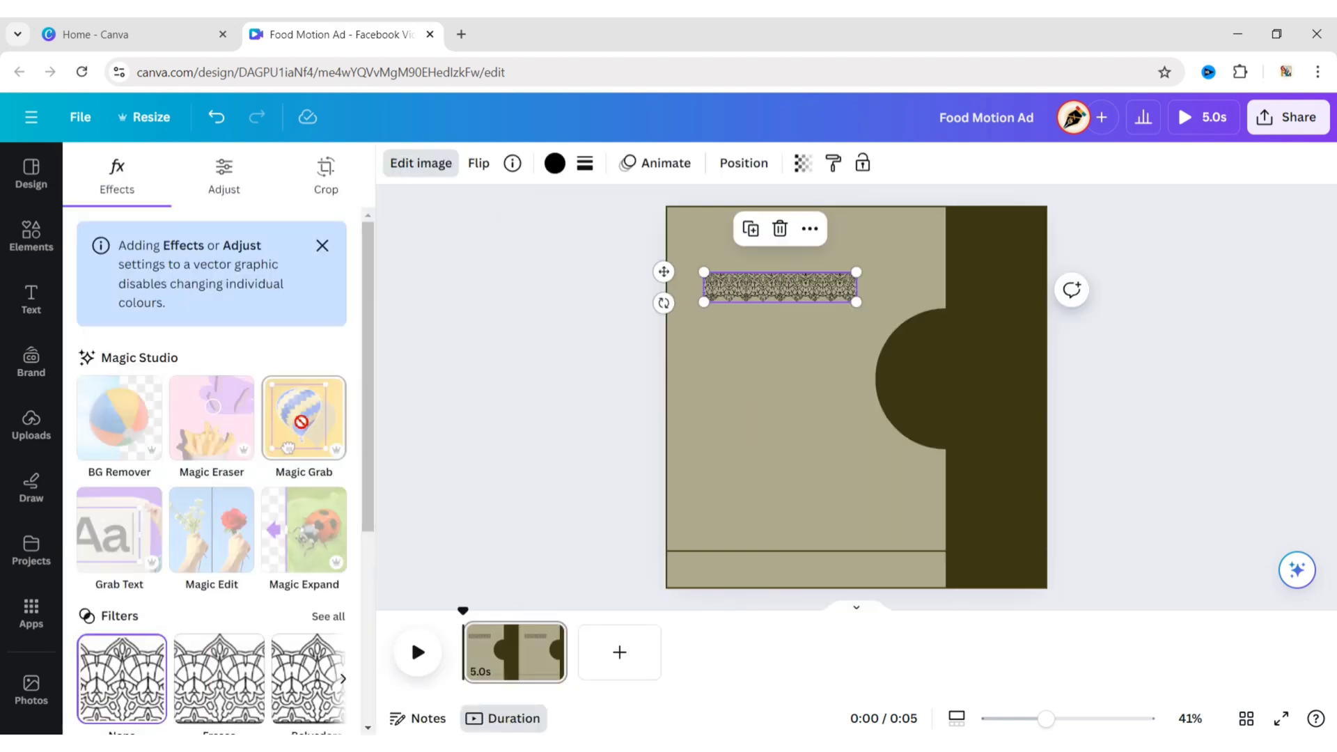
left_click(327, 183)
left_click_drag(860, 274, 862, 296)
left_click(814, 400)
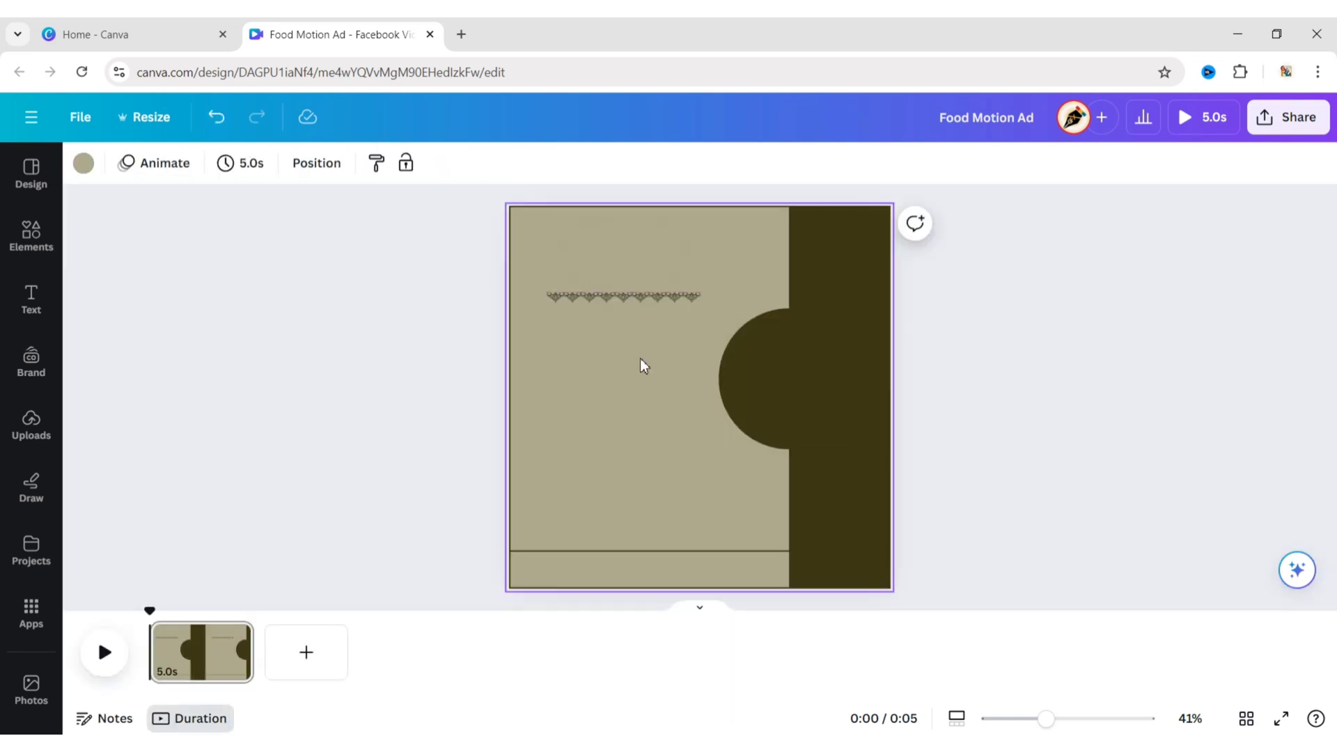
Fit the lace strip along the page's top edge up to the dark band, and place a duplicate directly to its right.
left_click(598, 295)
left_click_drag(619, 286, 799, 231)
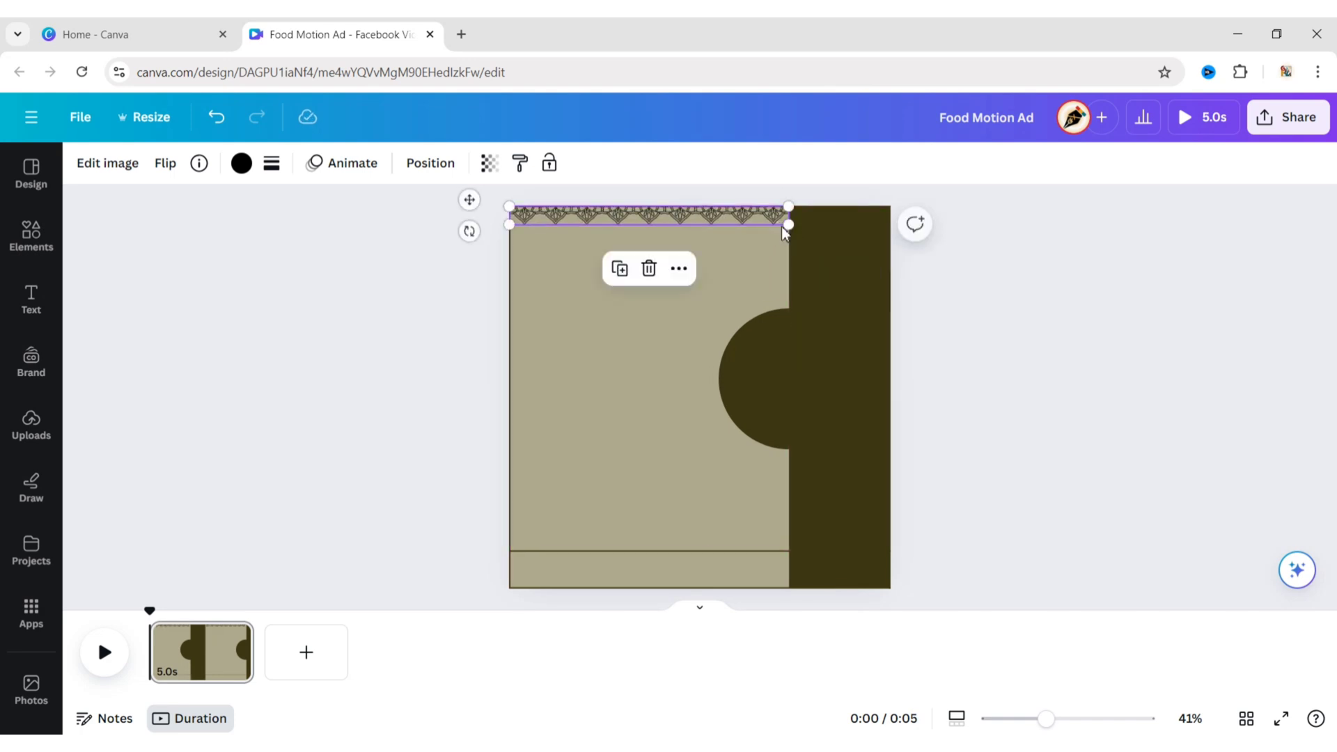
left_click(617, 268)
left_click_drag(681, 219, 958, 215)
left_click(1075, 318)
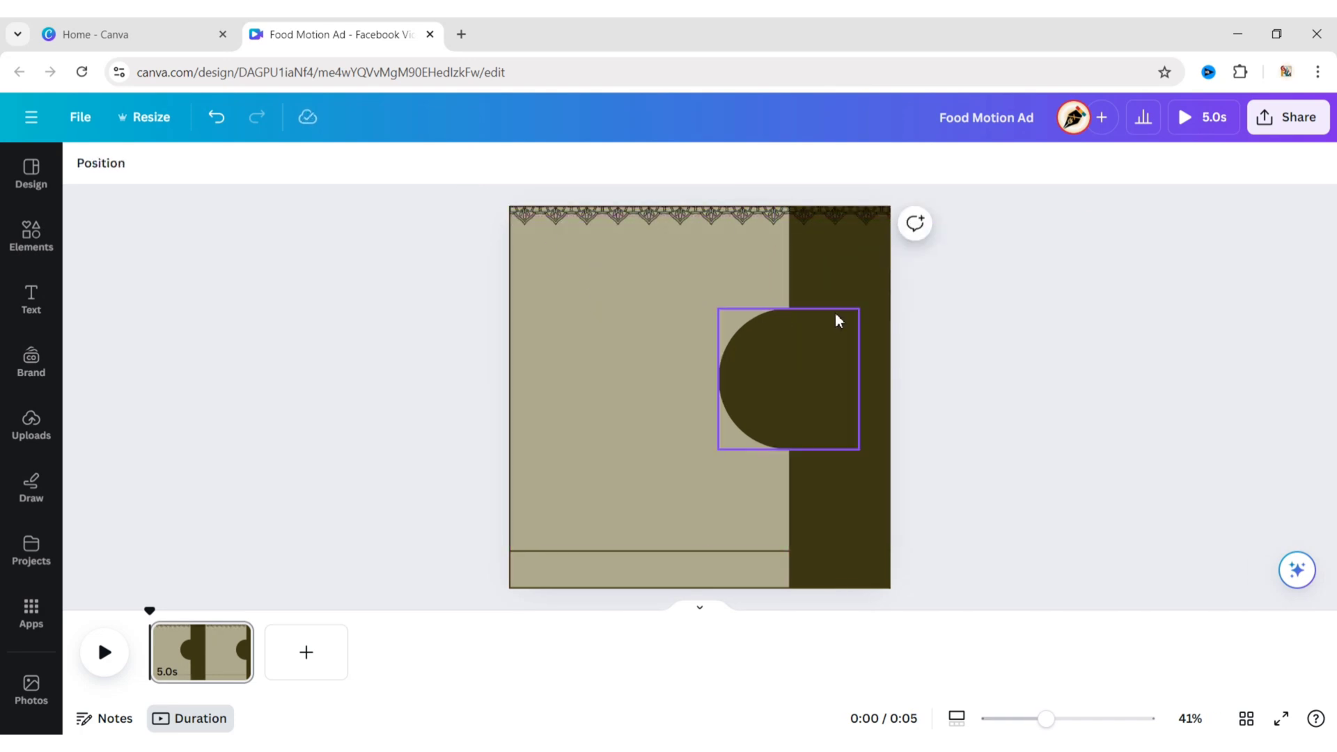
left_click(839, 321)
key("Delete")
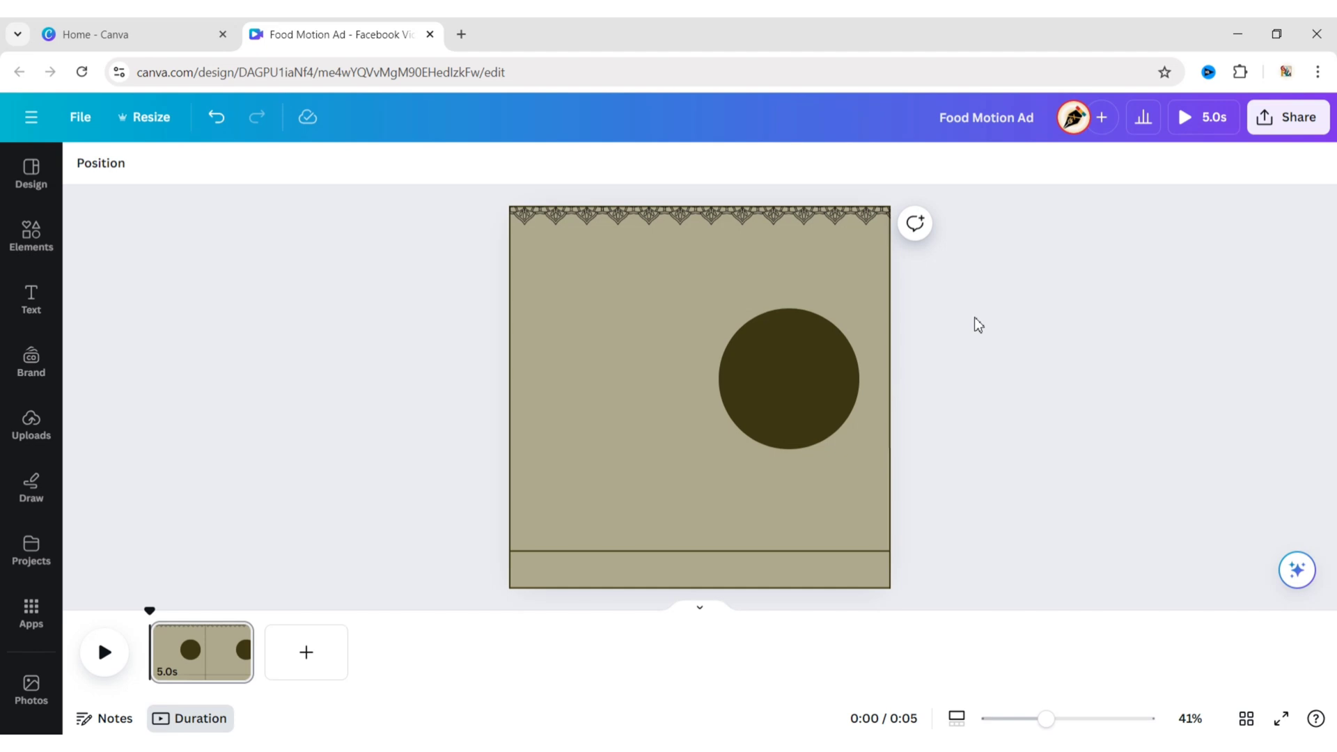
key("ctrl+z")
Move both lace strips backward so they sit behind the dark band.
left_click(816, 213)
left_click(667, 215, "shift")
left_click(422, 163)
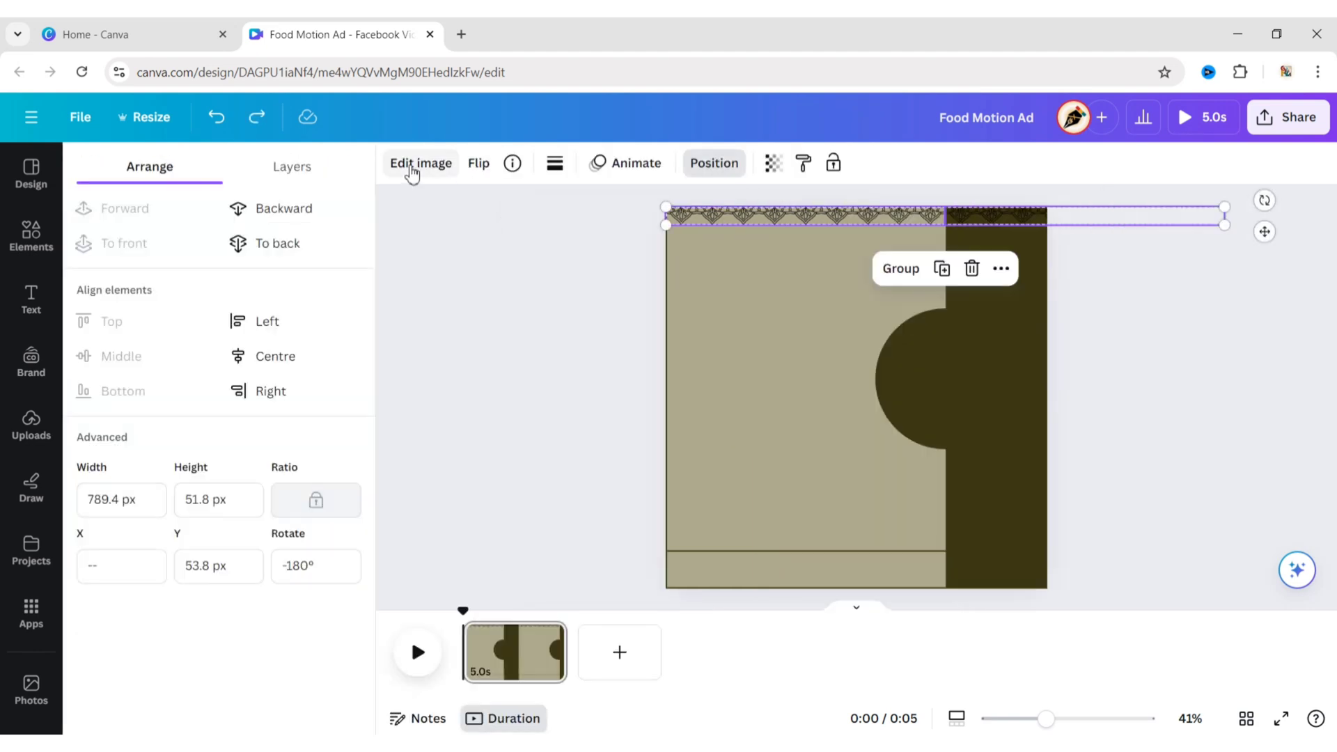
left_click(295, 215)
left_click(421, 298)
Apply the dark olive document colour to the lace strip above the light area.
left_click(691, 219)
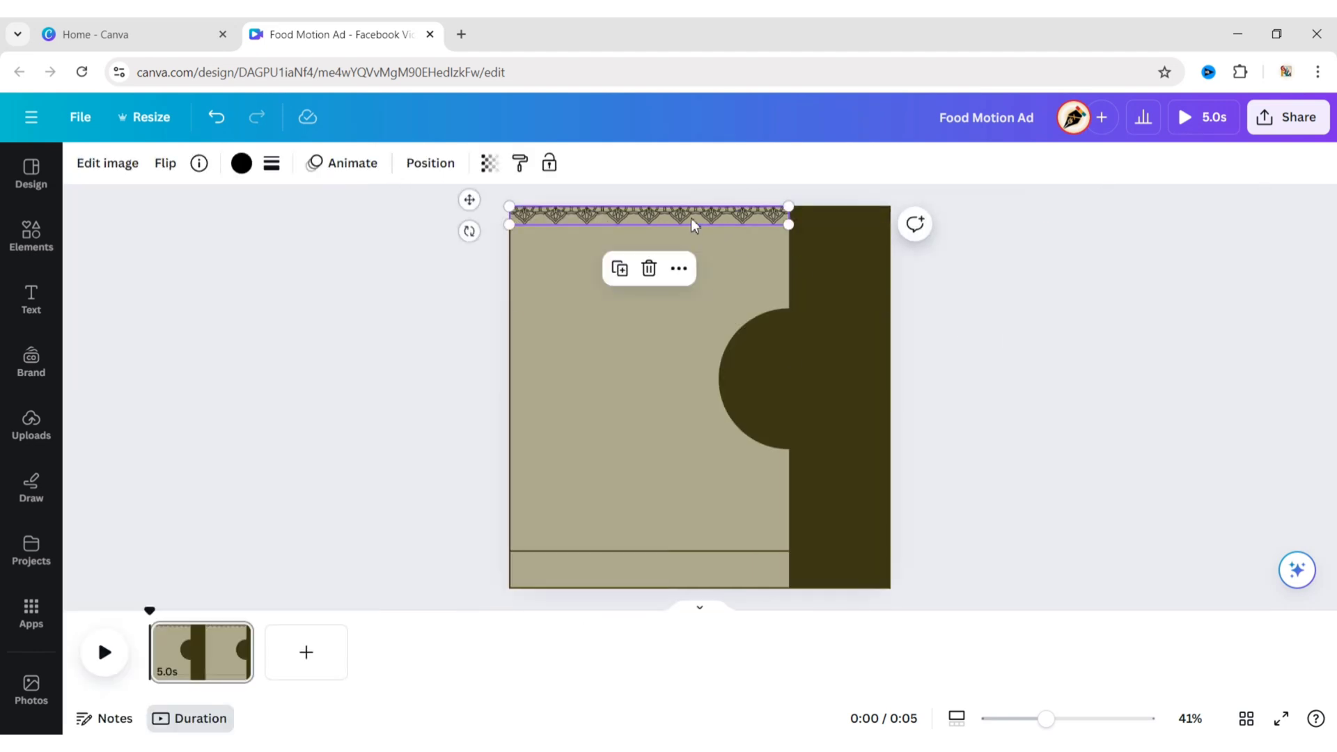
left_click(241, 163)
left_click(192, 270)
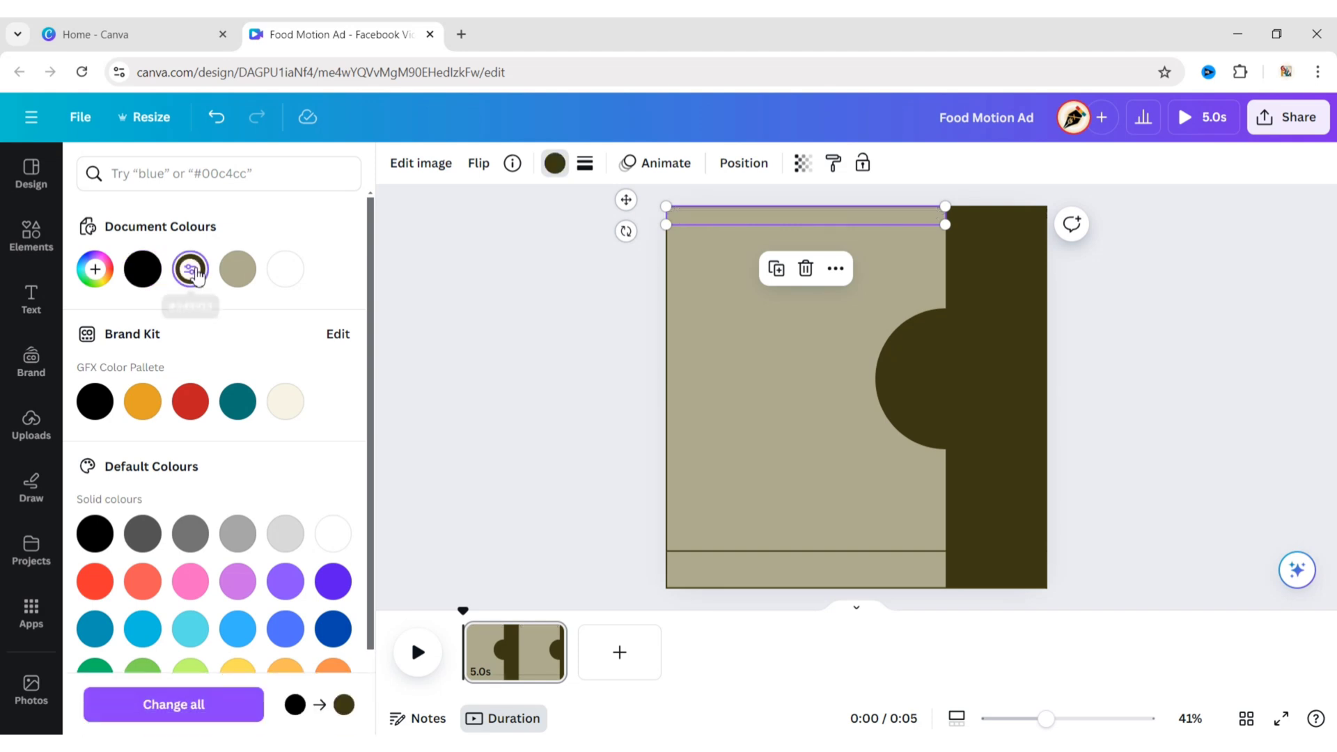
left_click(433, 307)
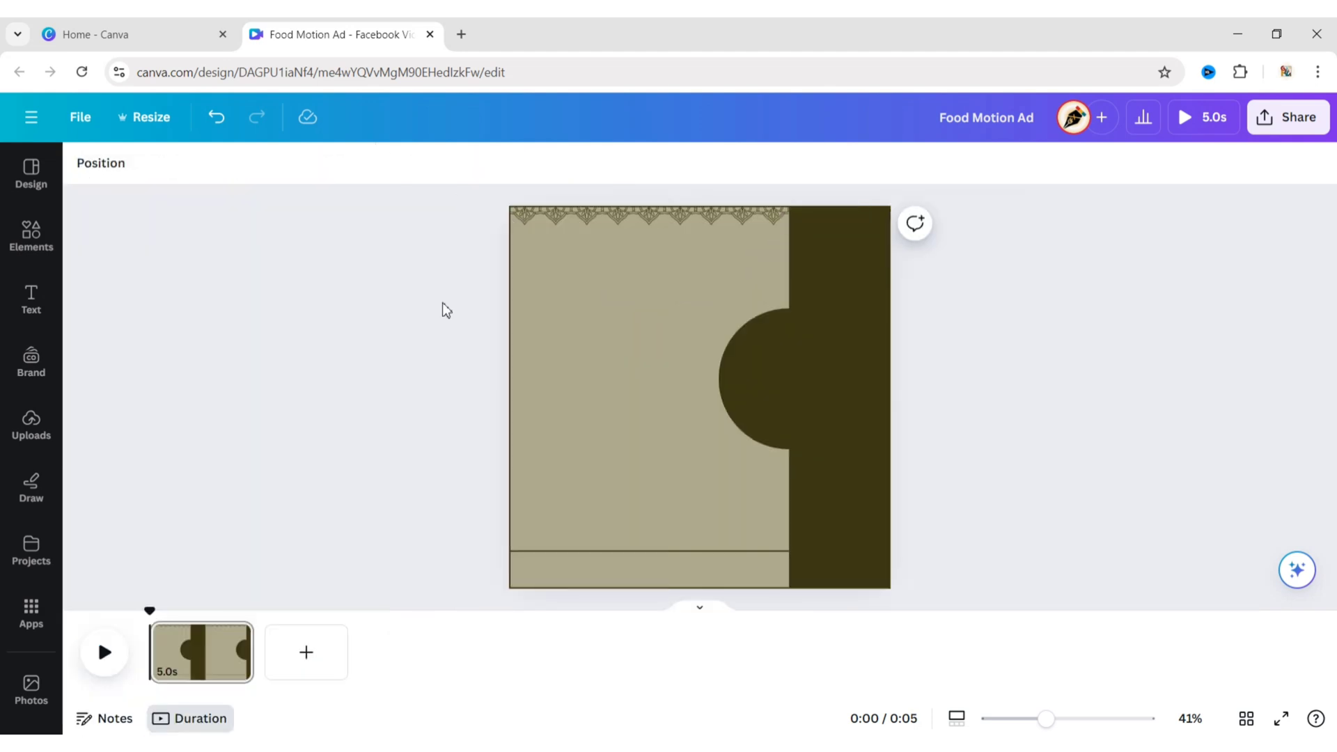
Select the duplicate lace strip hidden behind the dark band and apply the dark olive document colour to it.
left_click(675, 213)
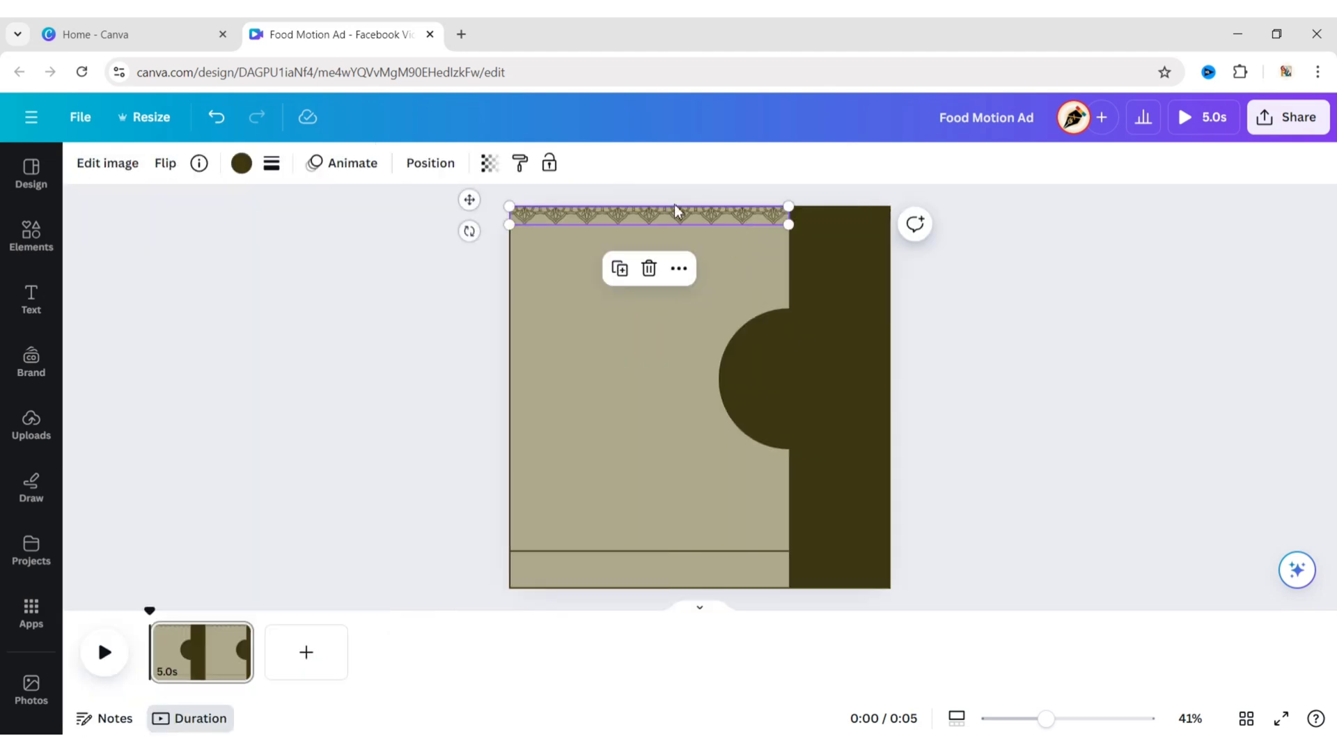
left_click(446, 163)
left_click(293, 167)
left_click(242, 387)
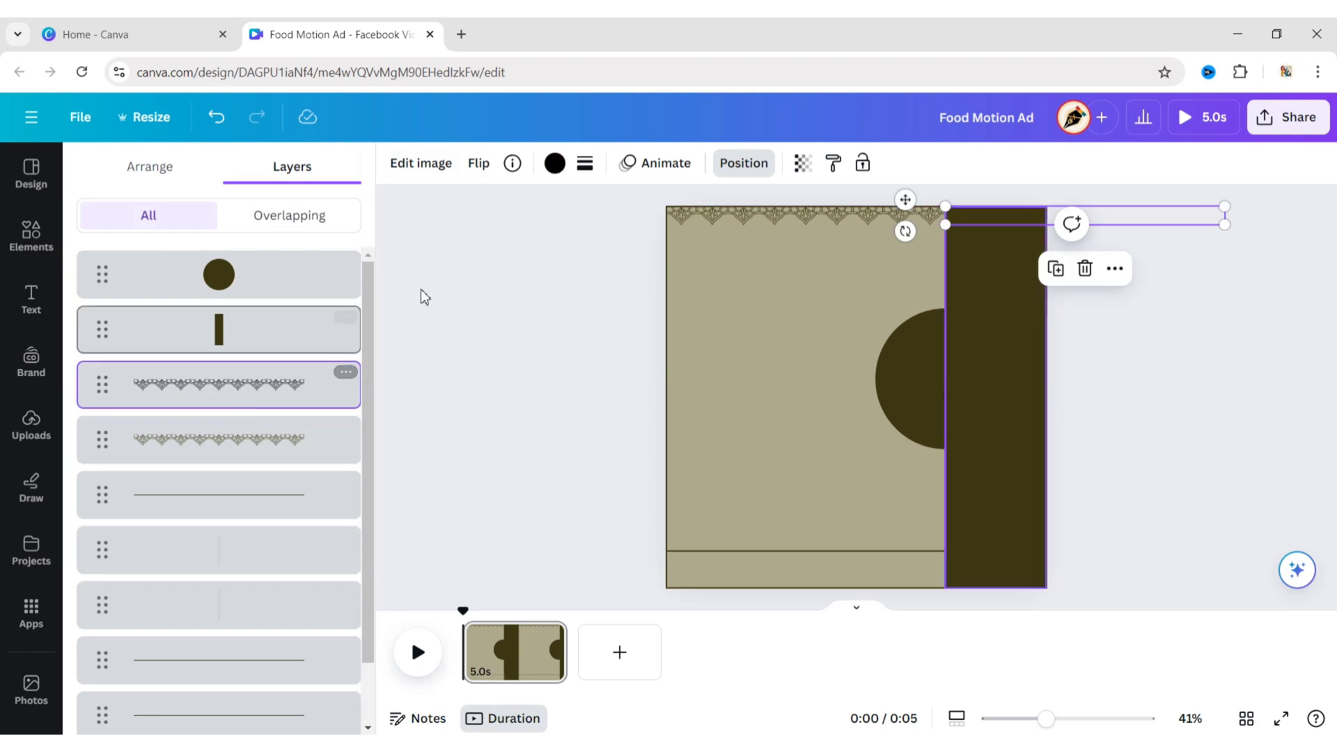
left_click(554, 163)
left_click(190, 269)
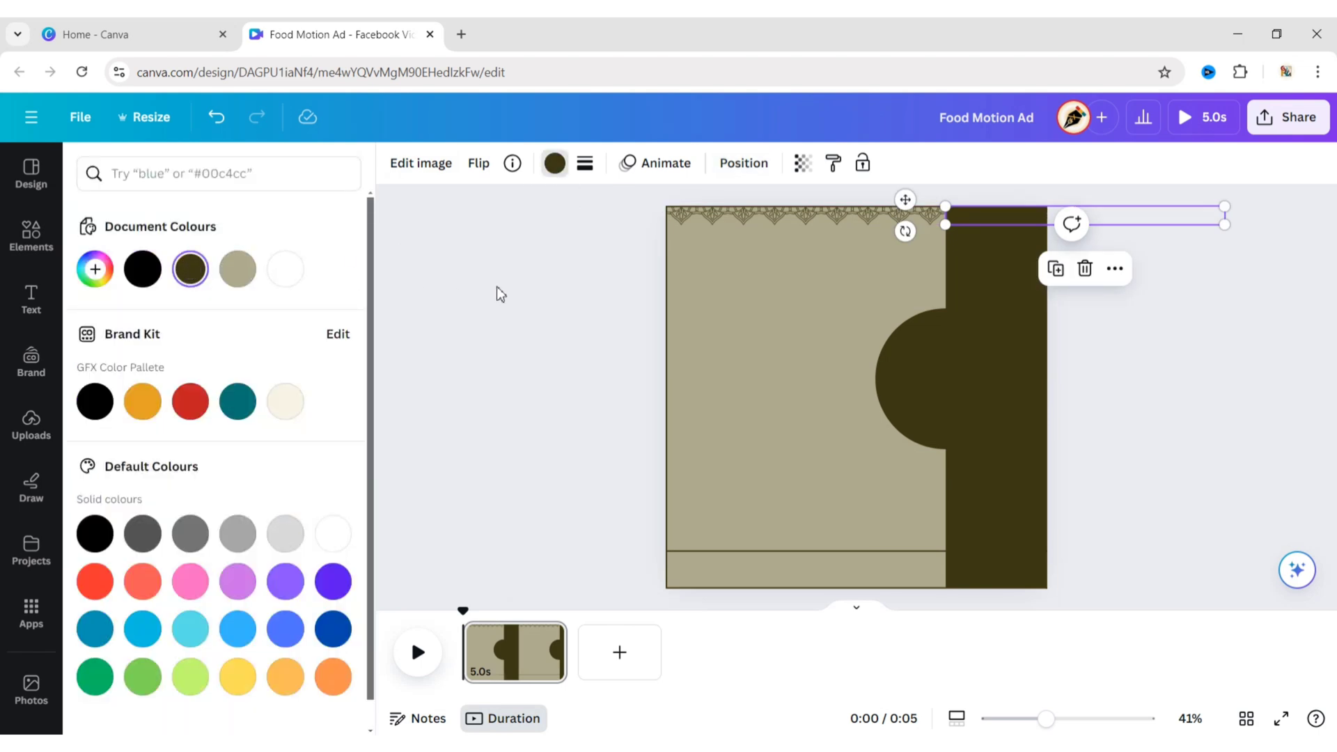
left_click(496, 286)
left_click(926, 310)
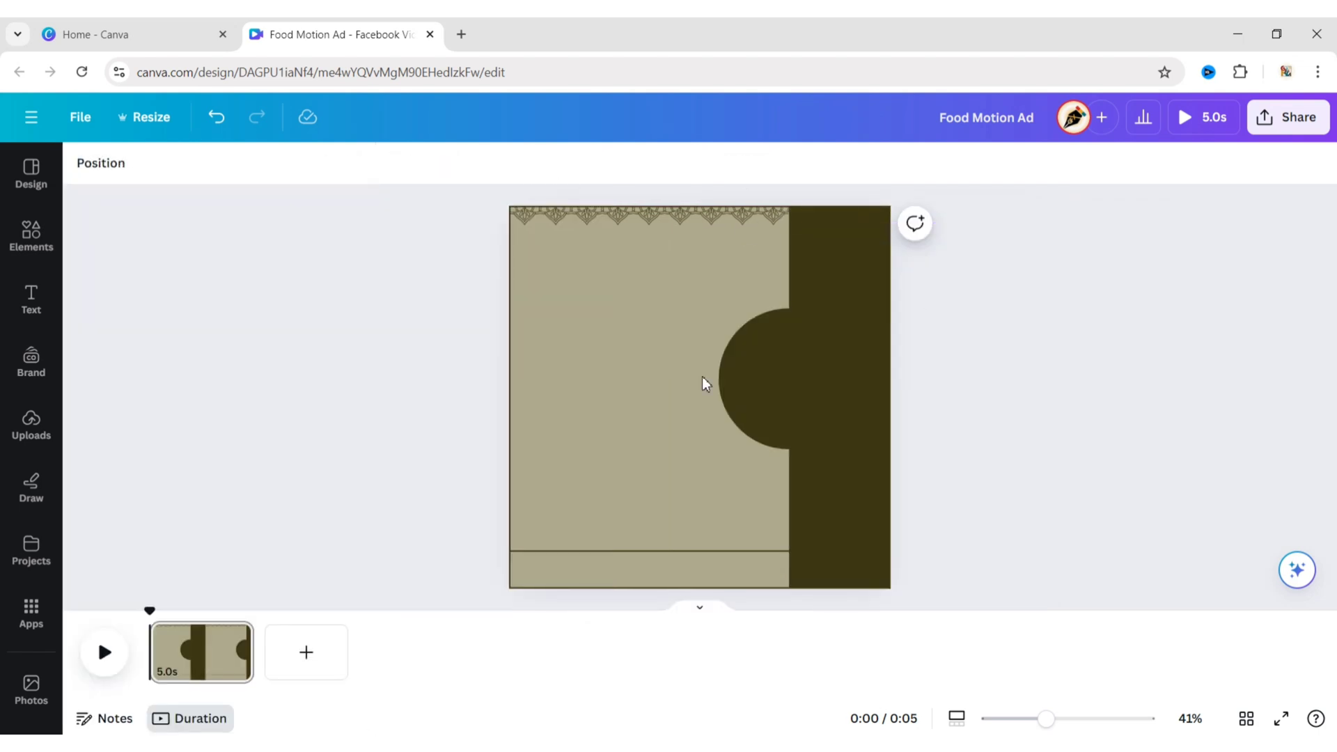
Add the gold double half-mandala frame with two horizontal lines from the vintage border graphics.
left_click(18, 239)
scroll(207, 348, "down", 10)
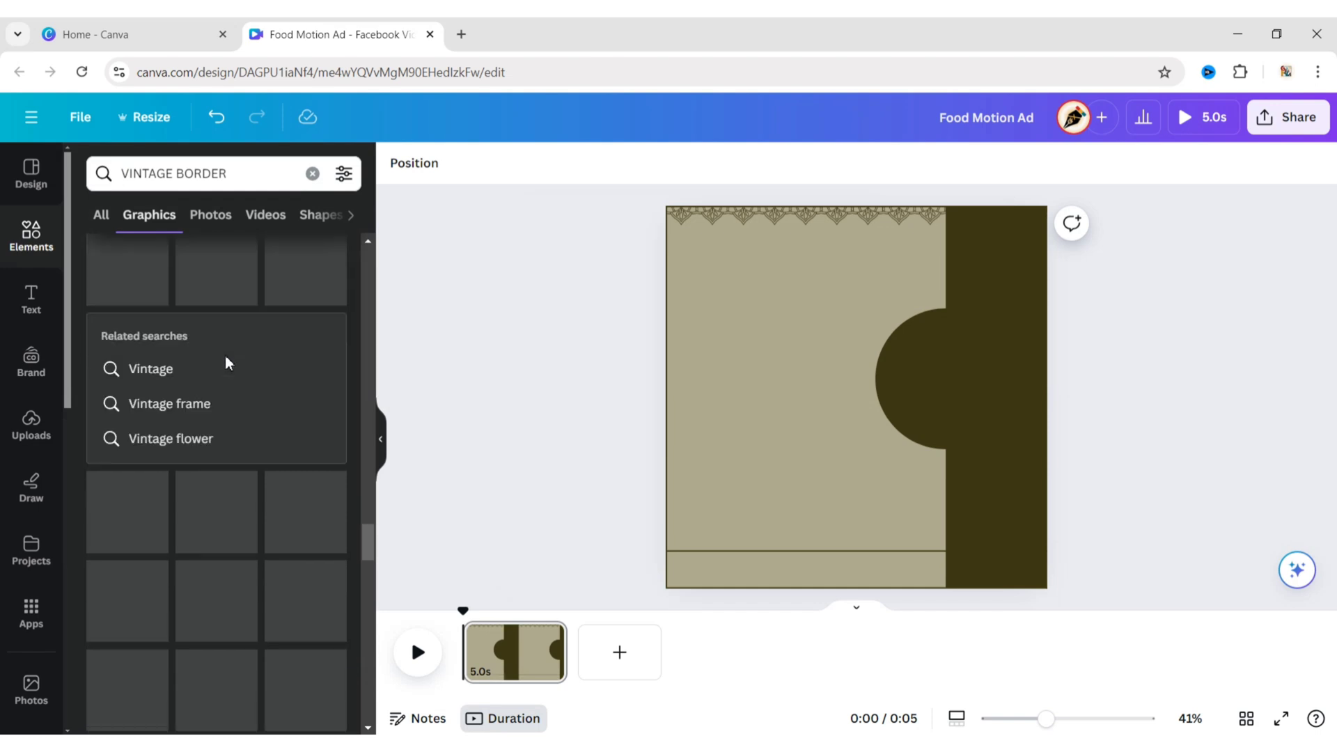
scroll(226, 359, "down", 5)
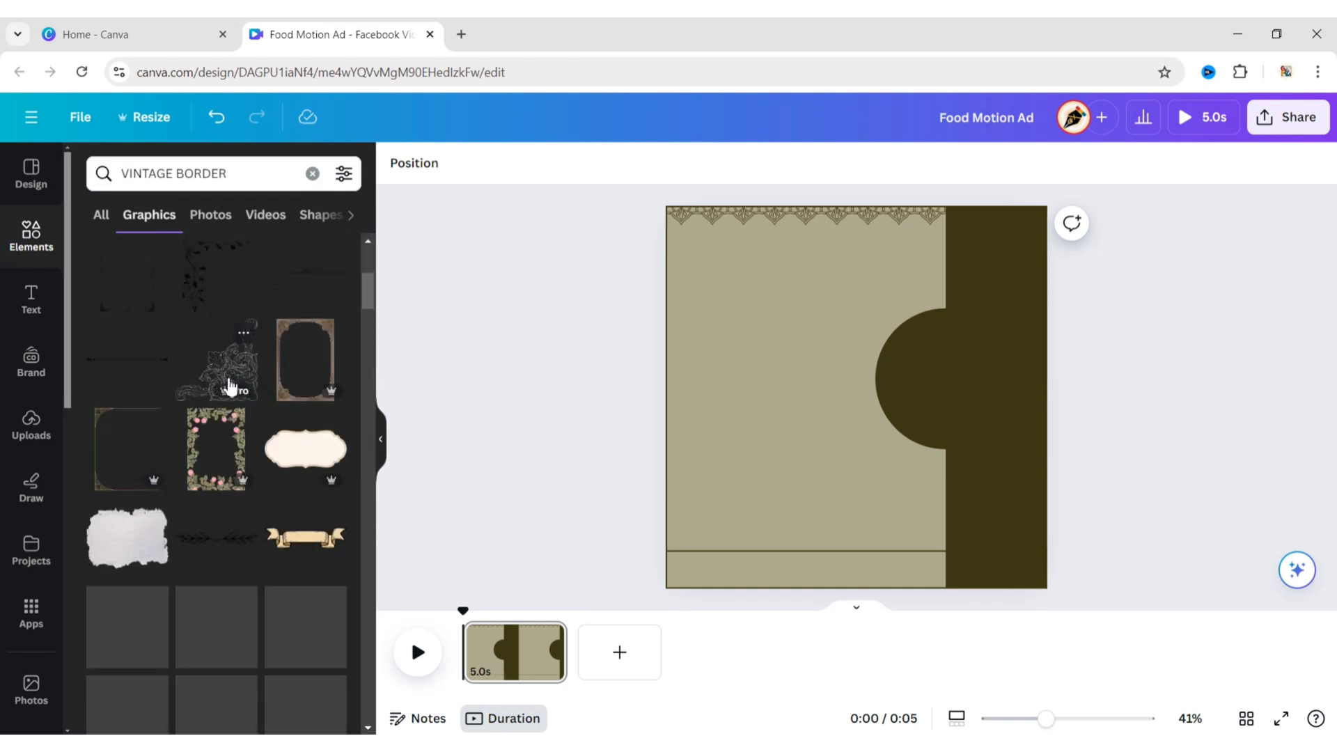
scroll(232, 387, "down", 5)
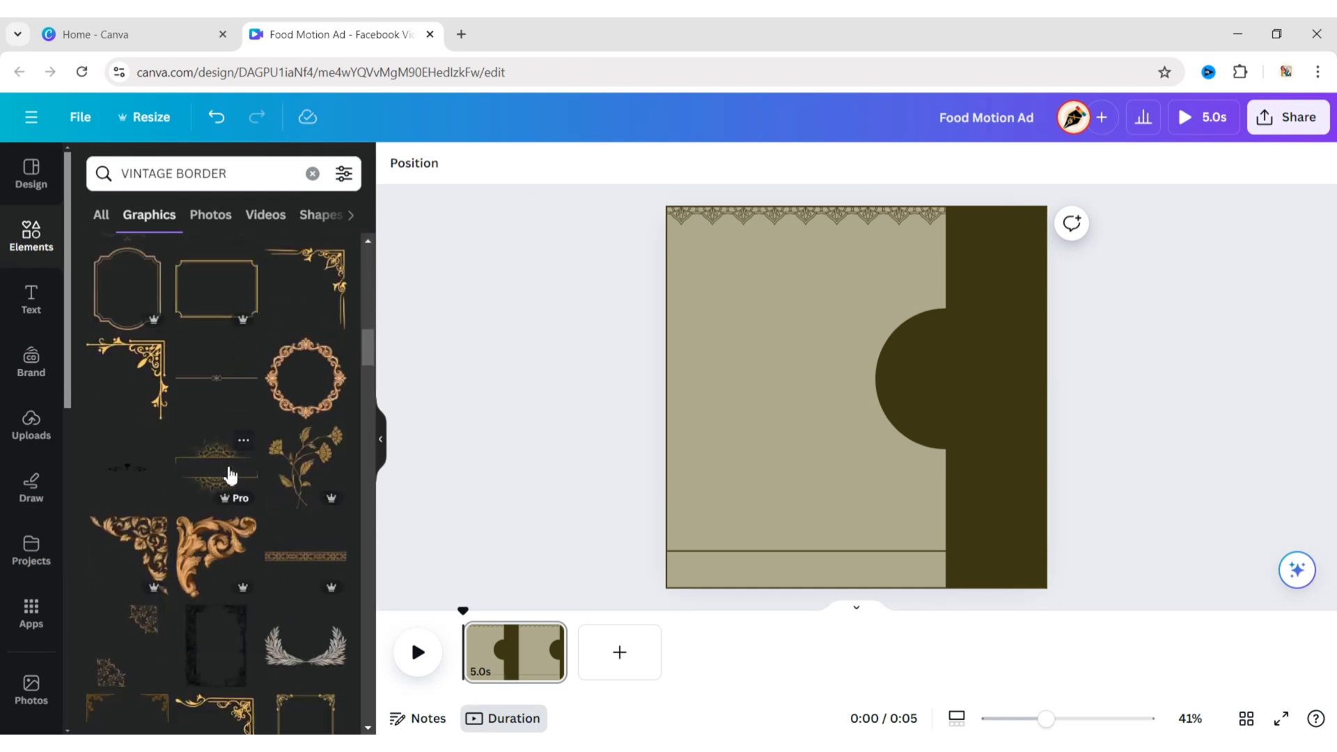
left_click(240, 471)
left_click(381, 441)
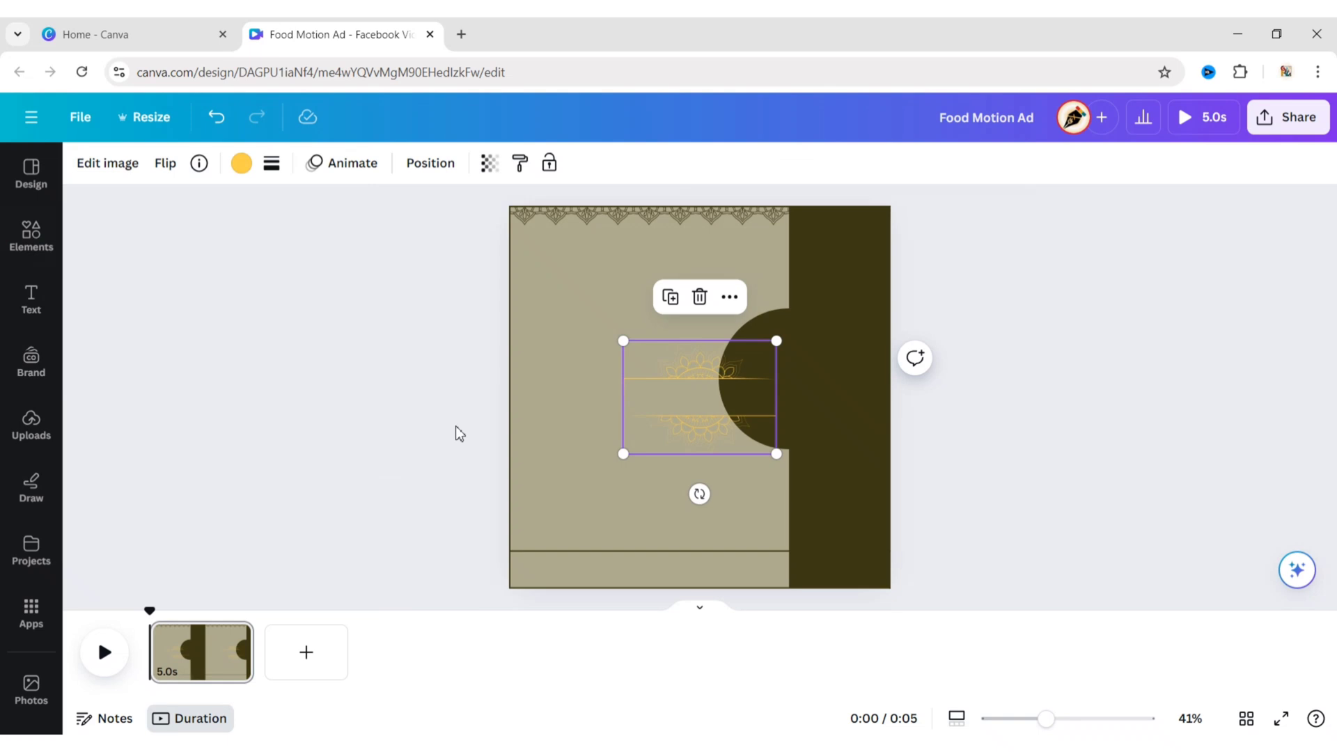
Recolour the mandala ornament with the dark olive document colour and move it to the upper part of the light area.
left_click(239, 165)
left_click(143, 269)
key("Escape")
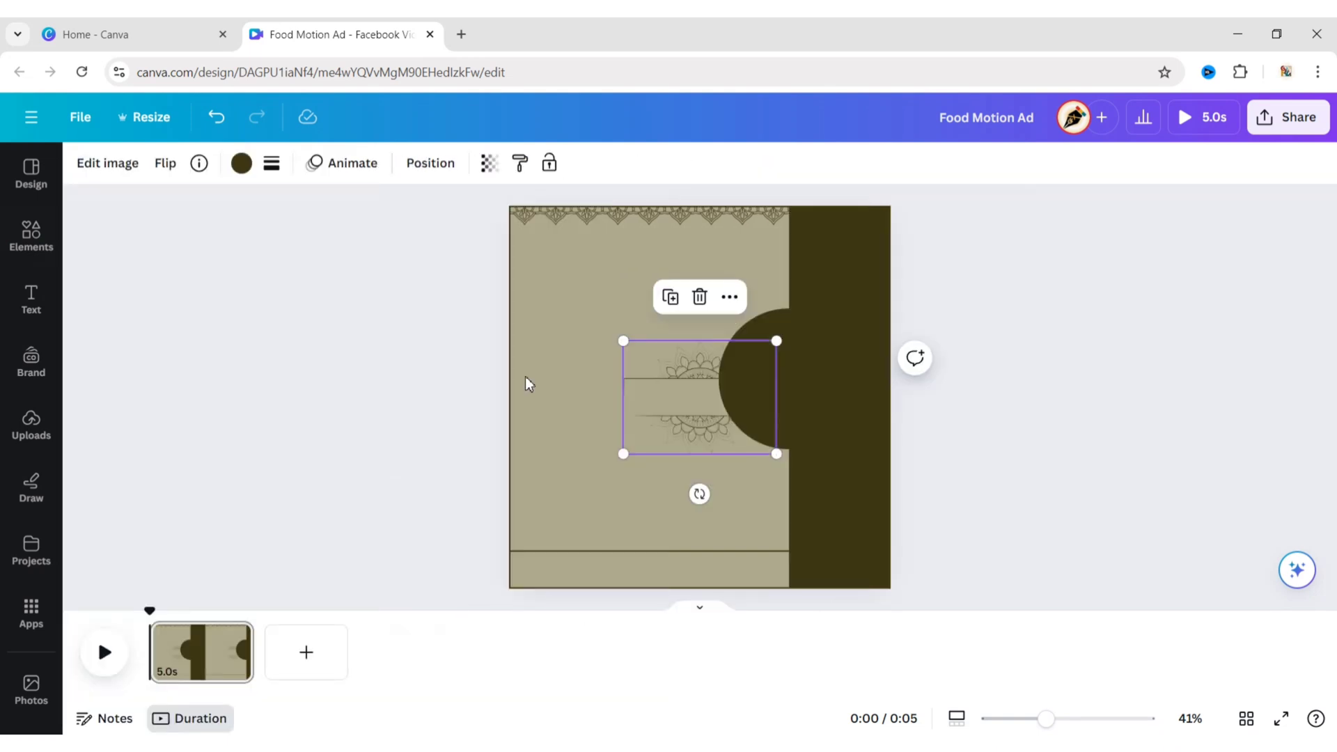
left_click_drag(666, 391, 601, 331)
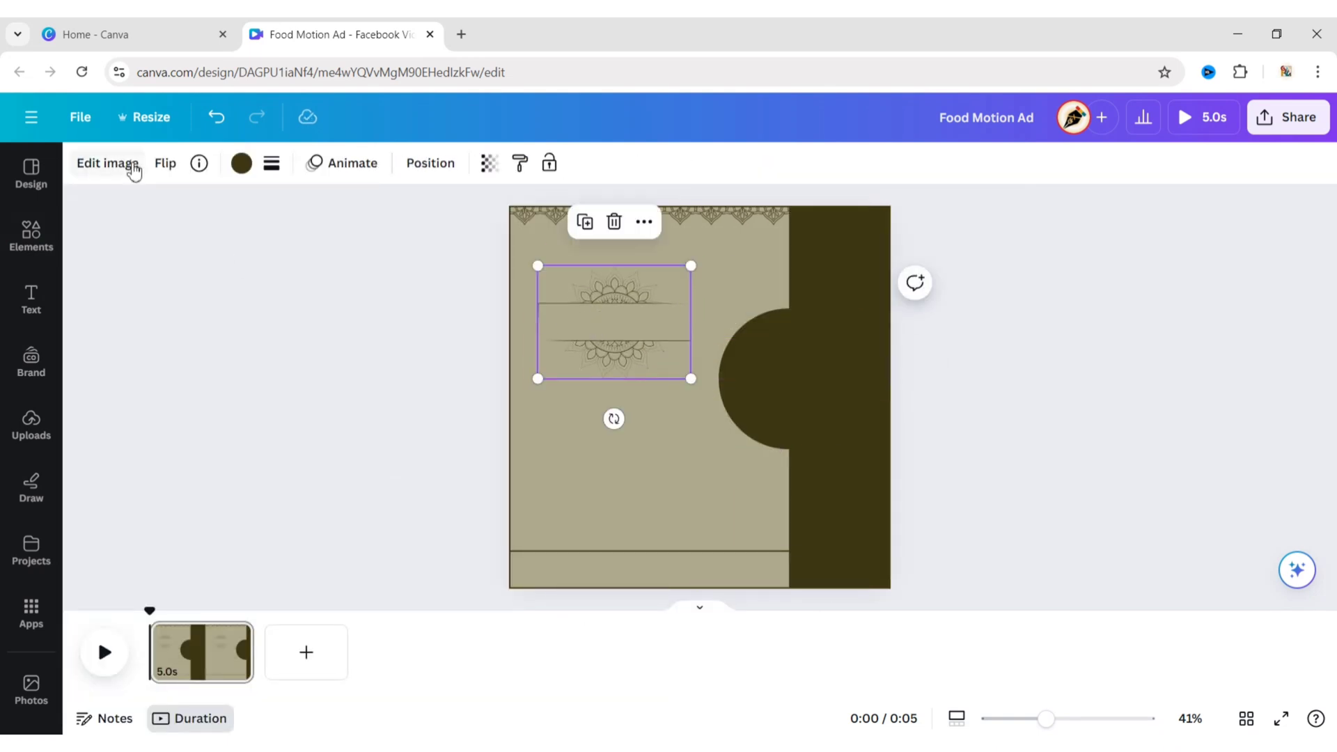
Crop the mandala ornament from below so only its upper half-mandala and line remain.
left_click(108, 163)
left_click(319, 187)
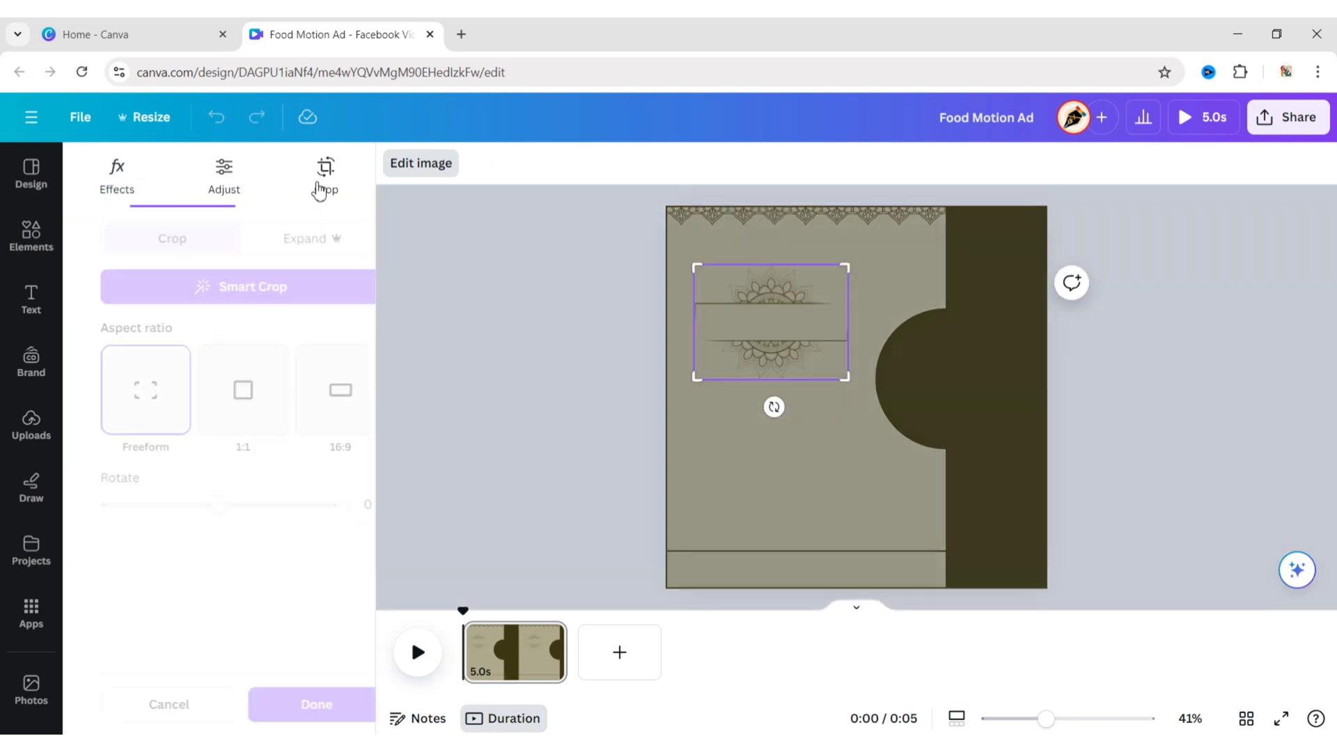
left_click_drag(848, 382, 844, 327)
left_click(529, 377)
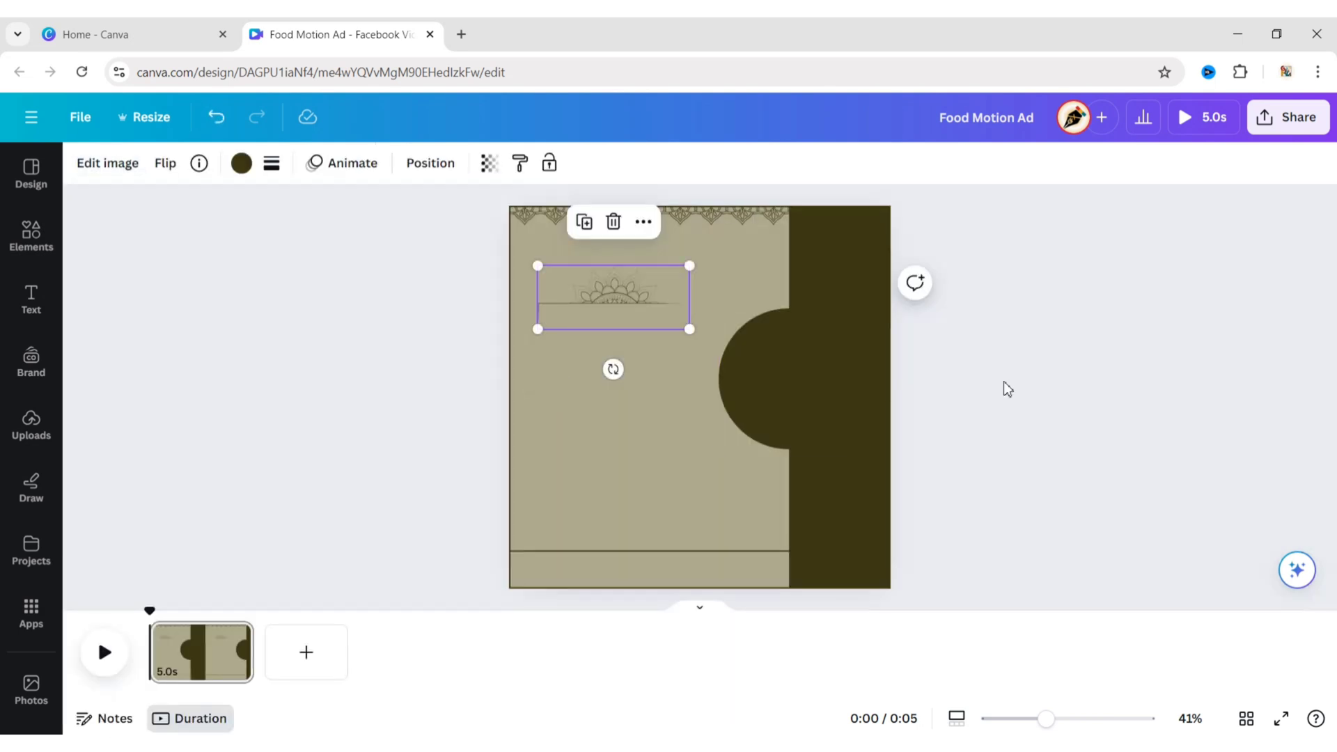
Enlarge the cropped half-mandala slightly and position it below the lace strip in the light area.
left_click(1006, 385)
left_click(629, 299)
left_click_drag(690, 329, 708, 347)
mouse_move(595, 297)
left_mouse_down()
mouse_move(599, 280)
mouse_move(599, 294)
left_mouse_up()
left_click(405, 339)
Duplicate the half-mandala ornament and place the copy directly below the original.
left_click(600, 304)
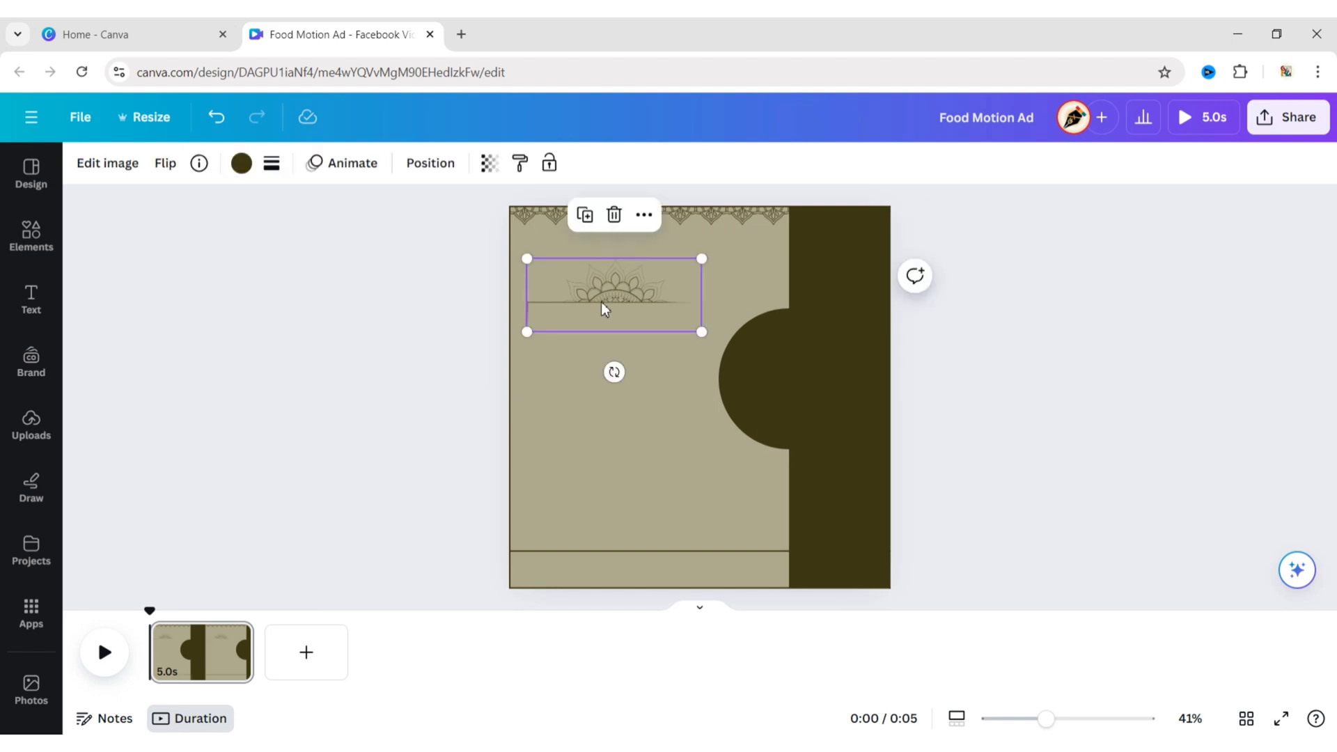
left_click(585, 215)
left_click_drag(611, 313, 603, 394)
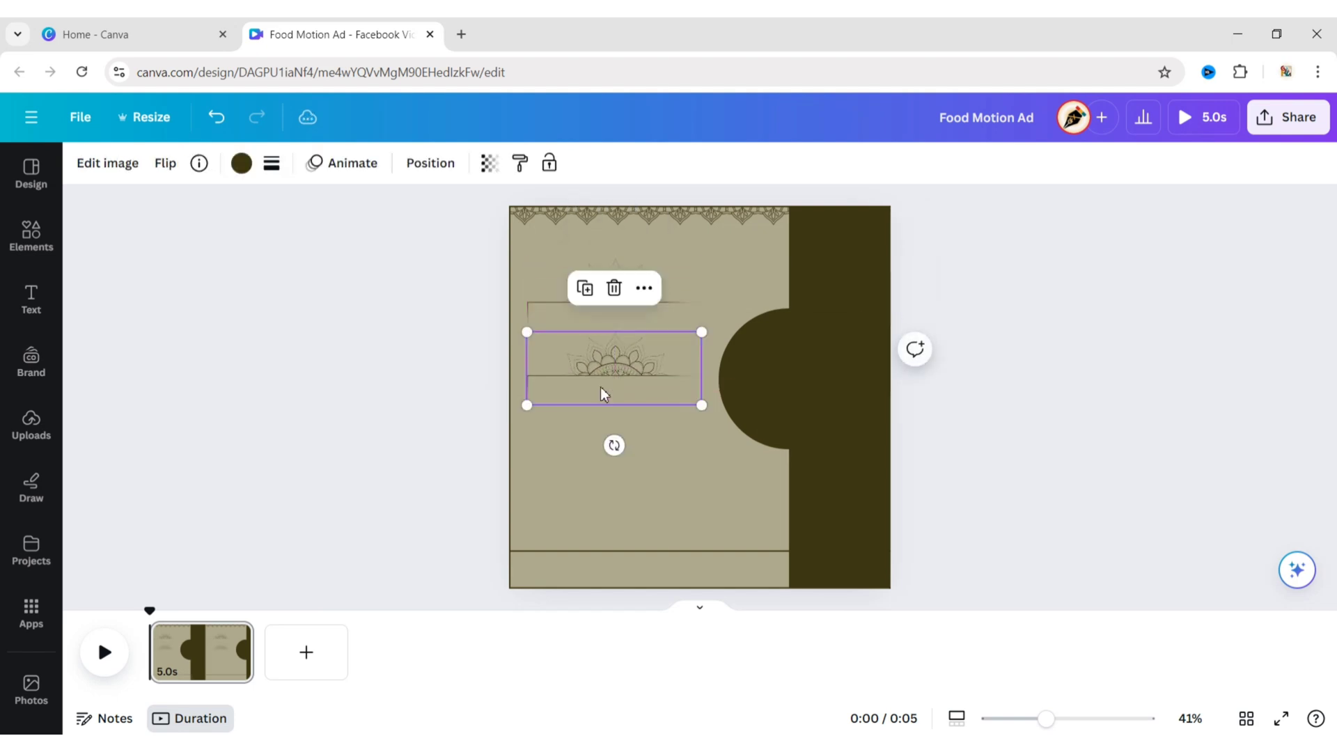
Rotate the half-mandala copy 180 degrees and move it so the two ornaments frame an open space between their lines.
left_click_drag(615, 444, 612, 163)
left_click_drag(641, 378, 637, 305)
left_click(934, 360)
Lower the horizontal footer line closer to the page's bottom edge and enlarge the dark circle on the side band.
left_click(724, 553)
key("shift+Down")
key("shift+Down")
key("shift+Down")
key("shift+Down")
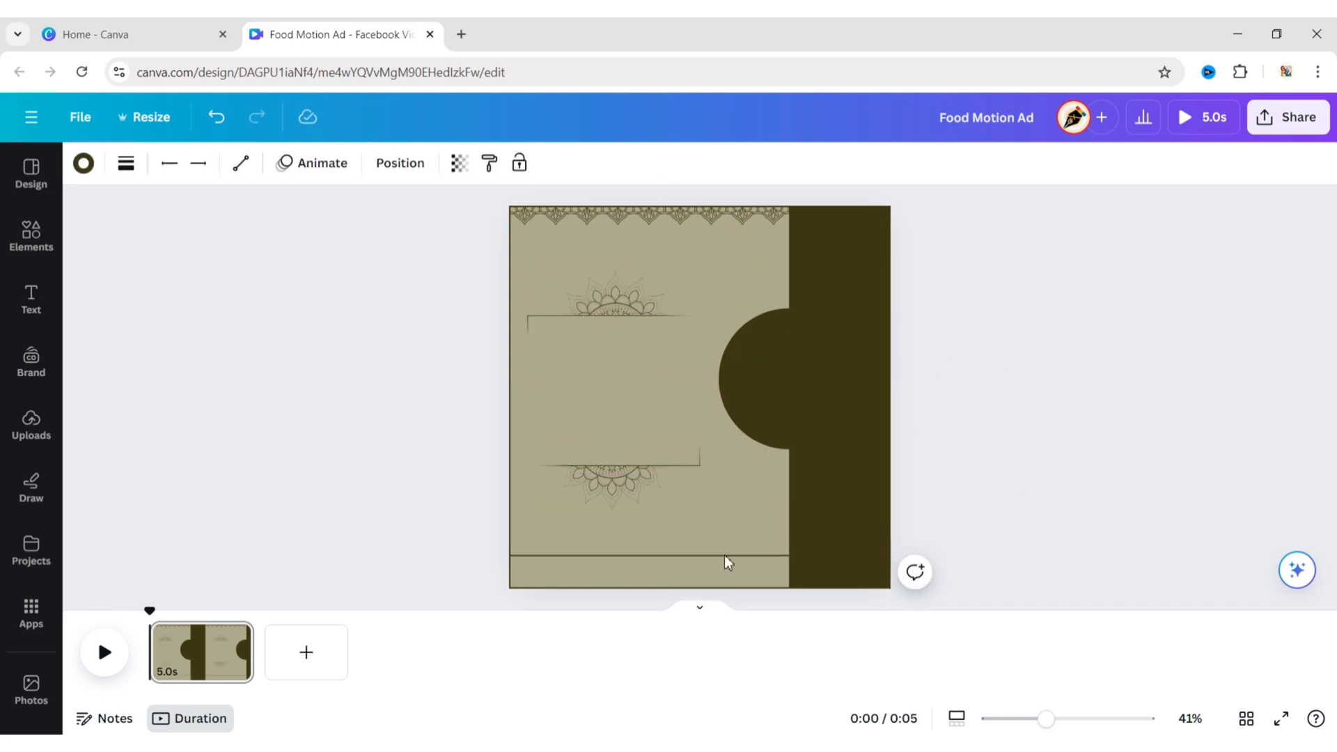
left_click_drag(801, 371, 782, 370)
Enlarge both half-mandala ornaments slightly and move them further apart vertically in the light area.
left_click(655, 304)
left_click_drag(702, 272, 727, 259)
left_click_drag(651, 290, 651, 280)
left_click(641, 477)
left_click_drag(700, 509, 709, 513)
left_click_drag(647, 466, 645, 496)
Duplicate the finished background page as a second page.
left_click(30, 237)
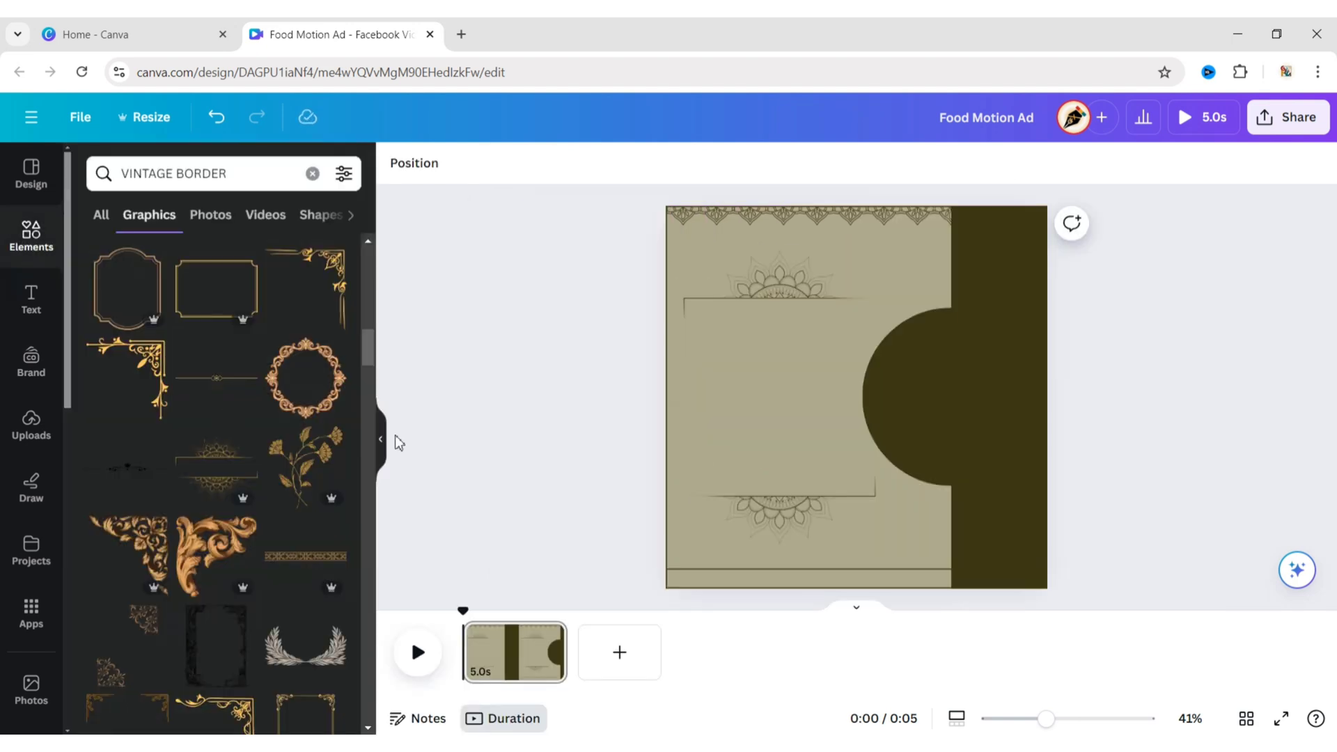
left_click(380, 441)
left_click(235, 635)
left_click(274, 299)
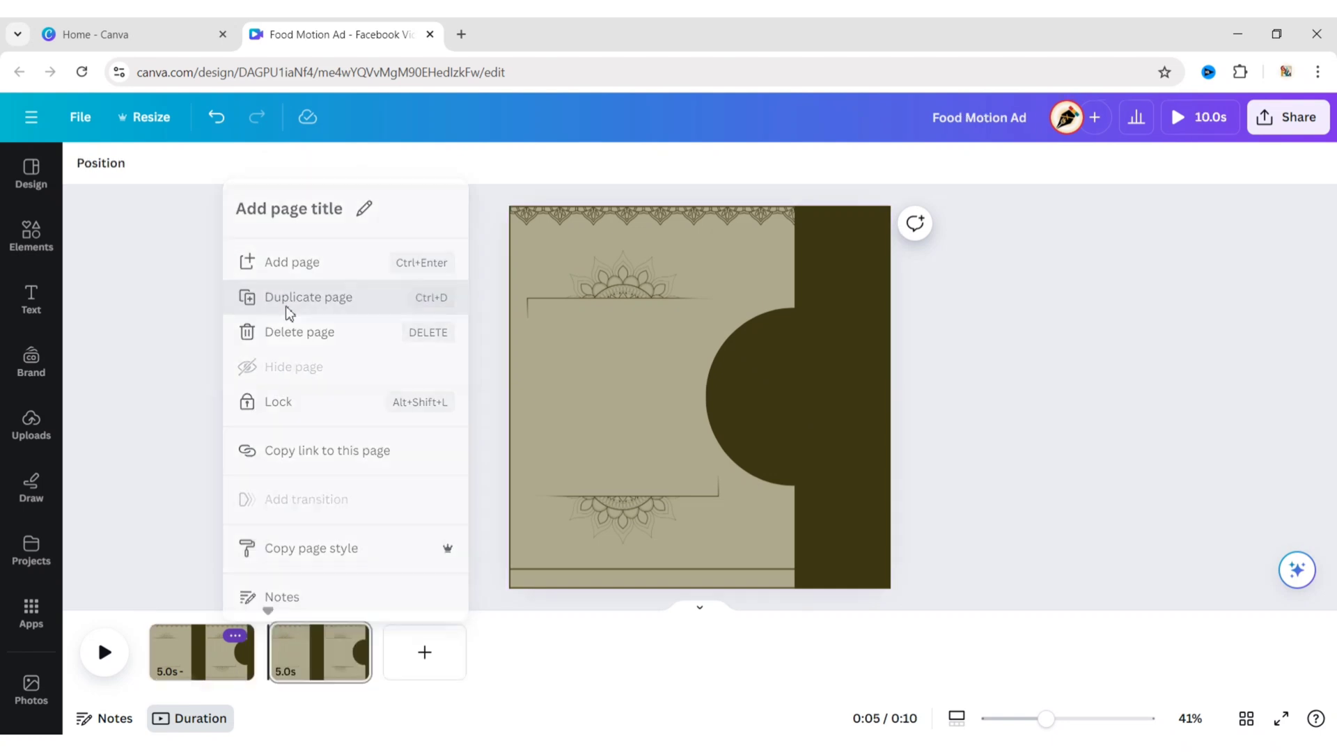
Search the graphics for CALL, add a round phone icon and place it small at the left end of the footer strip.
left_click(30, 237)
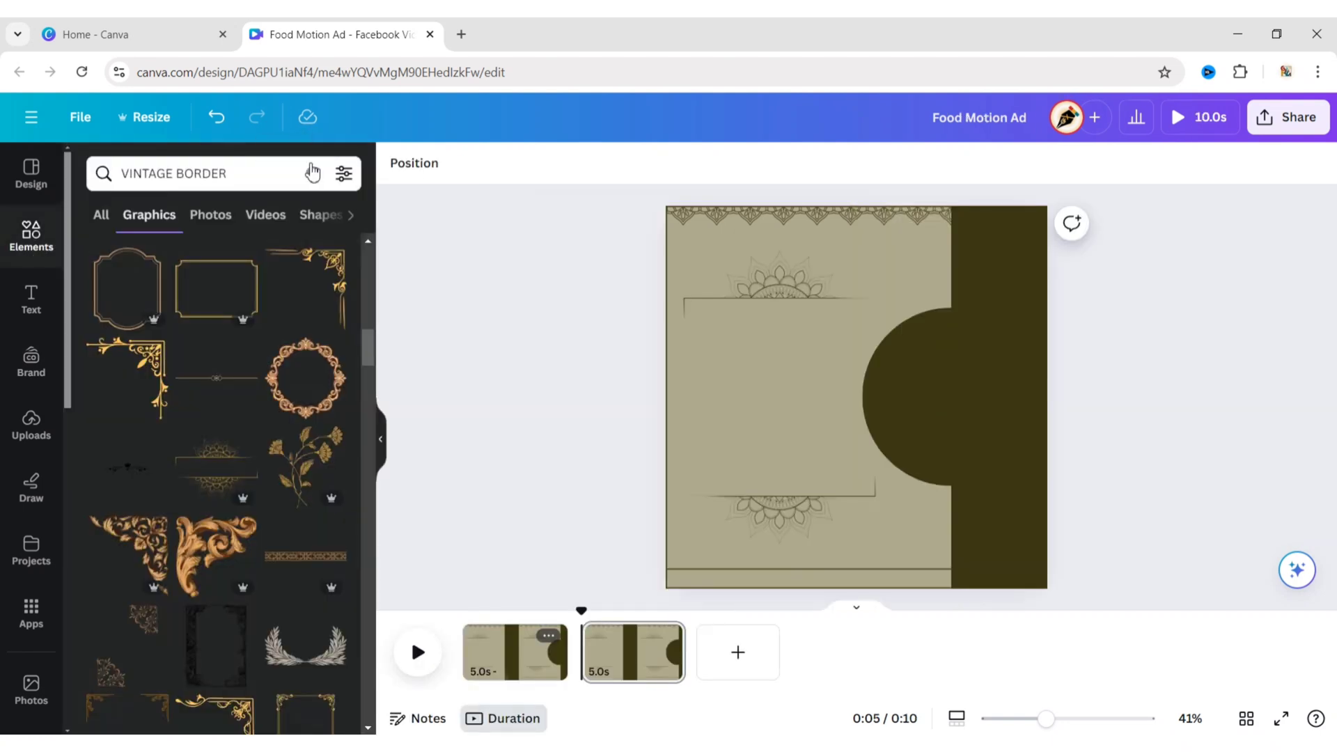
left_click(340, 173)
type("CALL")
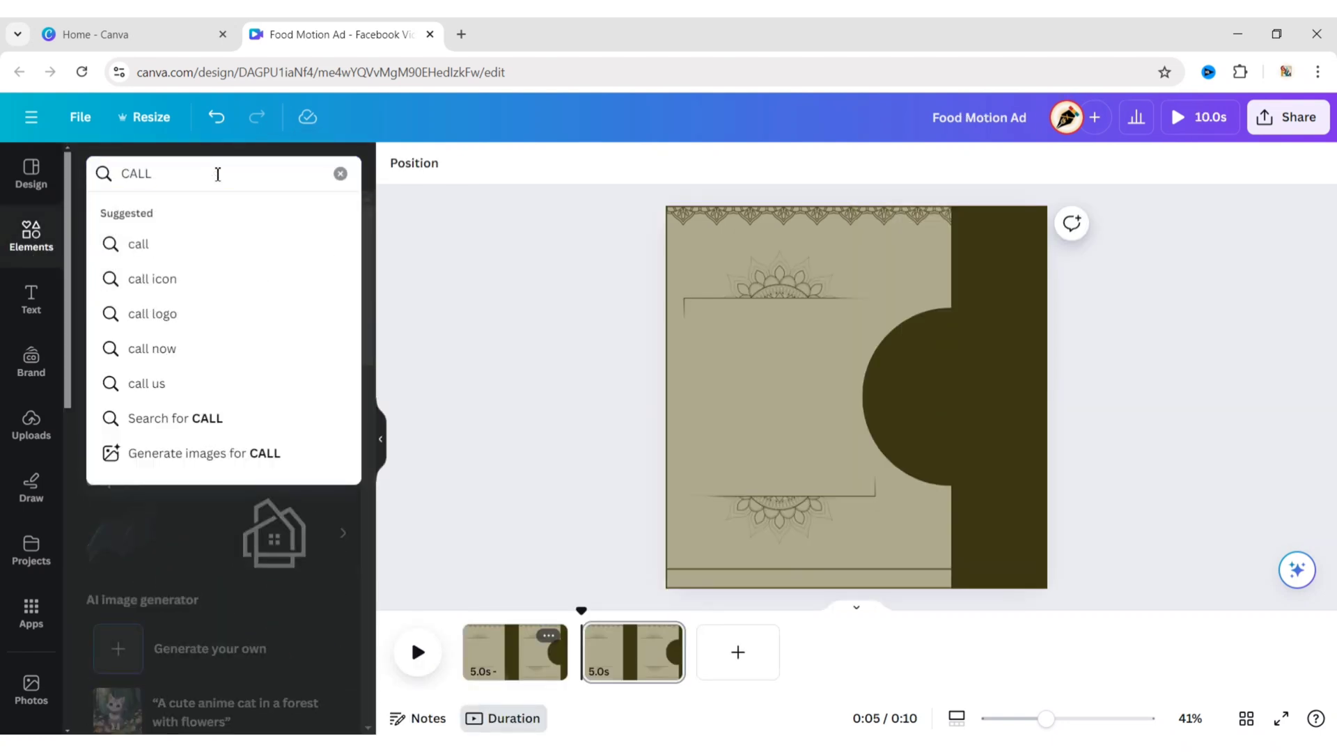
key("Return")
left_click(150, 216)
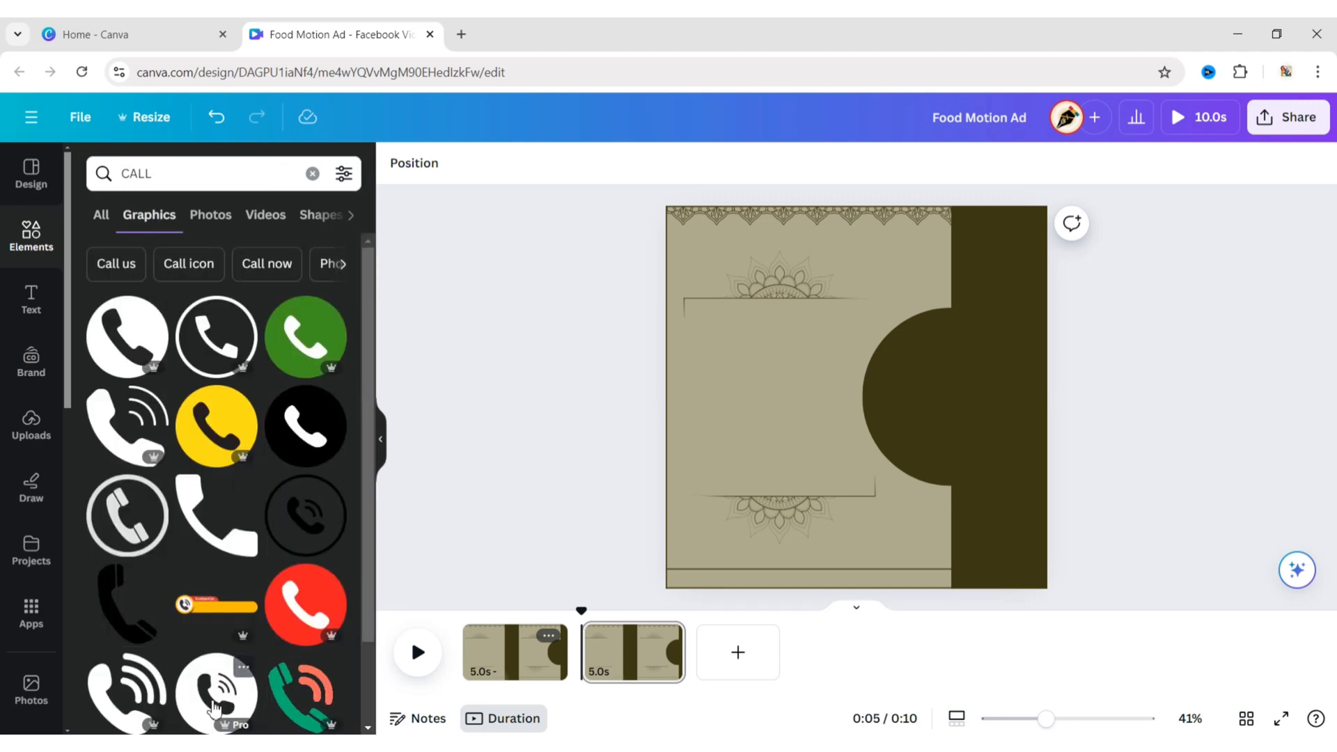
left_click(212, 709)
left_click_drag(934, 310, 694, 633)
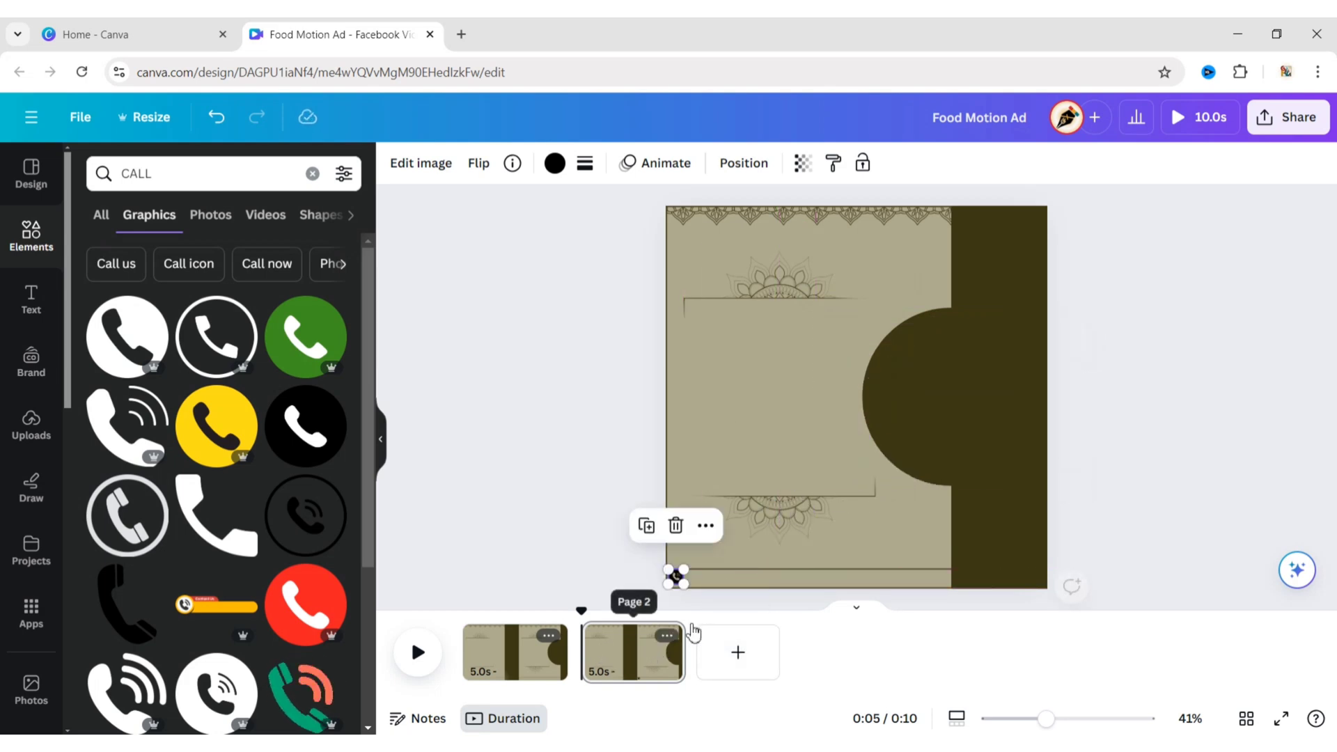
left_click(603, 530)
Search the graphics for WEB, add a round globe icon and place it small in the right half of the footer strip.
left_click(312, 174)
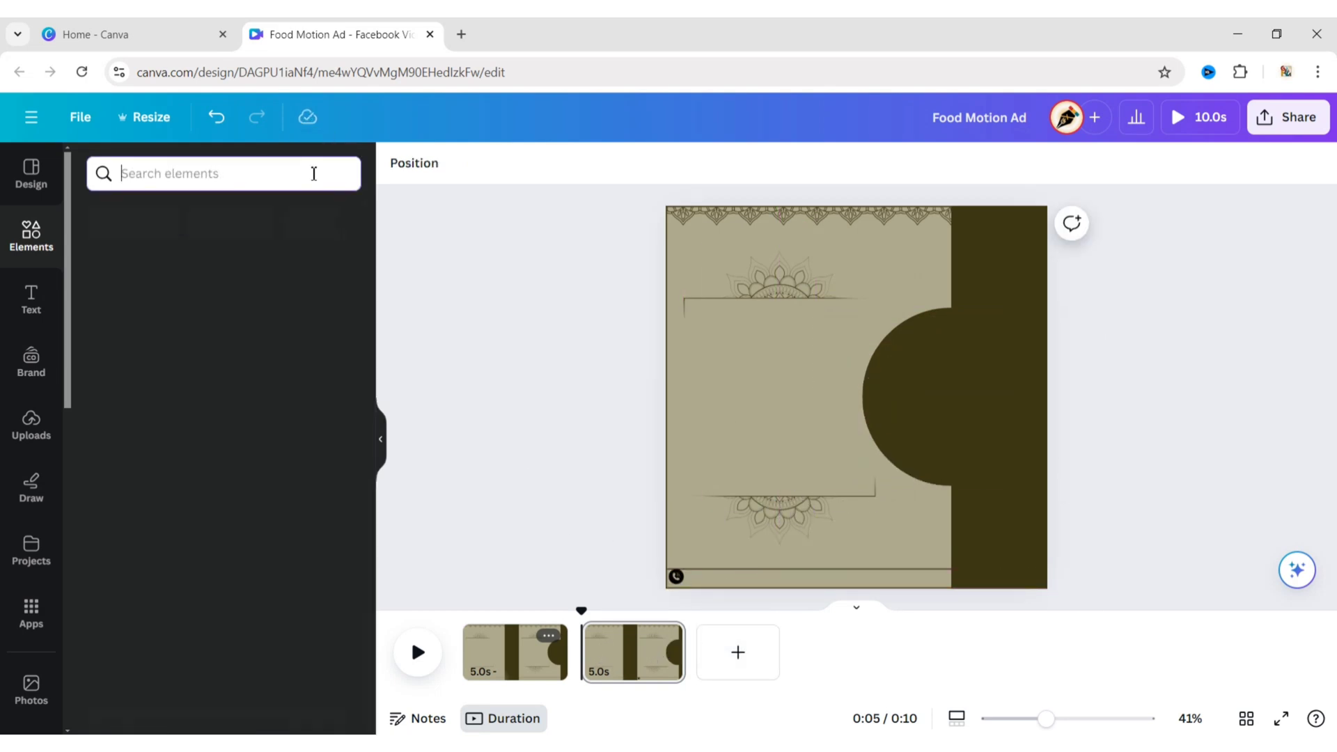
type("WEB")
key("Return")
left_click(156, 221)
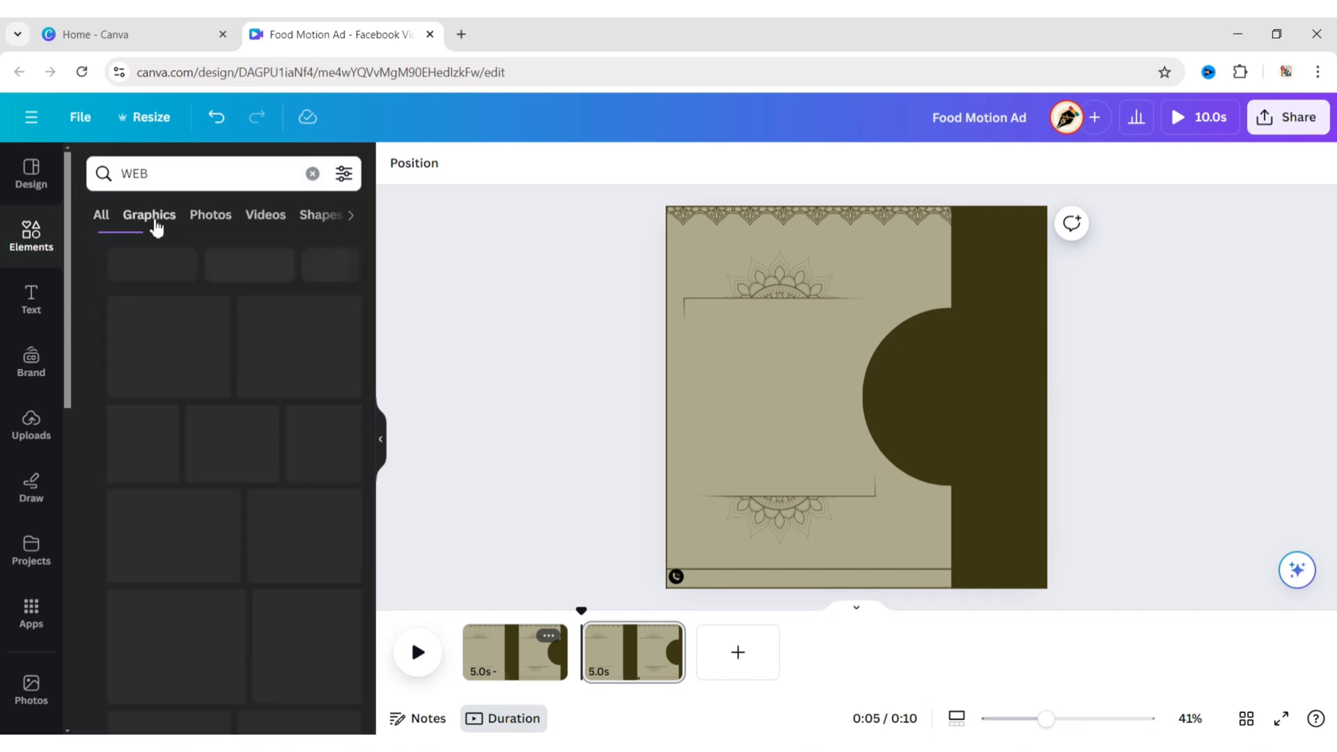
left_click(214, 334)
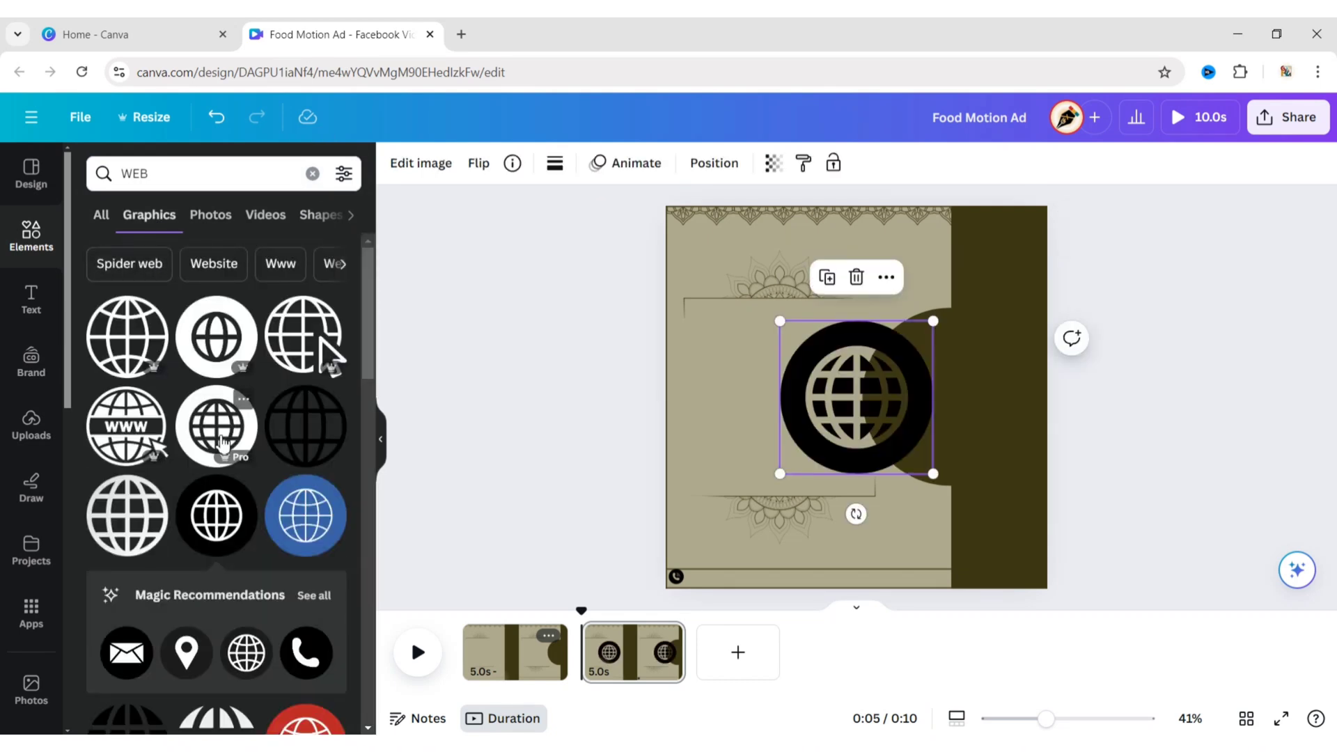
left_click(381, 438)
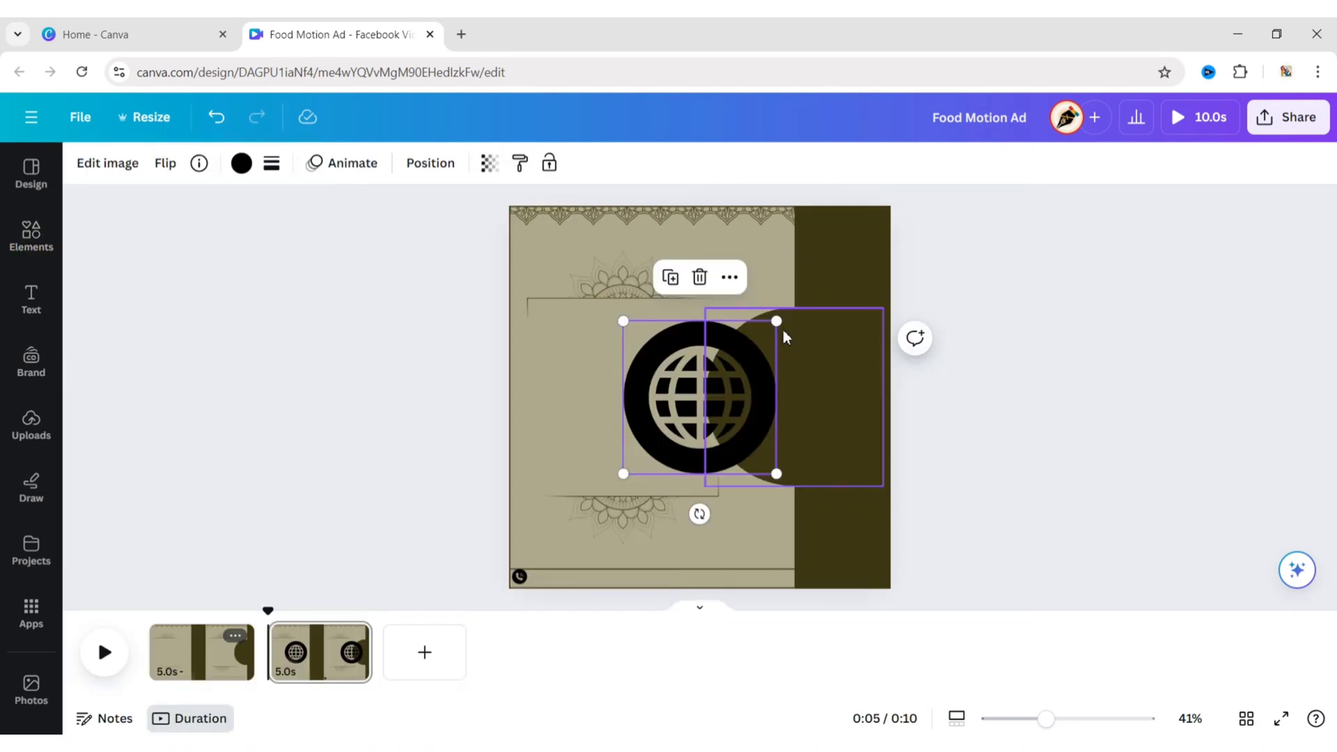
left_click_drag(777, 321, 642, 456)
left_click_drag(645, 510, 717, 624)
left_click(1031, 465)
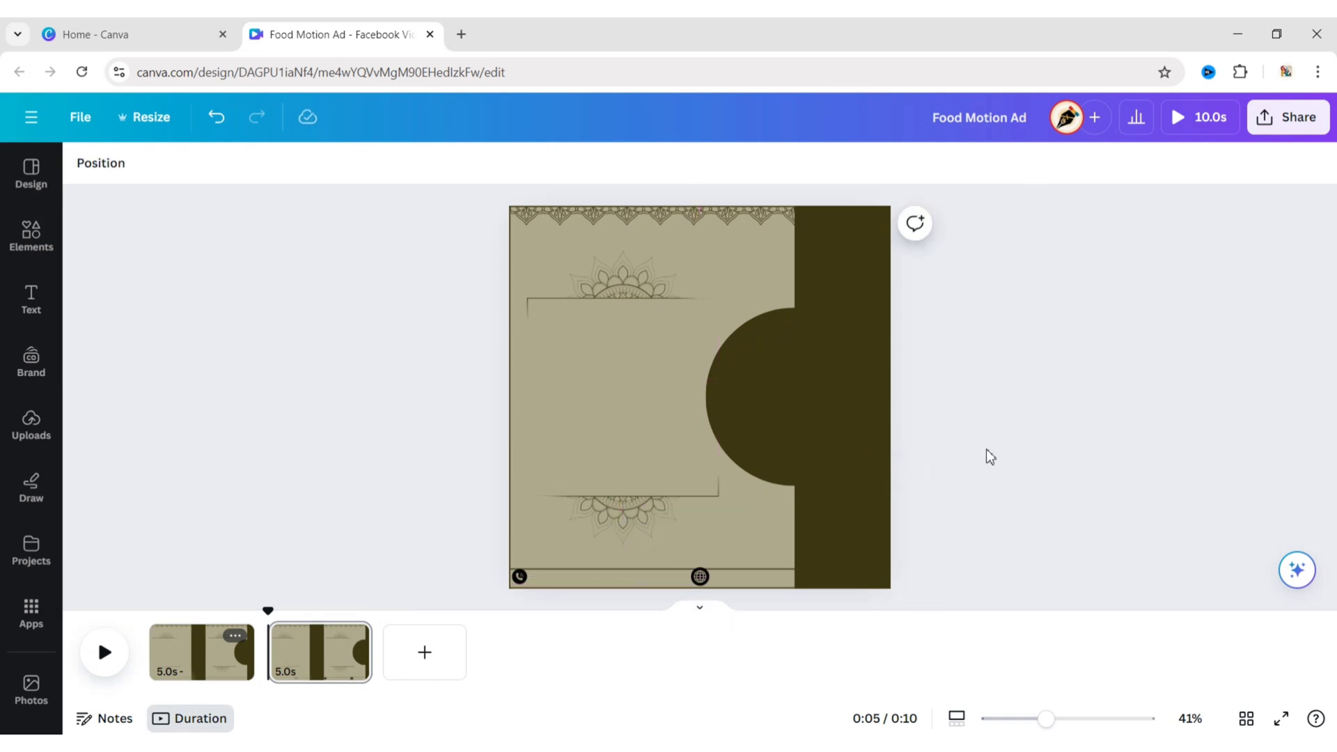
Add a heading containing the contact phone number and place it beside the phone icon in the footer strip.
left_click(31, 300)
left_click(201, 324)
left_click(380, 439)
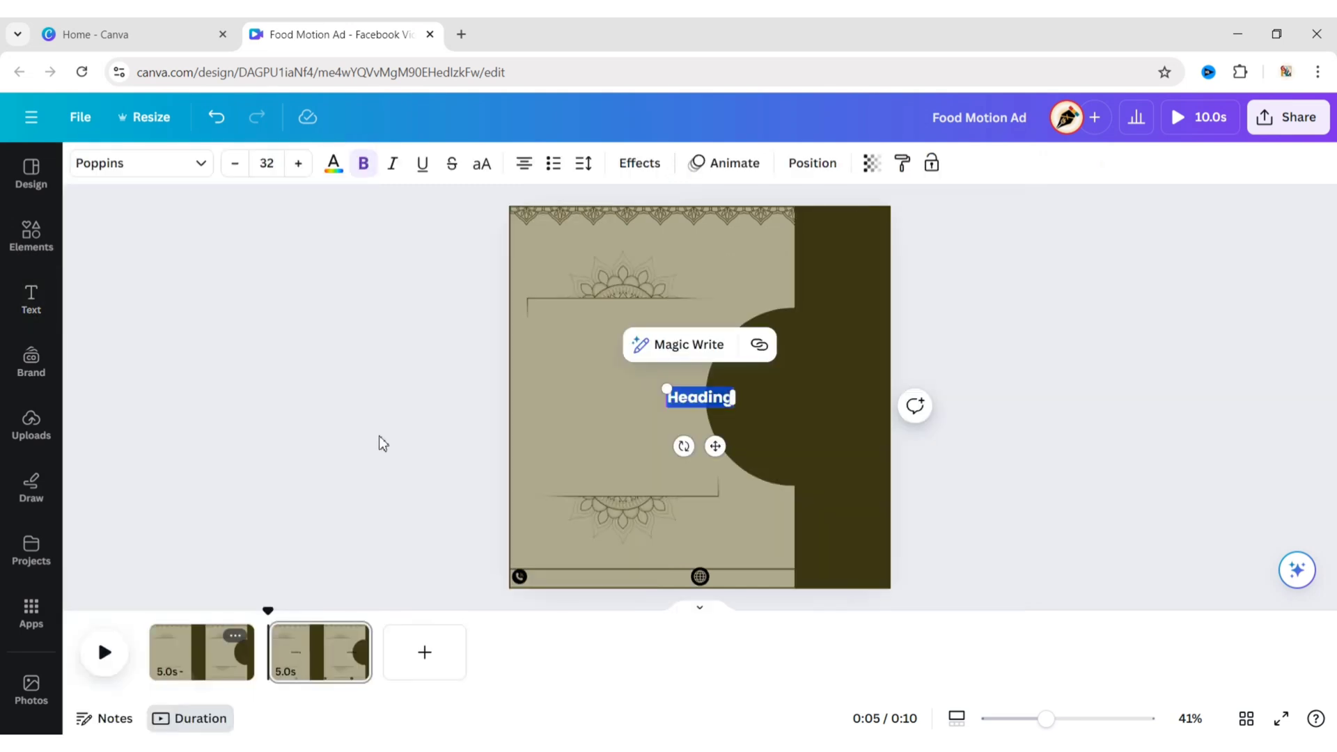
key("BackSpace")
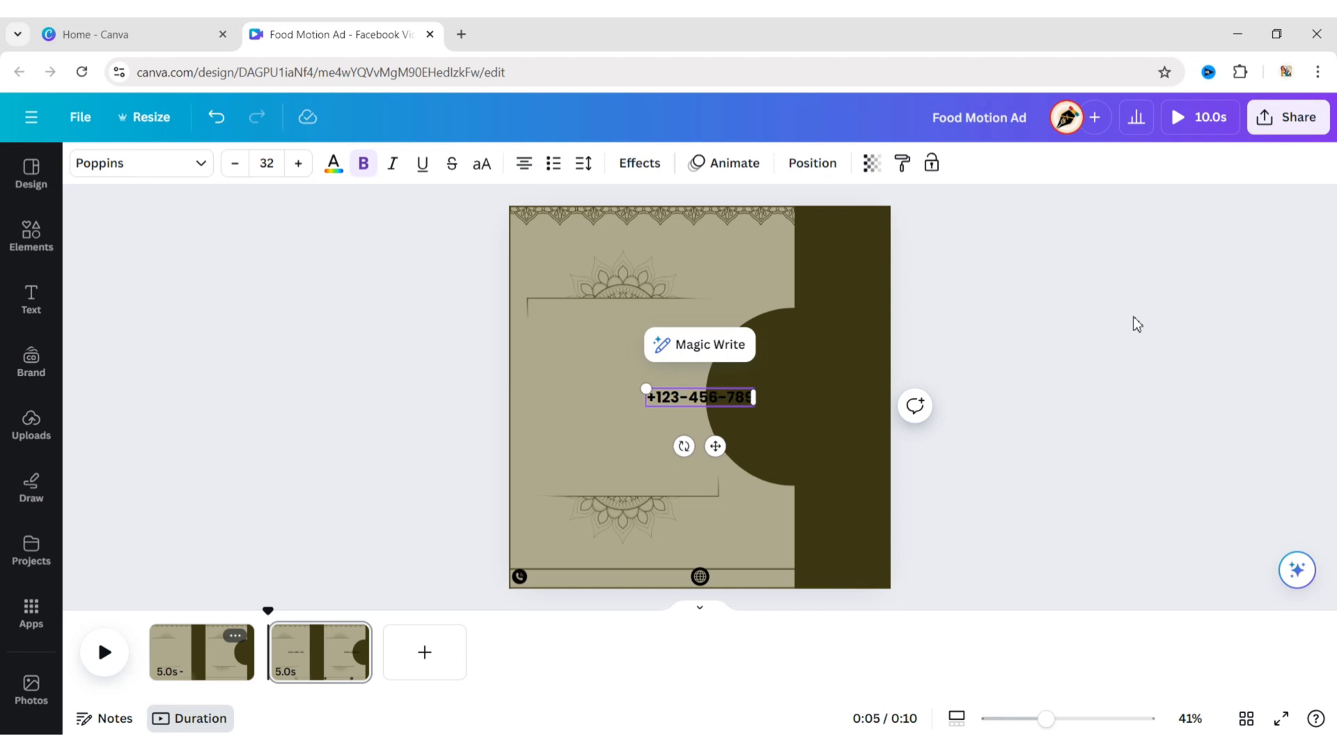
left_click_drag(719, 447, 609, 629)
left_click(444, 434)
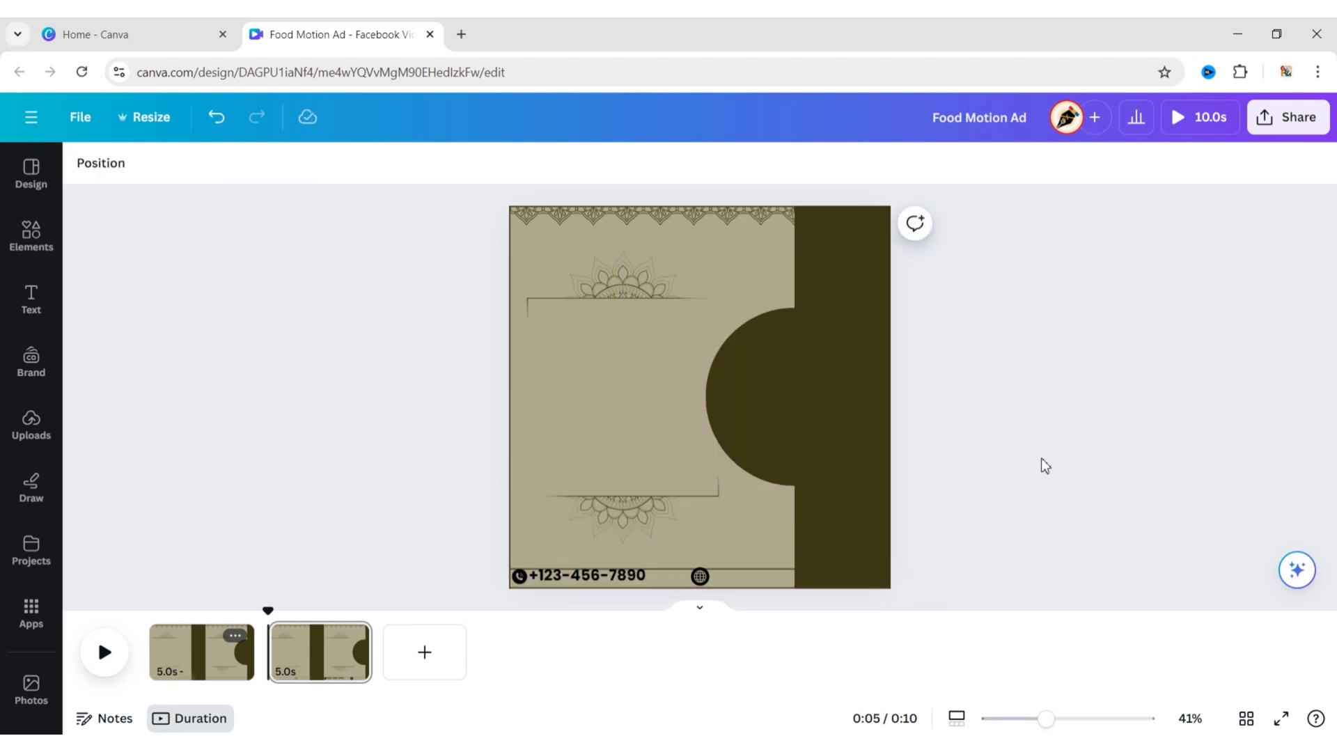
Remove the bold from the phone number, set its font size to 20 and reposition it within the footer strip.
scroll(1014, 453, "up", 5, "ctrl")
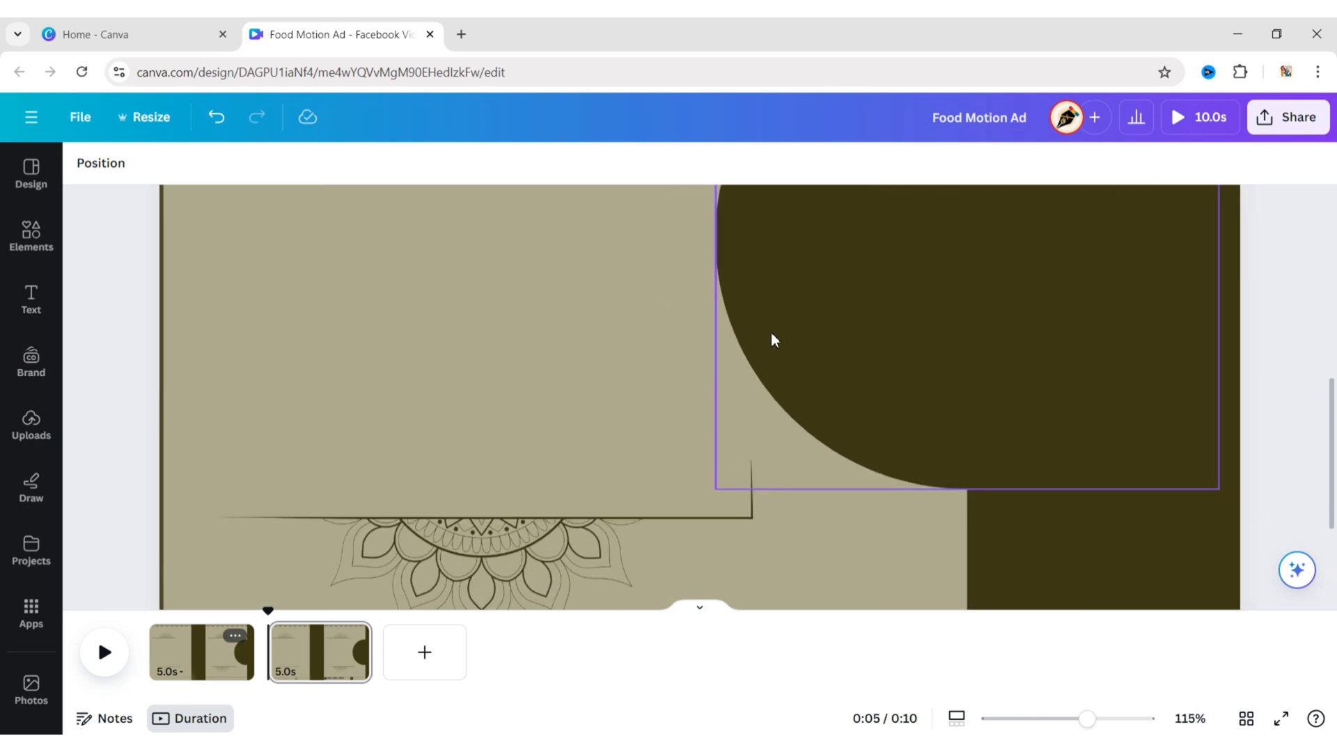
left_click(361, 575)
left_click(364, 165)
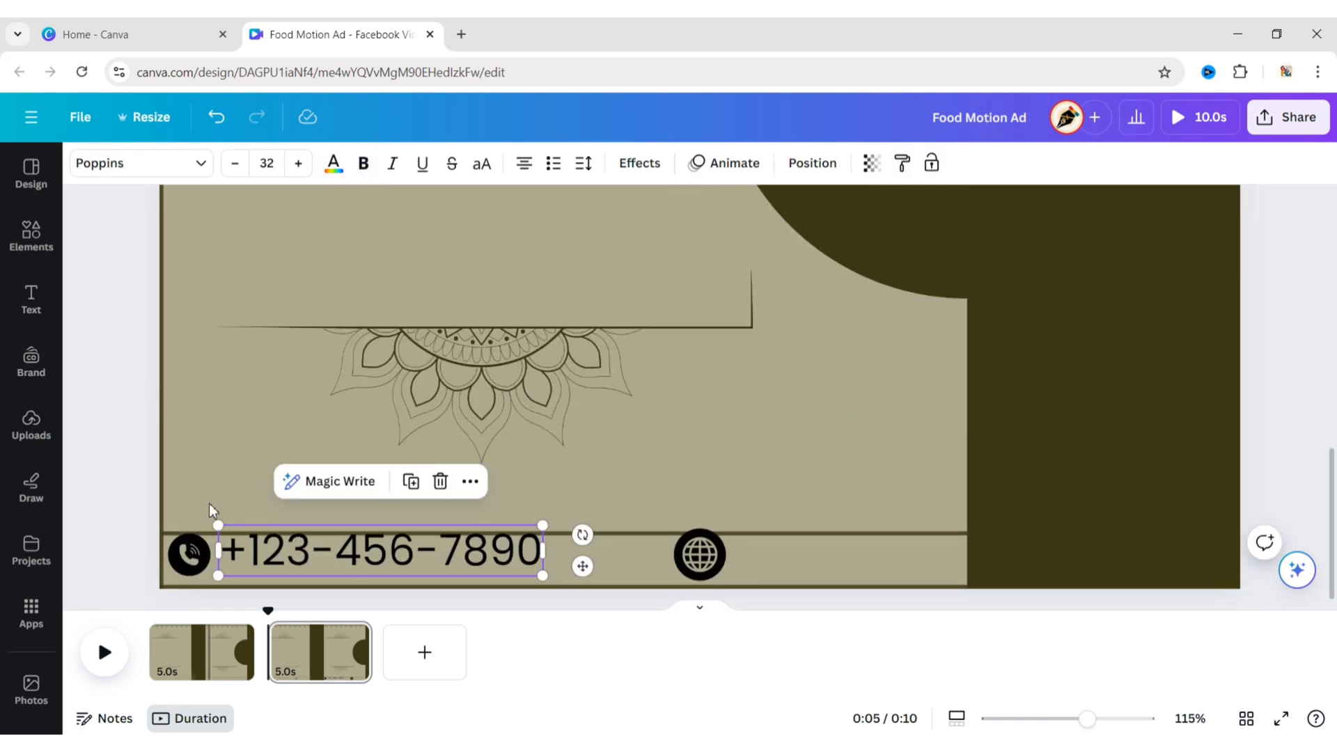
left_click(269, 162)
type("2")
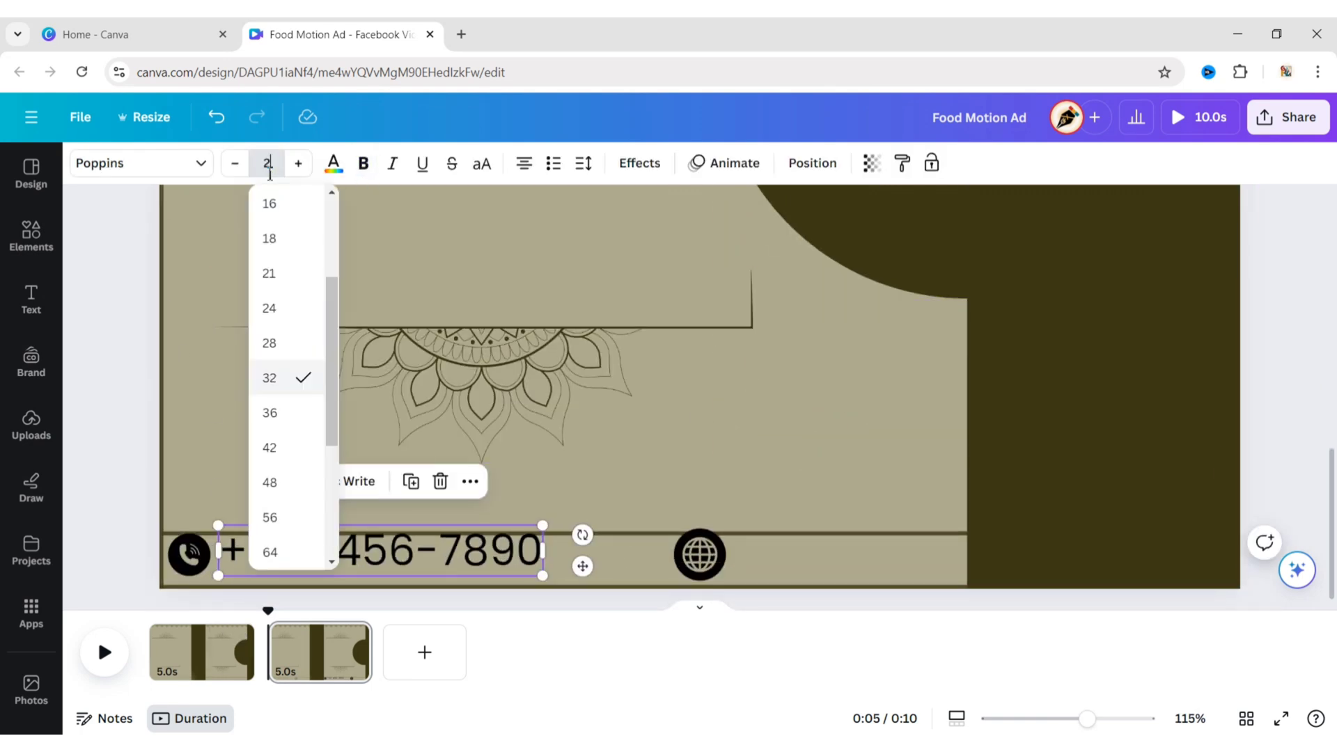
type("0")
key("Return")
left_click_drag(387, 593, 341, 616)
Set the phone icon's width to 33 px and shrink the globe icon to match it.
left_click(202, 570)
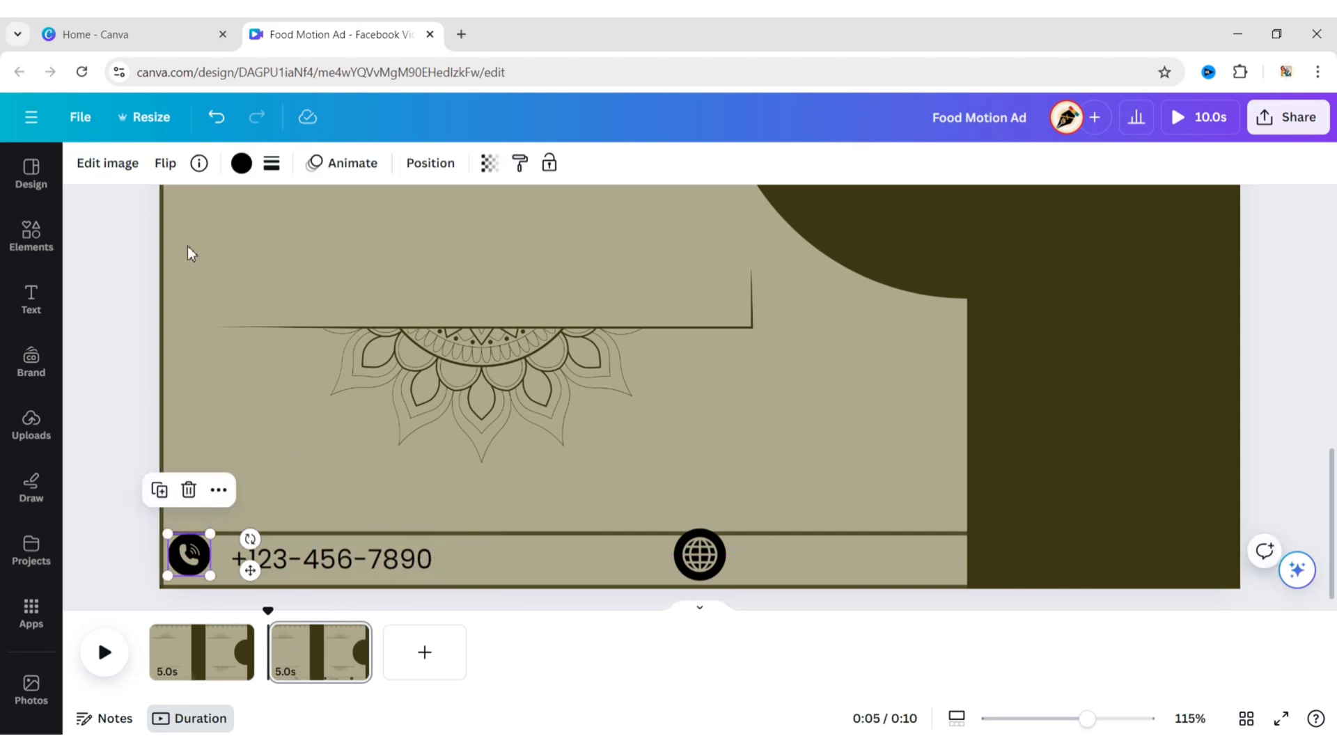
left_click(421, 168)
left_click(175, 170)
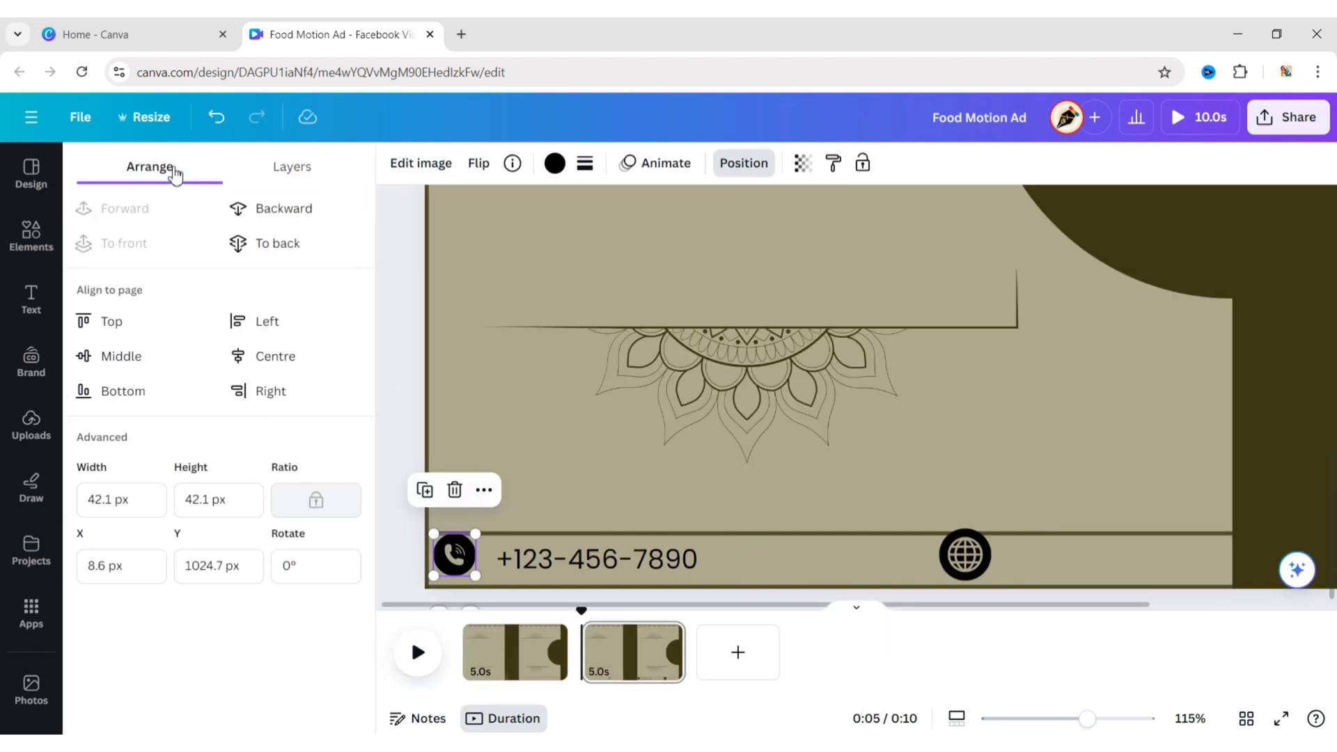
left_click(83, 503)
type("33")
key("Return")
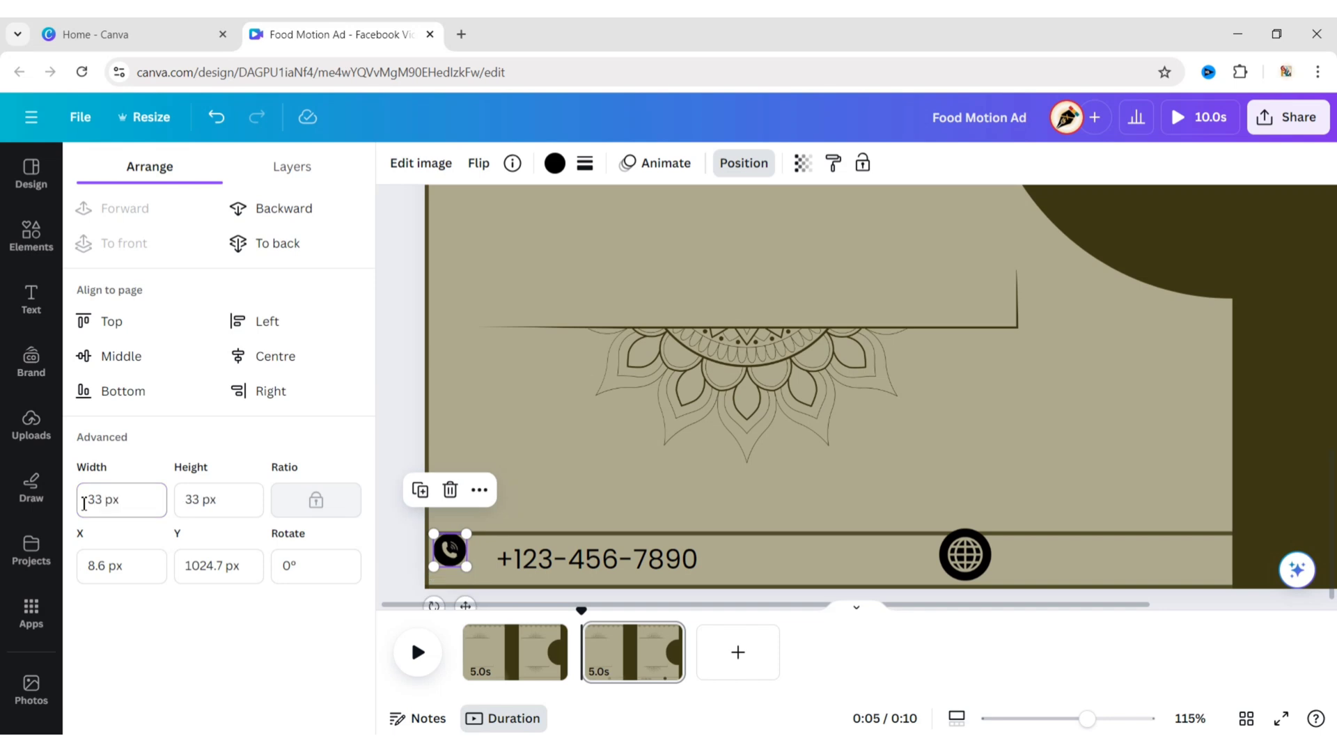
left_click(952, 561)
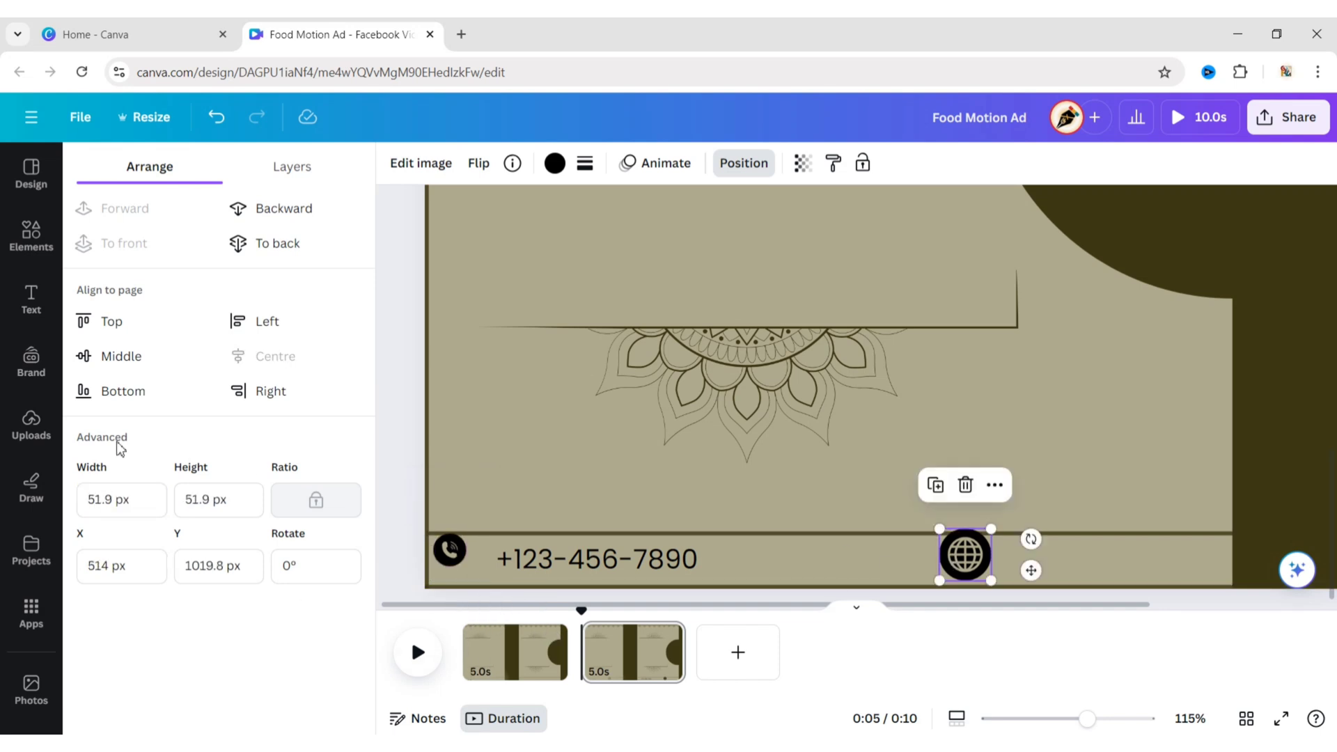
key("Return")
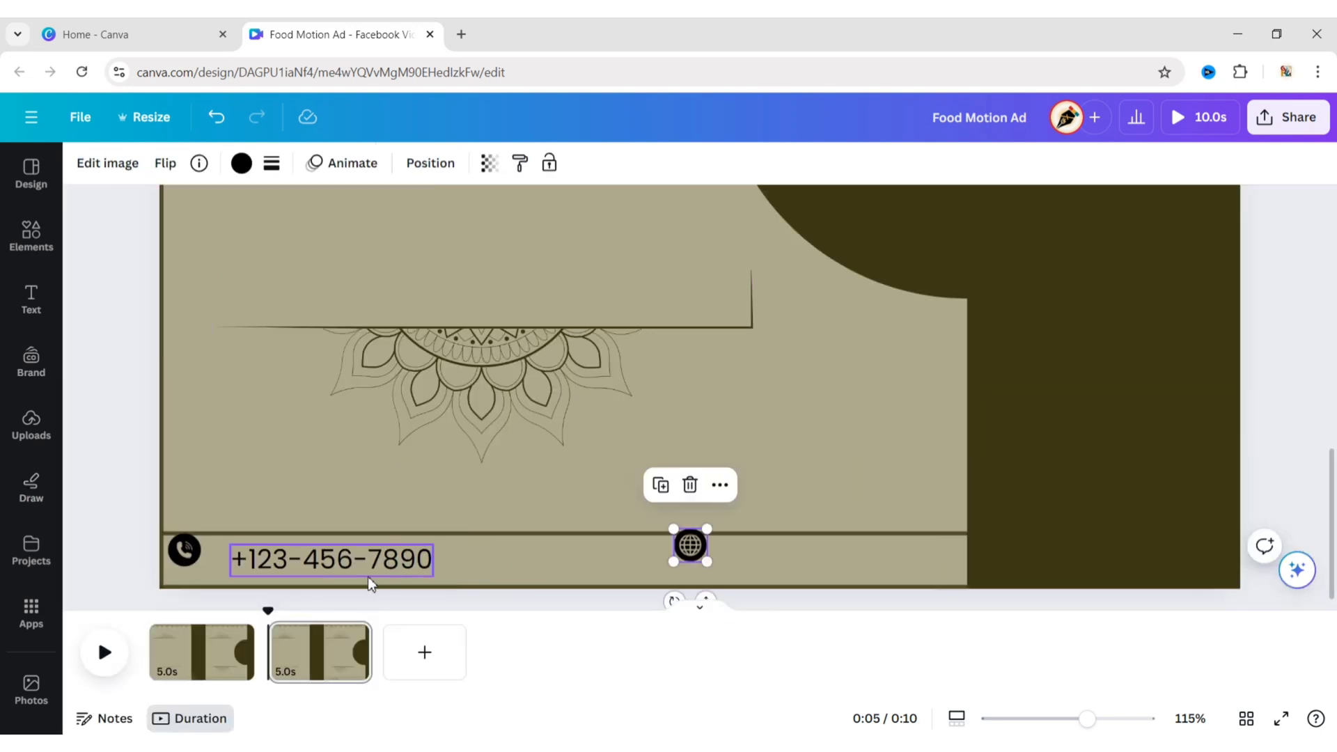
left_click(363, 560)
left_click(361, 498)
left_click_drag(487, 589, 962, 579)
key("Return")
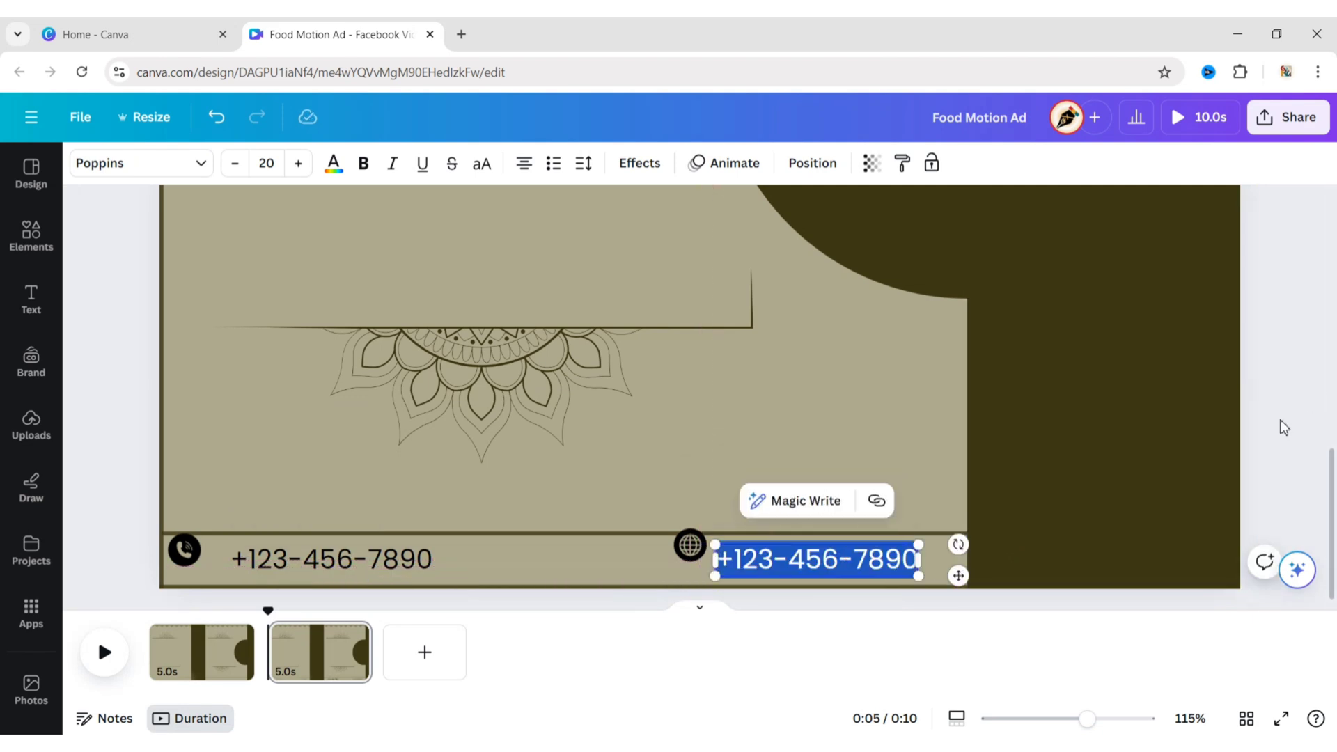
key("BackSpace")
type("www")
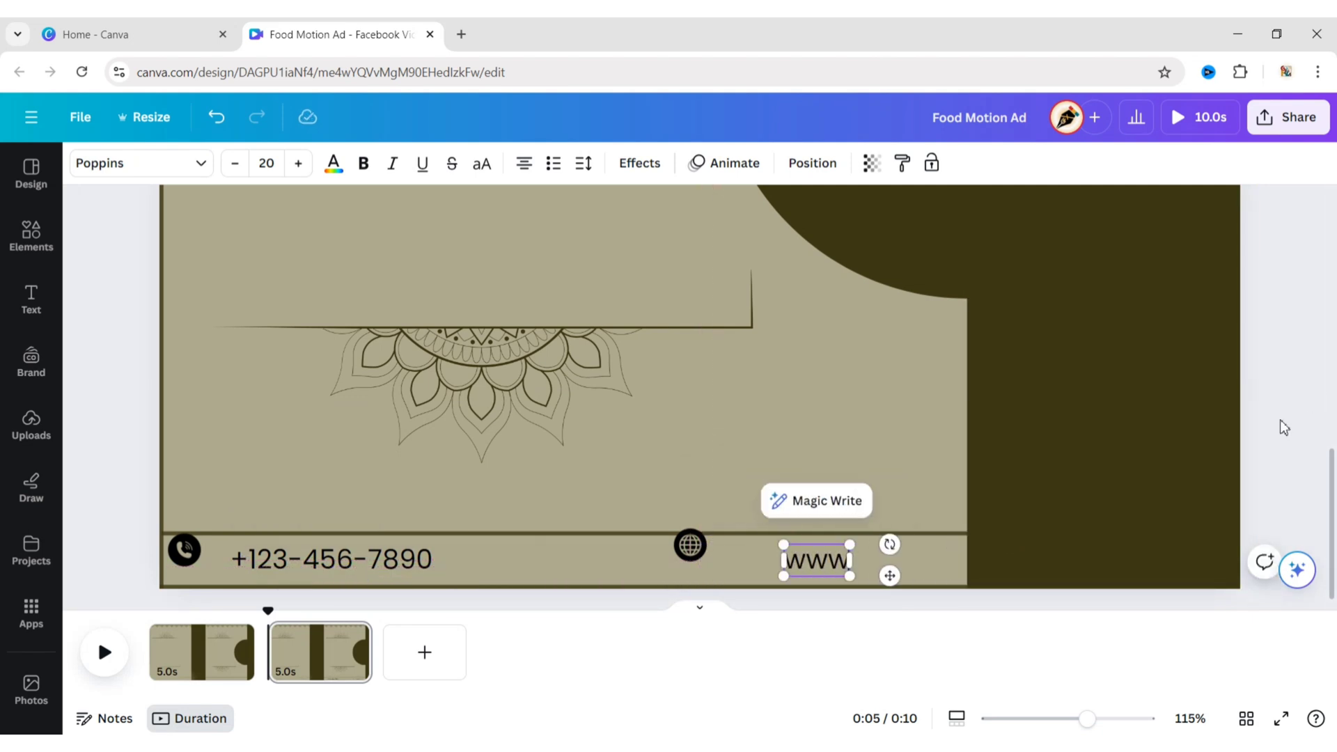
type(".foodogy.com")
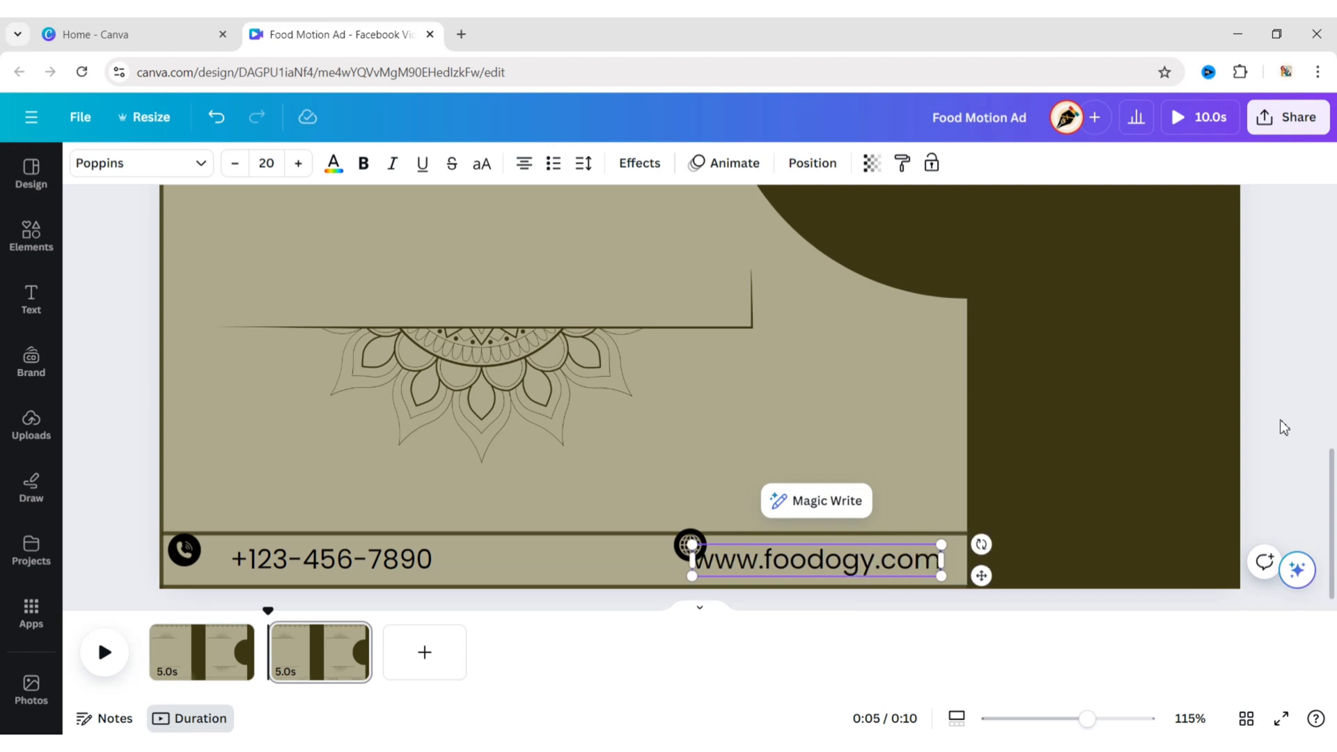
left_click(835, 393)
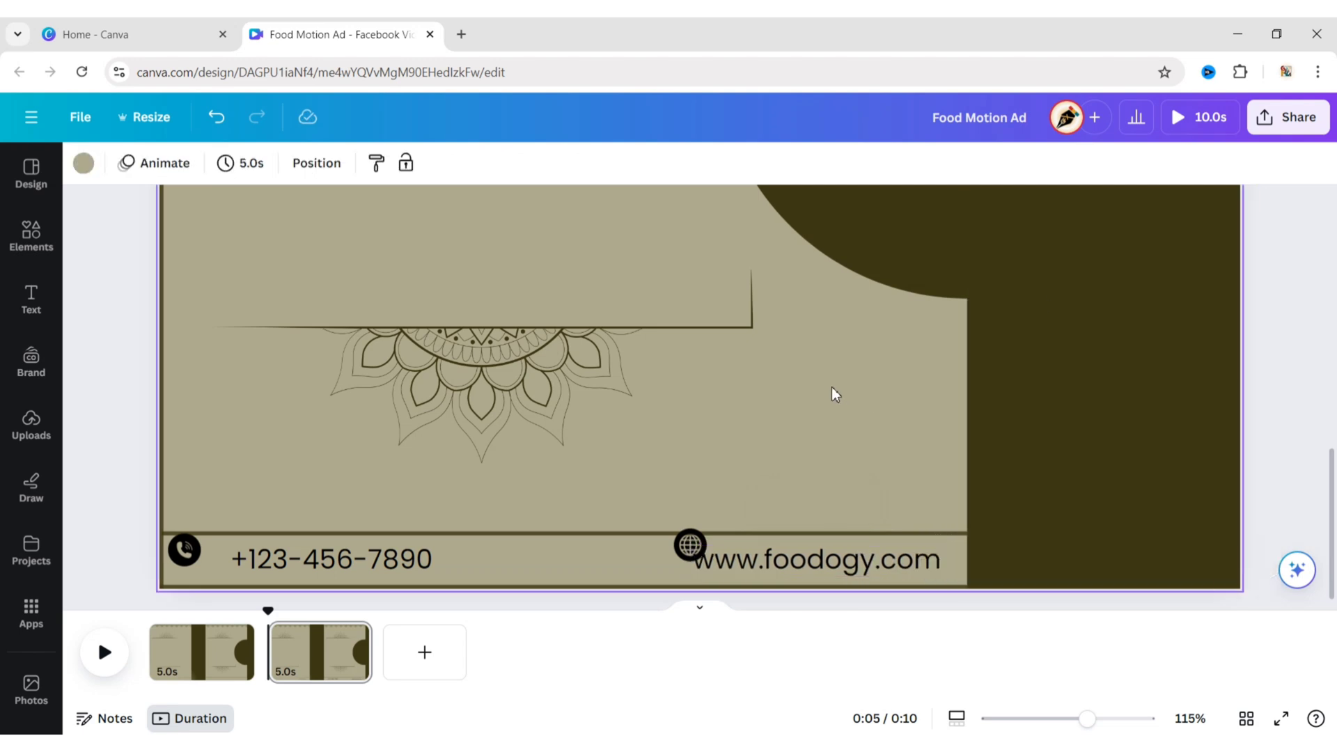
Centre both icons vertically in the footer strip and line up the phone number and web address beside them.
left_click(194, 558)
left_click_drag(198, 604, 207, 613)
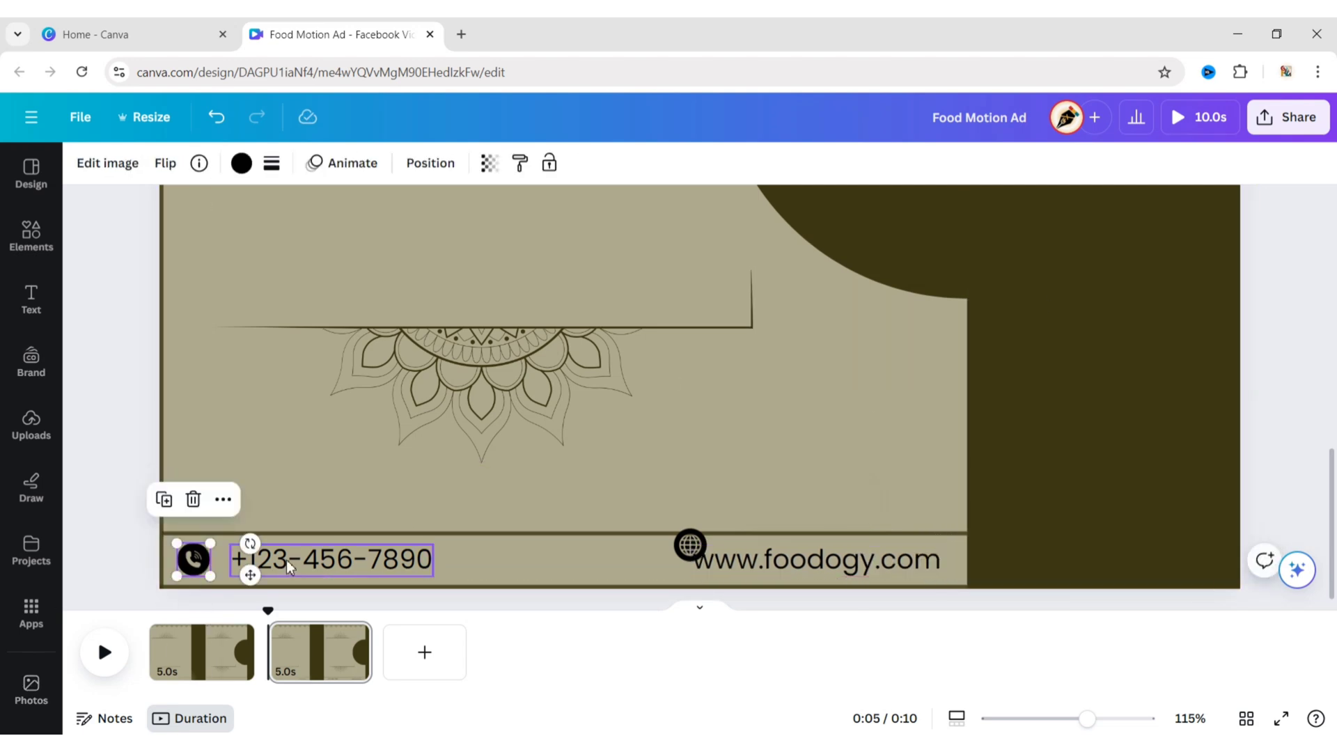
left_click_drag(285, 562, 281, 562)
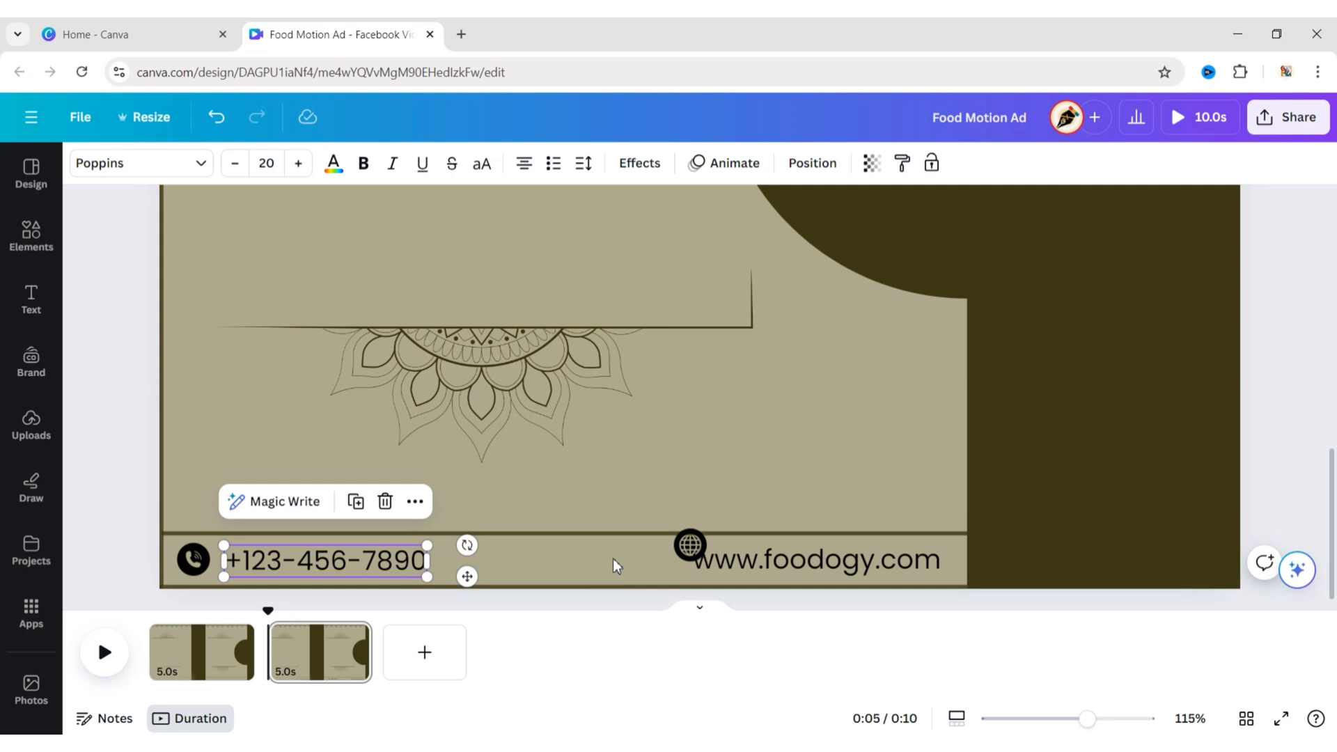
left_click(690, 545)
left_click_drag(689, 545, 655, 560)
left_click(777, 566)
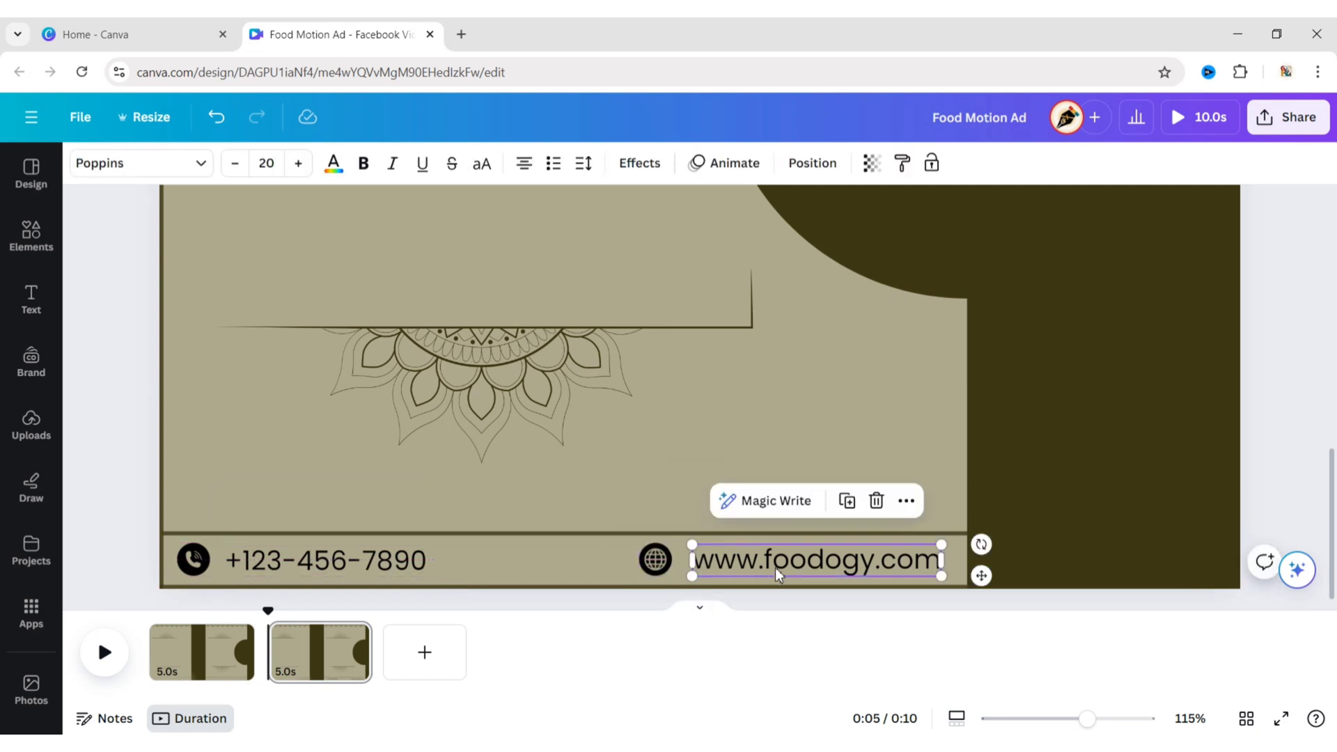
left_click_drag(777, 566, 766, 570)
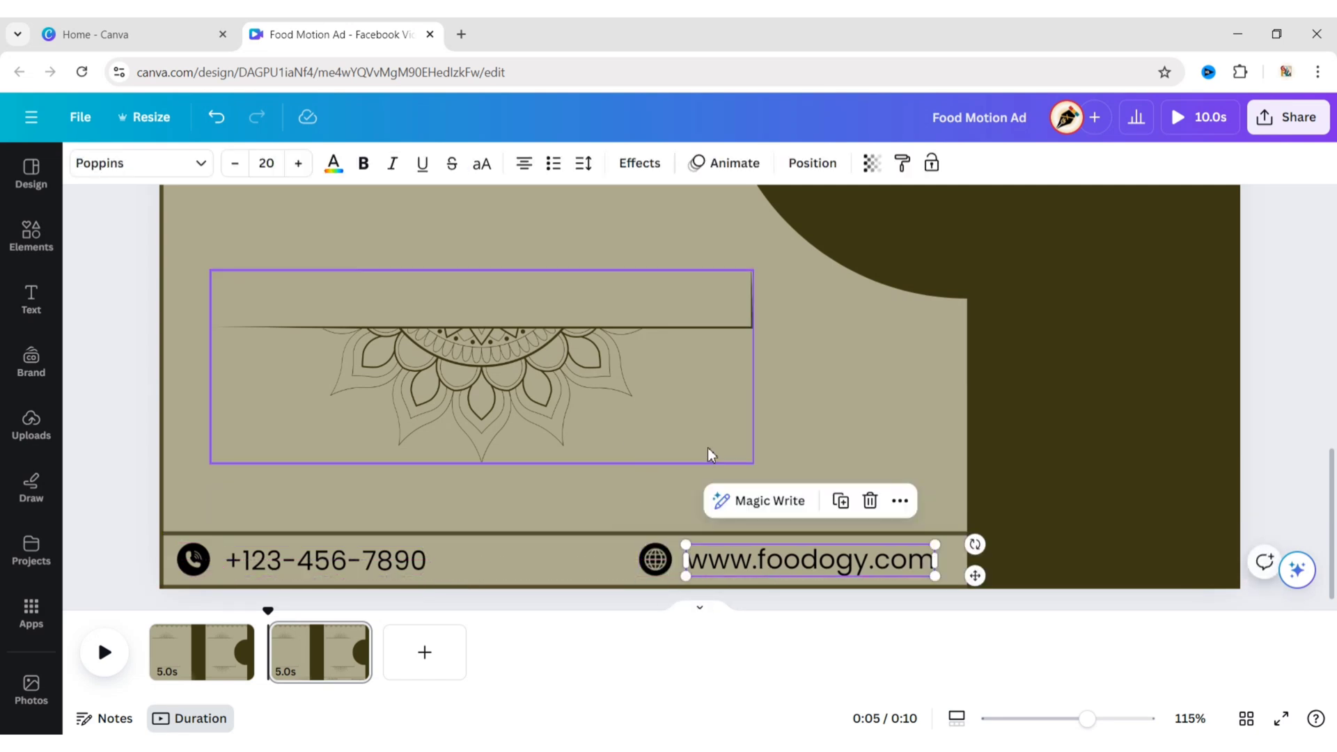
left_click(803, 448)
left_click(1284, 433)
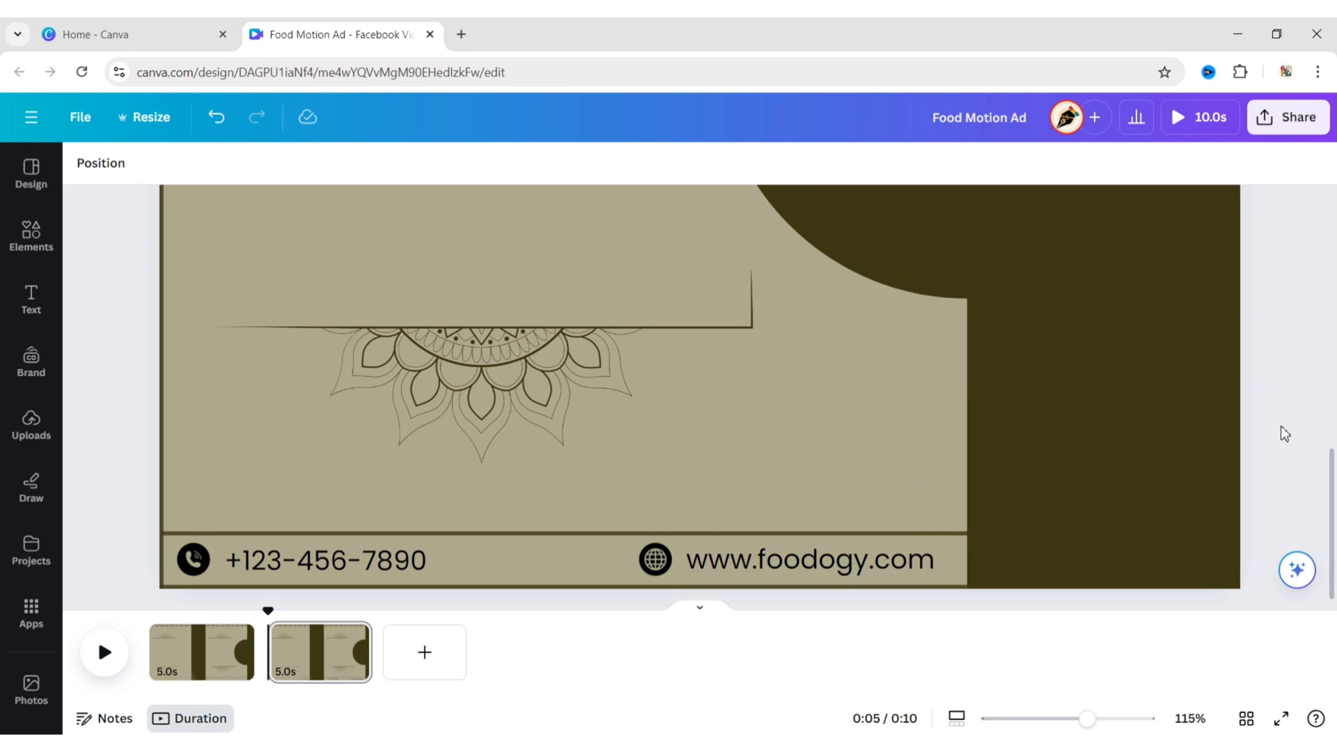
Add a heading with the text Hakka to the second page.
scroll(1261, 382, "up", 3)
scroll(1261, 382, "down", 6)
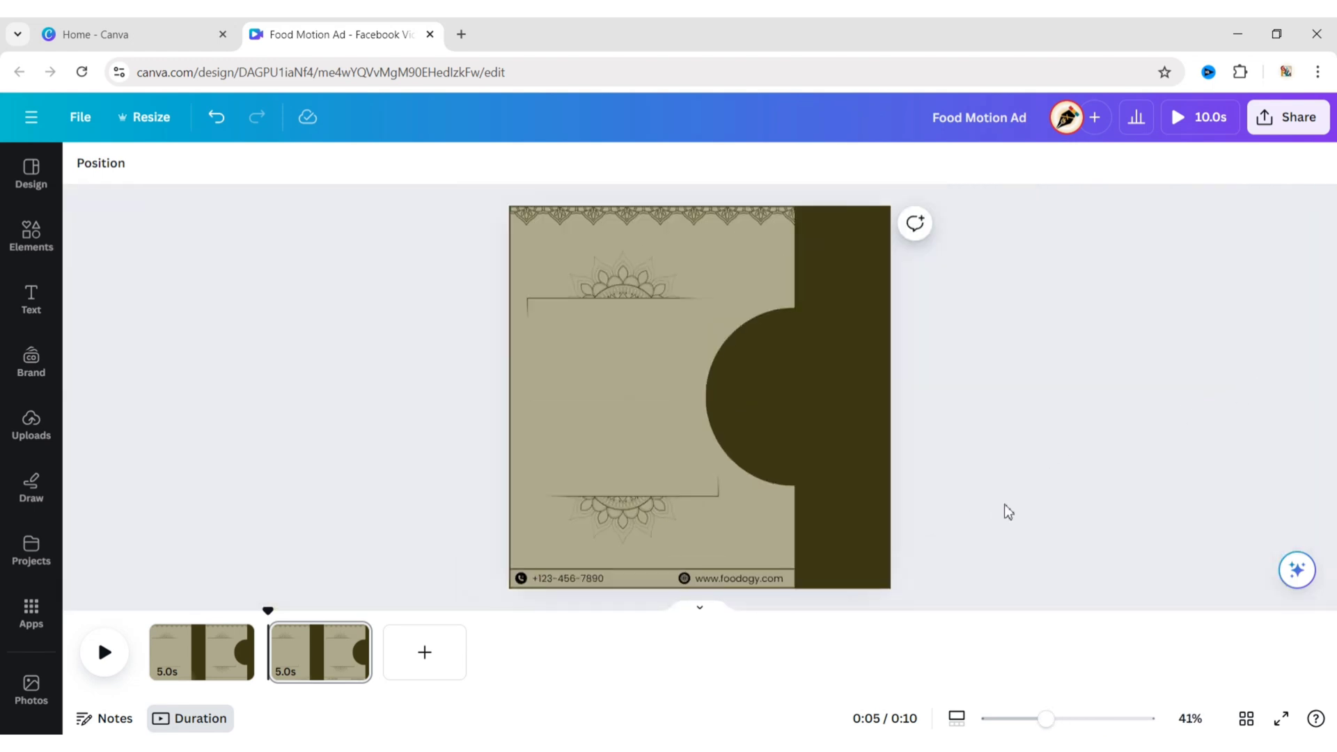
left_click(49, 301)
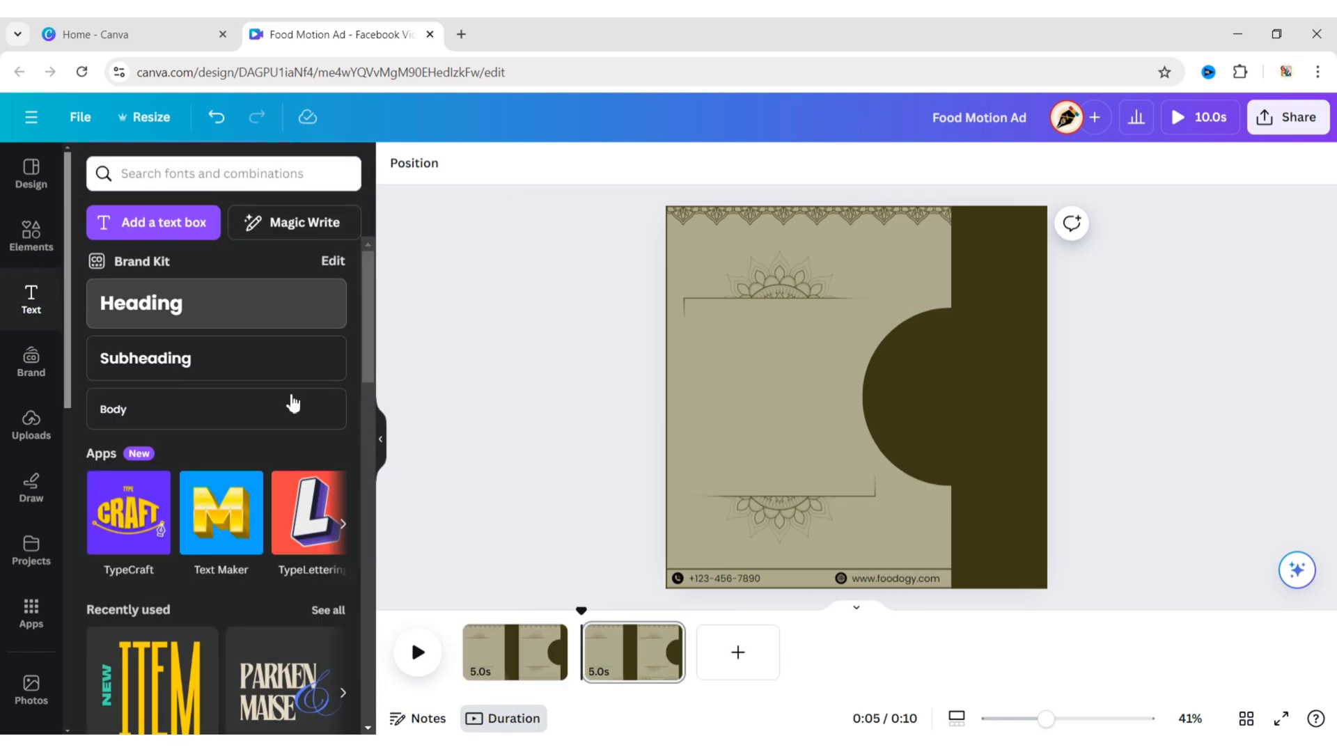
left_click(209, 304)
type("Hakka")
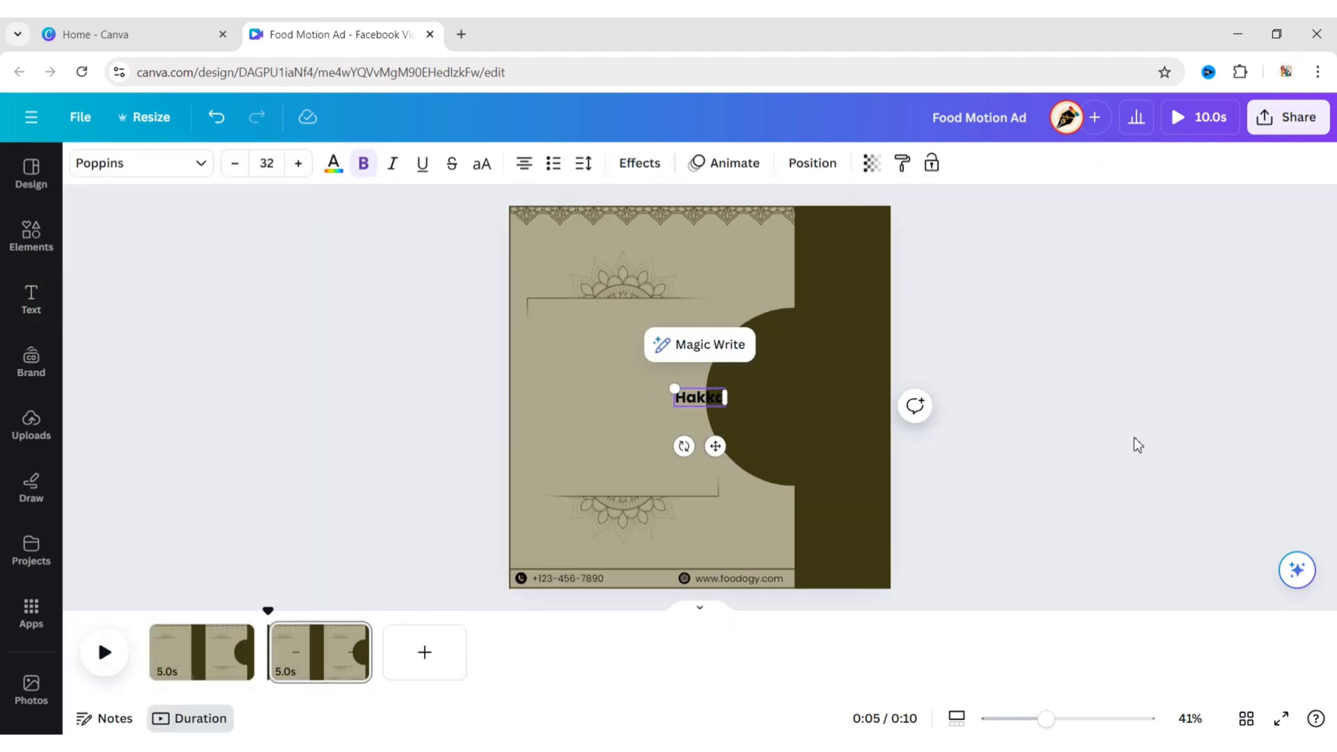
Move the Hakka heading to the upper left of the framed area, set its font size to 55 and remove the bold.
left_click_drag(721, 447, 593, 377)
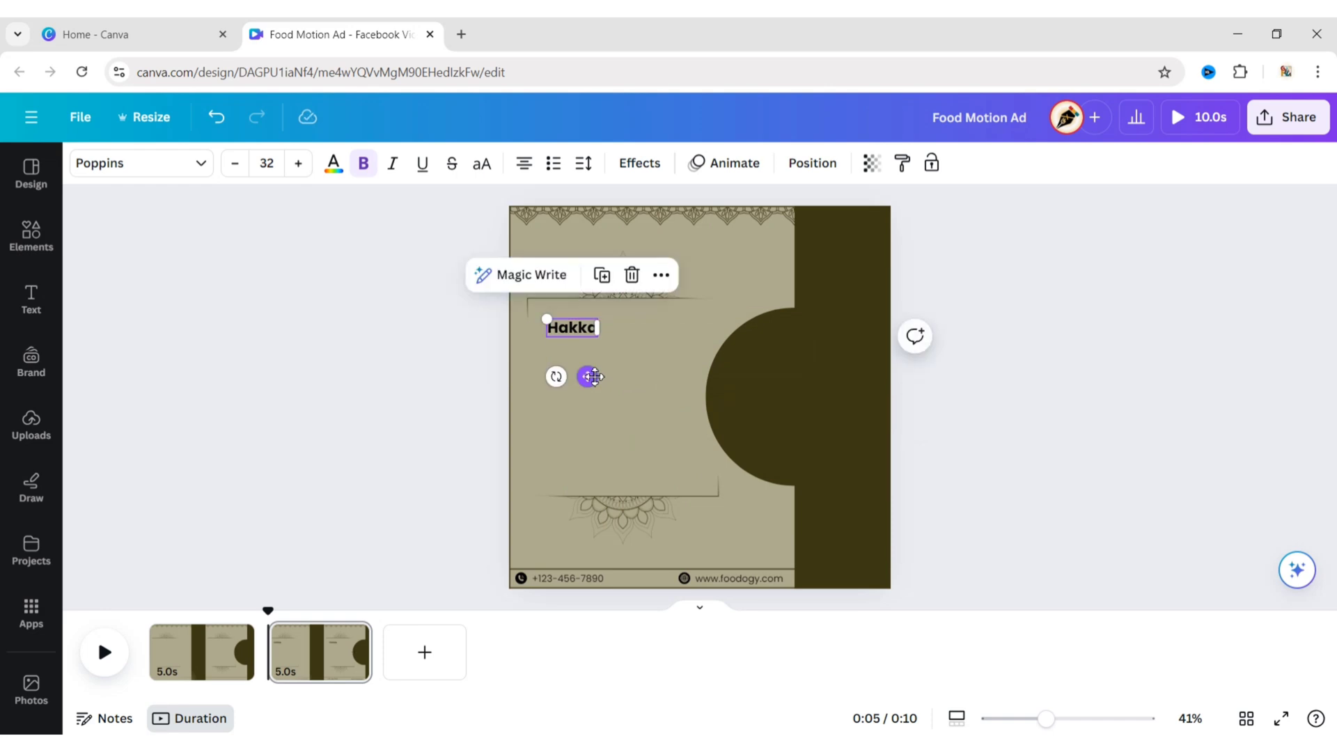
left_click(267, 163)
type("55")
key("Return")
left_click(363, 167)
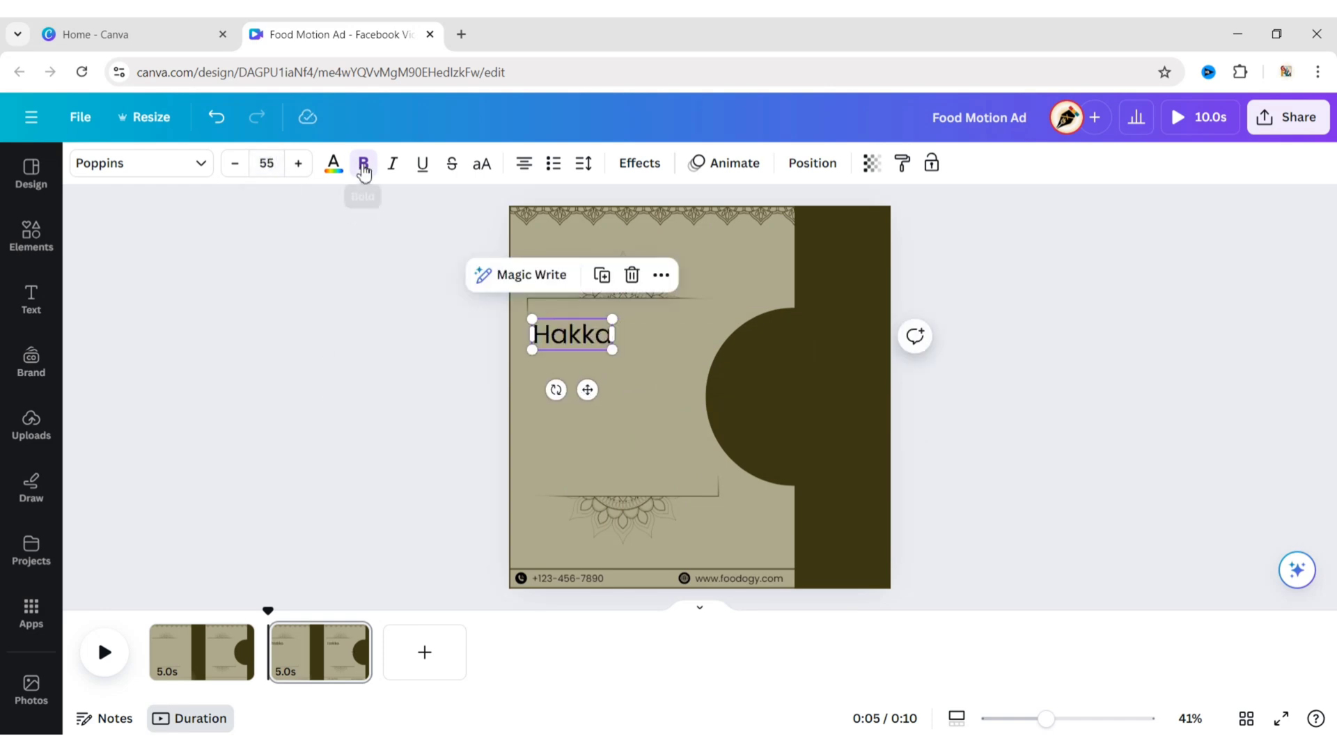
Duplicate the Hakka heading directly below it and replace the copy's text with Noodles.
key("ctrl+d")
left_click_drag(562, 337, 592, 365)
double_click(592, 365)
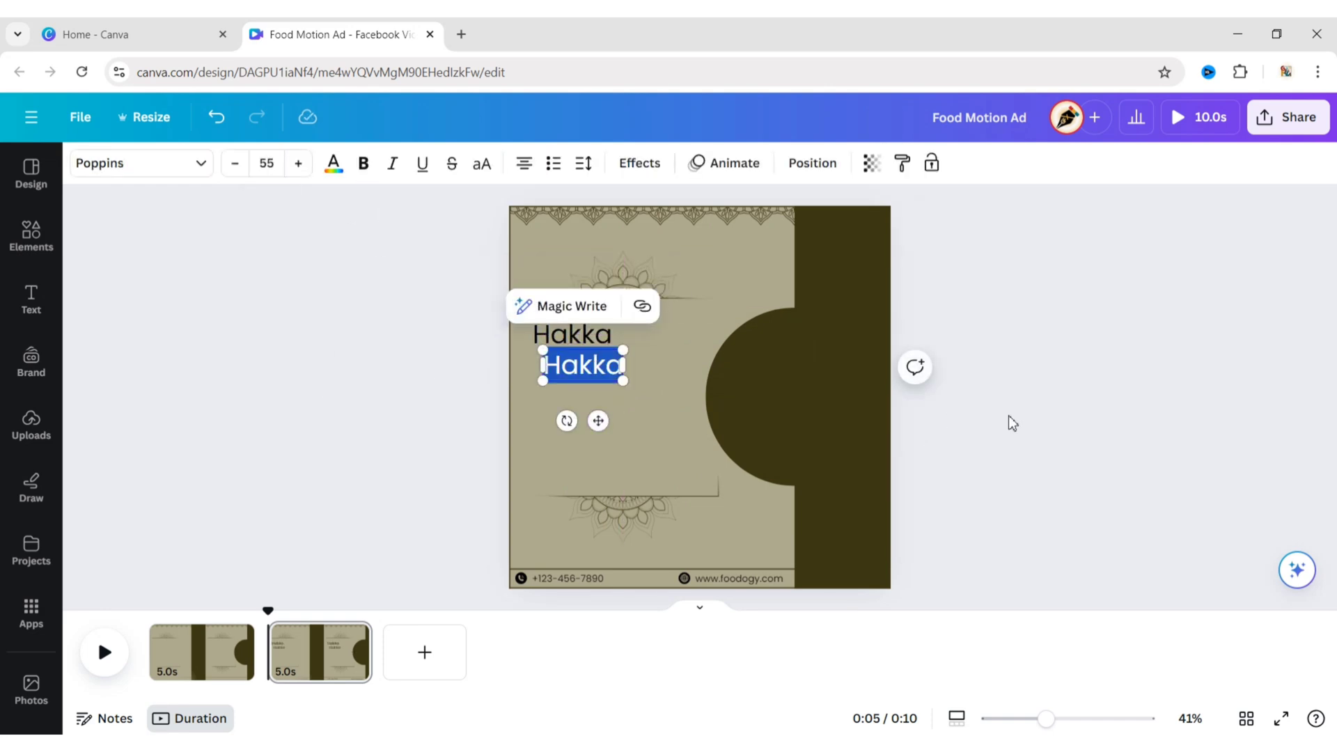
type("Na")
type("odles")
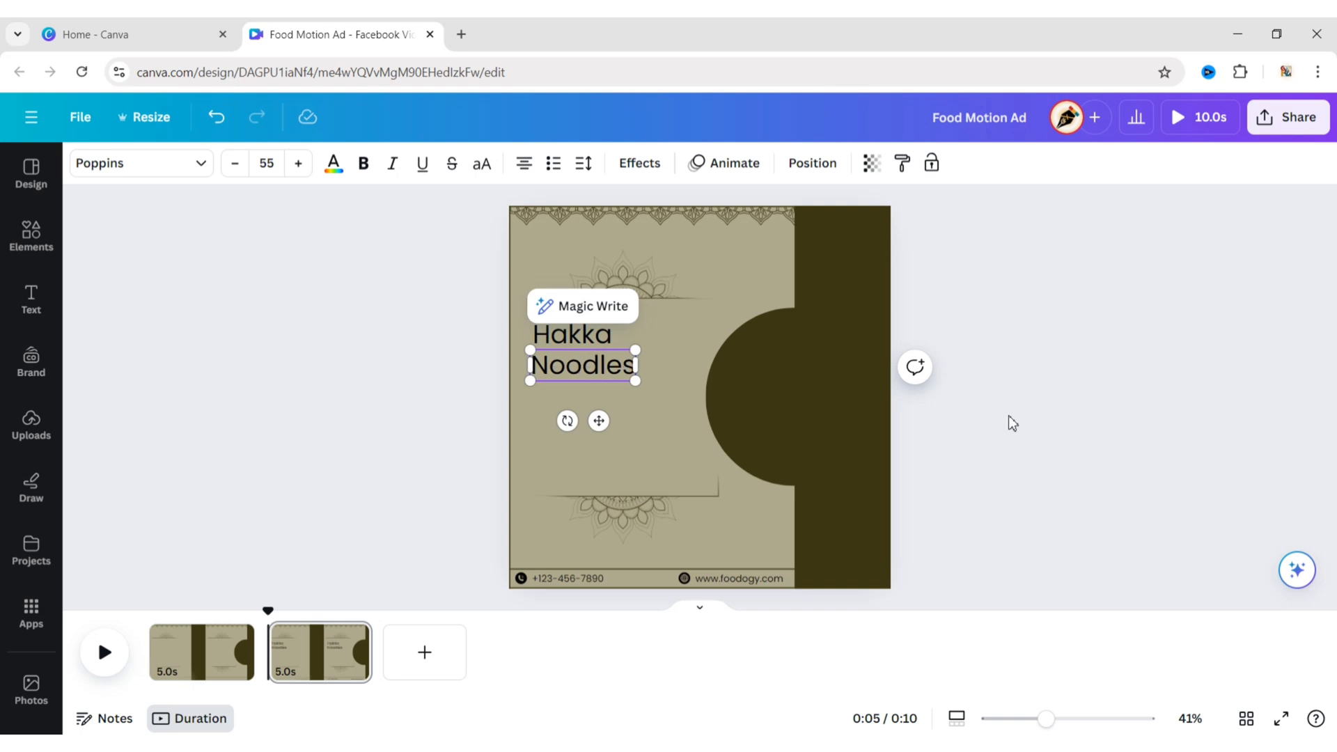
left_click(1010, 422)
Make the Noodles text uppercase and bold.
left_click(543, 365)
left_click(483, 163)
left_click(364, 163)
left_click(343, 408)
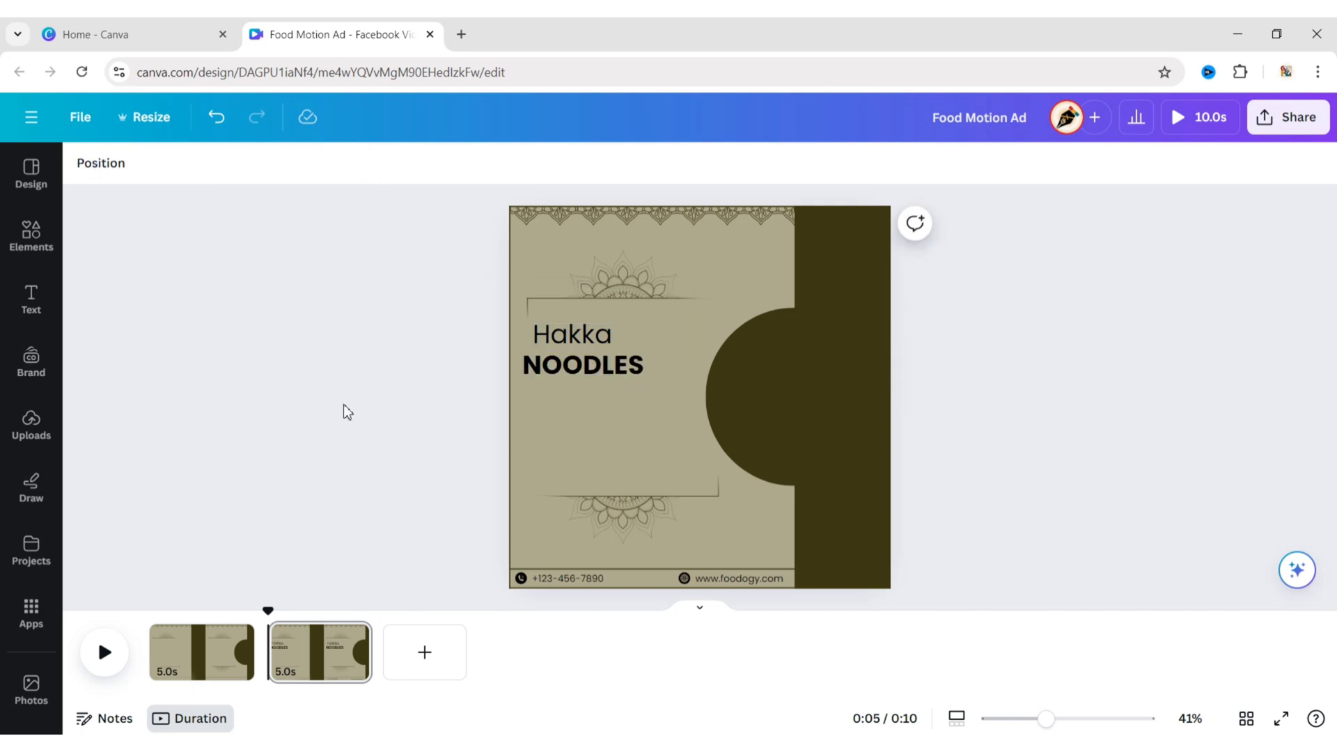
Left-align the Hakka and NOODLES headings so their left edges line up inside the frame.
left_click(571, 334)
left_click_drag(587, 388, 595, 453)
left_click(588, 369)
left_click(572, 334)
left_click(428, 384)
Duplicate the Hakka text below NOODLES, set its size to 16 and replace it with the paragraph beginning "Noodles are a type of food made from unleavened dough".
left_click(566, 330)
left_click(601, 275)
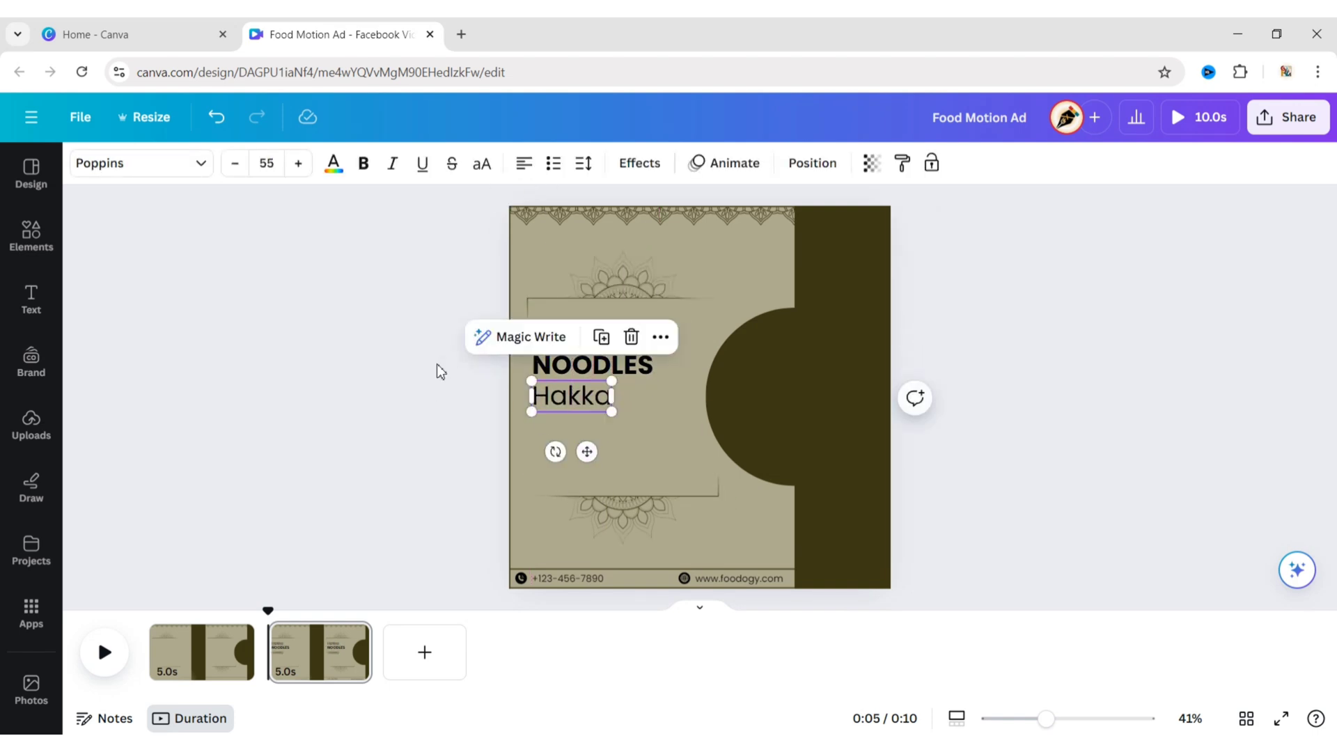
left_click(282, 166)
key("Return")
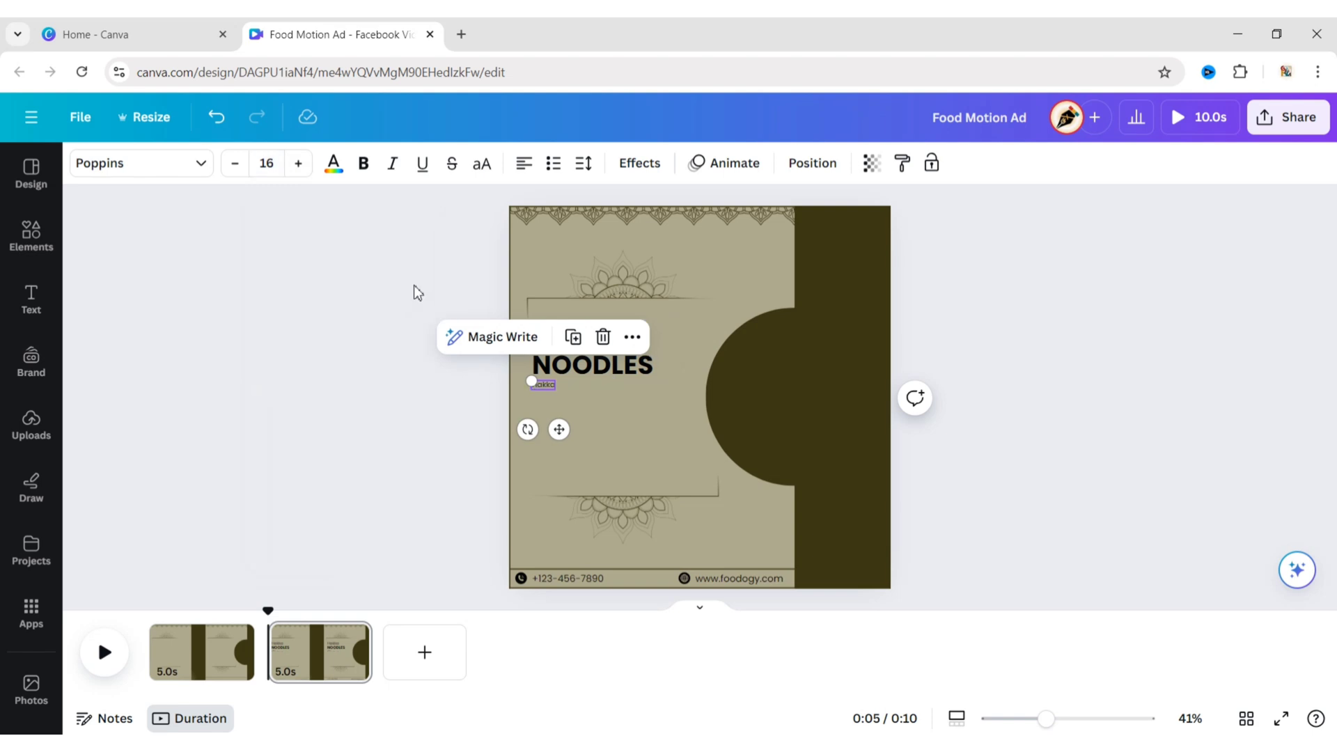
double_click(550, 386)
type("Noodles are a type of food made from unleavened dough which is either rolled flat and cut, stretched, or extruded, into long strips or strings. Noodles are a staple food in many cultures and made into a variety of shapes.")
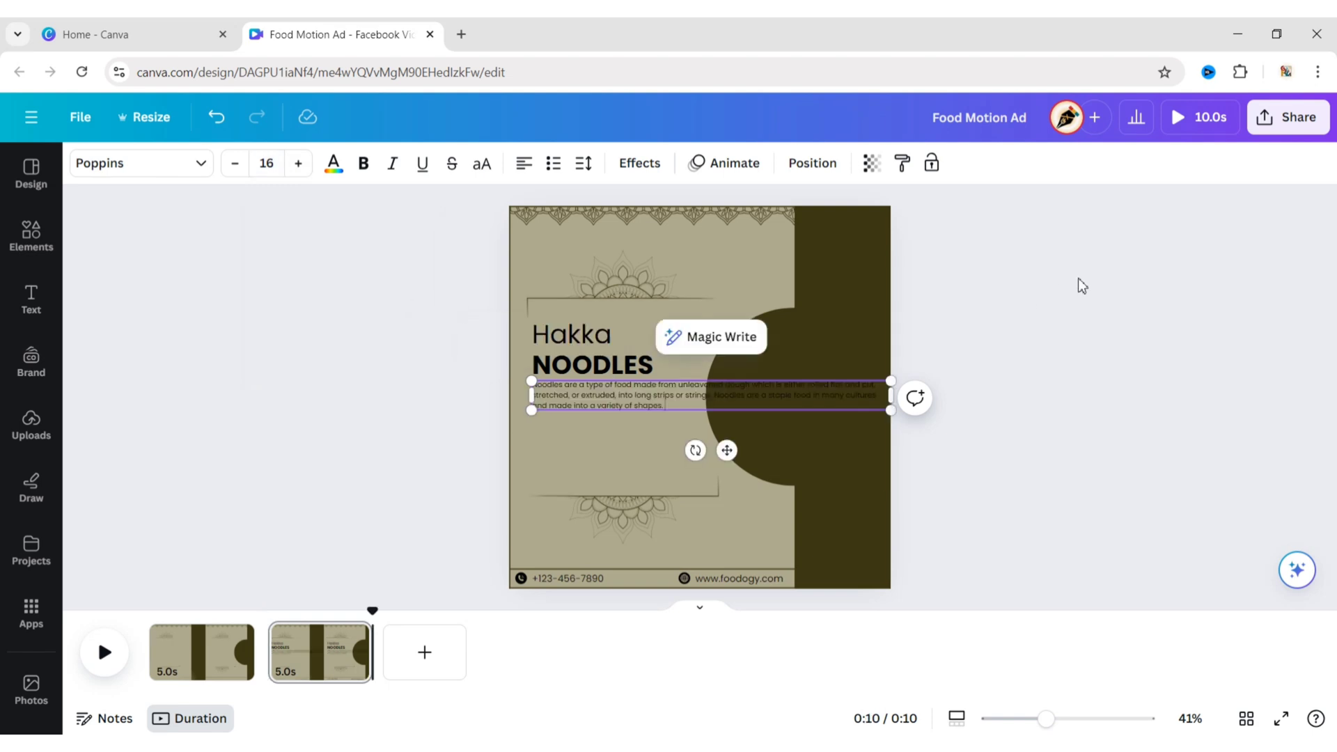
Narrow the noodle description to about 475 px wide and move it lower beneath the NOODLES heading.
left_click_drag(898, 400, 710, 418)
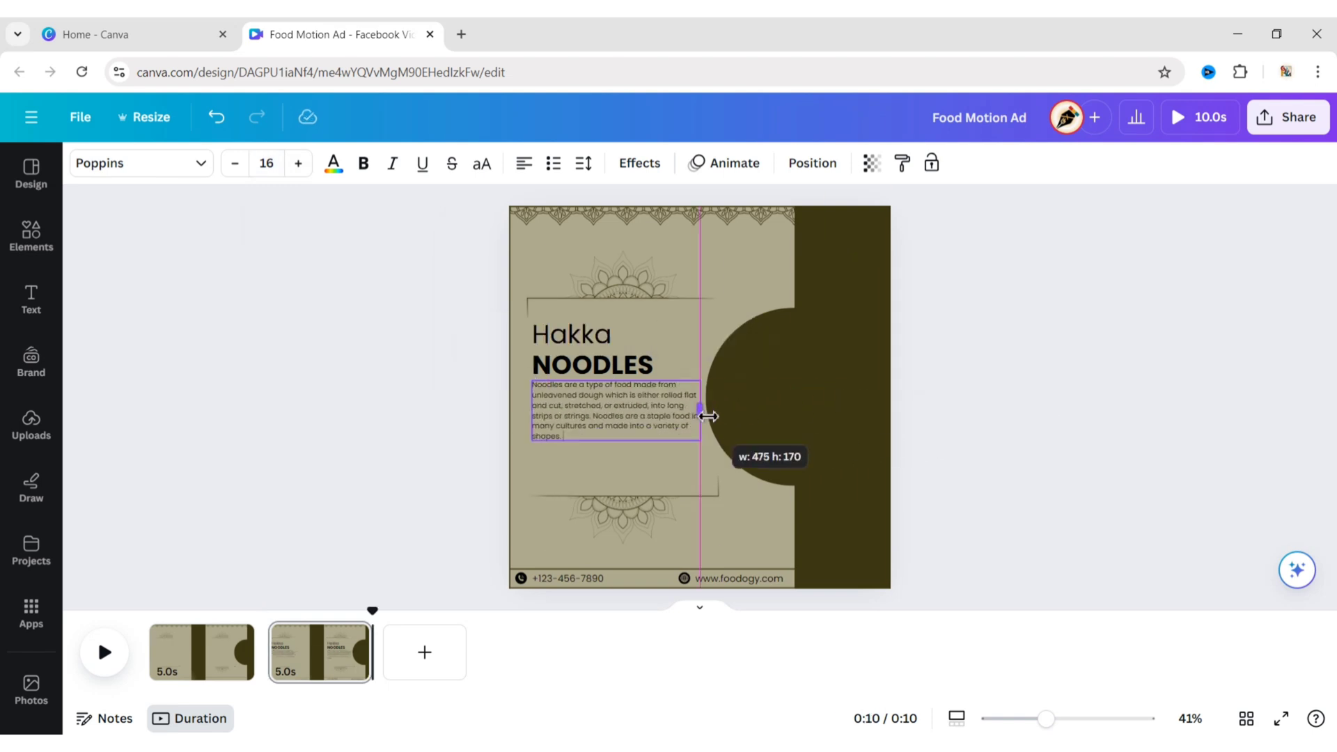
left_click(1020, 427)
left_click_drag(607, 413, 606, 437)
Shift the NOODLES and Hakka headings slightly down to even out the spacing above the description.
left_click(589, 378)
left_click_drag(589, 378, 590, 385)
left_click_drag(573, 338, 574, 343)
left_click(1025, 468)
left_click(605, 337)
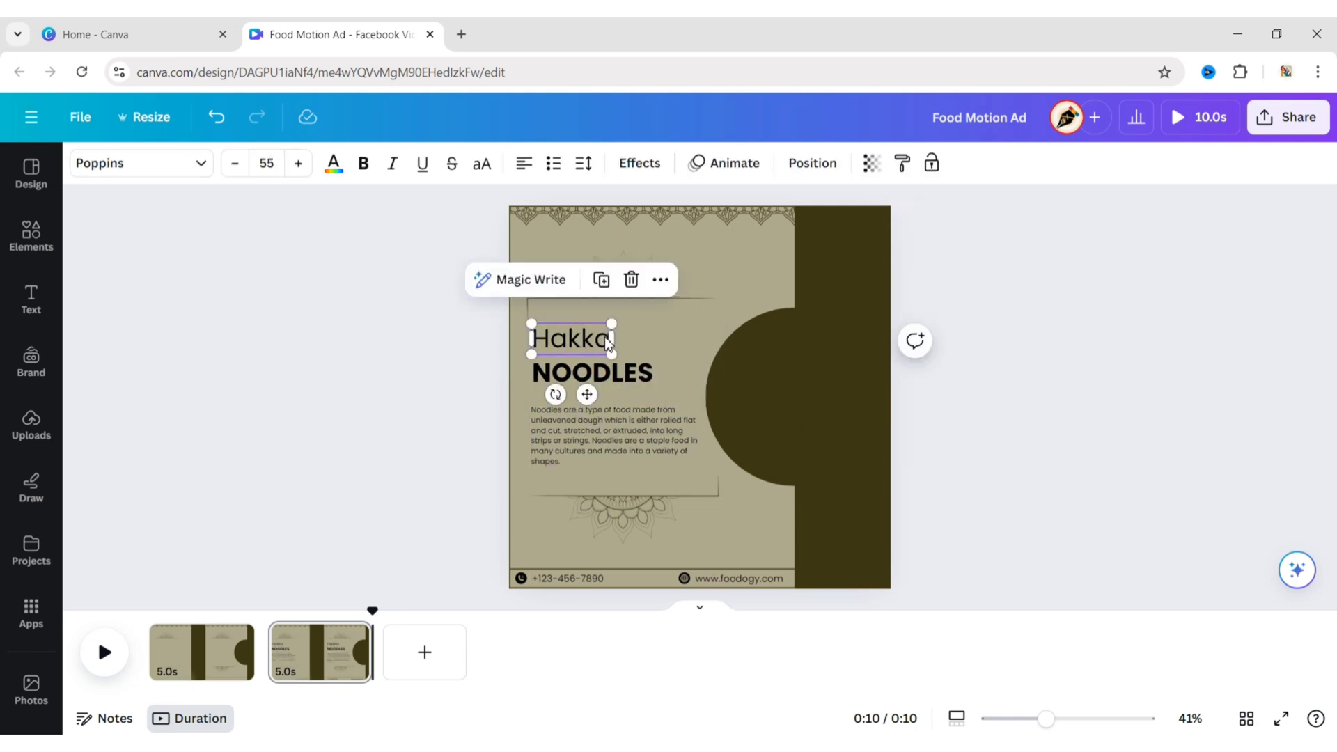
key("Down")
key("Down")
key("Down")
key("Down")
left_click(1076, 420)
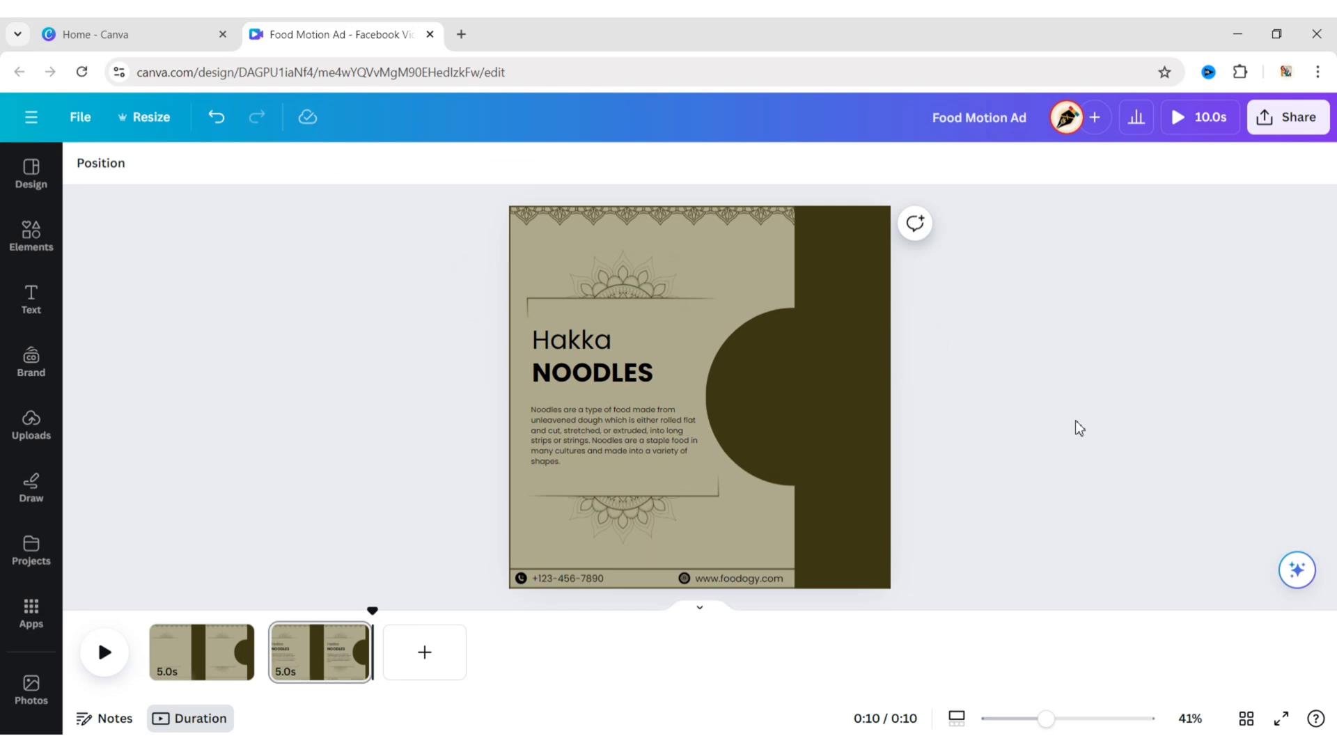
Search the elements for food logo and add the round cutlery graphic to the page.
left_click(31, 237)
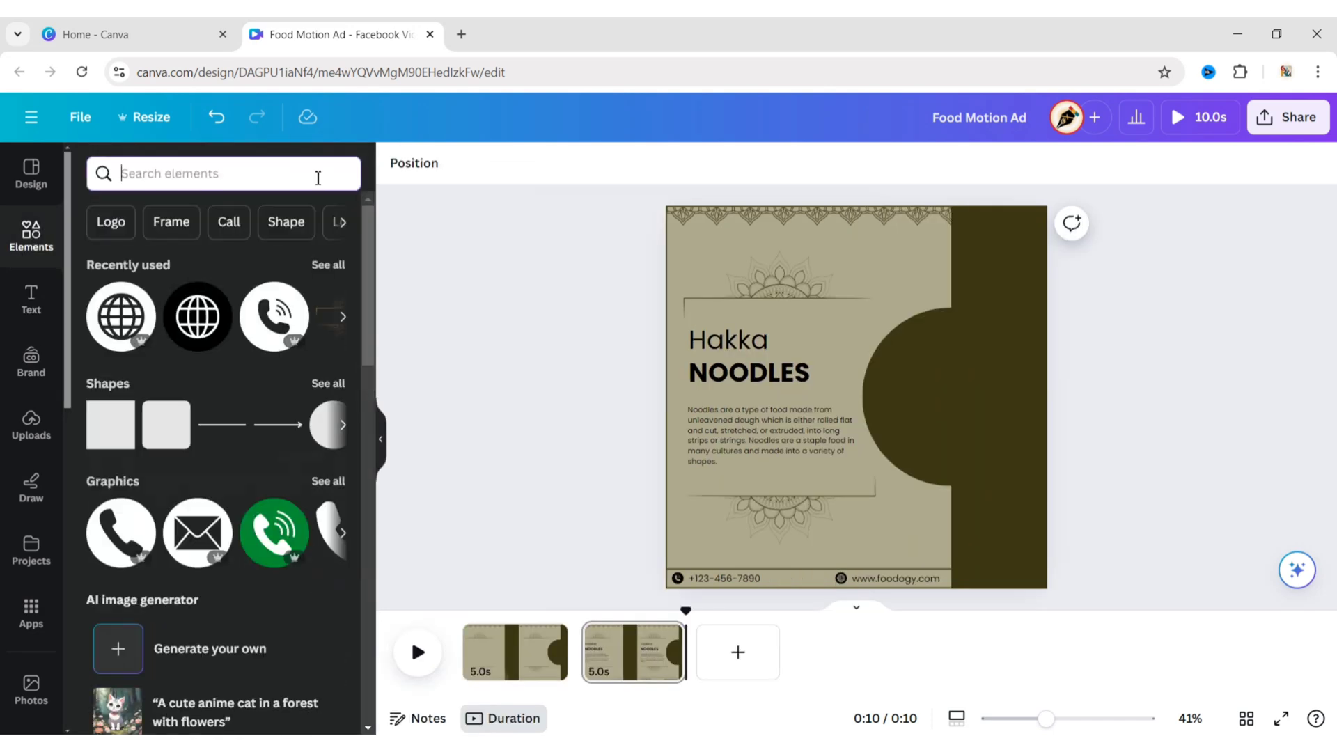
type("food logo")
key("Return")
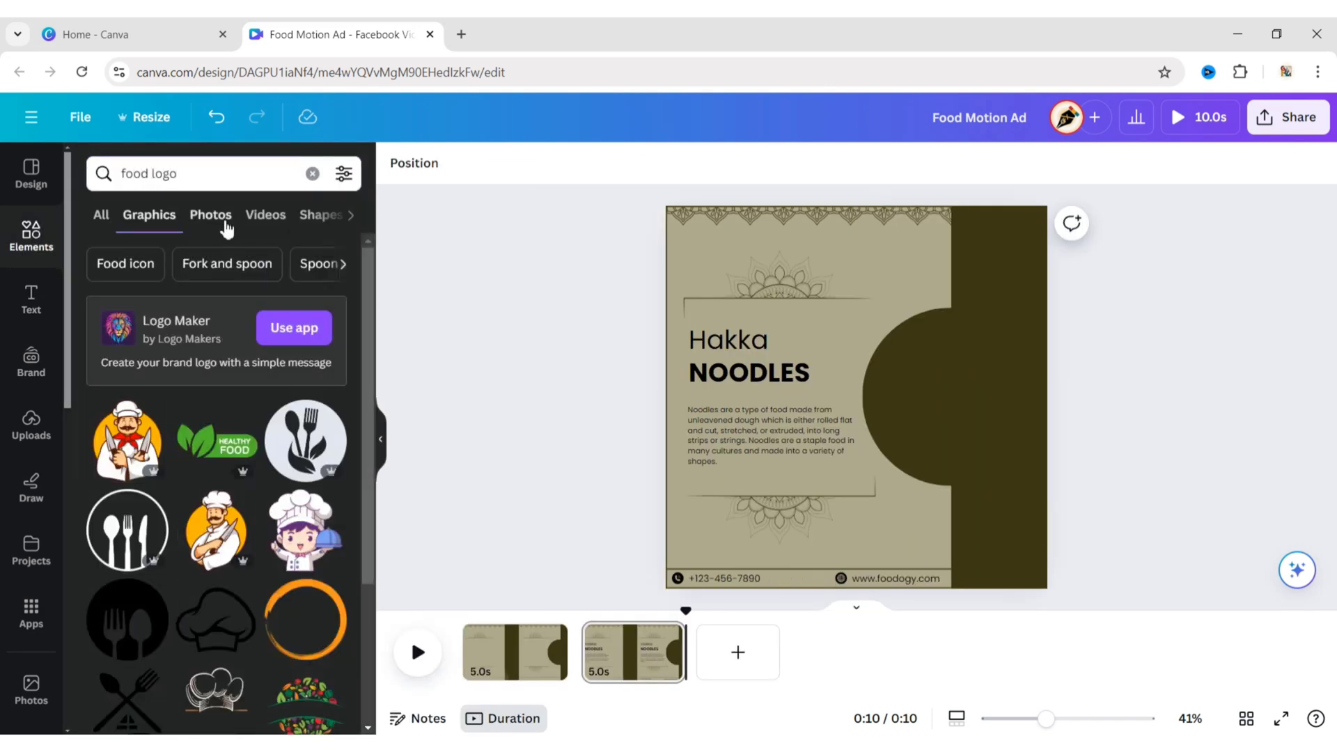
left_click(306, 440)
left_click(381, 439)
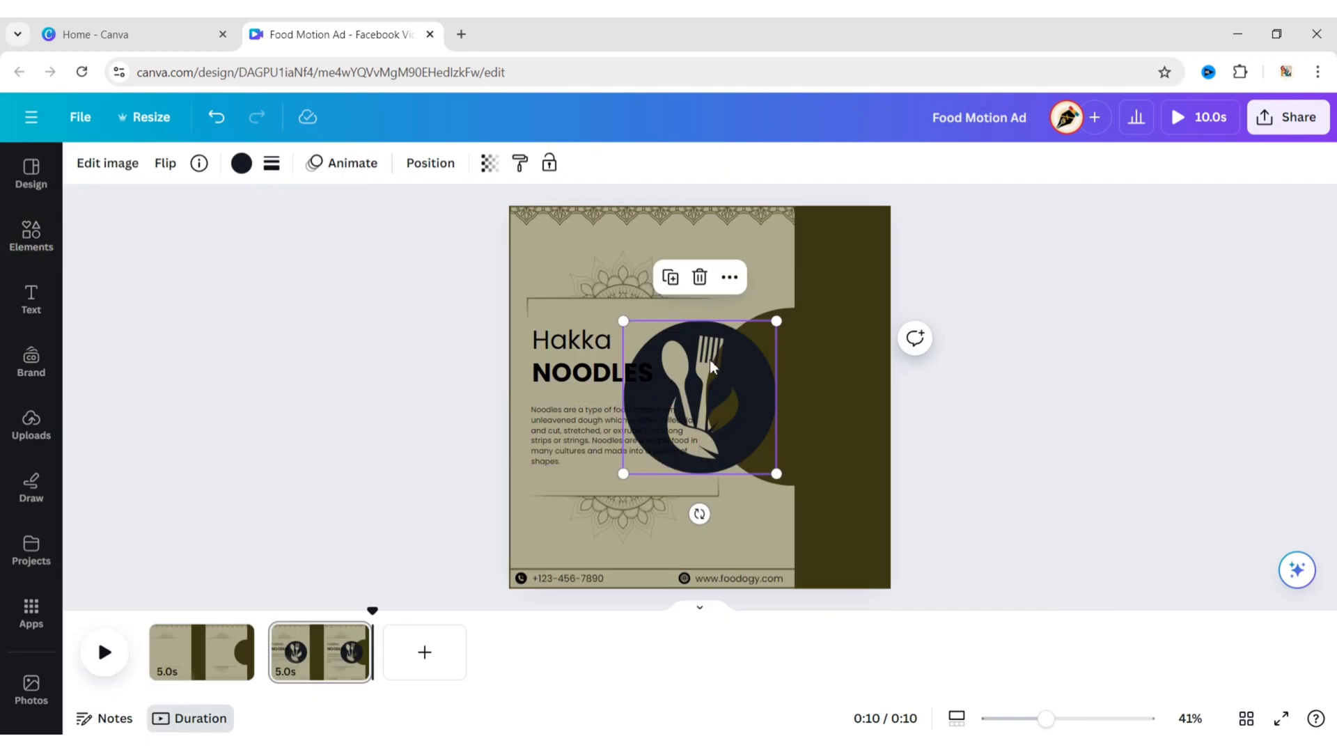
Shrink the cutlery logo, place it near the top of the dark vertical strip and recolour it to the light olive background colour.
left_click_drag(703, 397, 711, 303)
left_click_drag(785, 224, 831, 256)
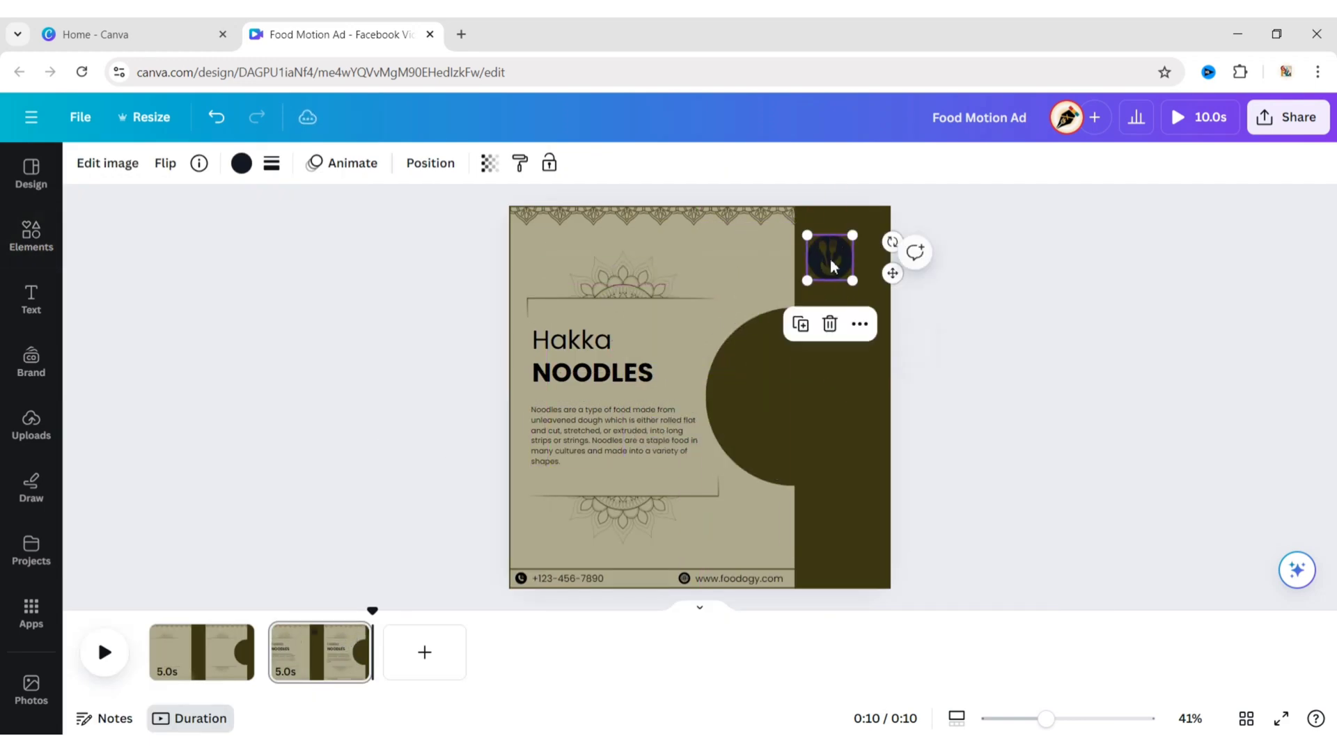
left_click(241, 163)
left_click(285, 269)
left_click(466, 301)
Duplicate the Hakka text onto the dark strip below the logo and replace the copy's text with Foodogy.
left_click(576, 343)
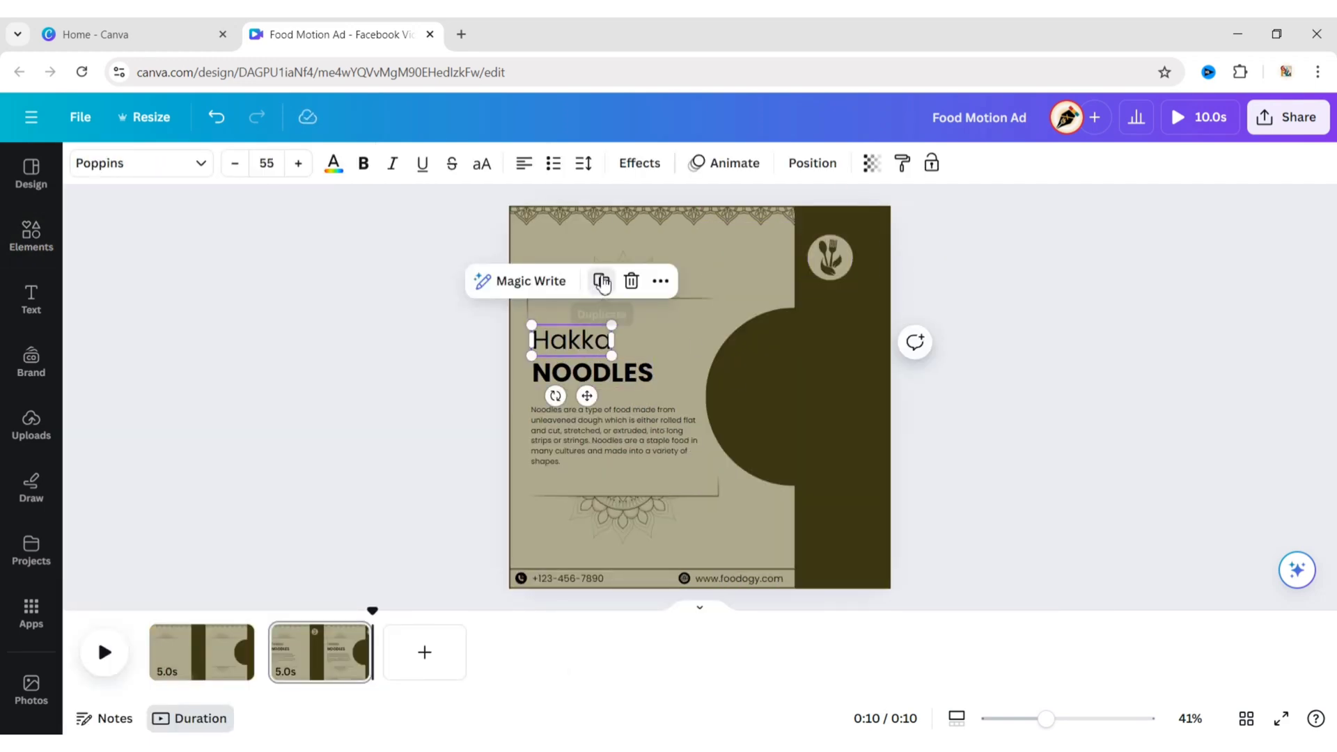
left_click(600, 281)
left_click_drag(586, 349, 854, 374)
key("Return")
type("Foodogy")
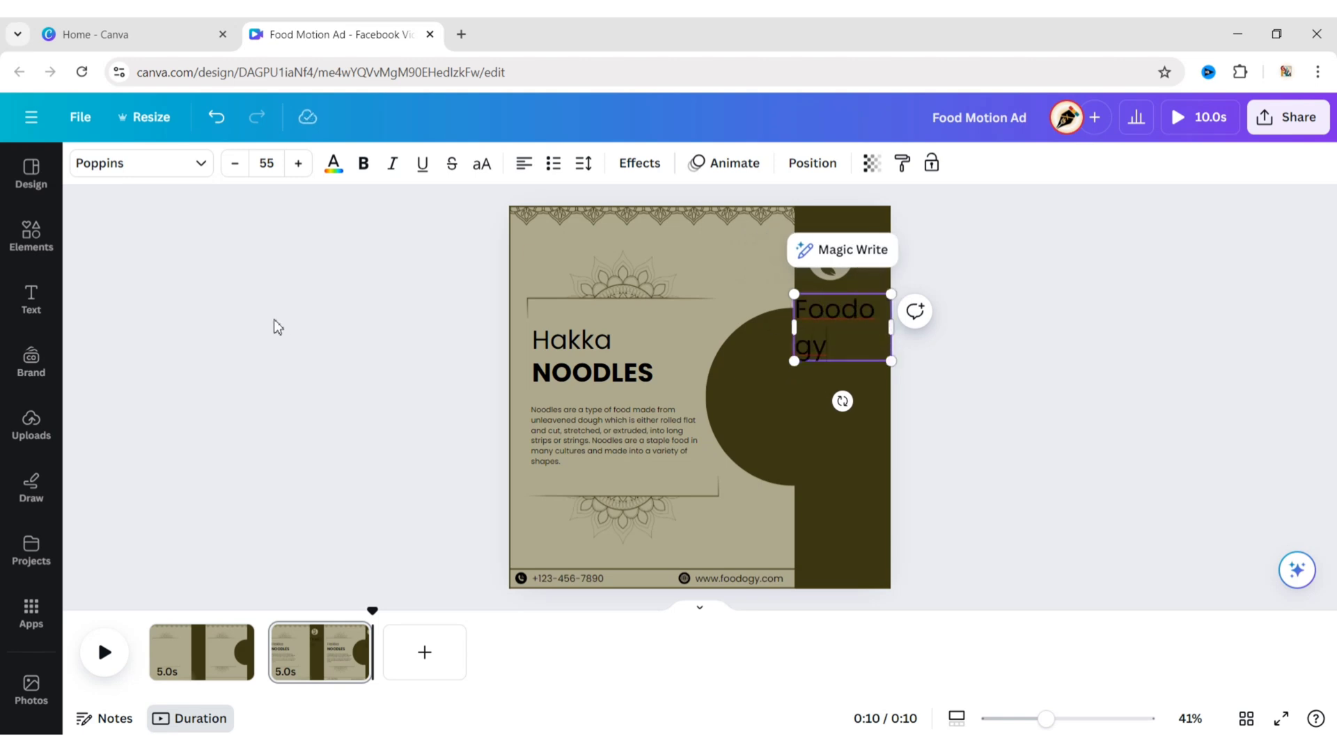
Set the Foodogy text's font to Kare and its colour to the light olive background colour.
left_click(174, 165)
type("kare")
left_click(124, 302)
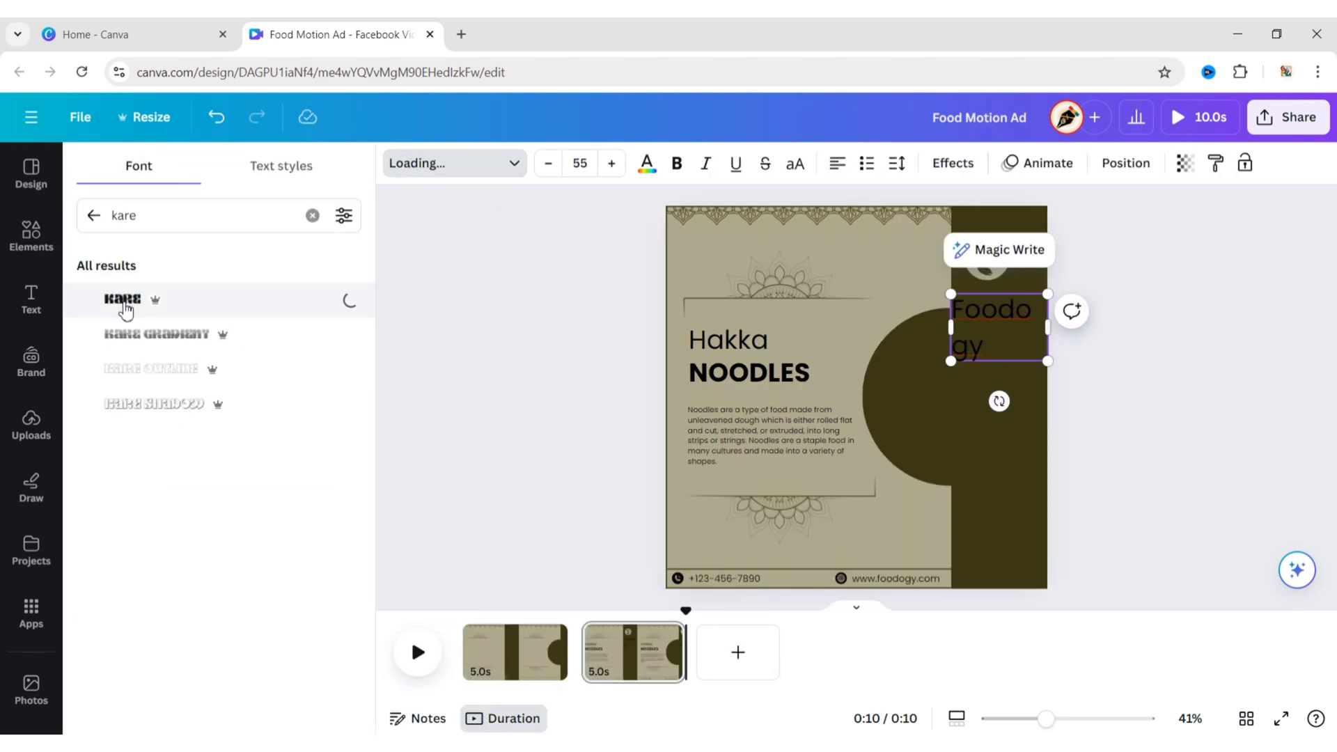
left_click(445, 307)
left_click(1006, 391)
left_click(888, 337)
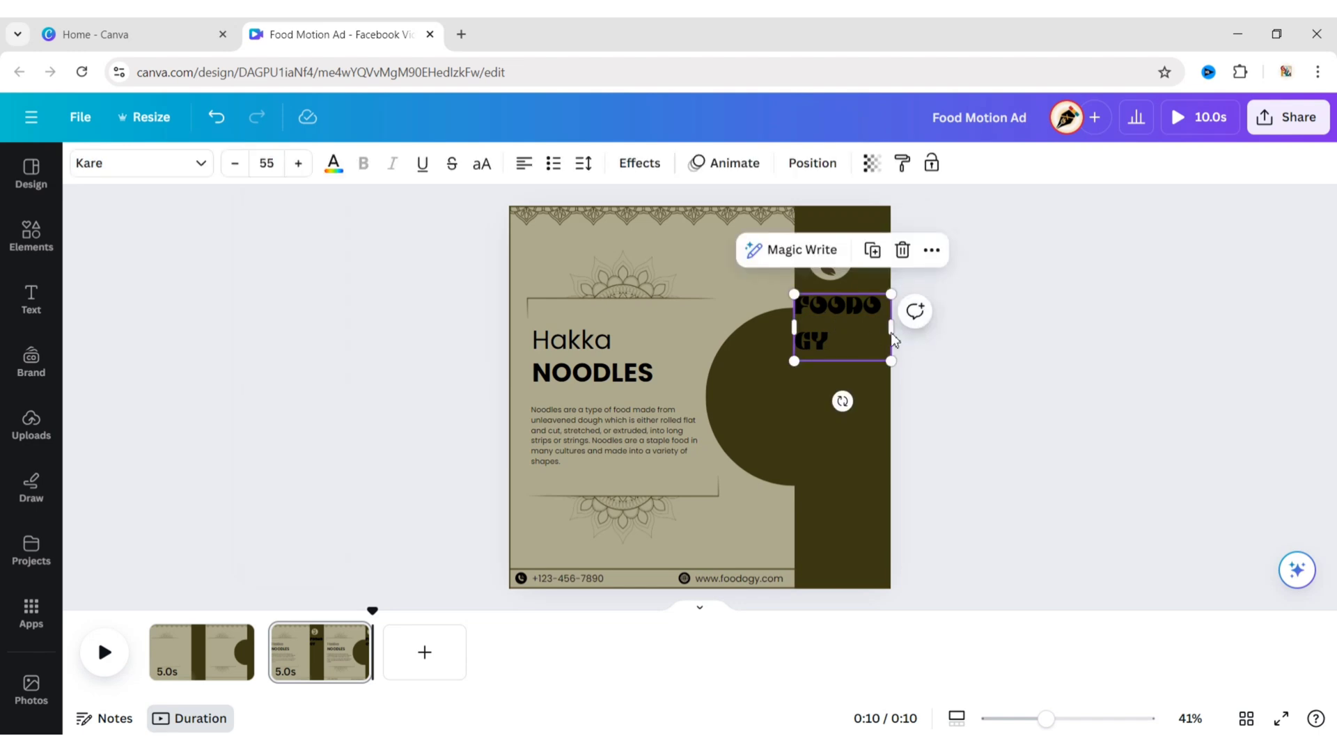
left_click(333, 163)
left_click(239, 269)
Widen the Foodogy text box to fit one line, scale the text down and move it under the cutlery logo.
left_click_drag(892, 327, 935, 324)
left_click_drag(794, 295, 830, 302)
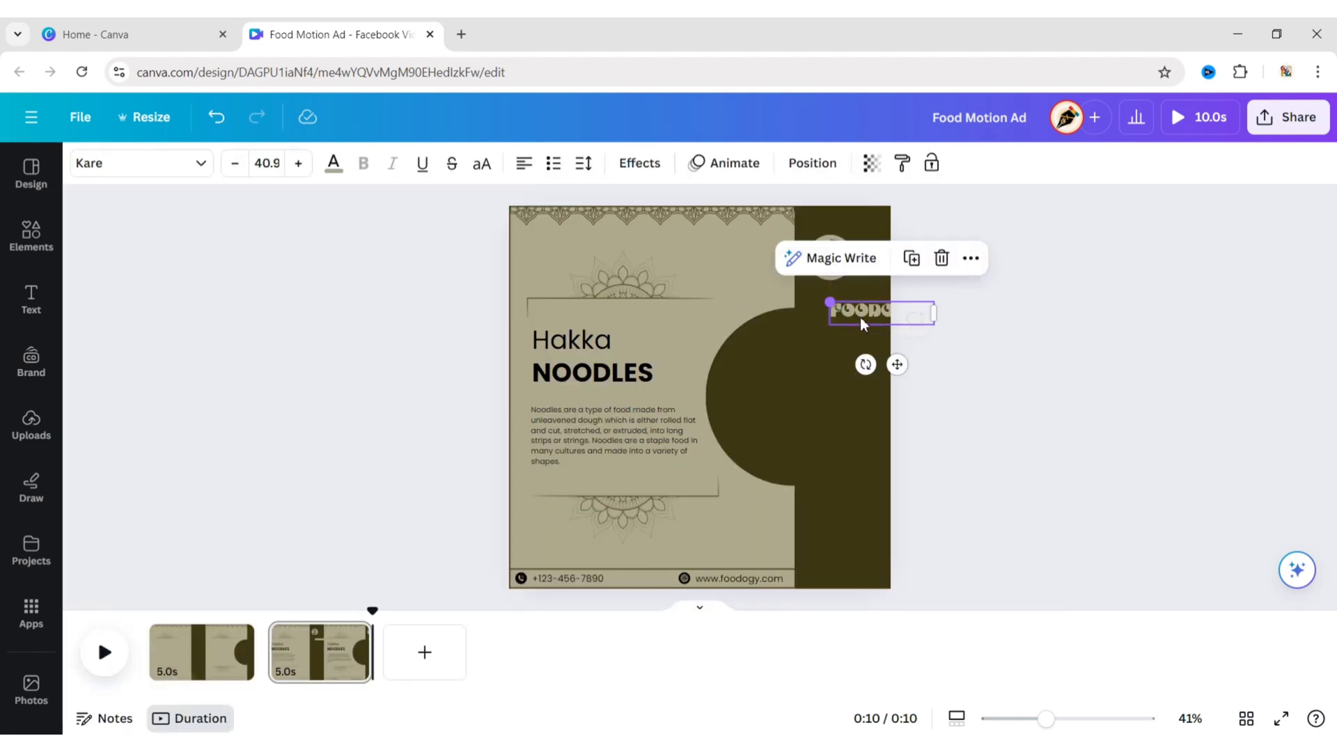
left_click_drag(897, 365, 853, 349)
Scale down the cutlery logo and Foodogy name, stack them closely and centre the pair at the top of the dark strip.
left_click(830, 268)
left_click_drag(854, 281, 845, 272)
left_click_drag(828, 255, 846, 251)
left_click(810, 293)
left_click_drag(784, 286, 842, 238)
left_click(963, 326)
left_click(844, 276, "shift")
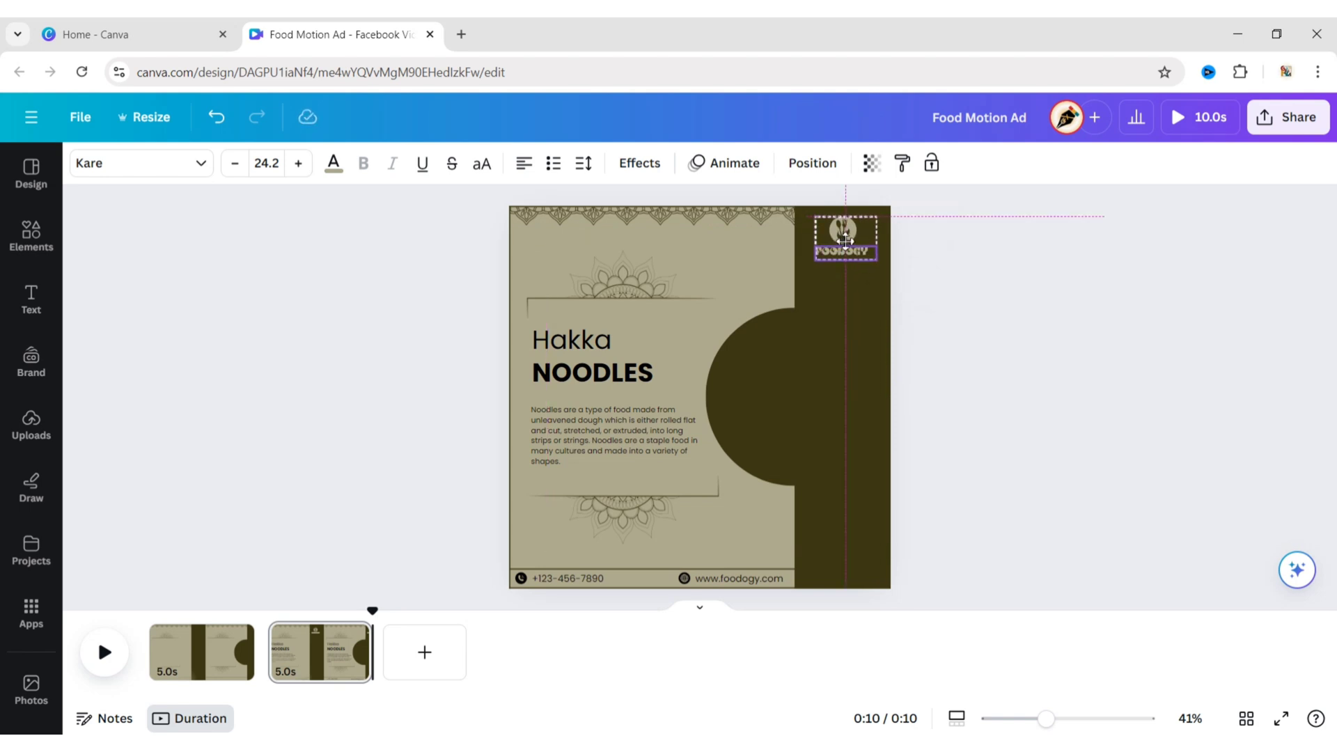
left_click(967, 346)
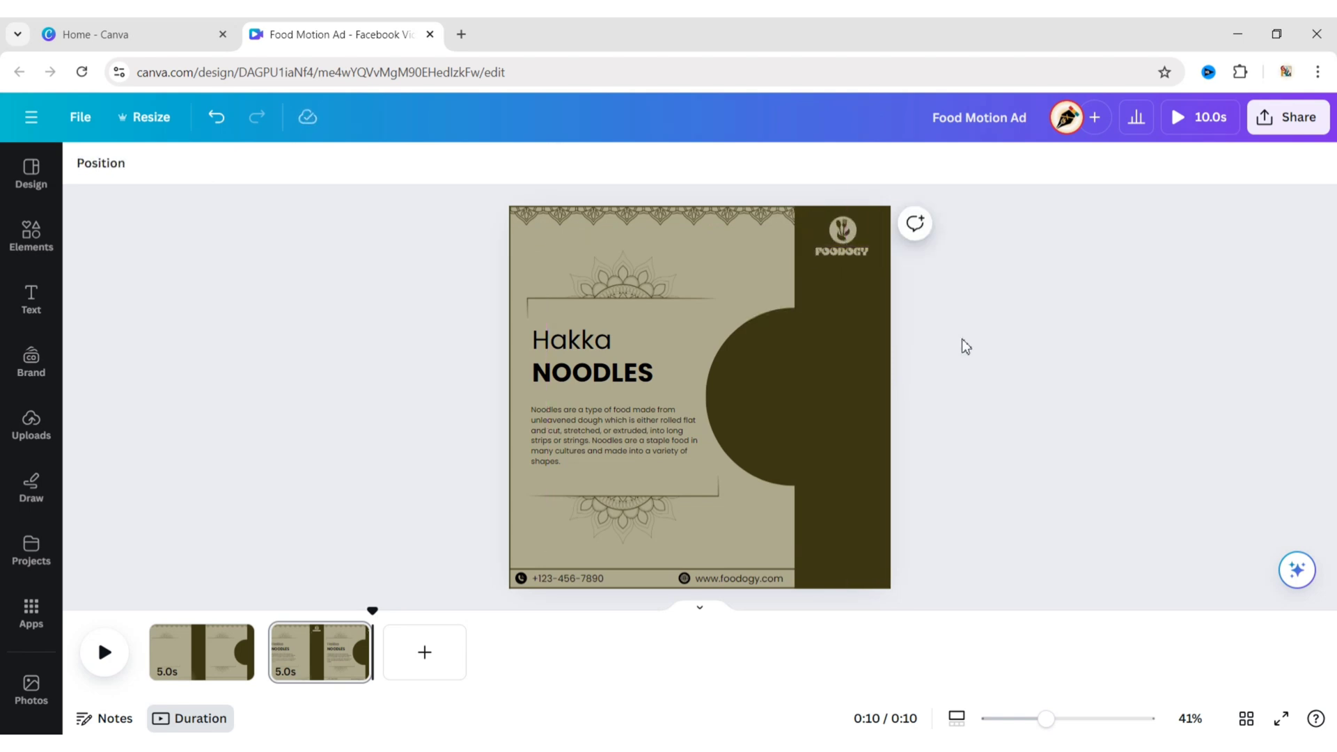
Duplicate the NOODLES heading onto the dark half-circle and replace the copy's text with $ 29.
left_click(588, 371)
key("ctrl+d")
left_click_drag(629, 383, 827, 377)
double_click(827, 377)
type("$ 29")
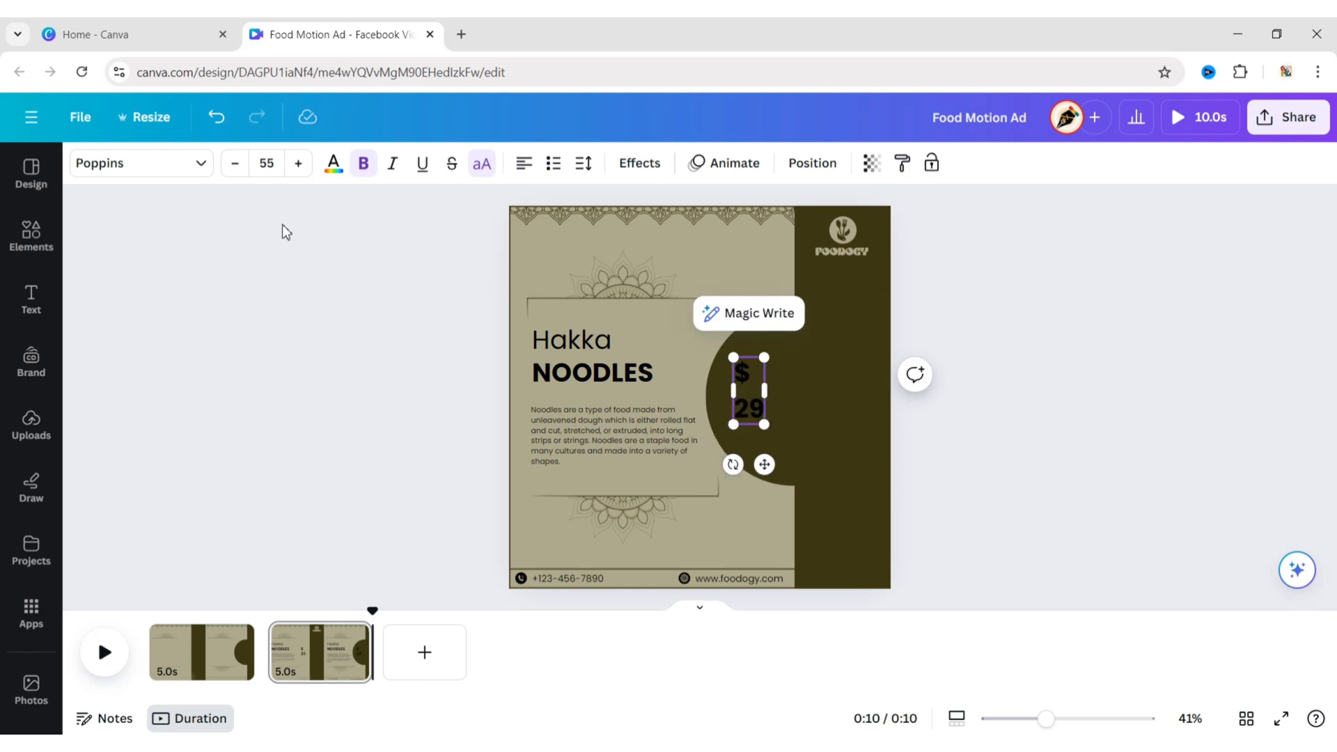
Colour the $ 29 price light olive and set its font size to 80.
left_click(333, 163)
left_click(236, 269)
left_click(486, 358)
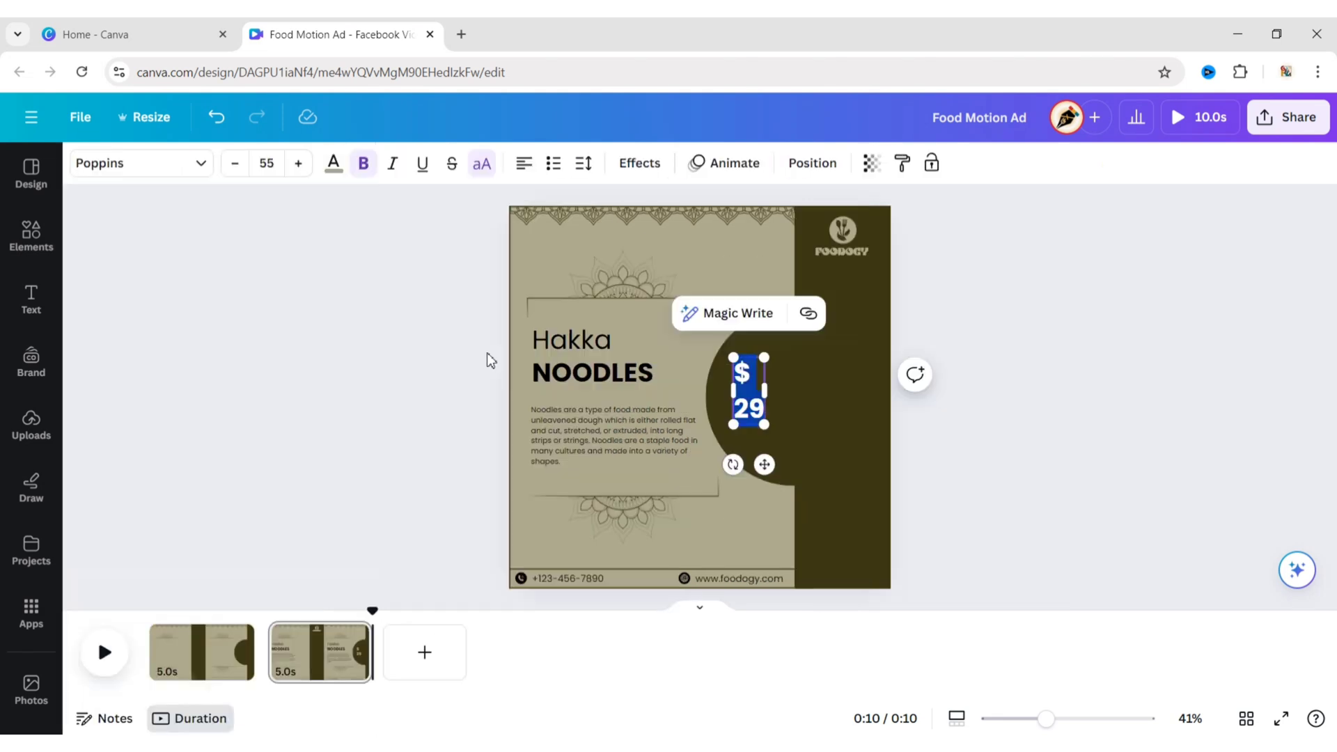
left_click(749, 416)
left_click(267, 163)
type("80")
key("Return")
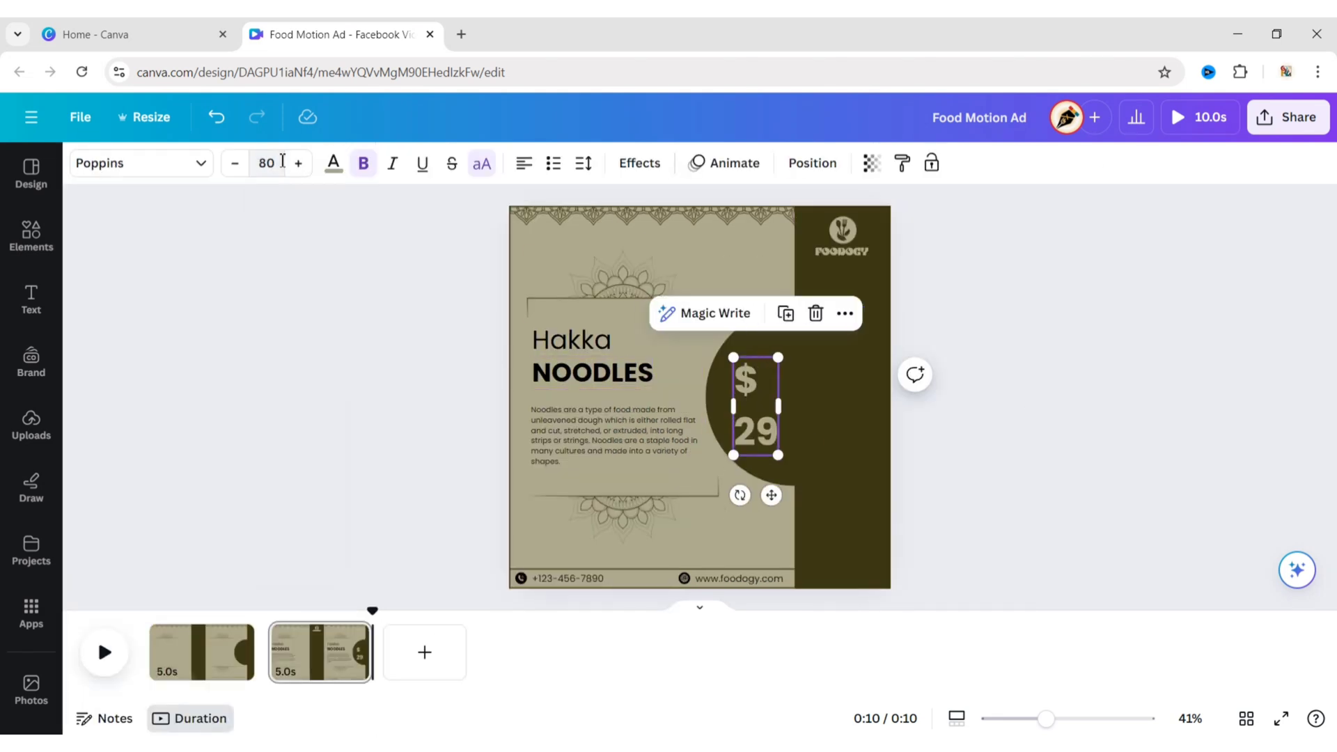
Tighten the price's line spacing, centre its text and place it at the bottom of the dark strip.
left_click(583, 163)
left_click_drag(665, 300, 636, 302)
left_click(758, 427)
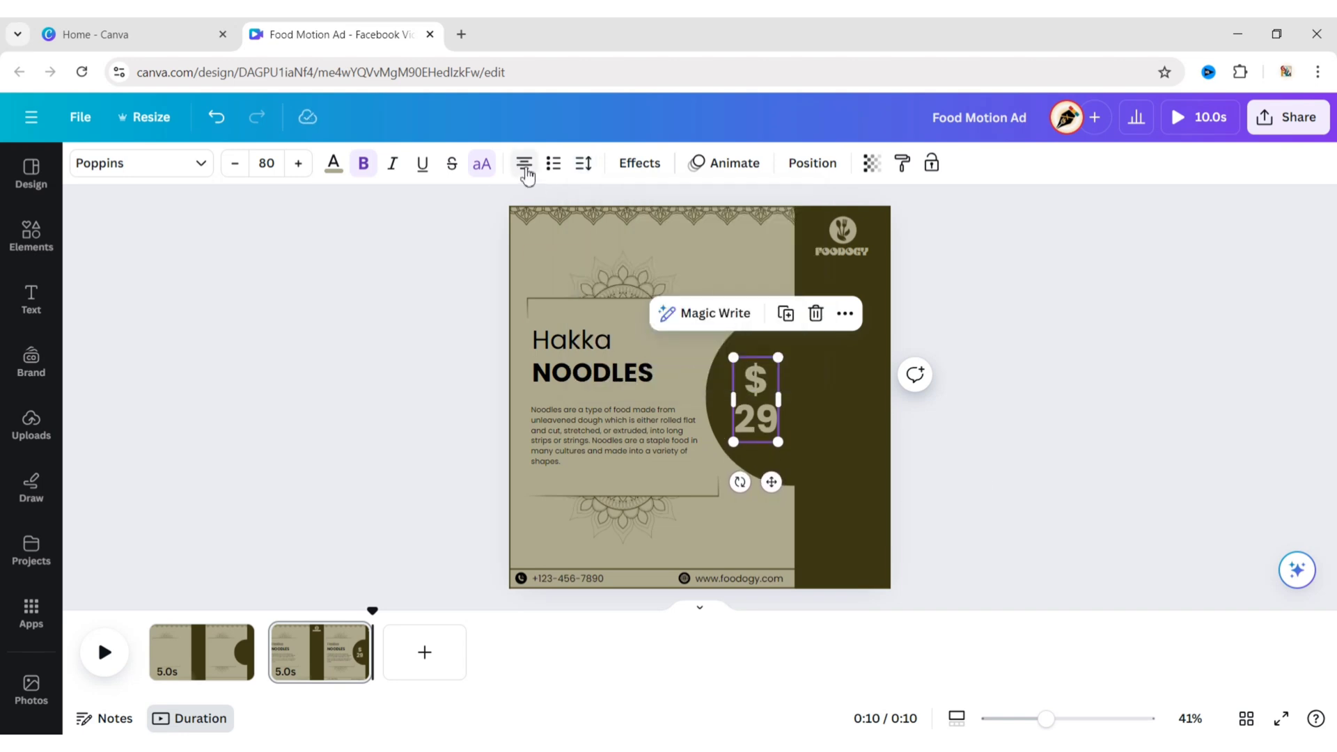
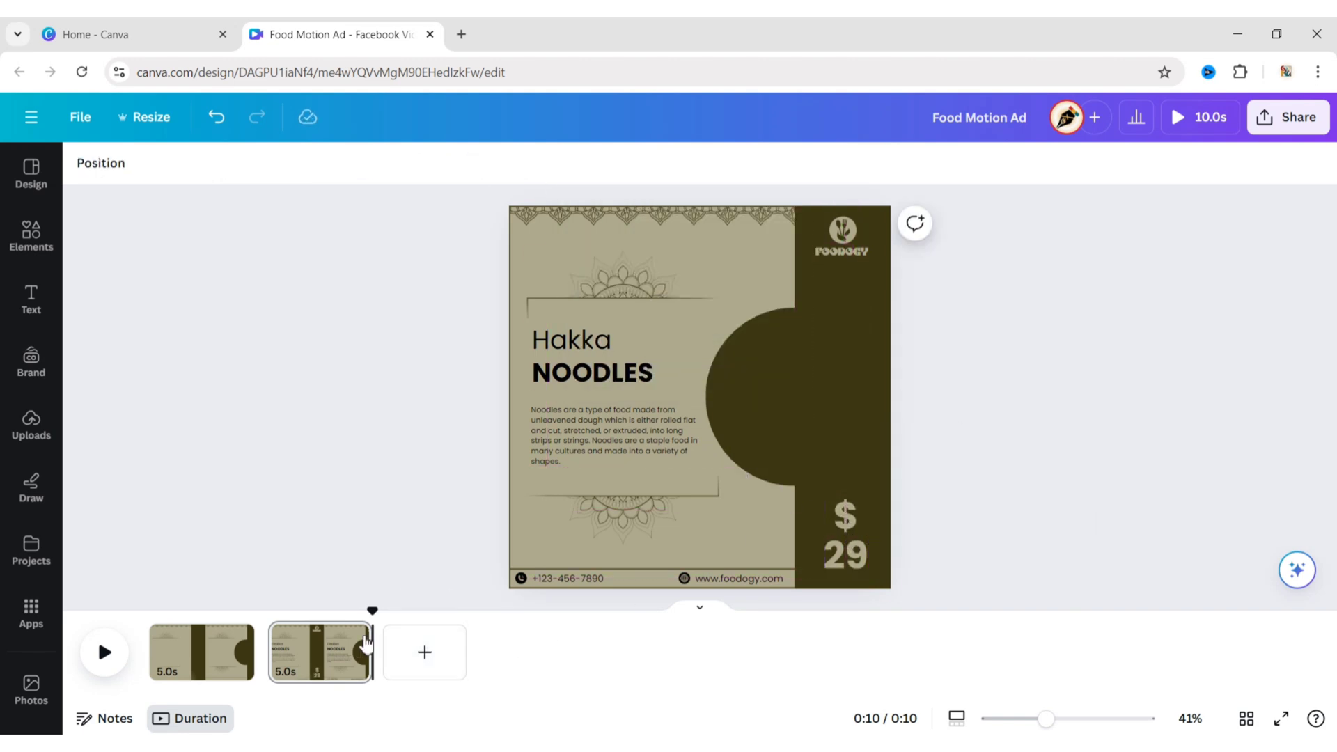
Duplicate the Hakka Noodles page and change the copy's headings to Paneer and BIRYANI.
left_click(467, 300)
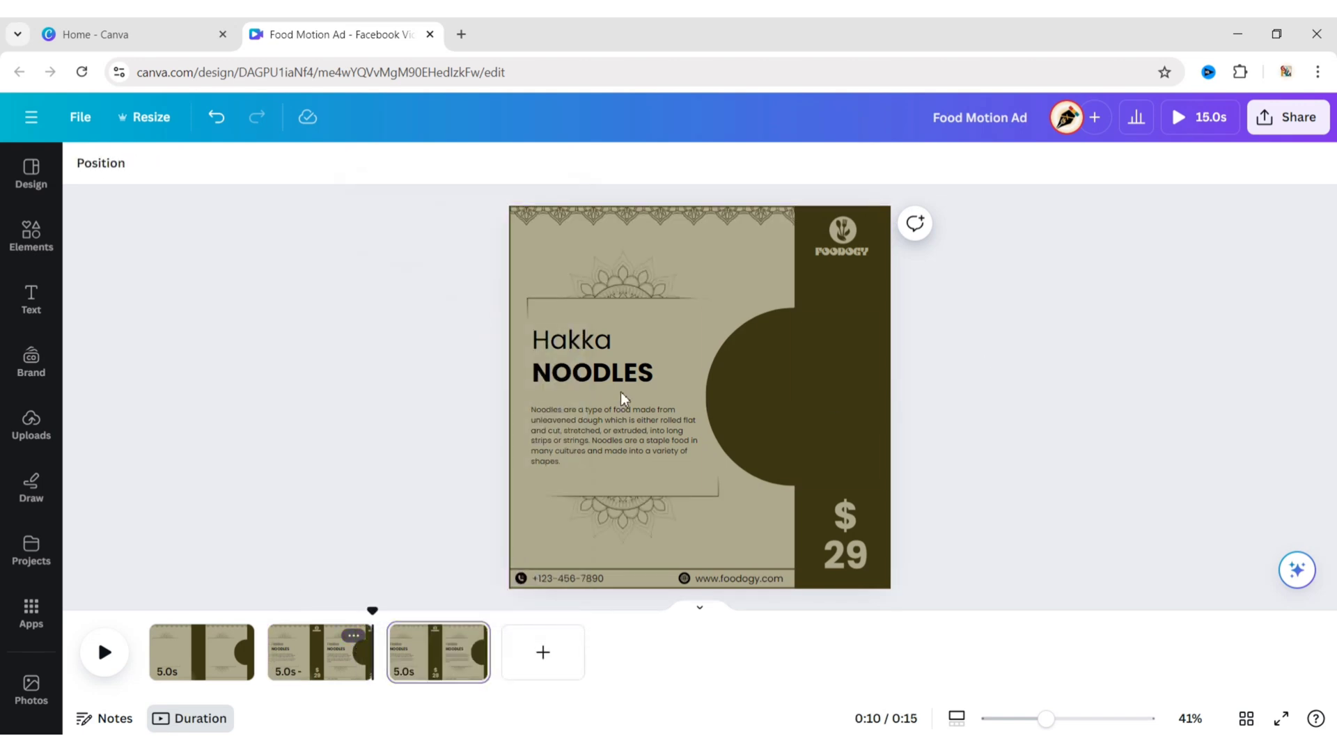
double_click(592, 349)
key("BackSpace")
type("Paneer")
double_click(634, 380)
key("BackSpace")
type("BIRYANI")
left_click(1025, 443)
Replace the third page's description with the paragraph beginning "Biryani is a mixed rice dish" and change the price to $ 39.
double_click(614, 436)
type("Biryani is a mixed rice dish, mainly fame in South Asia. It is made with rice, some type of meat and spices. To cater to vegetarians, it is prepared by substituting vegetables or paneer for the meat.")
left_click(1023, 401)
left_click(845, 537)
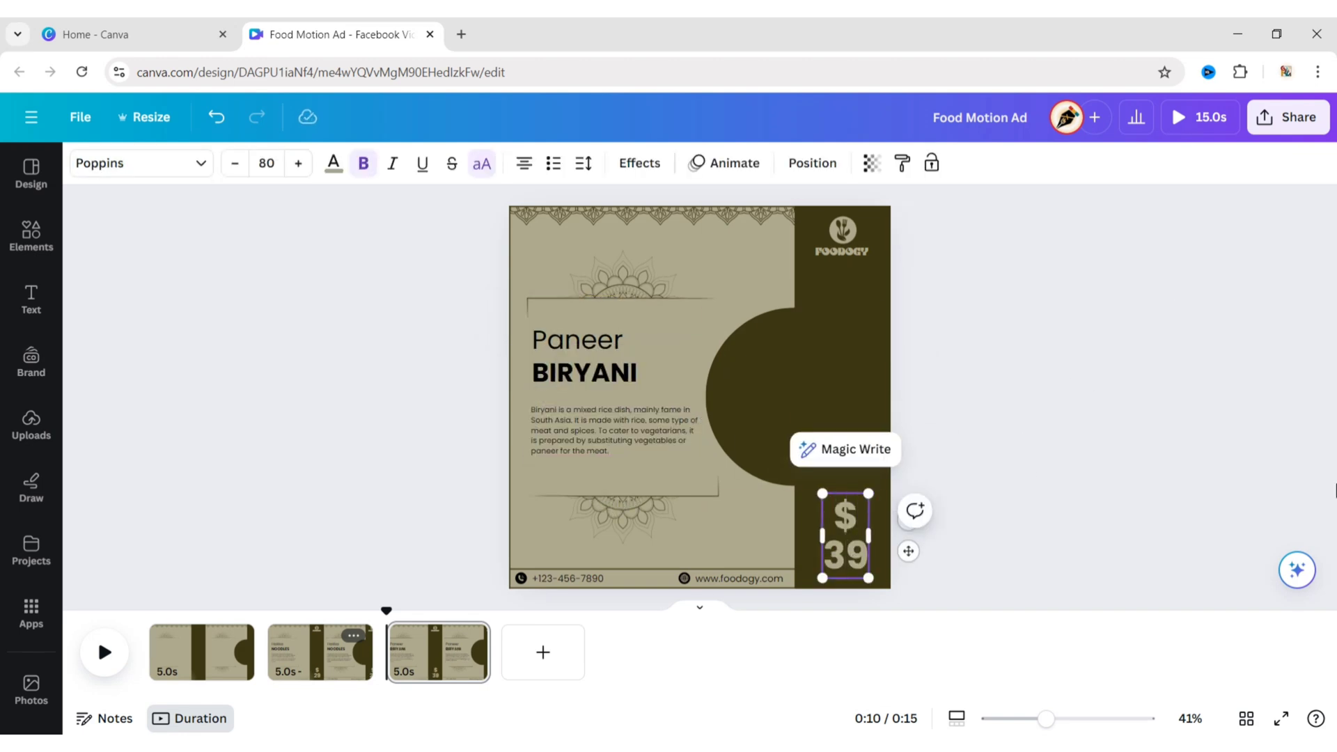
left_click(876, 476)
Set the Paneer Biryani page's background colour to #7C5018.
left_click(722, 270)
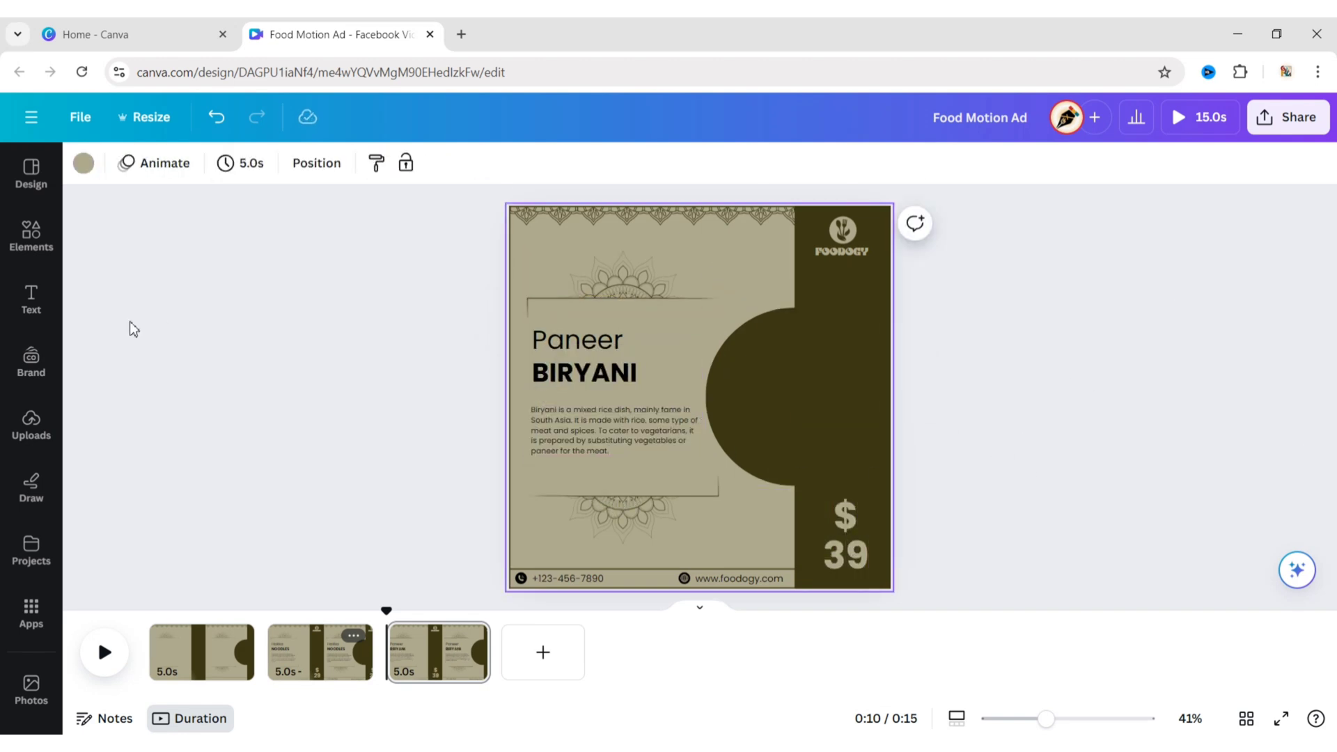
left_click(82, 163)
left_click(95, 271)
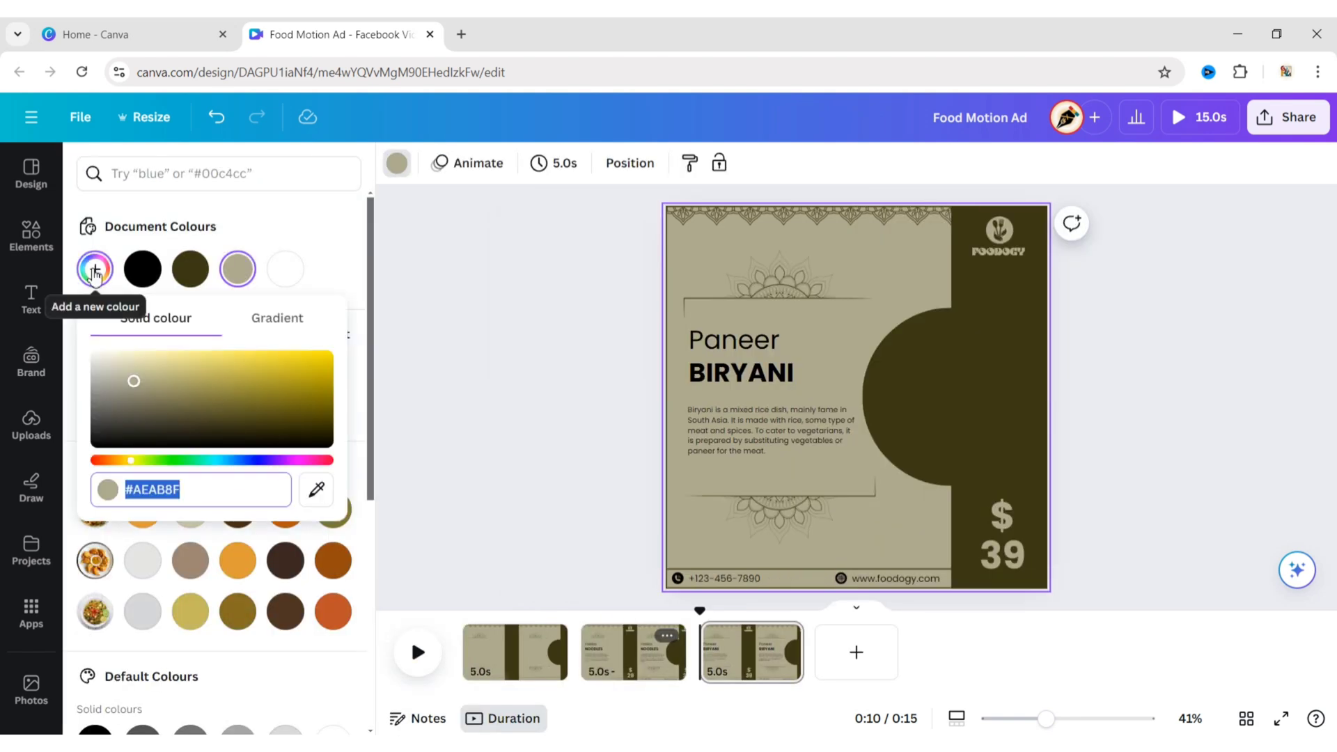
type("#7C5018")
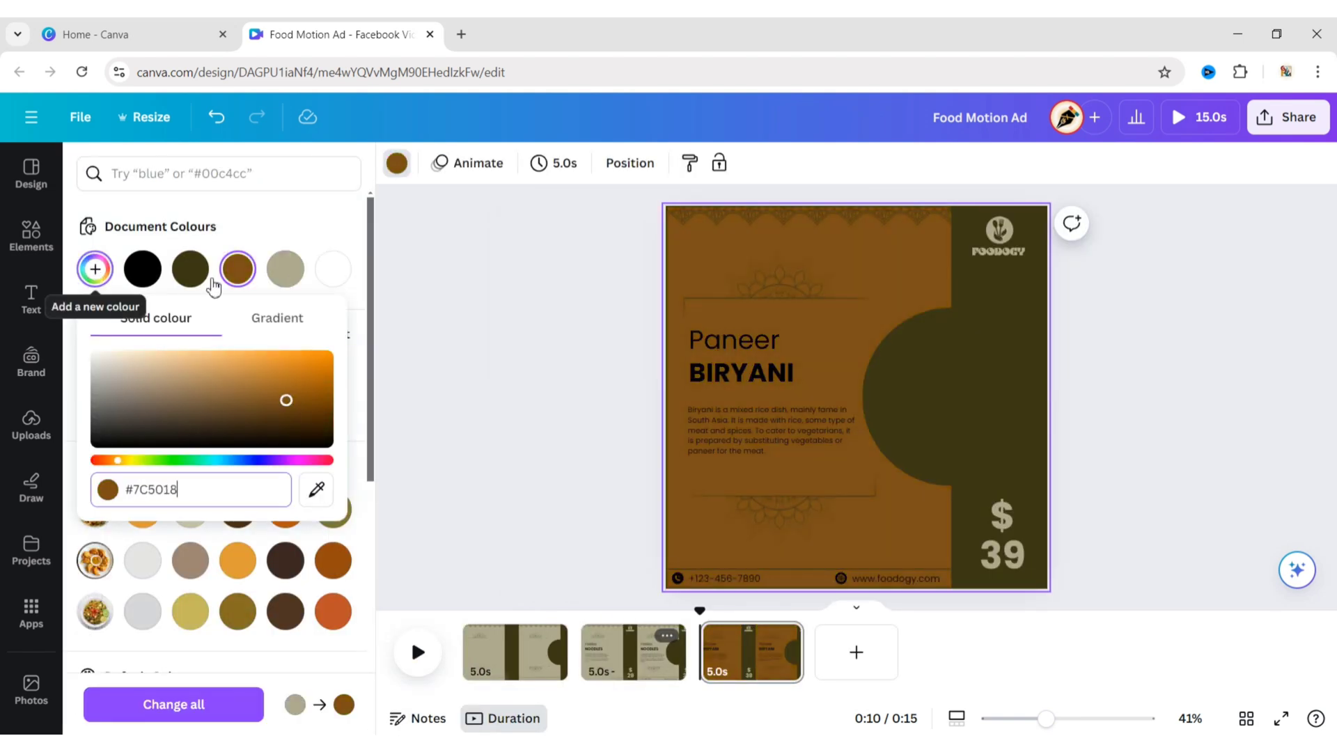
left_click(464, 361)
Fill the large dark circle beside the vertical strip with #E6BC7B.
left_click(738, 403)
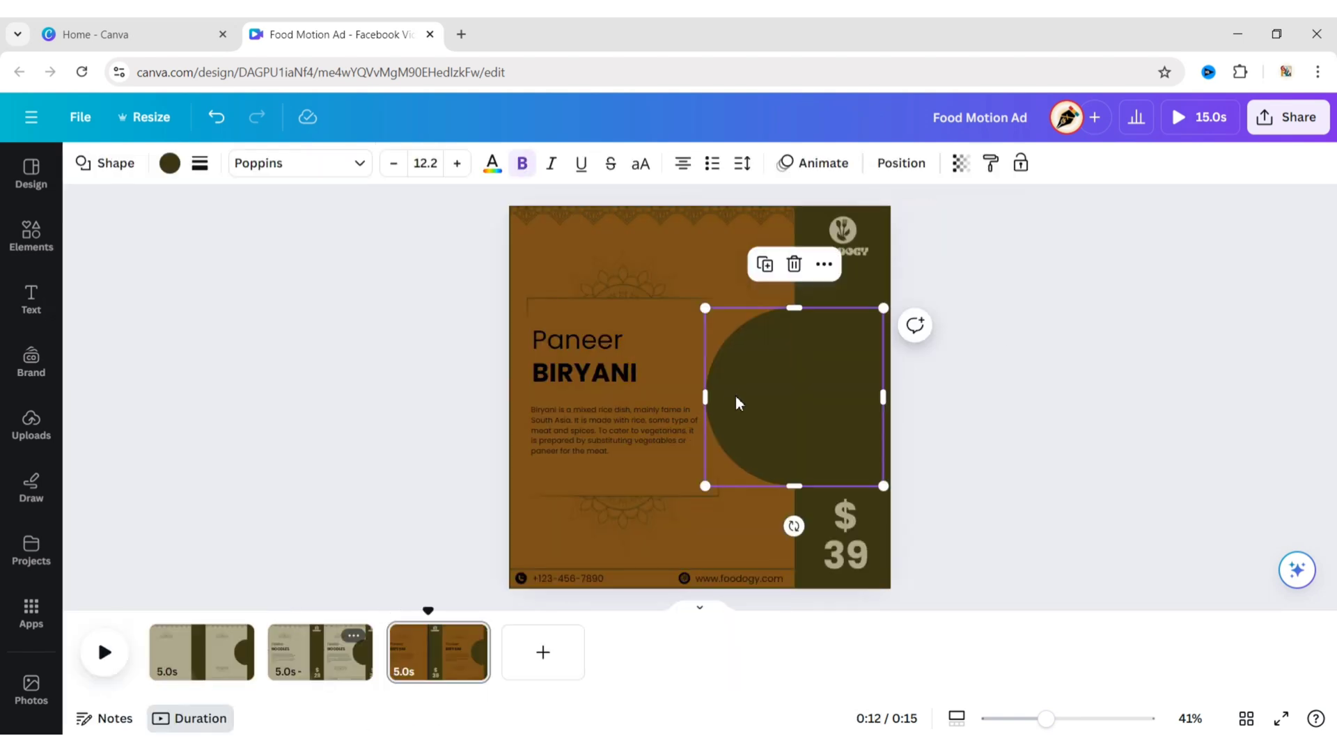
left_click(169, 164)
left_click(95, 270)
type("#E6BC7B")
key("Escape")
left_click(845, 390)
left_click(170, 165)
left_click(94, 317)
left_click(522, 283)
Recolour the wide vertical strip and the thin footer line to #E6BC7B.
left_click(893, 394)
left_click(84, 164)
left_click(333, 272)
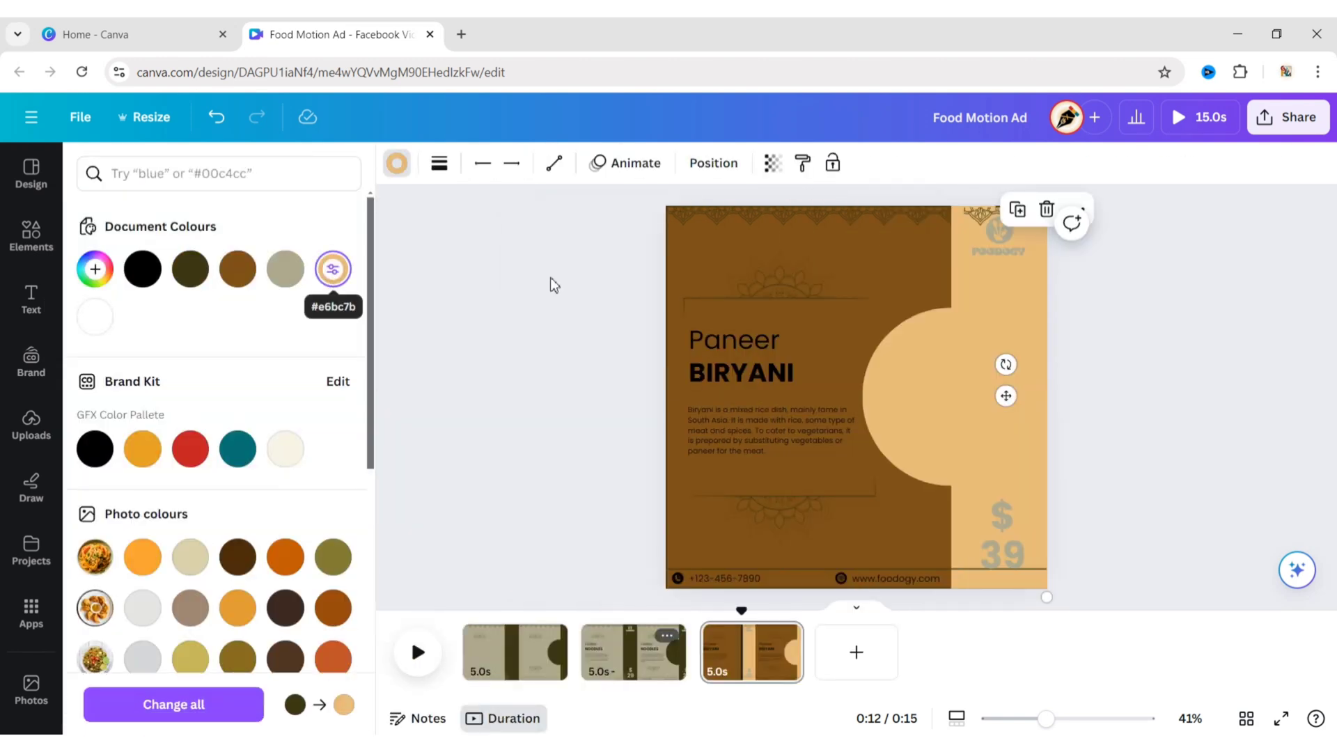
left_click(663, 317)
left_click(333, 270)
key("Escape")
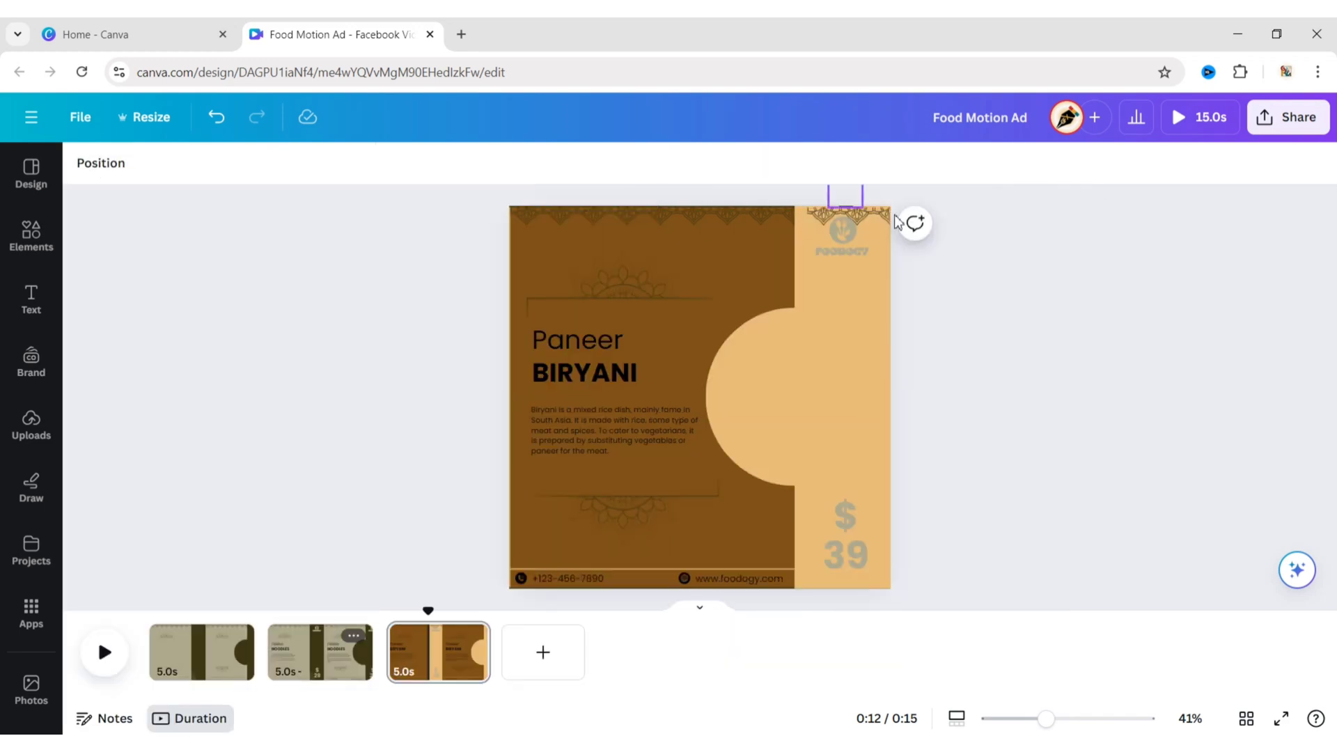
Delete the border pattern segment that overlaps the top of the vertical strip on all three pages.
left_click(411, 168)
left_click(277, 244)
left_click(801, 569)
left_click(405, 165)
key("Escape")
left_click(846, 207)
left_click(877, 252)
left_click(286, 674)
left_click(848, 207)
left_click(876, 257)
left_click(234, 636)
left_click(843, 207)
left_click(424, 666)
Recolour the logo icon and the FOODOGY name on the Paneer Biryani page to the background brown #7C5018.
left_click(852, 236)
left_click(241, 163)
left_click(238, 269)
left_click(998, 252)
left_click(331, 161)
left_click(238, 269)
left_click(439, 303)
Try the background brown #7C5018 on the scalloped border pattern along the page's upper edge.
left_click(615, 221)
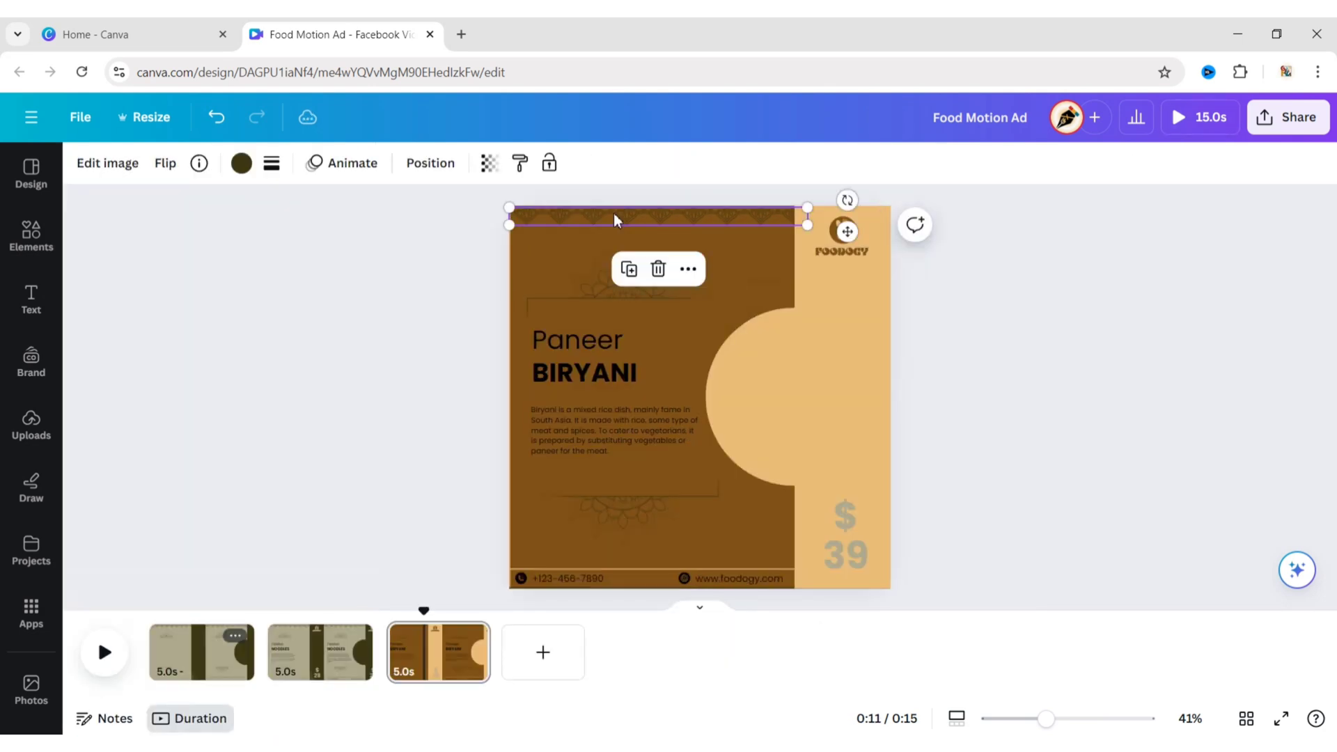
left_click(247, 167)
left_click(238, 271)
left_click(499, 302)
Recolour the scalloped border pattern and both mandala frame ornaments to #E6BC7B.
left_click(573, 309)
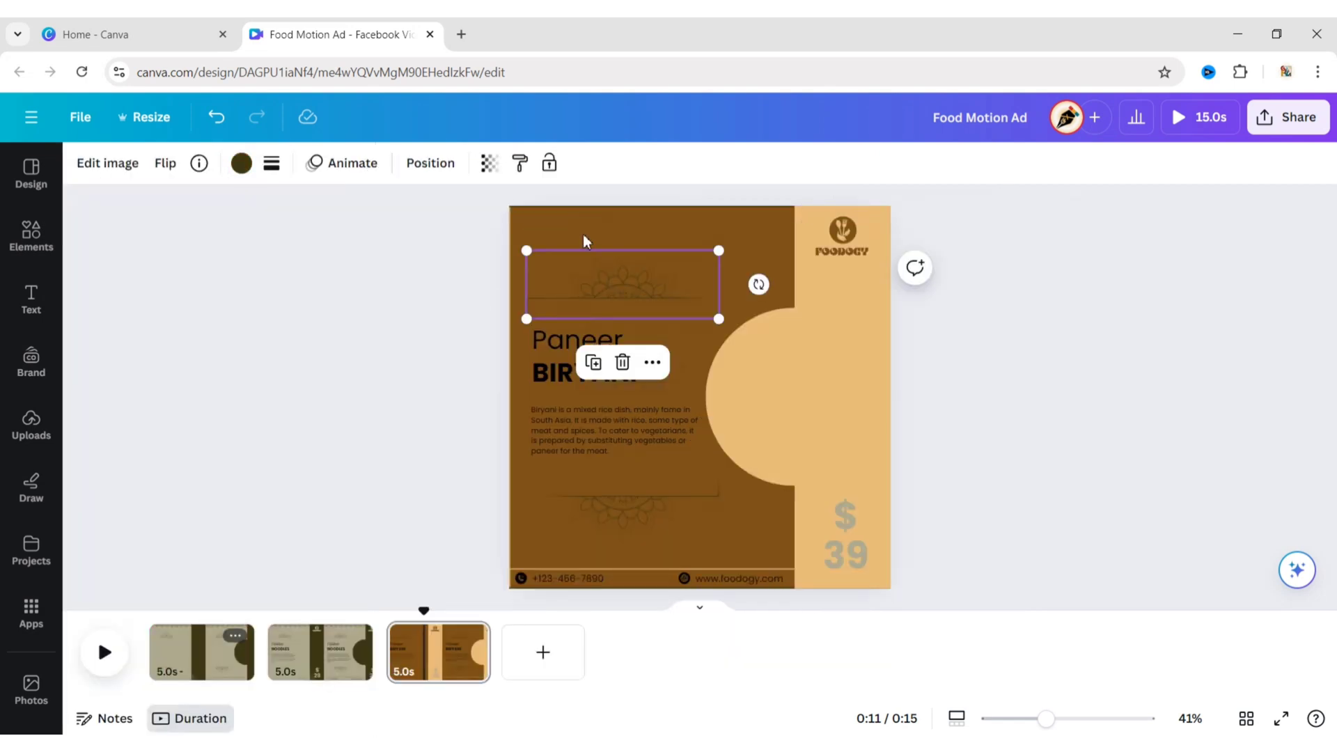
left_click(557, 219)
left_click(246, 167)
left_click(333, 269)
left_click(734, 311)
left_click(333, 269)
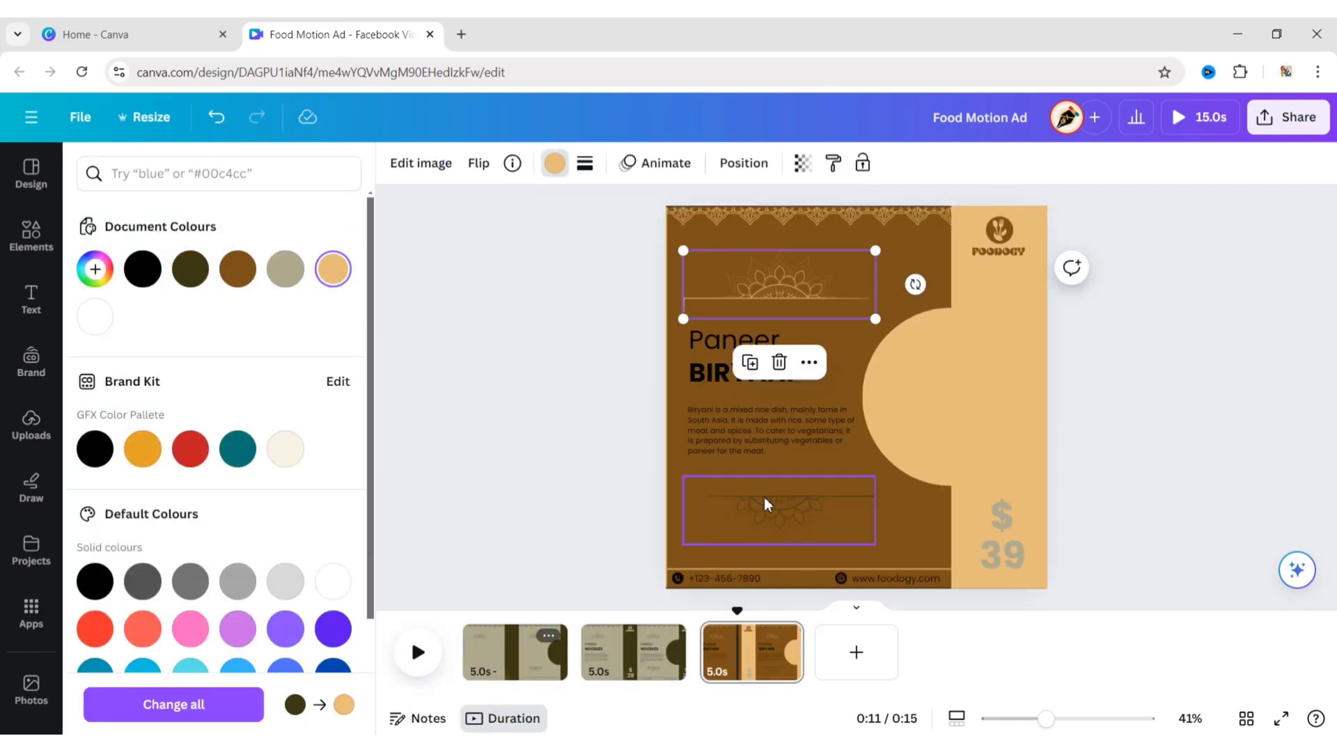
left_click(771, 499)
left_click(333, 269)
Recolour the Paneer and BIRYANI headings and the description paragraph to #E6BC7B.
left_click(707, 348)
left_click(332, 163)
left_click(333, 269)
left_click(724, 372)
left_click(333, 269)
left_click(718, 418)
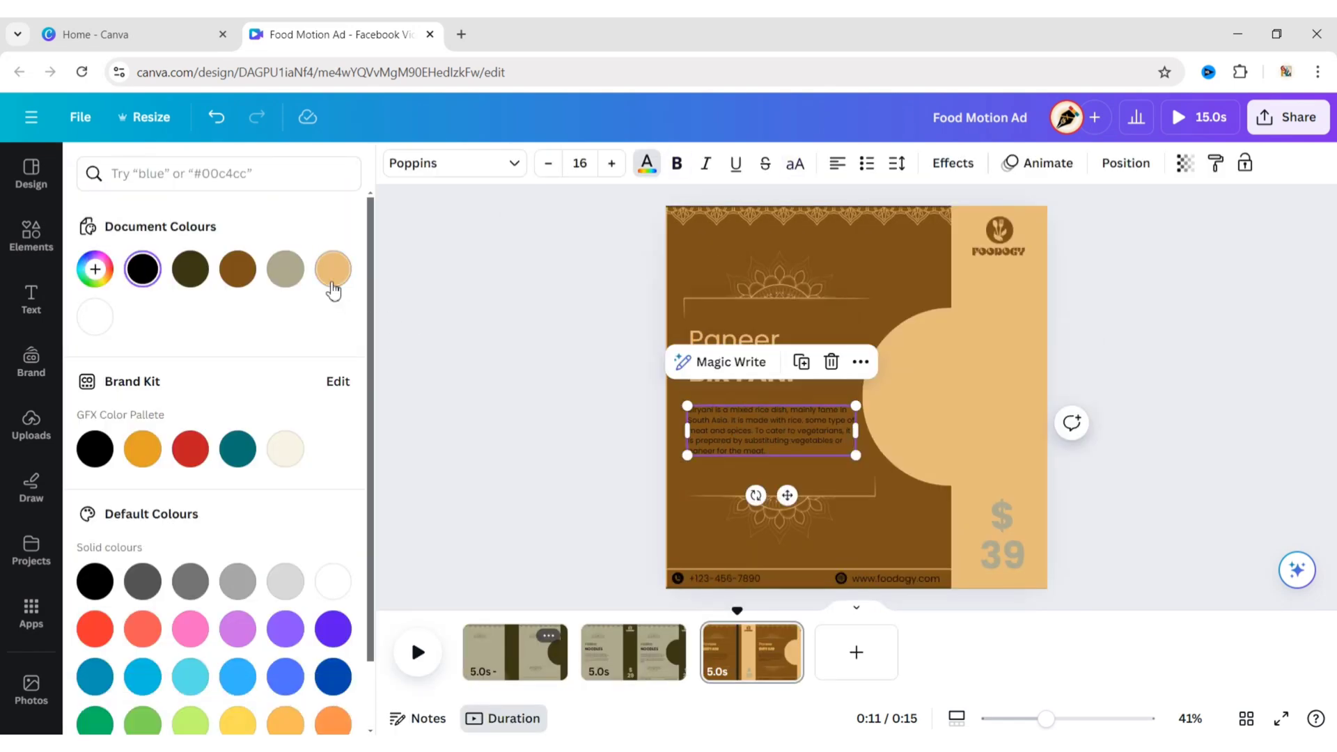
left_click(333, 269)
Recolour the footer's phone and website icons and their texts to #E6BC7B.
left_click(678, 578)
left_click(241, 163)
left_click(333, 268)
left_click(842, 578)
left_click(333, 269)
left_click(724, 578)
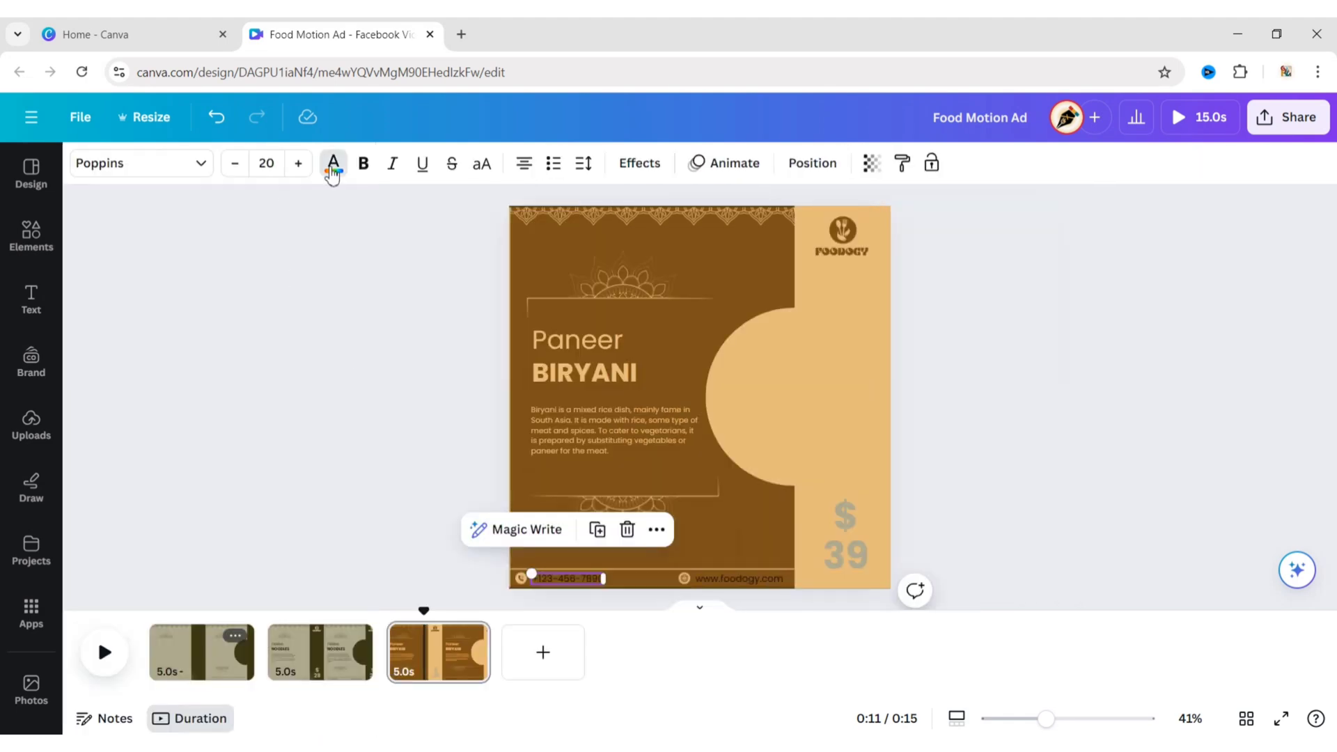
left_click(333, 163)
left_click(333, 269)
left_click(895, 579)
left_click(333, 269)
Recolour the price to #7C5018 and change the colour of the thin line along the page's upper edge.
left_click(1002, 551)
left_click(237, 269)
left_click(436, 360)
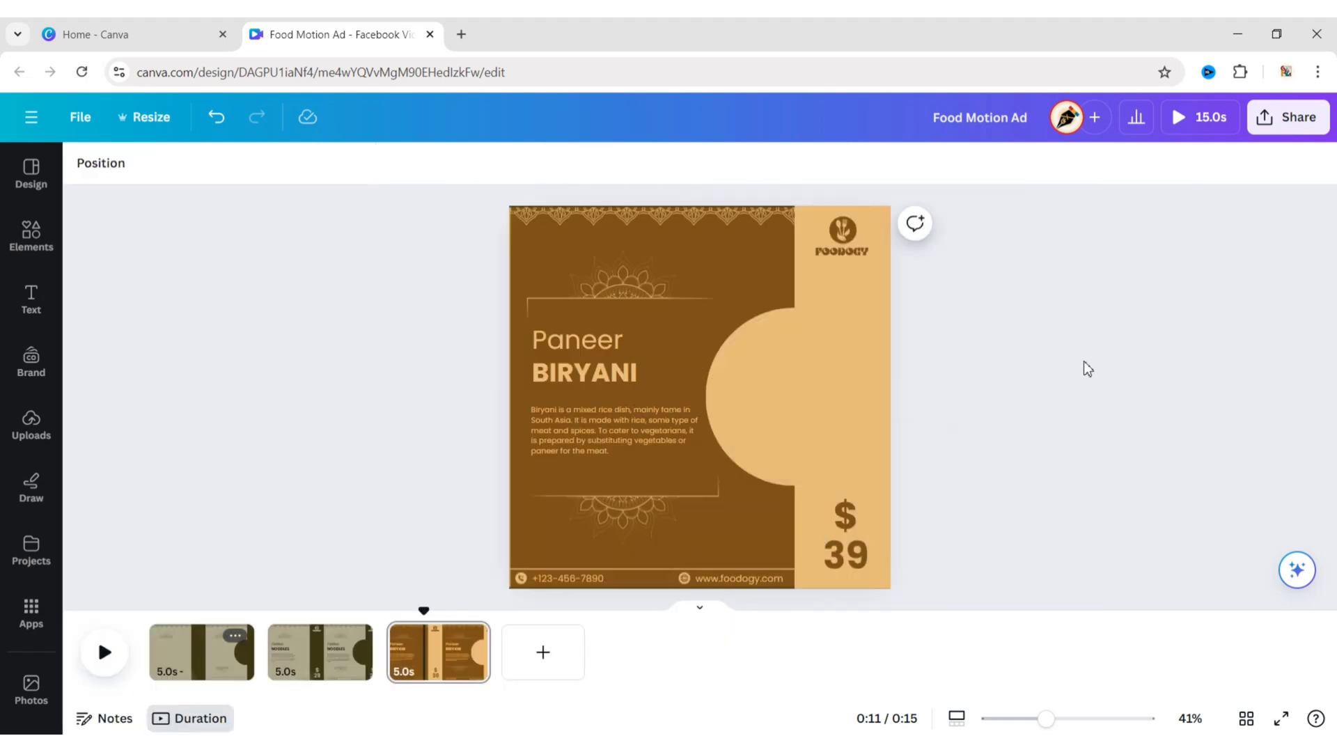
left_click(596, 209)
left_click(83, 161)
left_click(1043, 298)
Duplicate the Paneer Biryani page and replace the copy's word Paneer with "Fried".
left_click(473, 635)
left_click(512, 254)
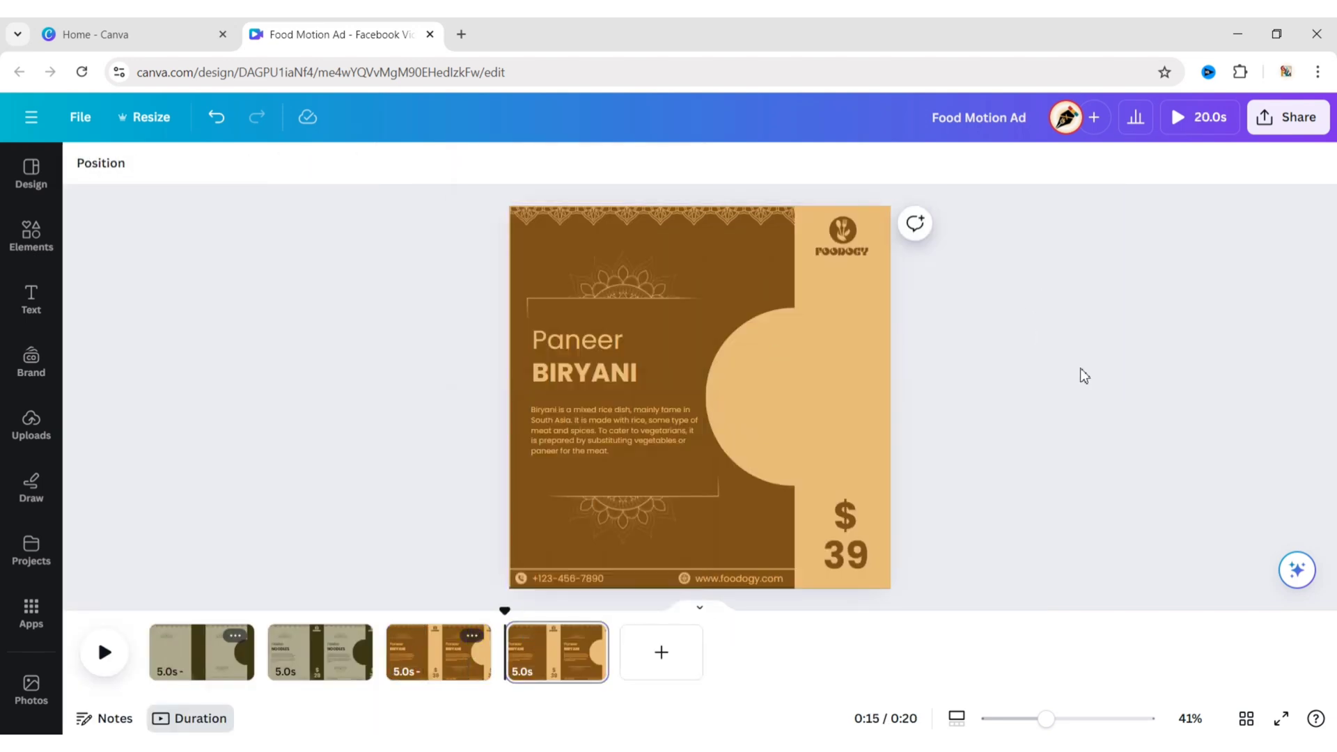
double_click(620, 345)
left_click(620, 343)
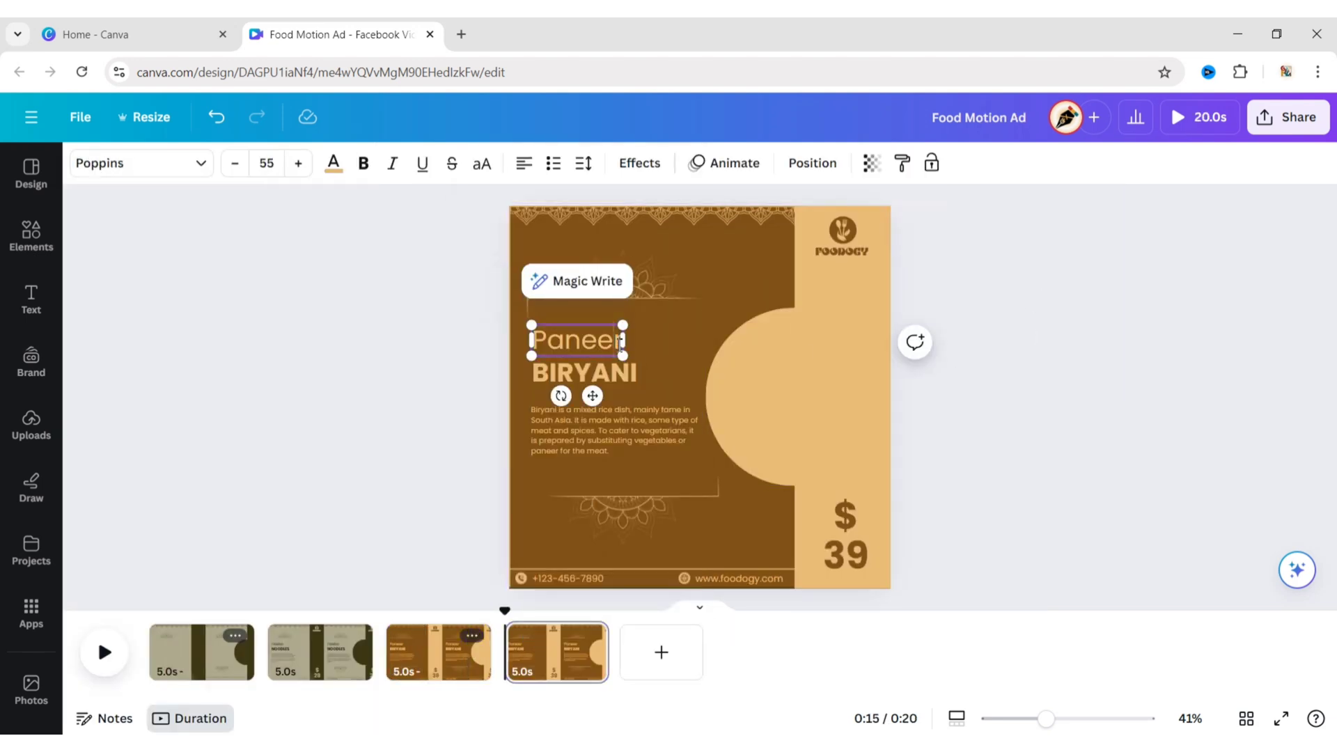
type("Fried")
left_click(620, 346)
key("ctrl+BackSpace")
Change the copied page's bold heading to "MOMOS".
double_click(625, 378)
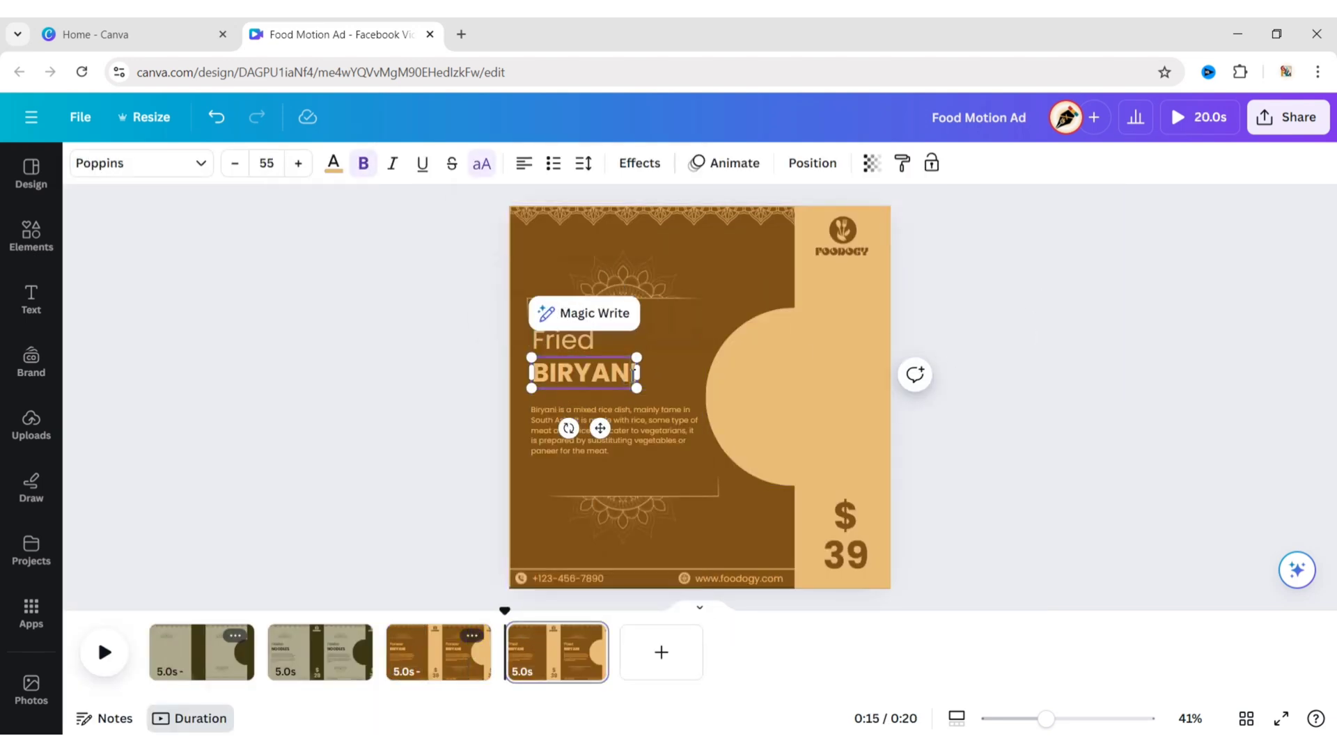
type("M")
key("Left")
key("ctrl+BackSpace")
type("OMOS")
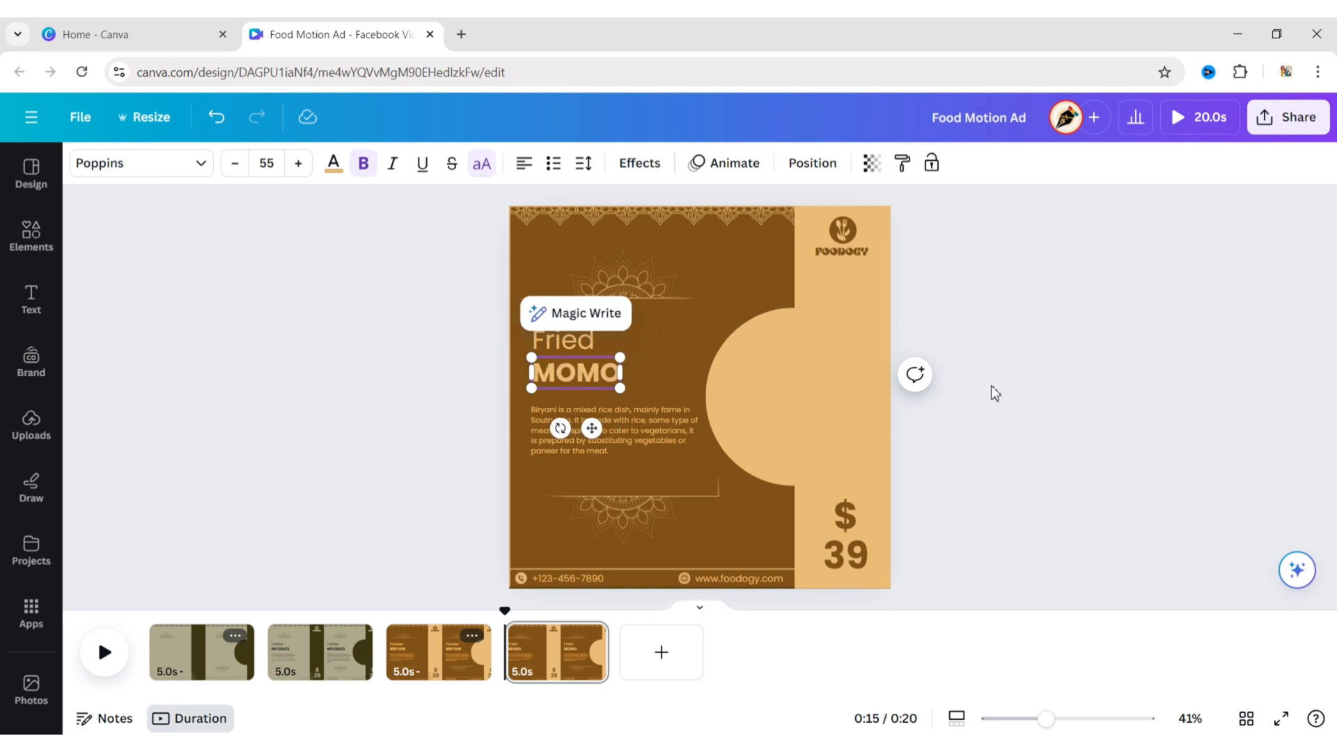
left_click(992, 393)
Replace the fourth page's description with the paragraph beginning "Momo is an ethnic food of Himalayan communities".
triple_click(621, 421)
type("Momo is an ethnic food of Himalayan communities. It is a steamed dumpling made from wheat dough and stuffed with minced meat, vegetables, spices and herbs usually anything.")
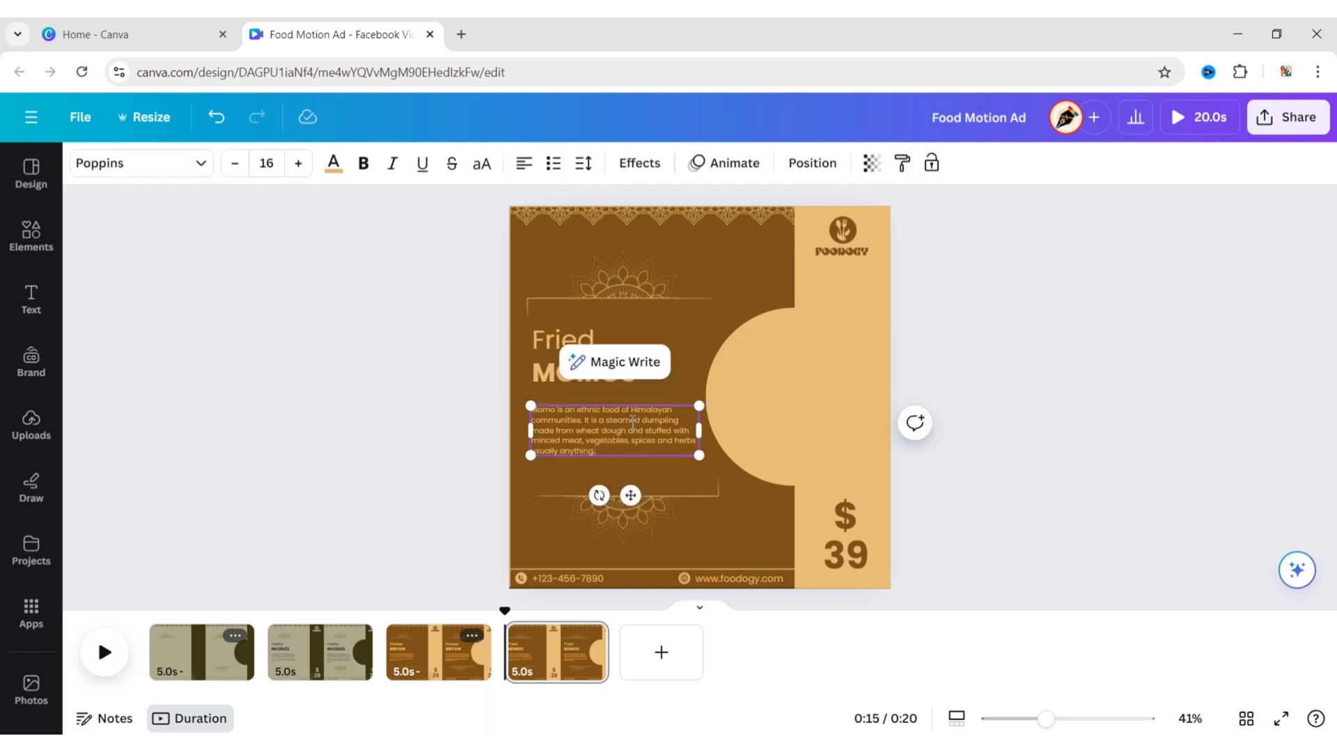
left_click(1017, 414)
Set the Fried Momos page's background to a pale peach colour.
left_click(540, 249)
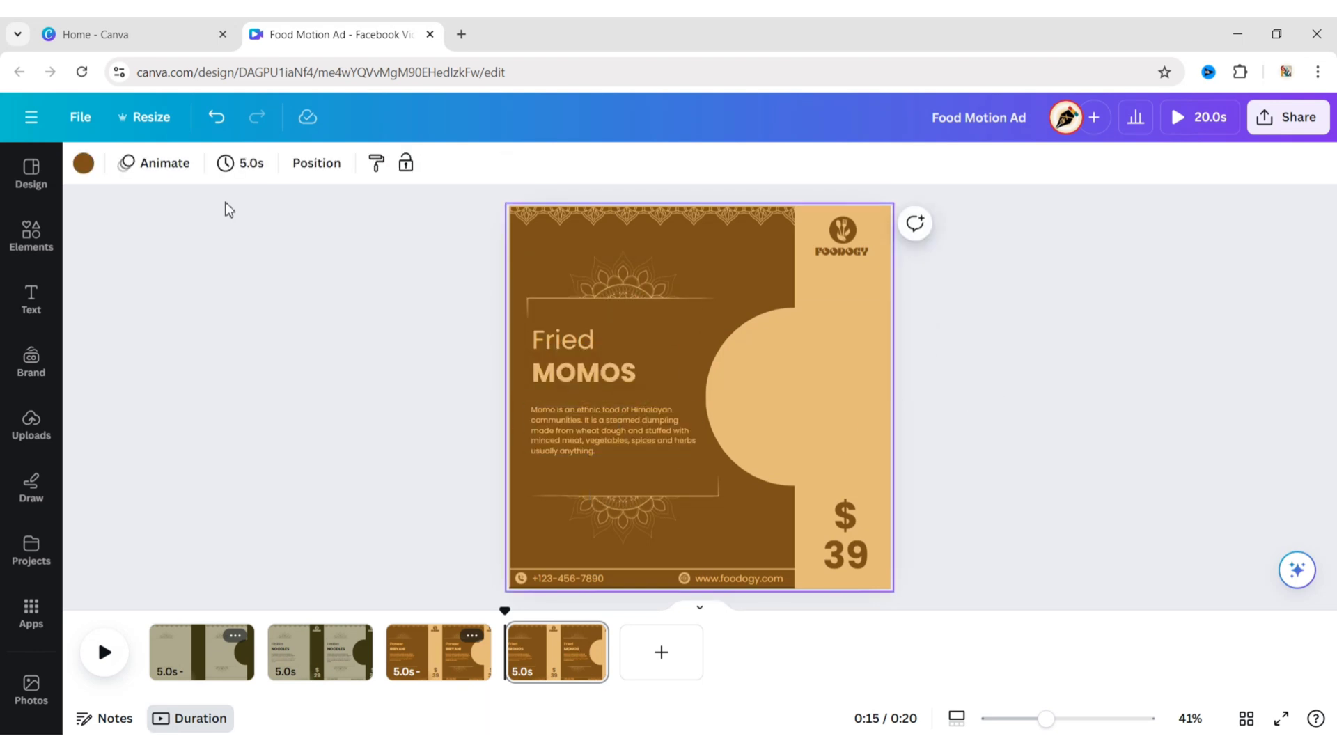
left_click(83, 163)
left_click(106, 274)
type("#F1DCC")
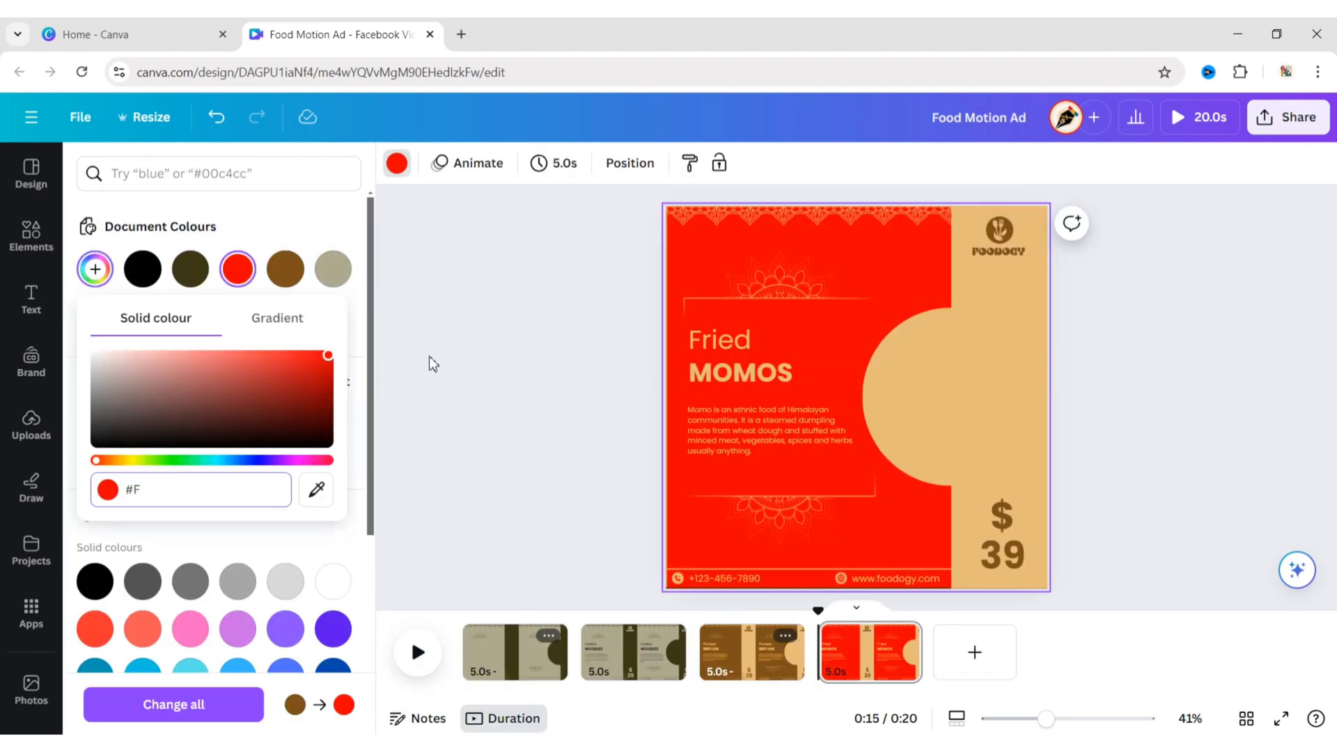
left_click(555, 397)
left_click(485, 400)
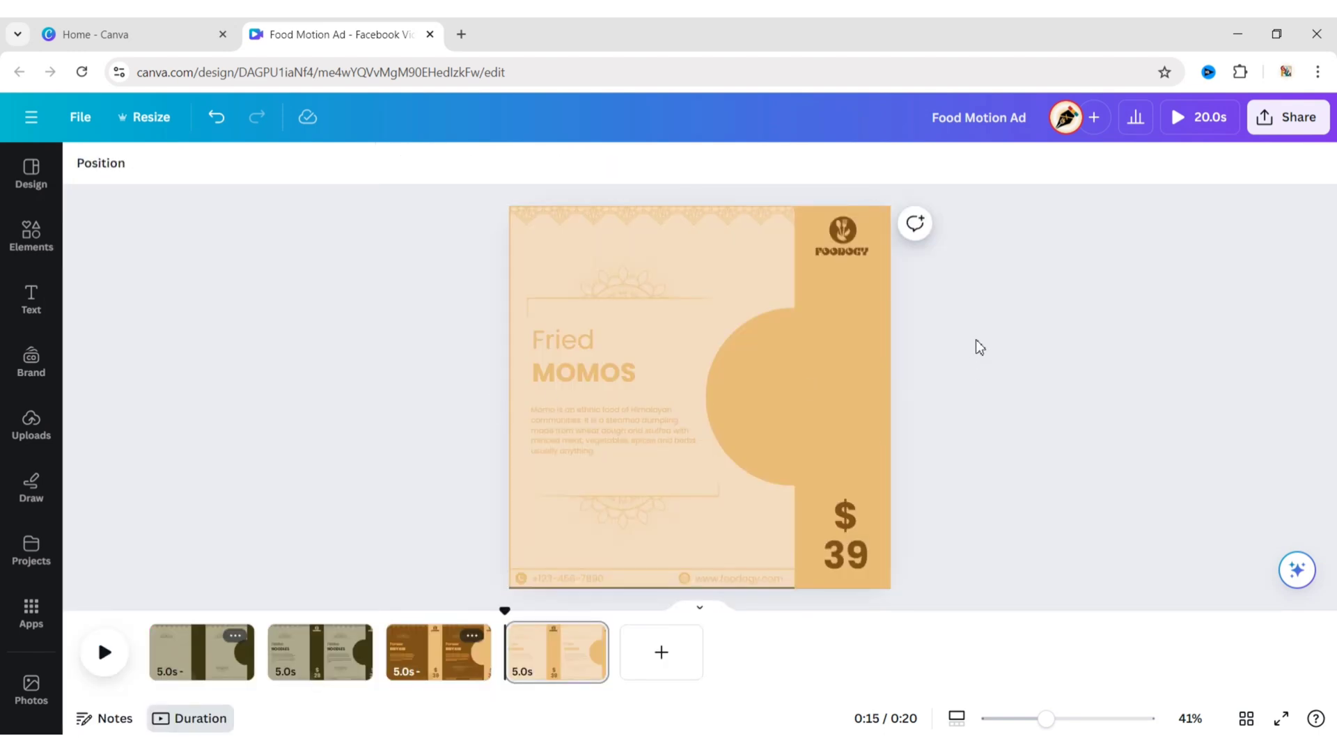
Set the "Fried" heading's text colour to #5E3112.
left_click(845, 535)
left_click(1001, 325)
left_click(563, 339)
left_click(333, 163)
left_click(94, 269)
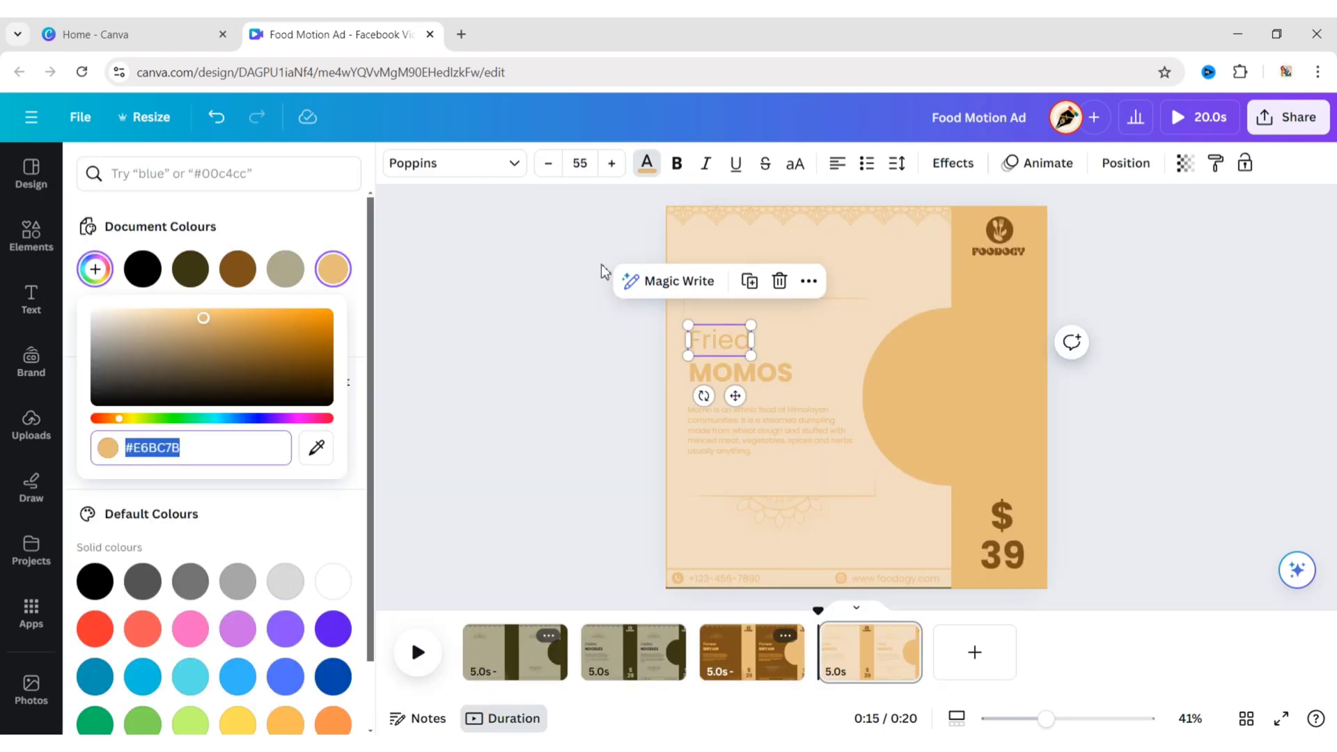
type("5E3112")
key("Escape")
Fill the large circle on the Fried Momos page with the heading's dark brown.
left_click(773, 453)
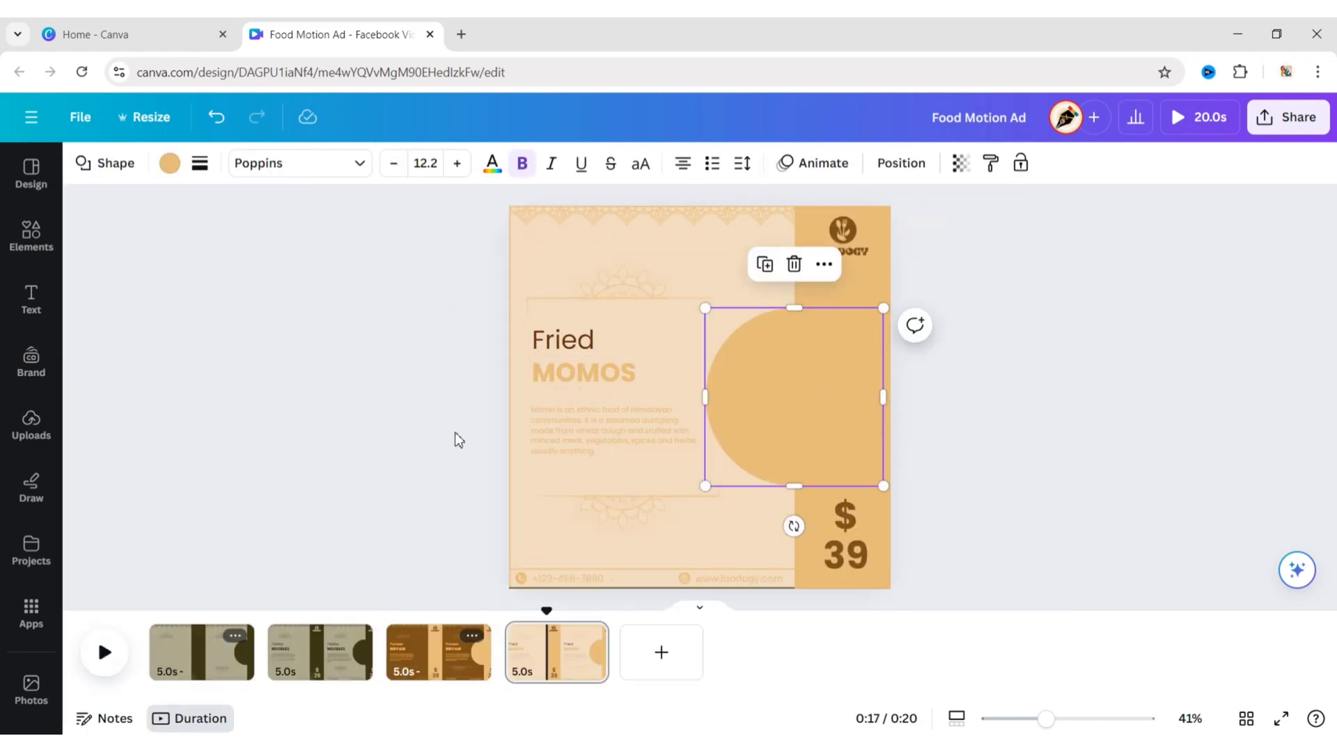
left_click(174, 163)
left_click(285, 279)
Recolour the logo icon, the FOODOGY name and the price to the page's pale peach background colour.
left_click(1000, 236)
left_click(152, 322)
left_click(999, 251)
left_click(333, 165)
left_click(143, 317)
left_click(982, 369)
left_click(997, 536)
left_click(143, 317)
Fill the wide vertical strip with the same dark brown as the circle.
left_click(989, 390)
left_click(237, 269)
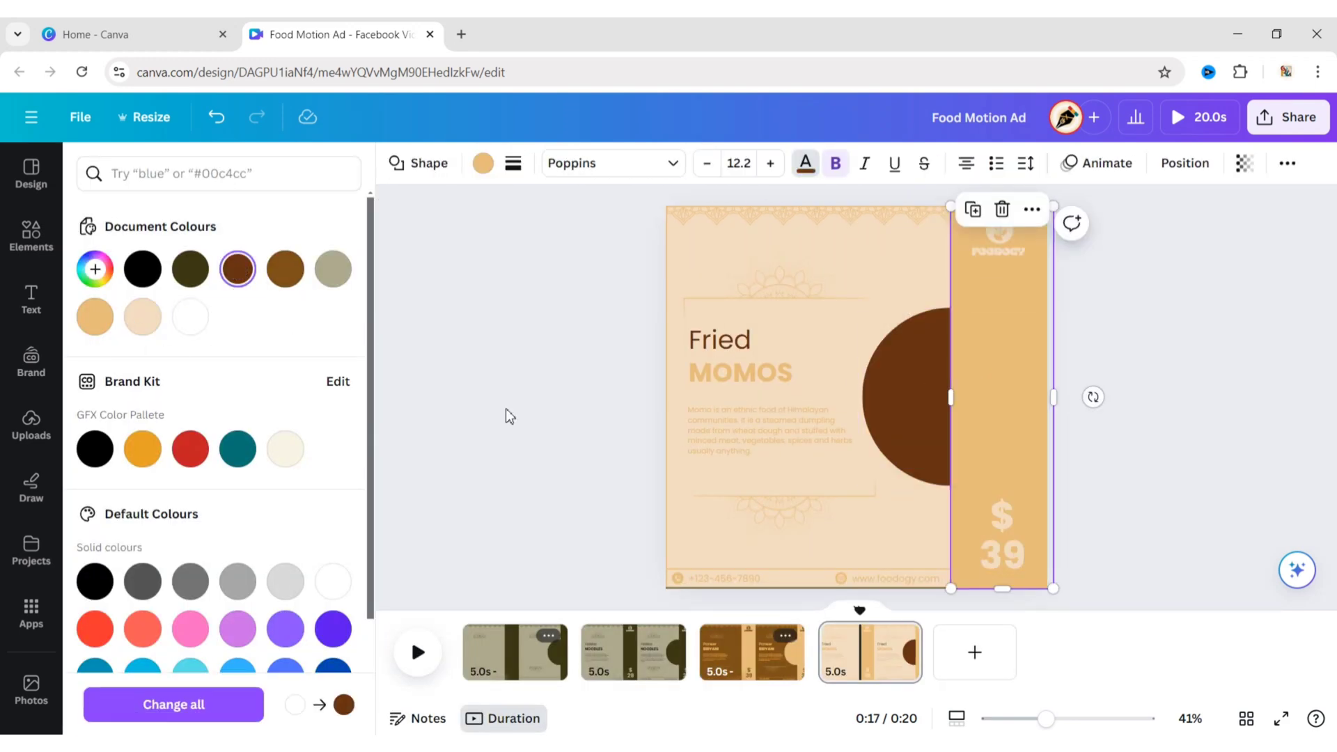
key("Escape")
left_click(169, 164)
left_click(238, 269)
key("Escape")
Recolour the scalloped border pattern on the Fried Momos page to the dark brown.
left_click(530, 216)
left_click(241, 163)
left_click(237, 269)
key("Escape")
Recolour the thin lines along the upper, left and lower edges of the page to the dark brown.
left_click(515, 207)
left_click(83, 163)
left_click(237, 269)
left_click(665, 373)
left_click(237, 269)
key("Escape")
left_click(717, 588)
left_click(83, 163)
left_click(237, 269)
key("Escape")
Recolour the MOMOS heading and the momo description paragraph to the dark brown.
left_click(584, 372)
left_click(334, 163)
left_click(237, 269)
left_click(769, 430)
left_click(238, 269)
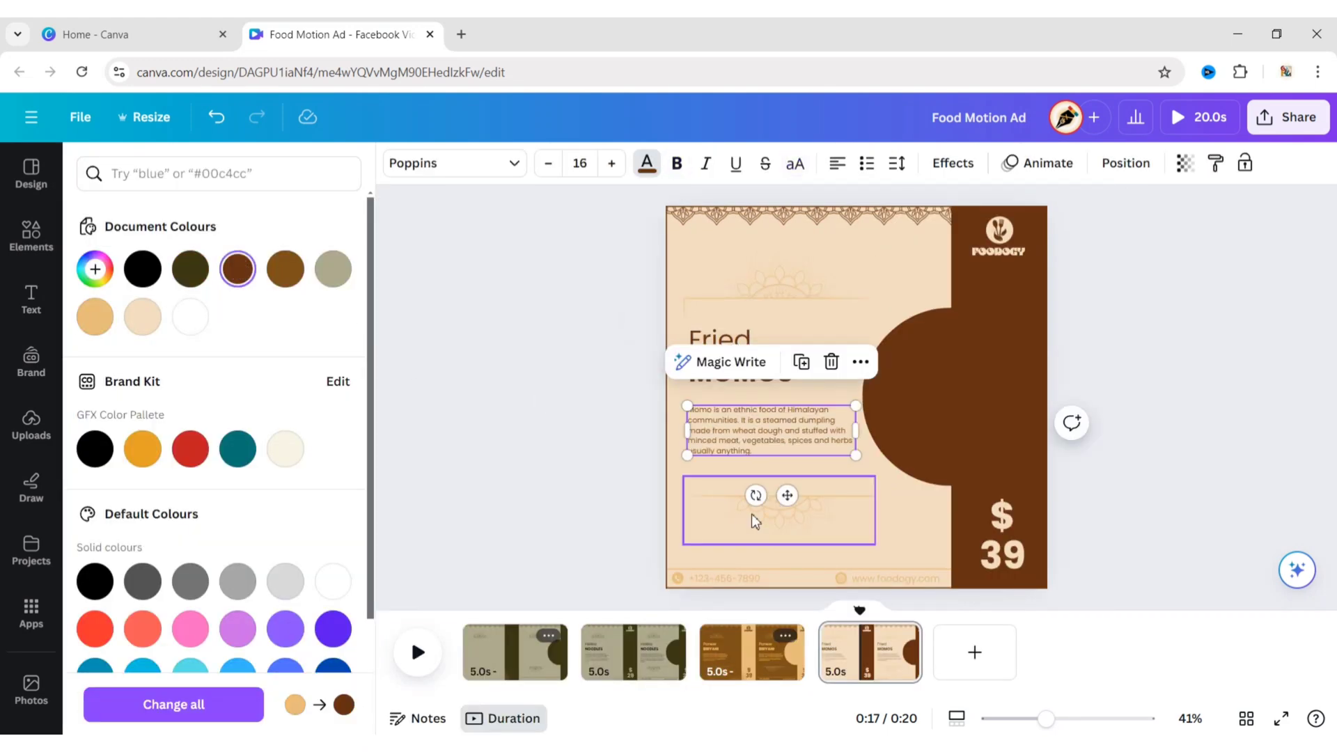
Recolour the lower and upper mandala frame ornaments on the Fried Momos page to the dark brown.
left_click(743, 517)
left_click(241, 163)
left_click(238, 271)
left_click(779, 282)
left_click(486, 385)
Recolour the thin line above the Fried Momos footer to the dark brown.
left_click(631, 573)
left_click(83, 163)
left_click(237, 269)
left_click(486, 385)
Recolour the Fried Momos footer's phone and website icons and their texts to the dark brown.
left_click(520, 578)
left_click(241, 163)
left_click(238, 269)
left_click(840, 579)
left_click(238, 269)
left_click(725, 578)
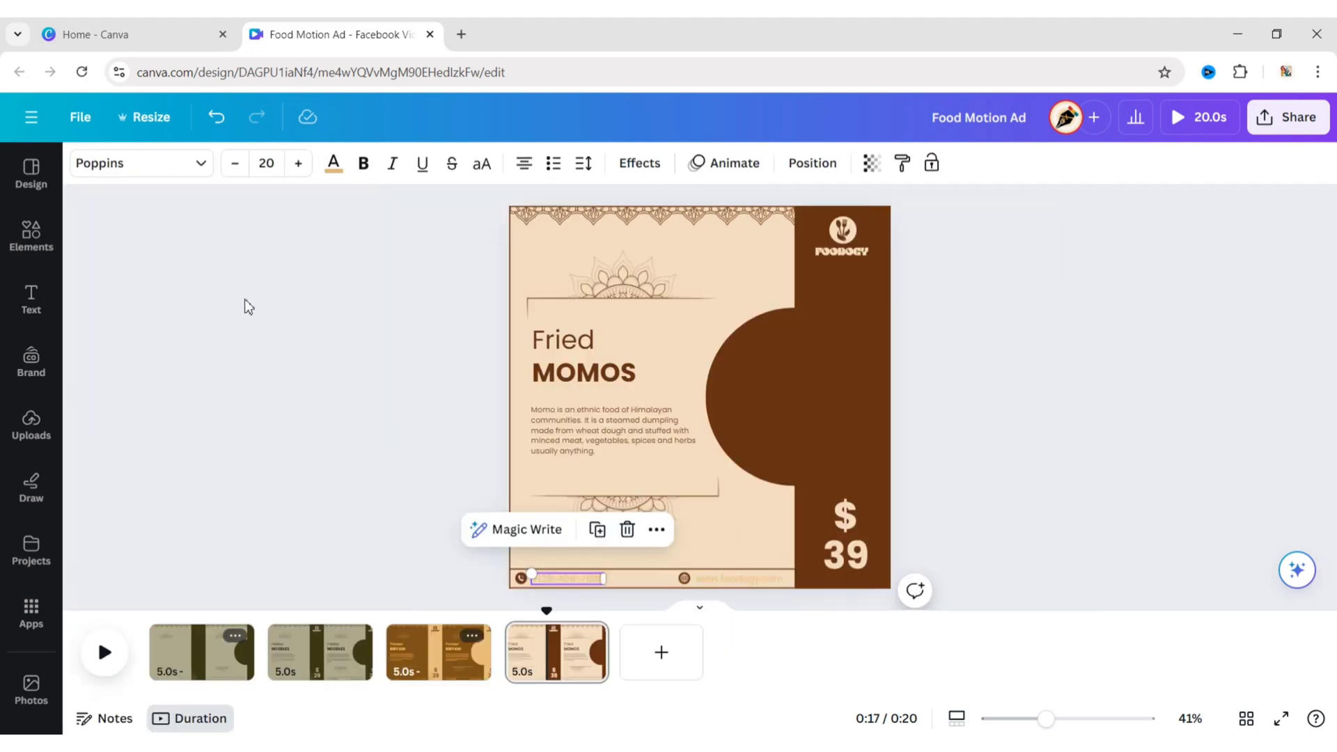
left_click(334, 163)
left_click(238, 269)
left_click(895, 578)
left_click(397, 365)
Edit the price text on the Fried Momos page.
left_click(845, 555)
left_click(846, 555)
left_click(1050, 533)
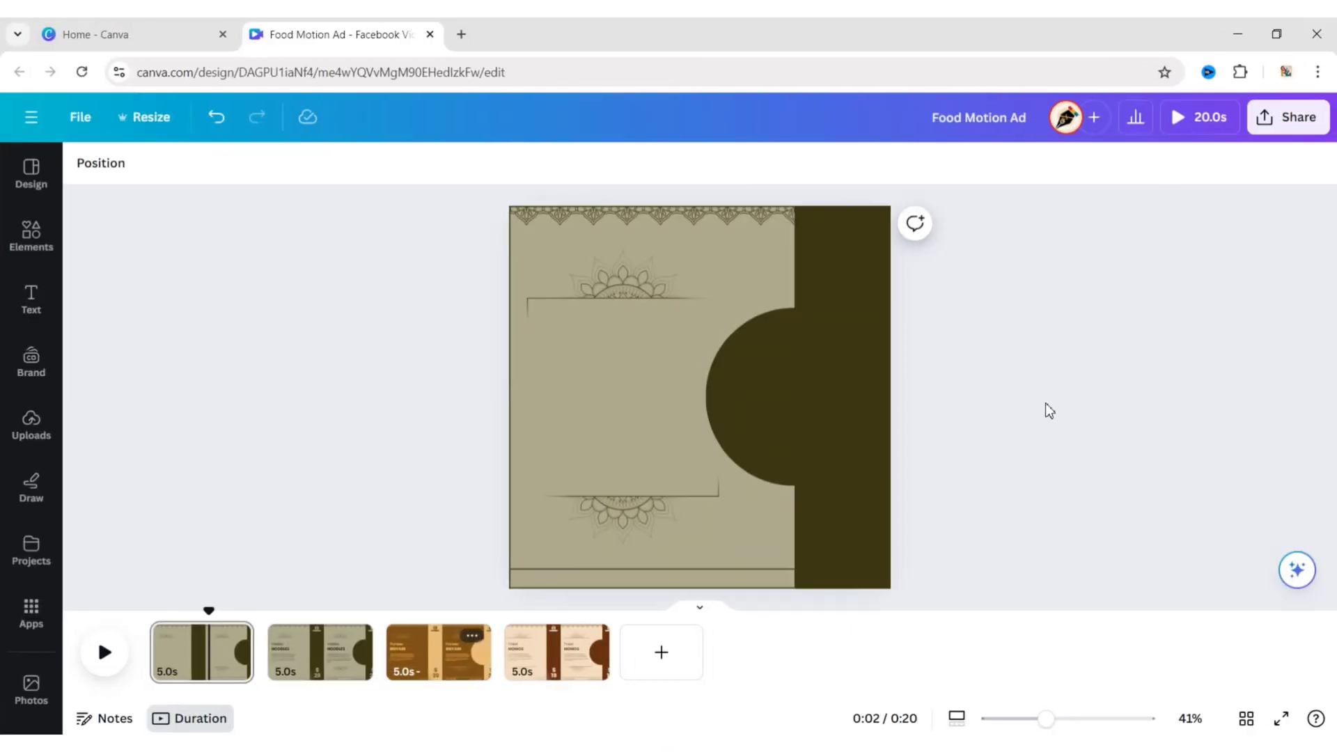
Search the elements library for "noodles" photos and add the top-view round noodle bowl to the first page.
left_click(28, 255)
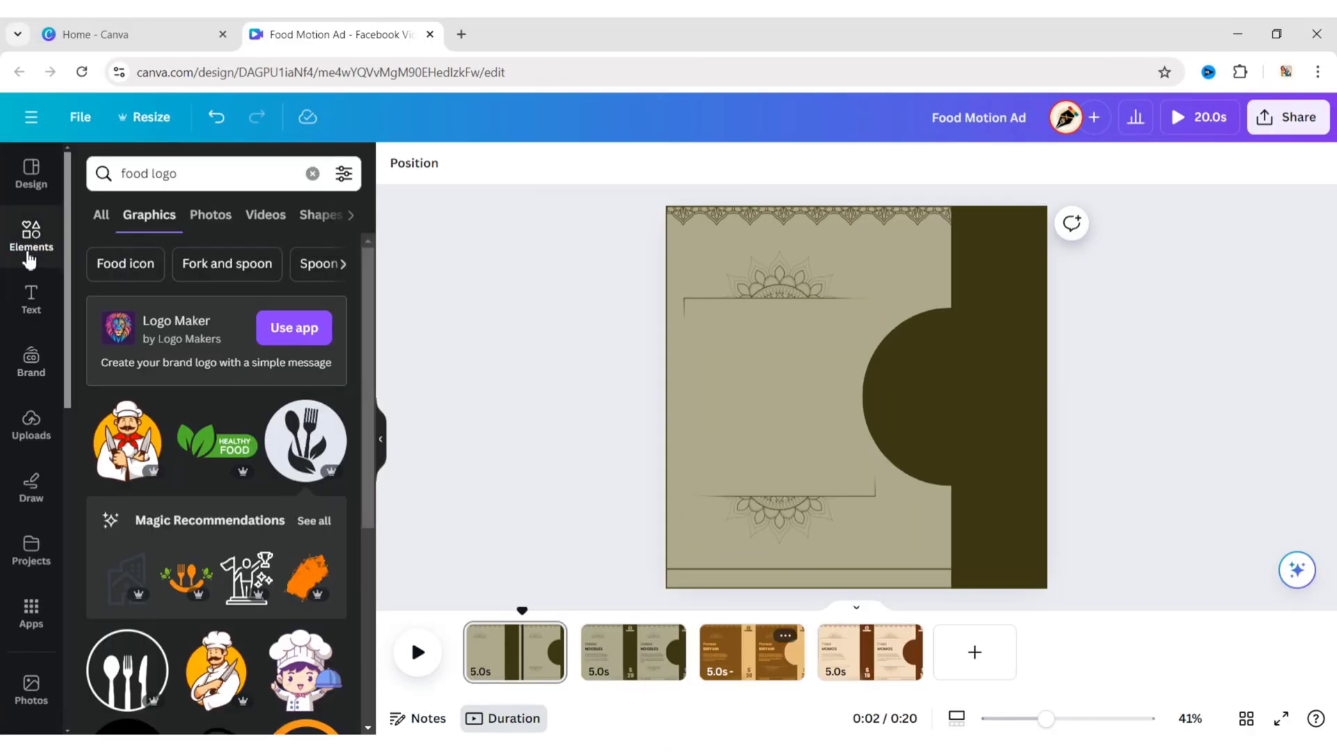
left_click(311, 174)
type("nood")
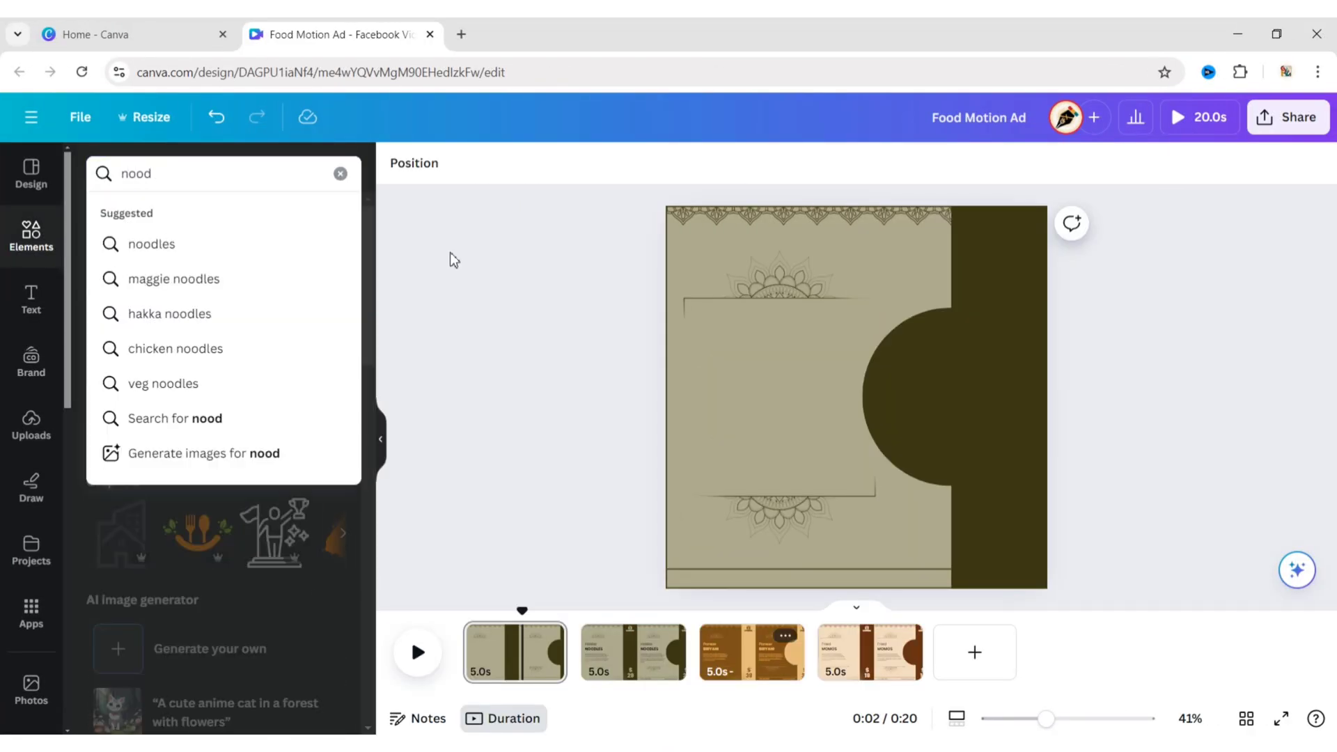
key("Return")
left_click(215, 218)
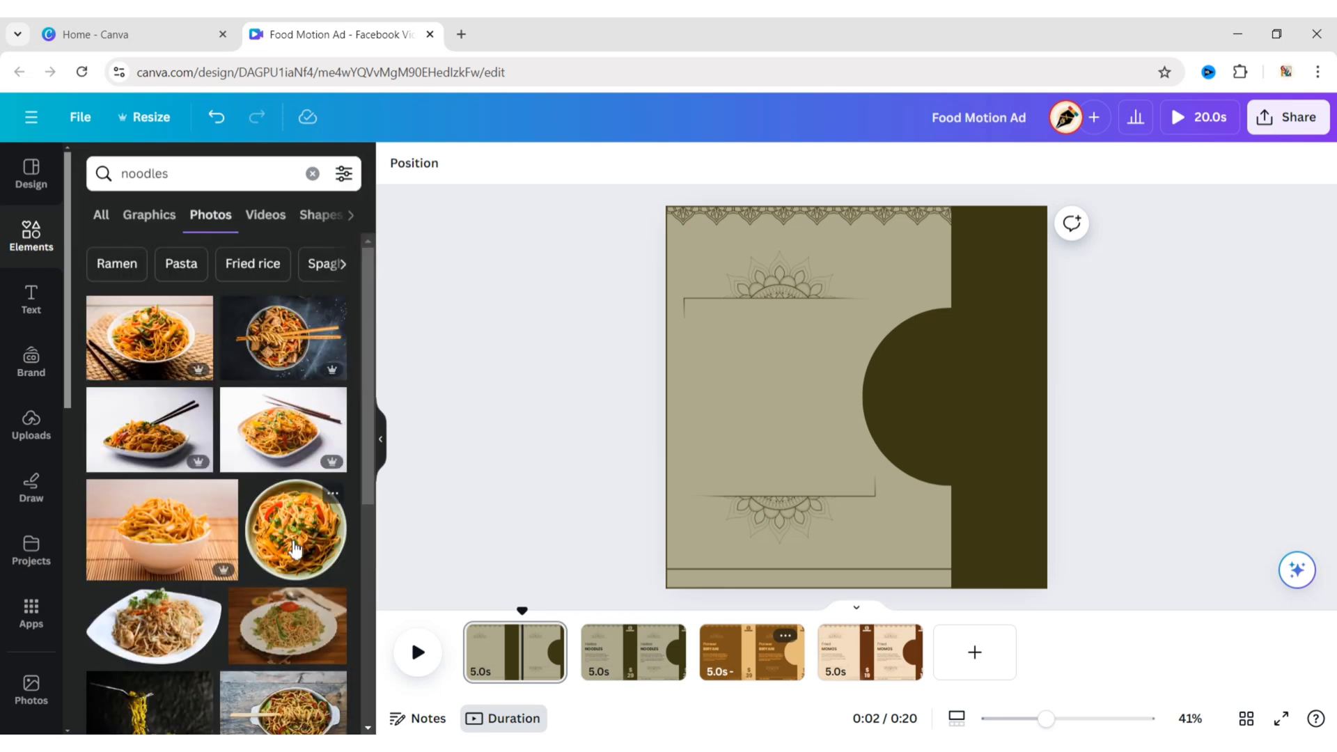
left_click(294, 546)
Remove the background from the noodle bowl photo.
left_click(422, 168)
left_click(124, 304)
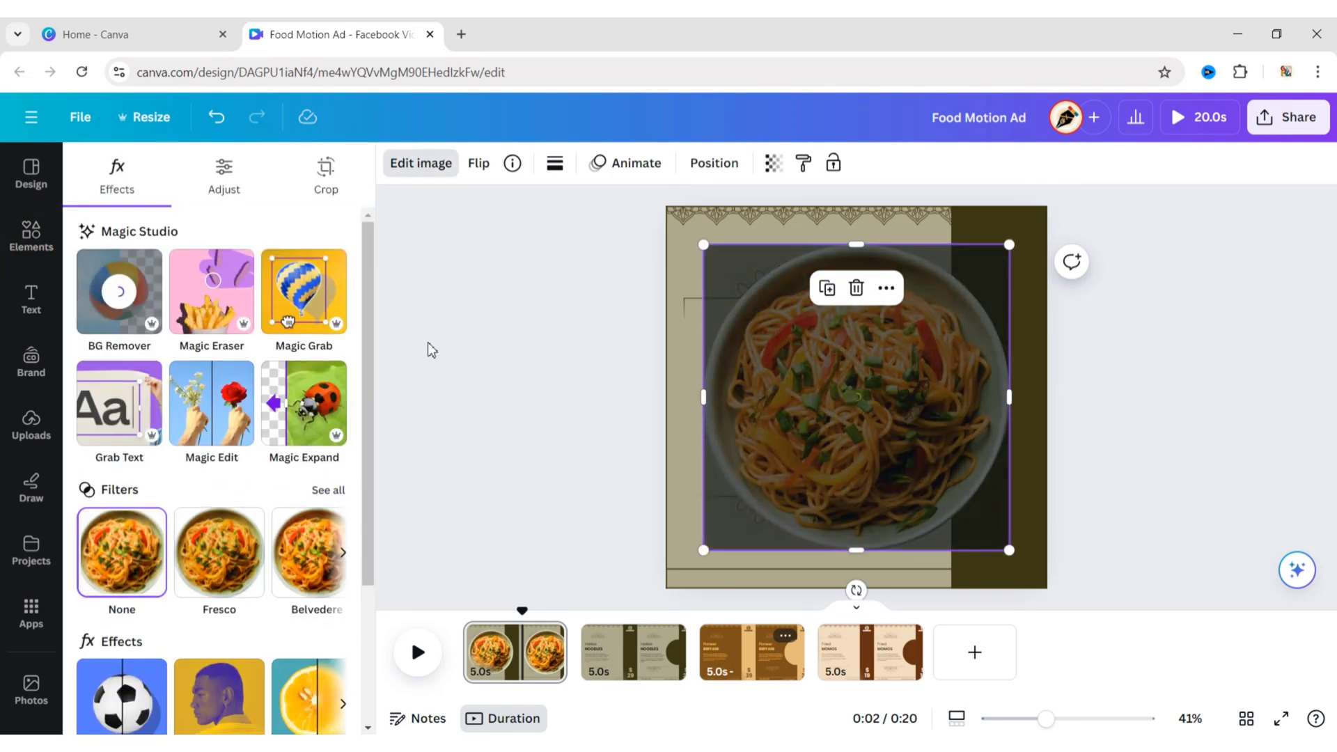
left_click(421, 163)
Shrink the noodle bowl to about a third of its size and place it over the upper mandala ornament.
left_click_drag(704, 244, 912, 453)
left_click_drag(960, 500, 779, 293)
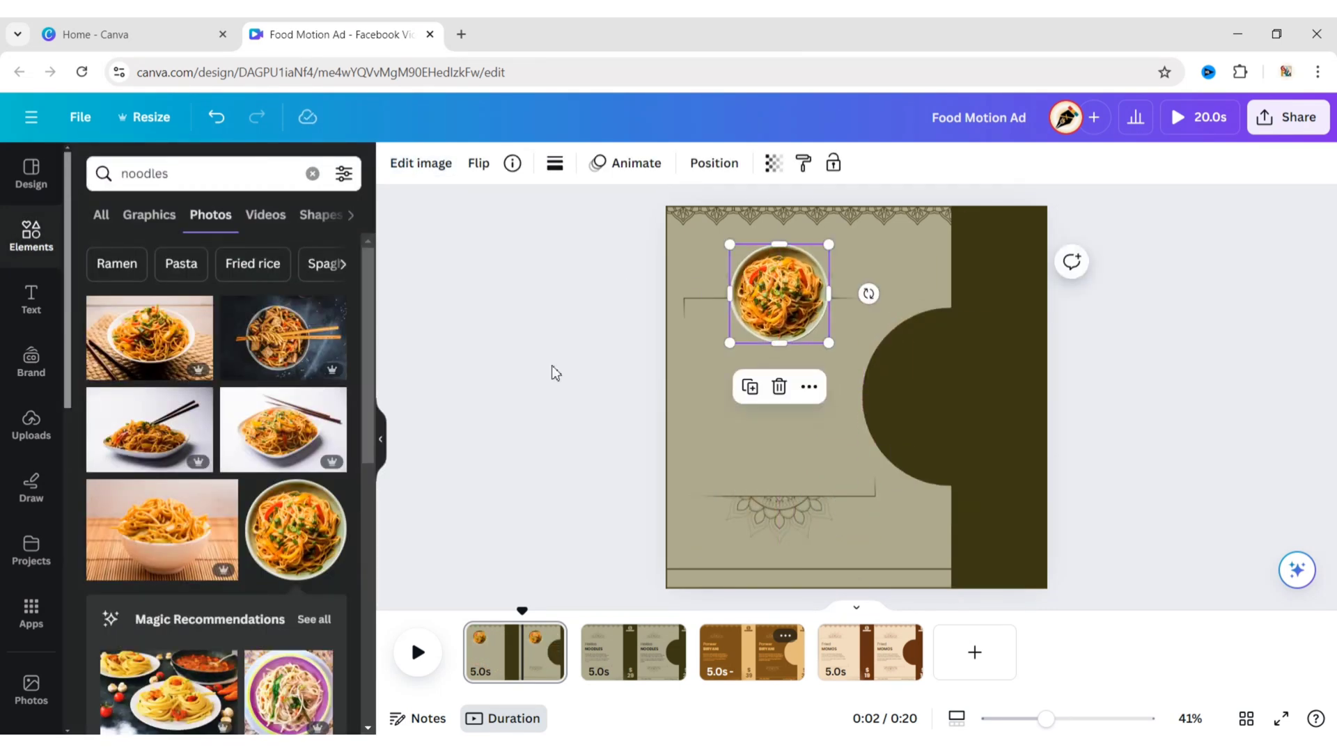
left_click(554, 372)
Search the elements library for "biryani" photos, filter them to square images, and add the round rice plate with lime slices.
left_click(311, 175)
type("biryani")
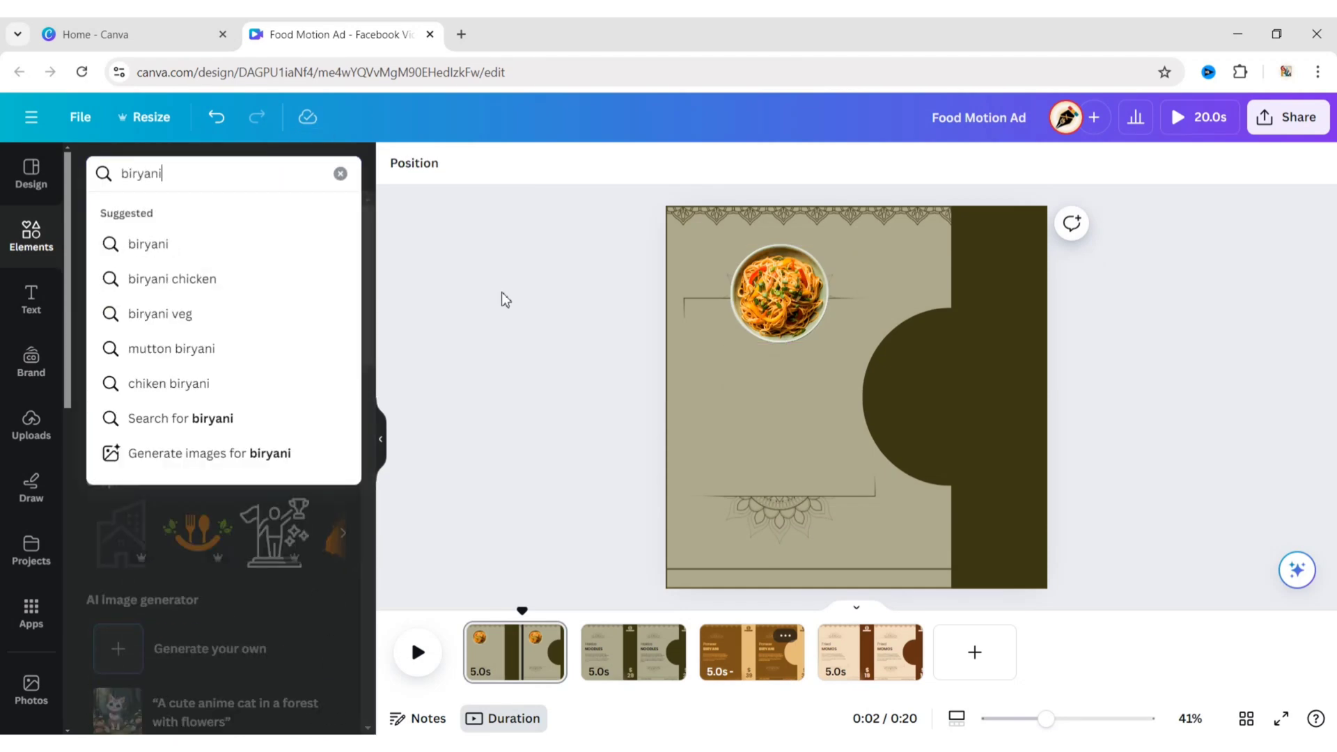
key("Return")
left_click(202, 216)
scroll(221, 348, "down", 3)
scroll(221, 348, "up", 3)
left_click(343, 173)
left_click(122, 412)
left_click(345, 178)
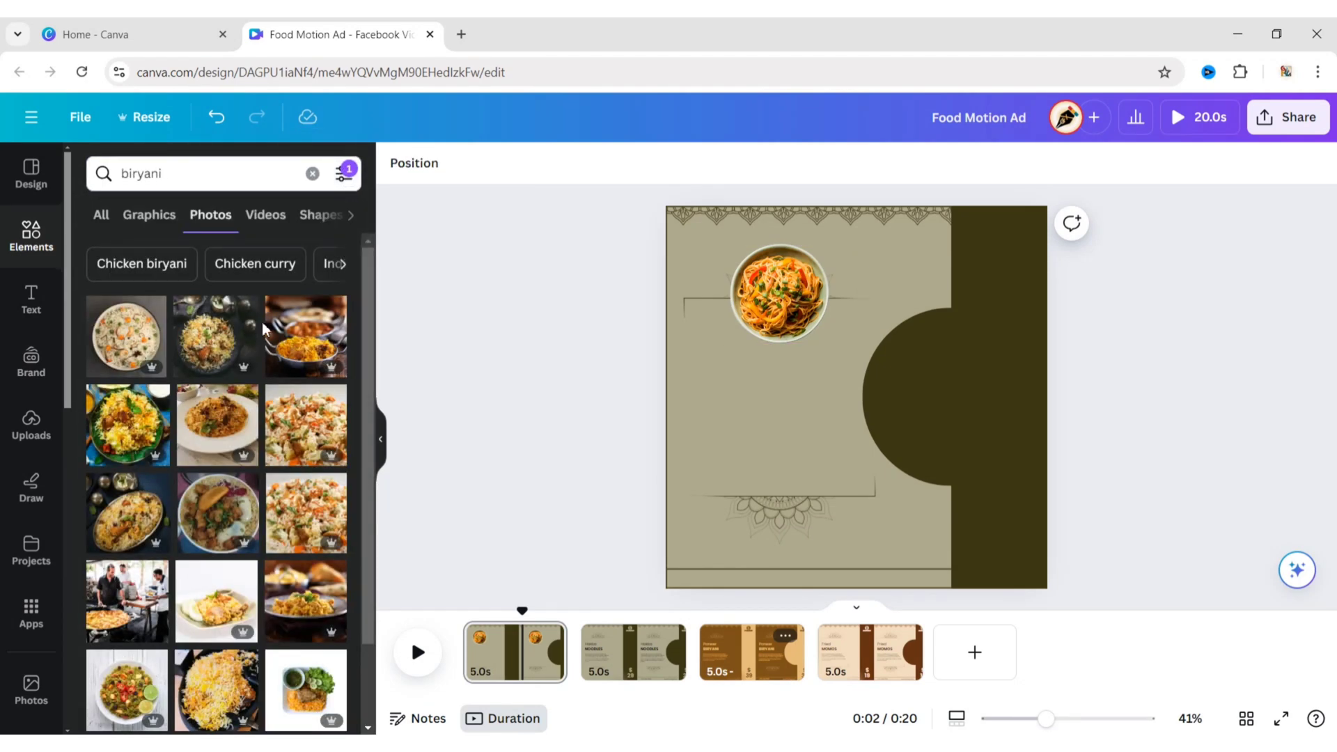
left_click(127, 690)
Remove the biryani photo's background, shrink it to about 40% of its size and place it beside the noodle bowl.
left_click(421, 163)
left_click(107, 301)
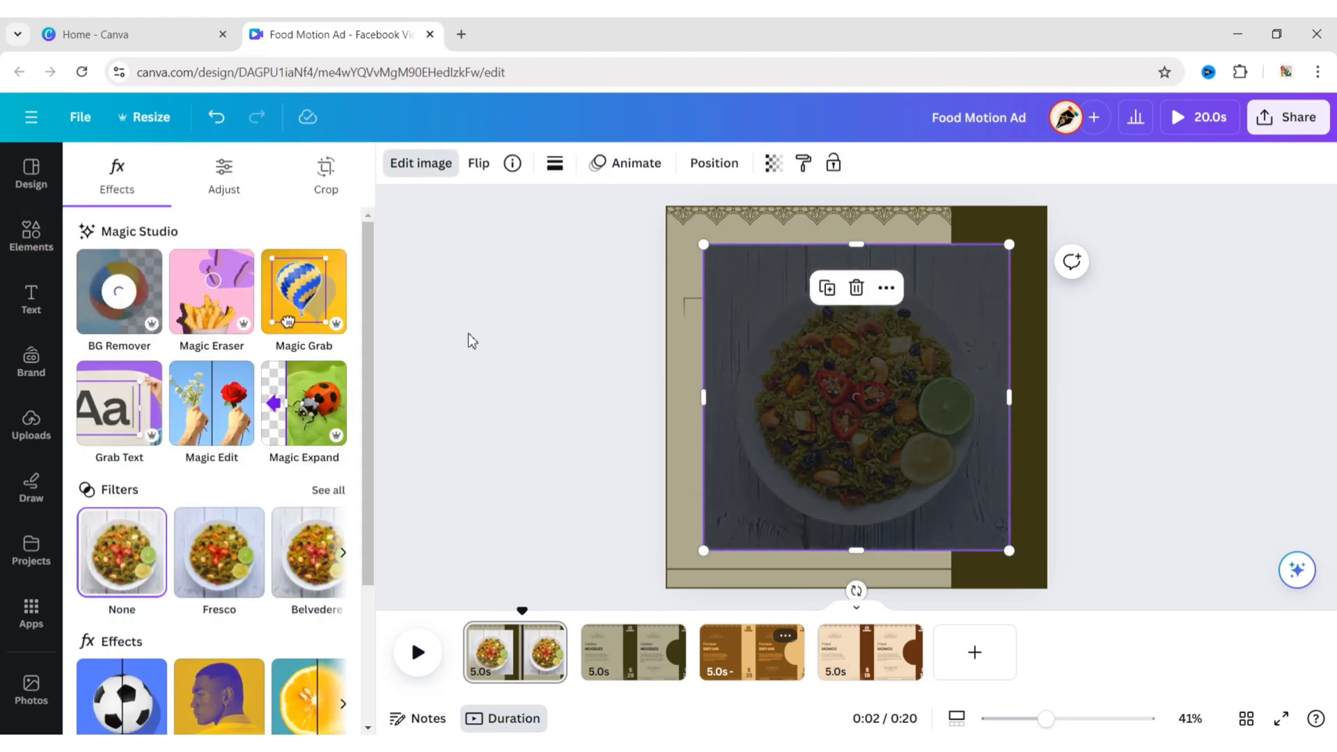
left_click_drag(703, 245, 883, 425)
left_click_drag(946, 487, 878, 279)
Search the photo library for "momo" and add the round plate of fried momos with the dip bowl to the page.
left_click(313, 174)
type("momo")
key("Return")
left_click(228, 225)
left_click(137, 347)
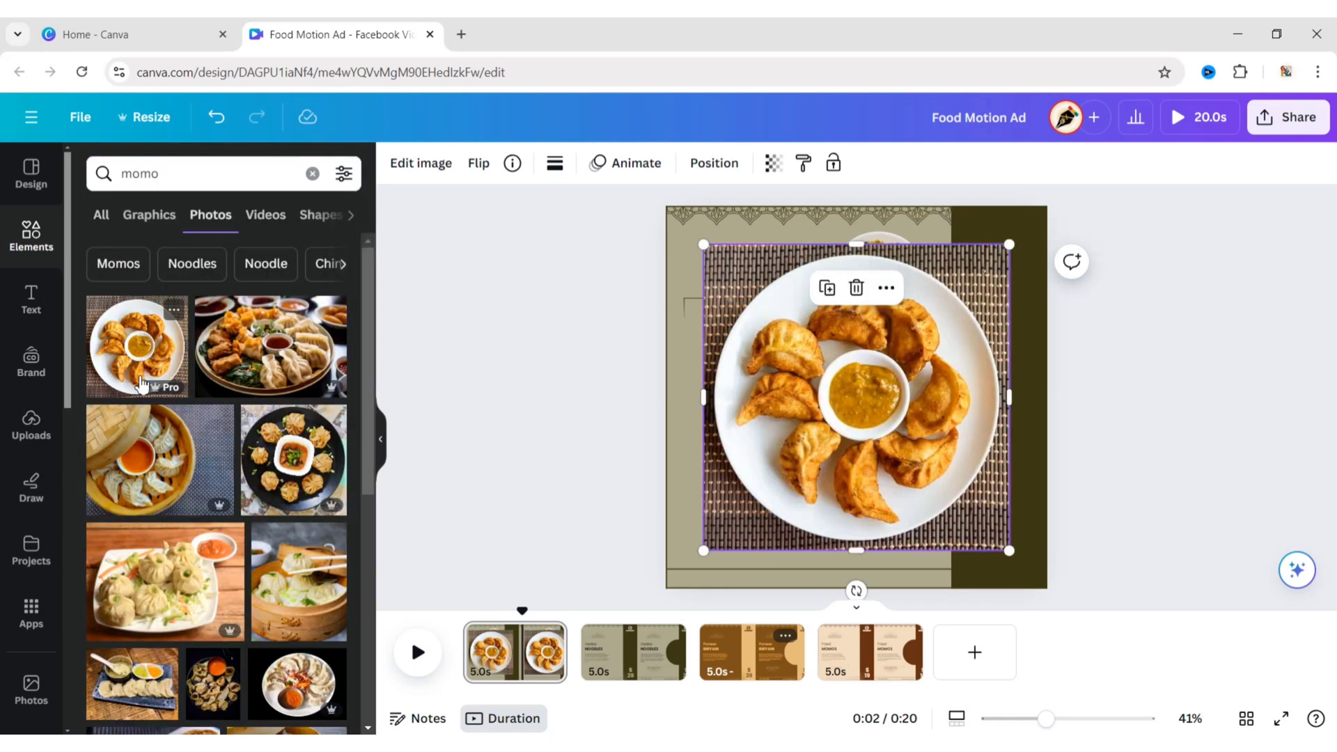
Remove the momo photo's background and shrink the plate to about a third of its size beside the other dishes.
left_click(420, 163)
left_click(107, 300)
left_click(381, 439)
left_click_drag(547, 245, 747, 445)
left_click_drag(806, 498, 631, 399)
Arrange the three dishes in a vertical column with momos at the top, noodles in the middle and biryani at the bottom.
left_click_drag(618, 284, 618, 390)
left_click(1185, 439)
left_click_drag(697, 342, 597, 462)
left_click_drag(684, 463, 677, 452)
left_click_drag(603, 413, 612, 542)
left_click_drag(631, 390, 627, 378)
Shrink the three dishes together to about a fifth of their size and place them beside the upper mandala ornament.
left_click(622, 274)
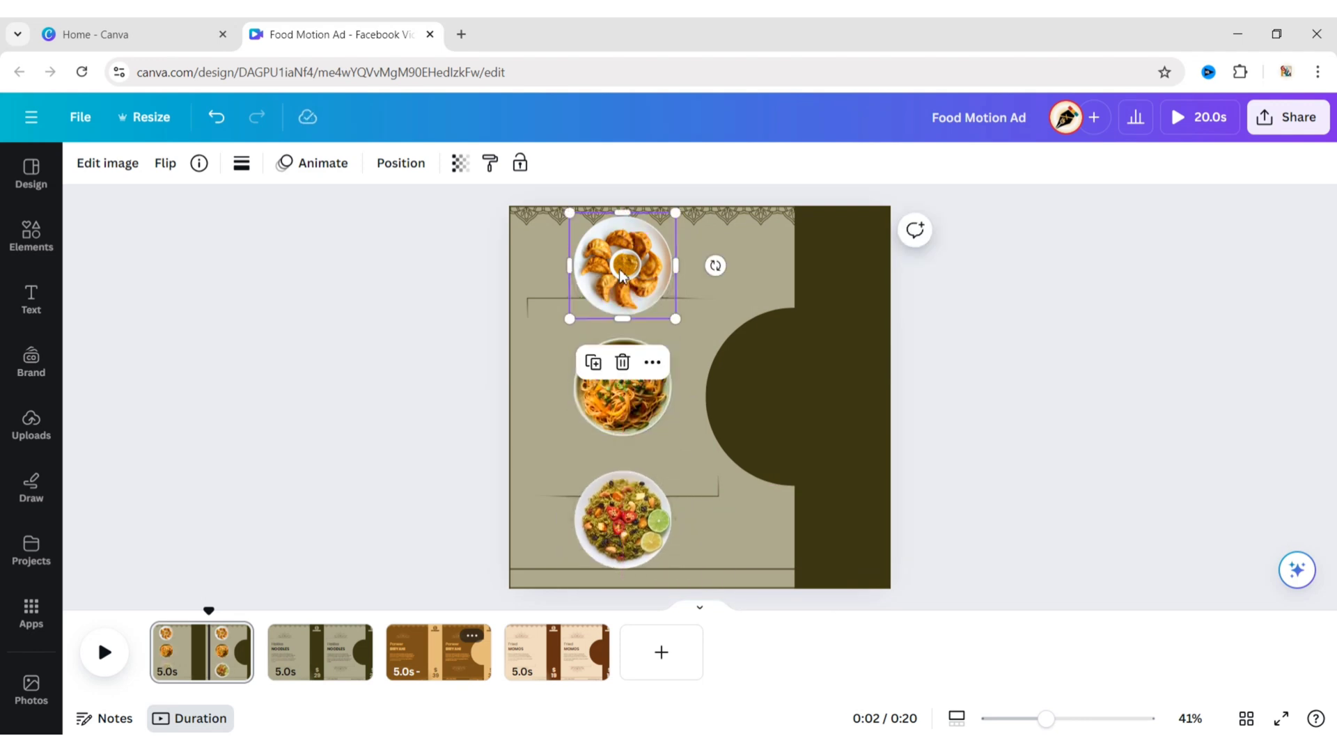
left_click(635, 375, "shift")
left_click(649, 524, "shift")
left_click_drag(681, 577, 588, 289)
left_click_drag(596, 334, 617, 377)
left_click(592, 344)
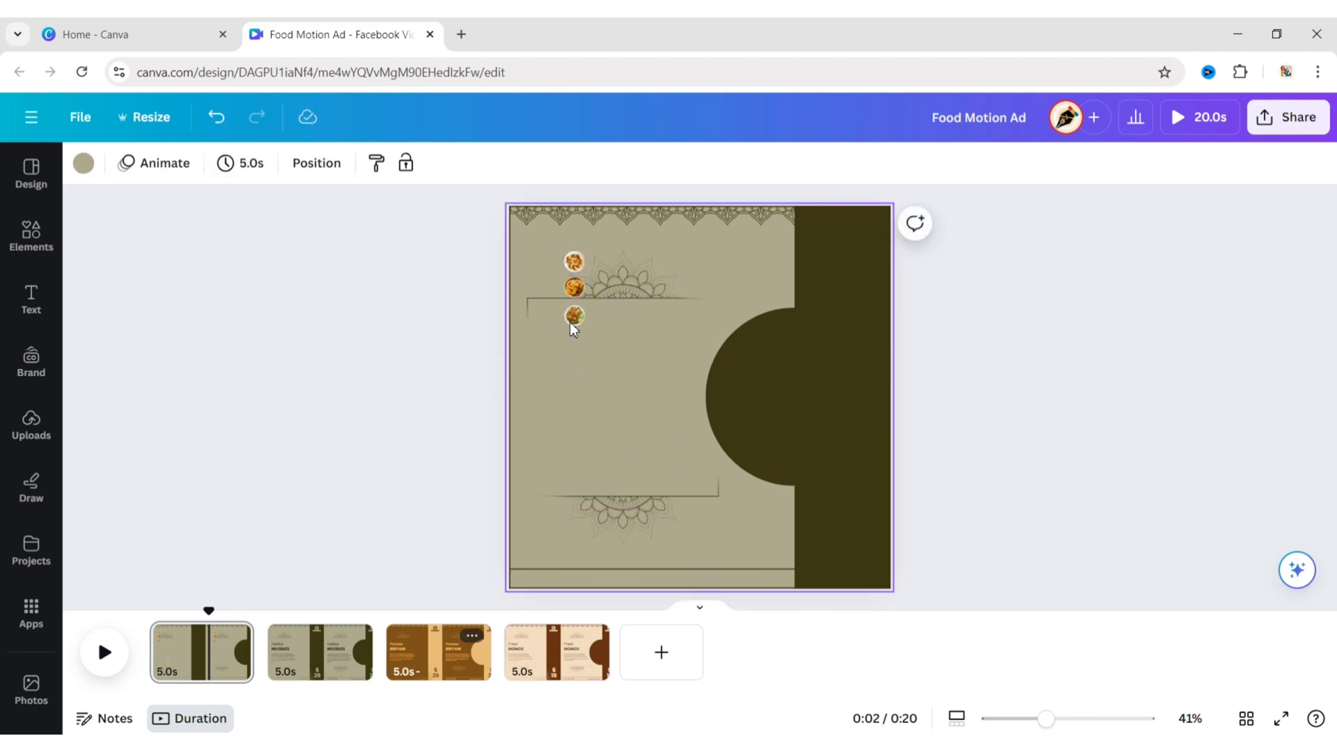
Spread the tiny dishes into a widely spaced column, with biryani moved to the middle and noodles to the bottom.
left_click(575, 318)
left_click_drag(576, 318, 575, 464)
left_click_drag(576, 287, 577, 511)
left_click(578, 435)
left_click_drag(577, 466, 575, 342)
left_click_drag(577, 512, 574, 410)
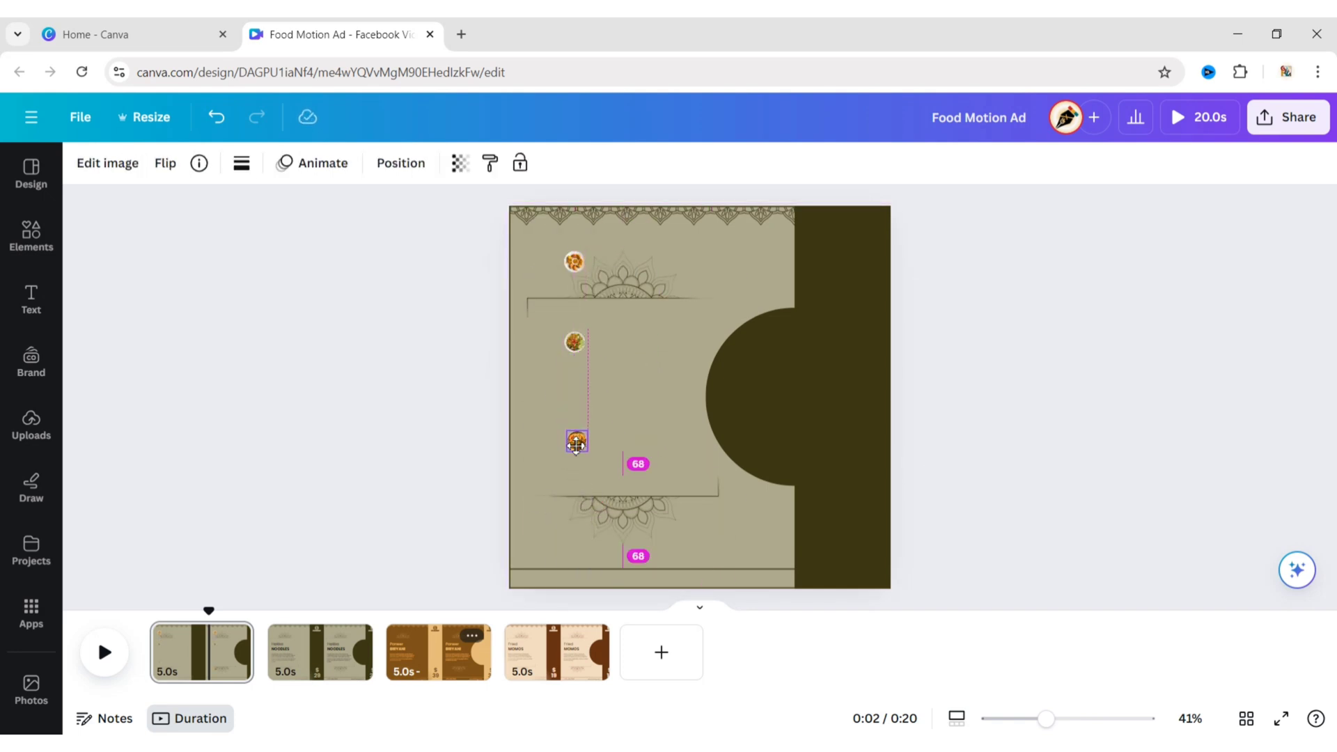
left_click_drag(575, 479, 576, 477)
mouse_move(575, 342)
left_mouse_down()
mouse_move(576, 376)
mouse_move(576, 358)
left_mouse_up()
left_click_drag(579, 471, 578, 461)
left_click(605, 453)
Draw a line, shorten it to about a dish's width in dark olive, and place it below the dish column.
left_click(17, 245)
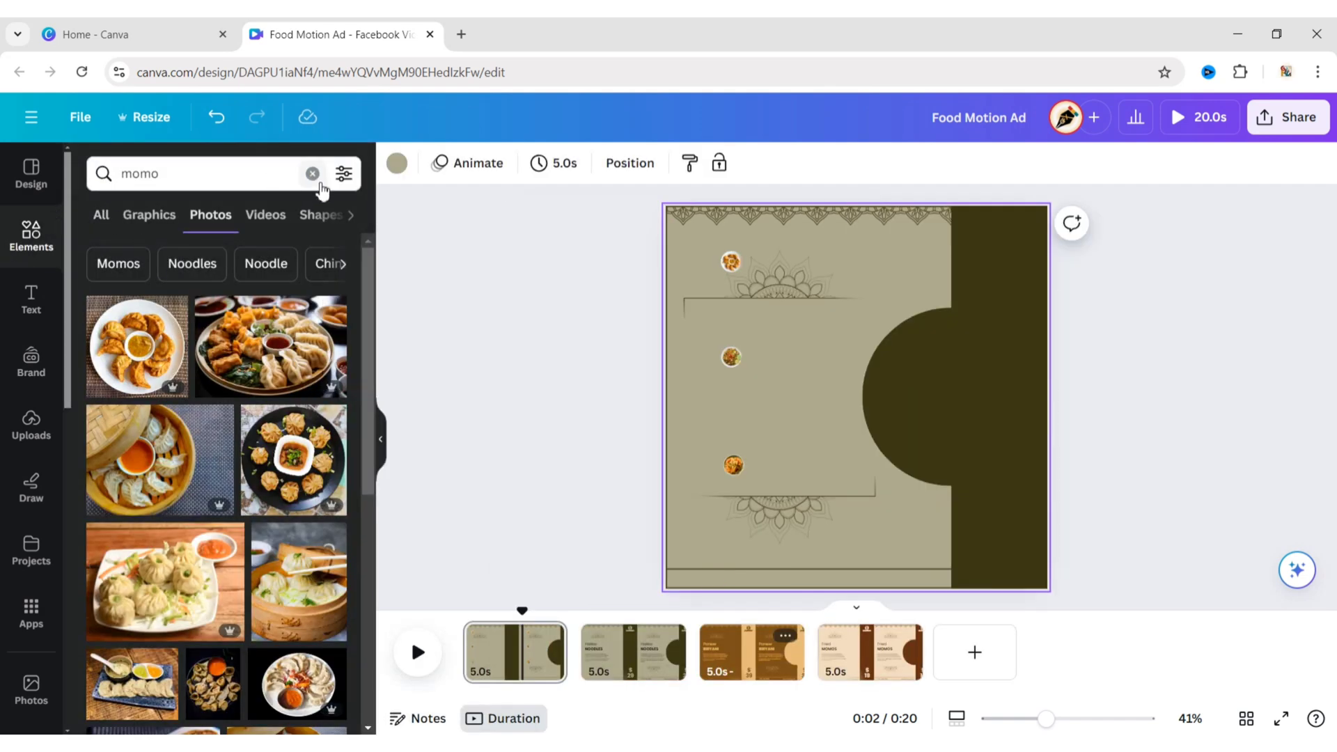
left_click(304, 176)
key("l")
left_click(384, 446)
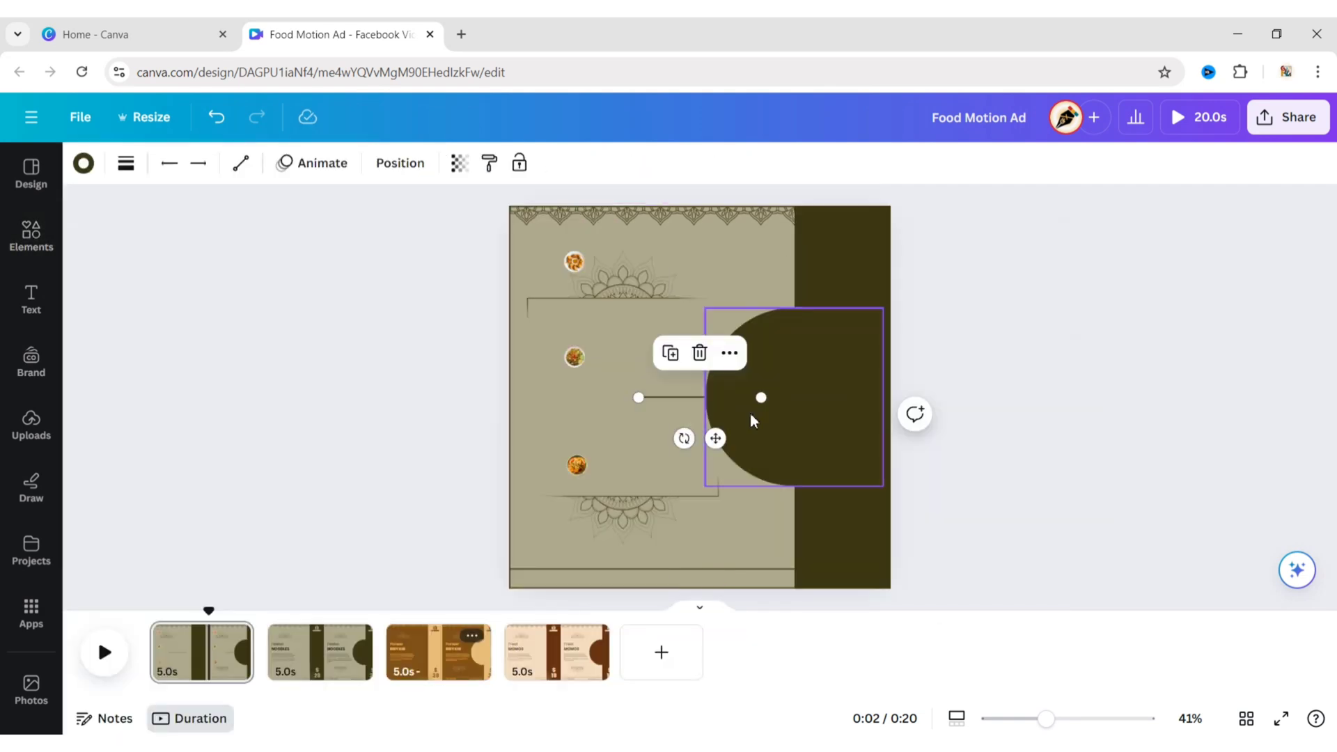
left_click_drag(767, 399, 592, 583)
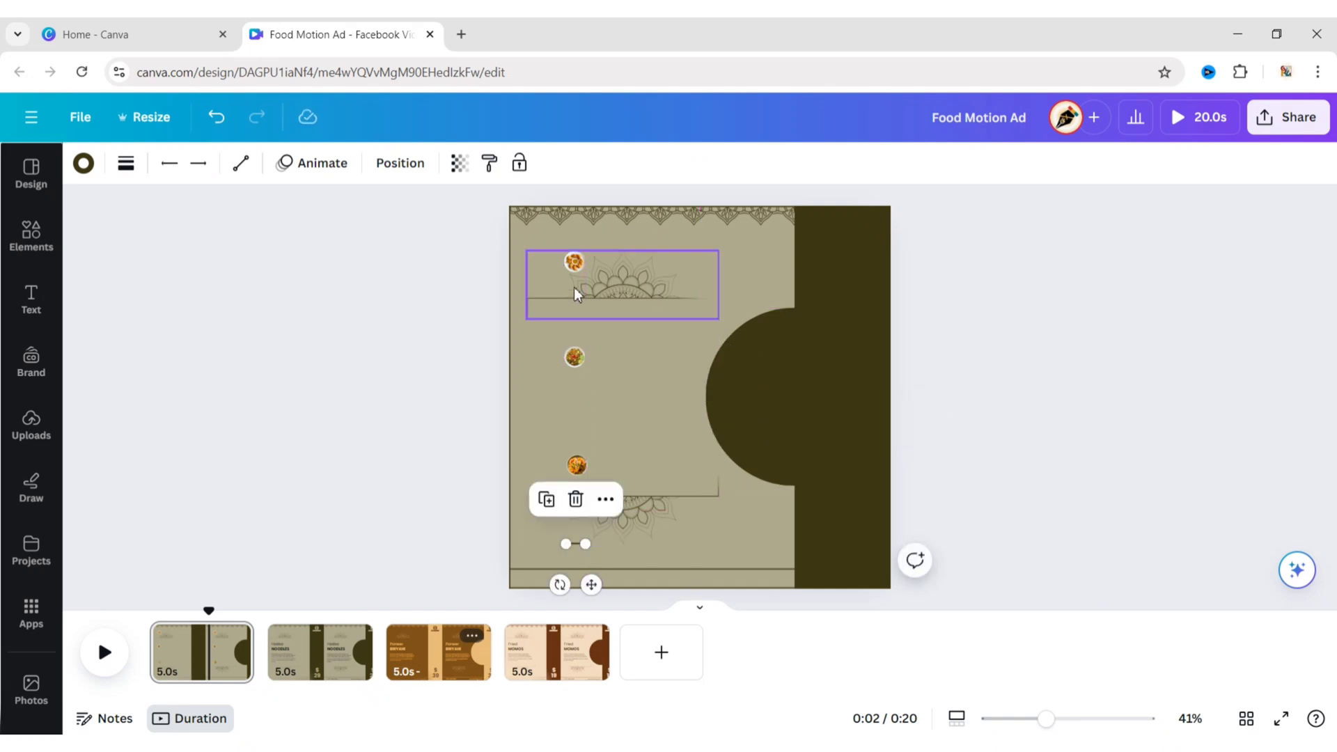
left_click(84, 163)
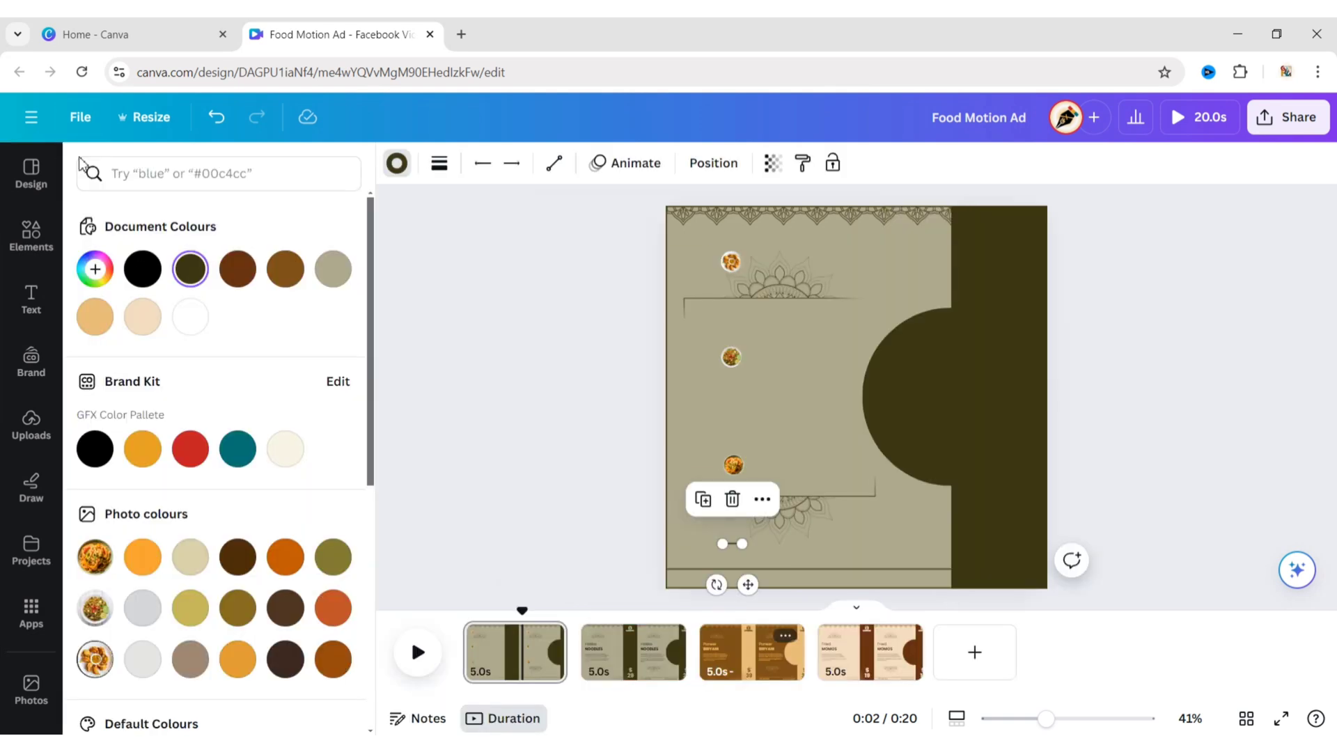
left_click(184, 278)
left_click(478, 340)
Select the three dishes and the short line and tidy them up into an aligned, evenly spaced column.
left_click(571, 268)
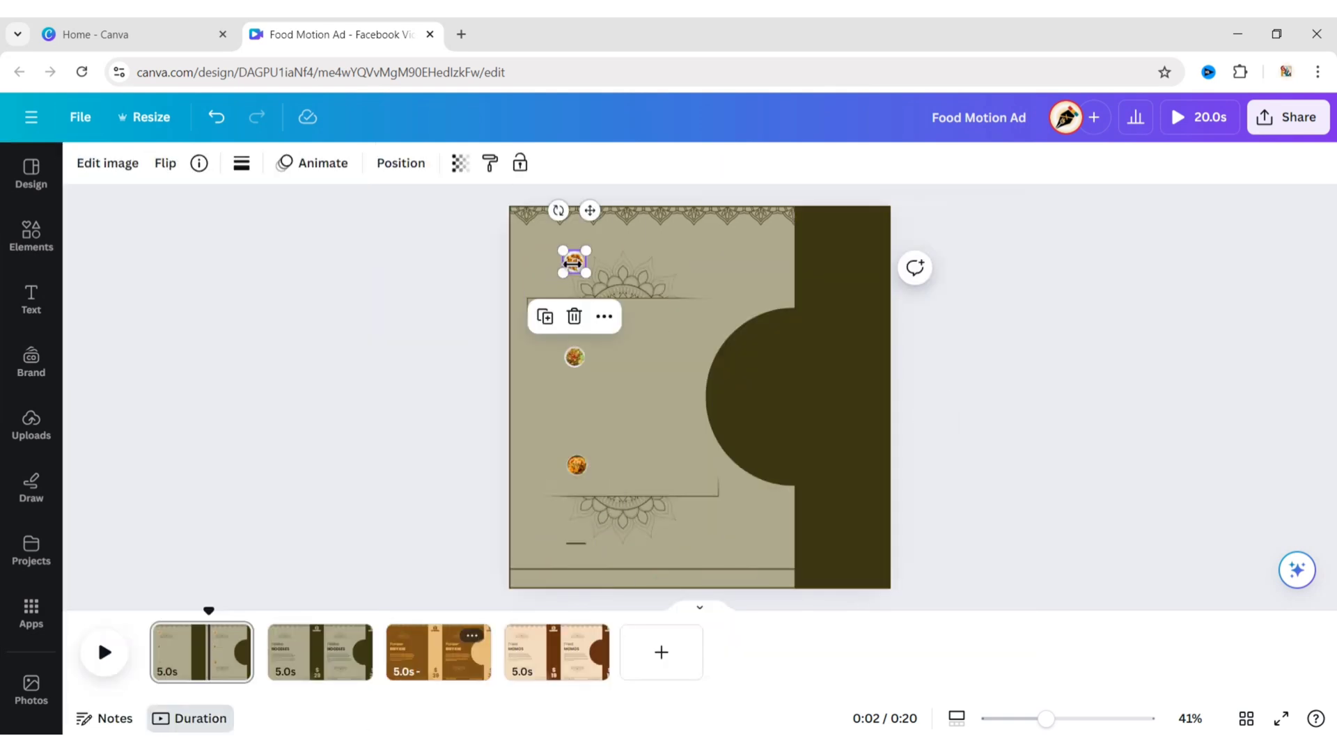
left_click(574, 357, "shift")
left_click(579, 467, "shift")
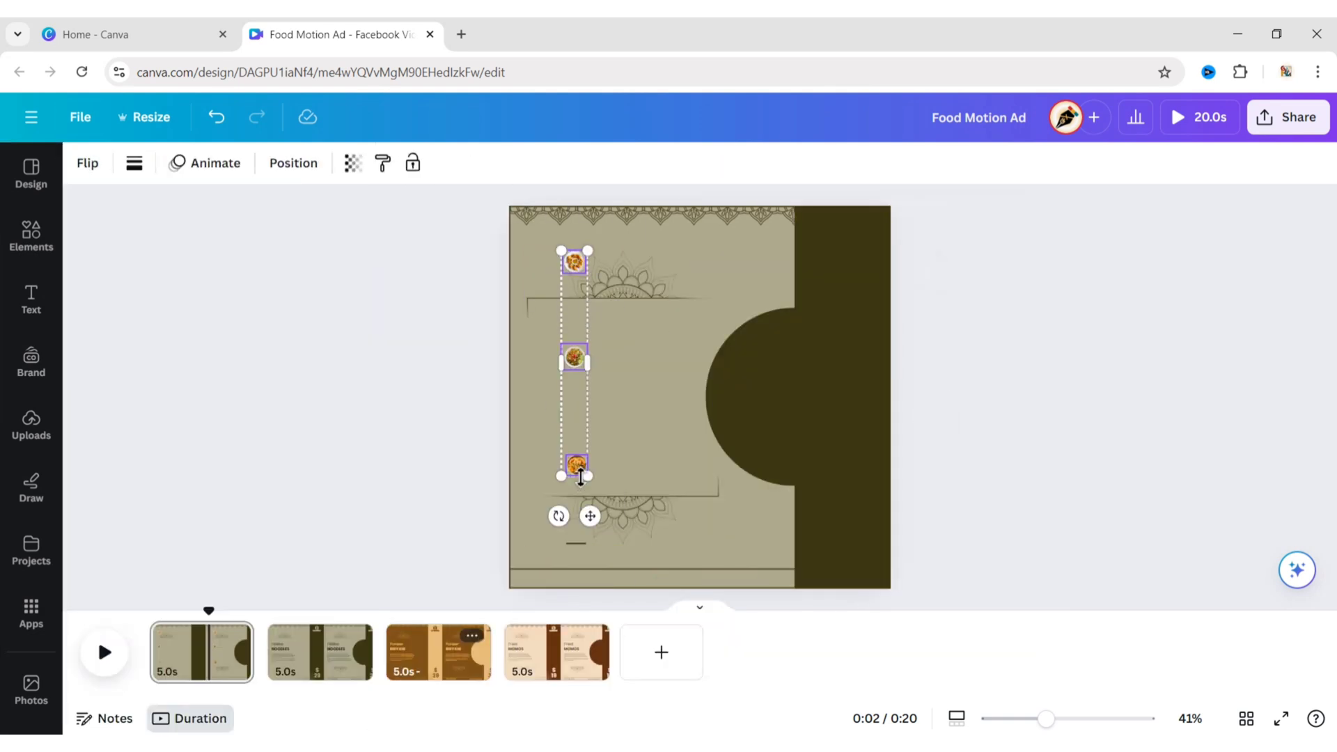
left_click(576, 545, "shift")
left_click(271, 167)
left_click(112, 504)
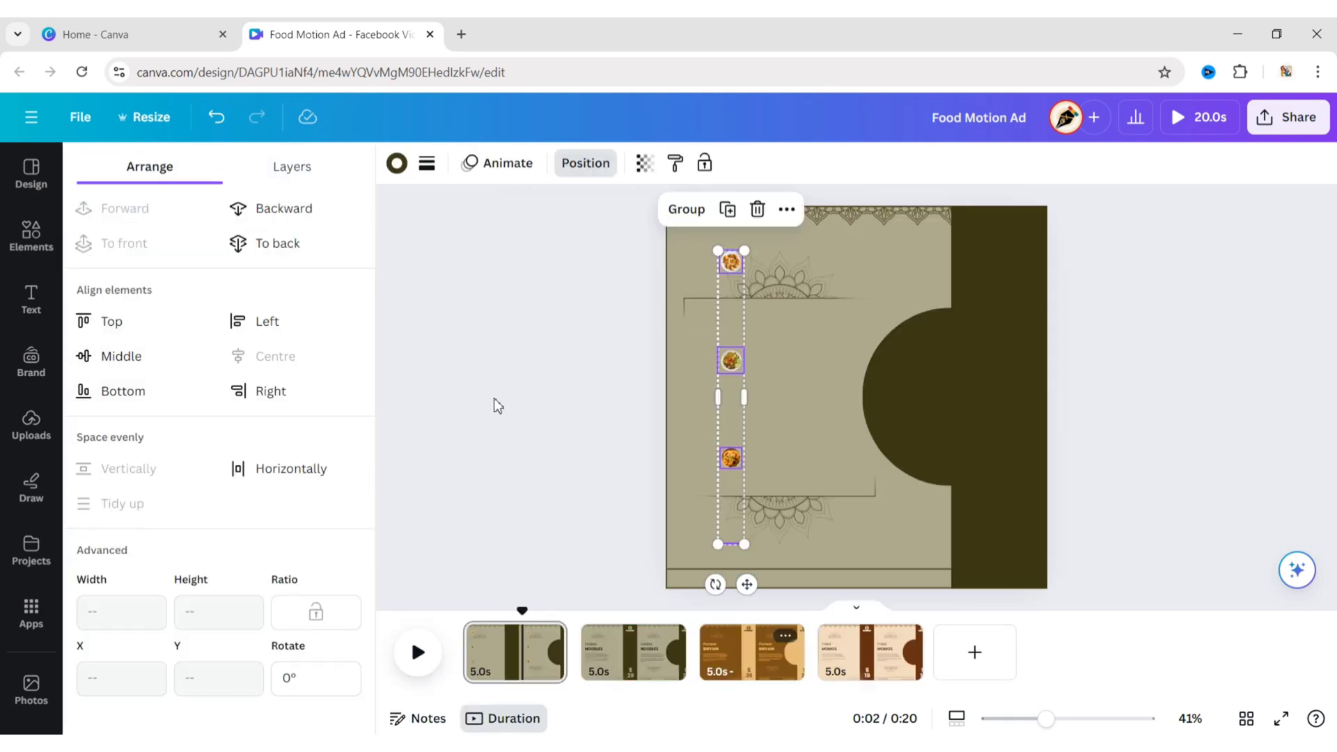
key("Escape")
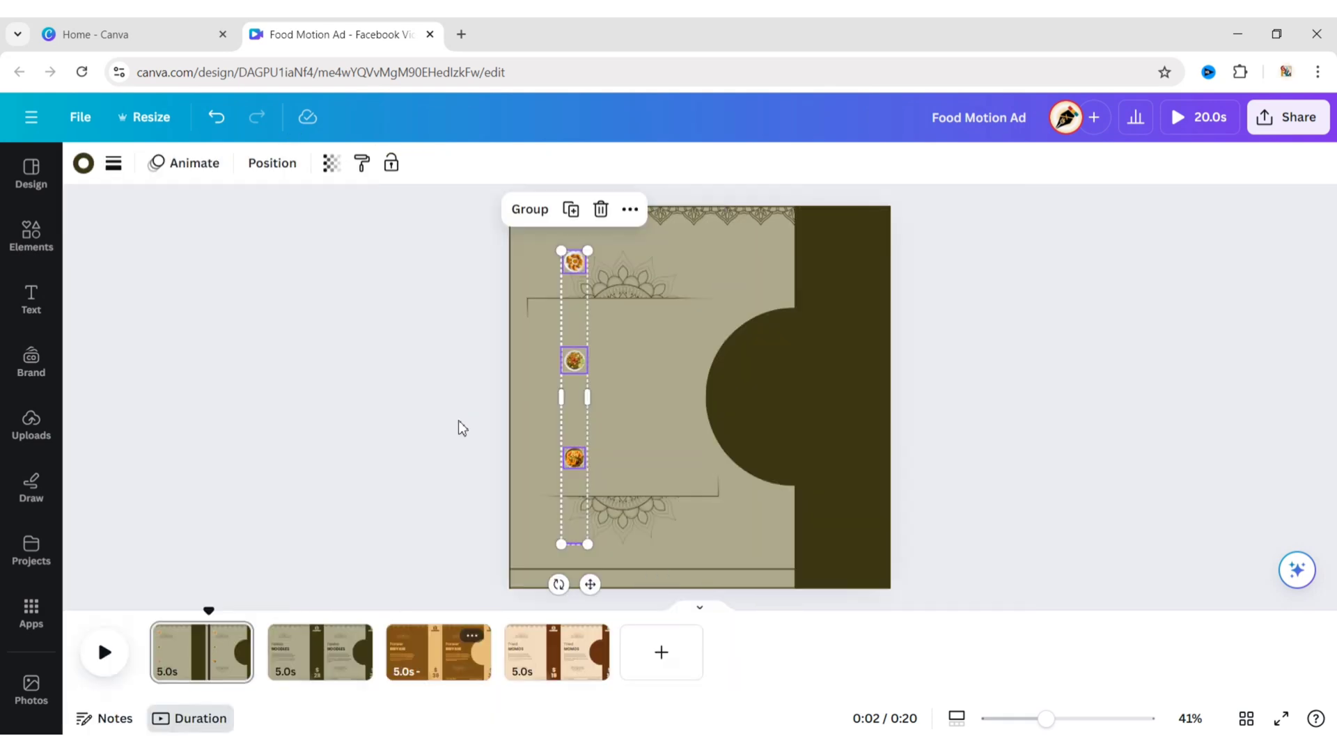
Group the dishes with the line and move the group off the page's upper edge, centred on the dark vertical band.
left_click(530, 210)
left_click_drag(597, 569, 805, 256)
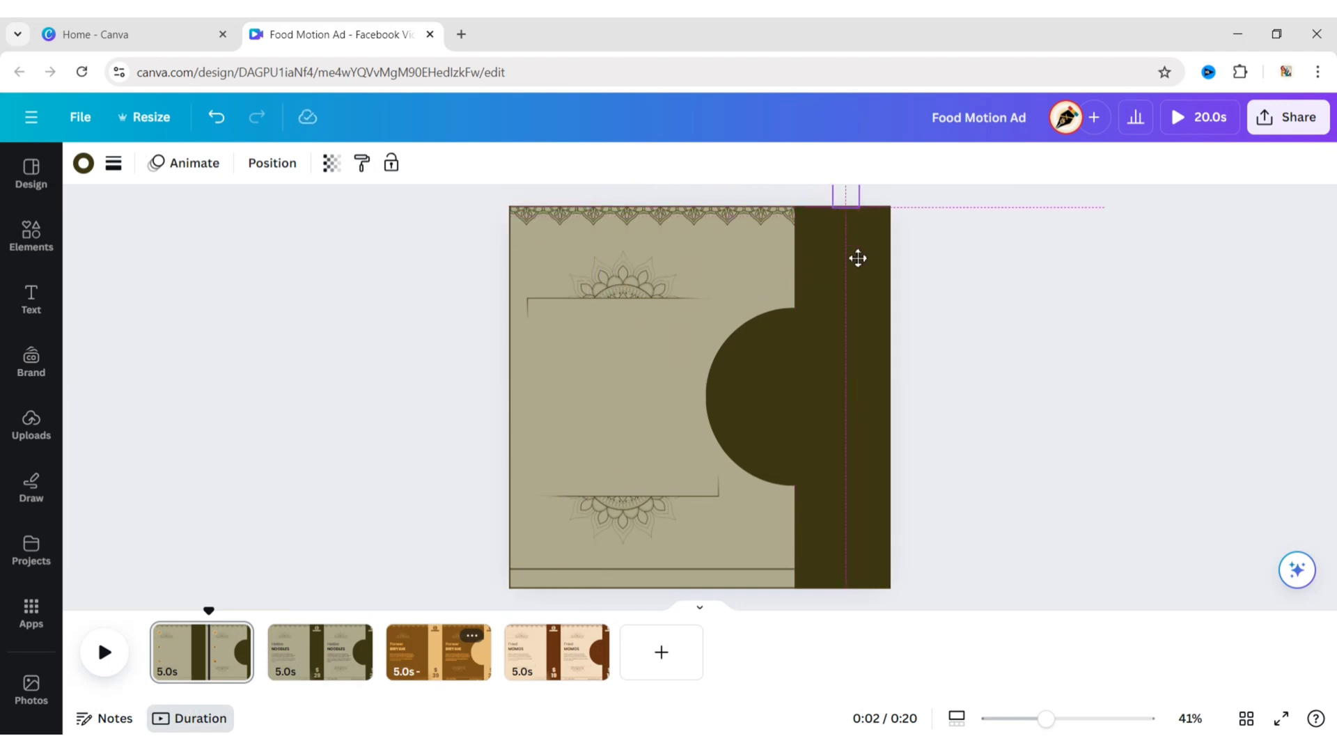
left_click_drag(858, 259, 859, 258)
left_click(980, 311)
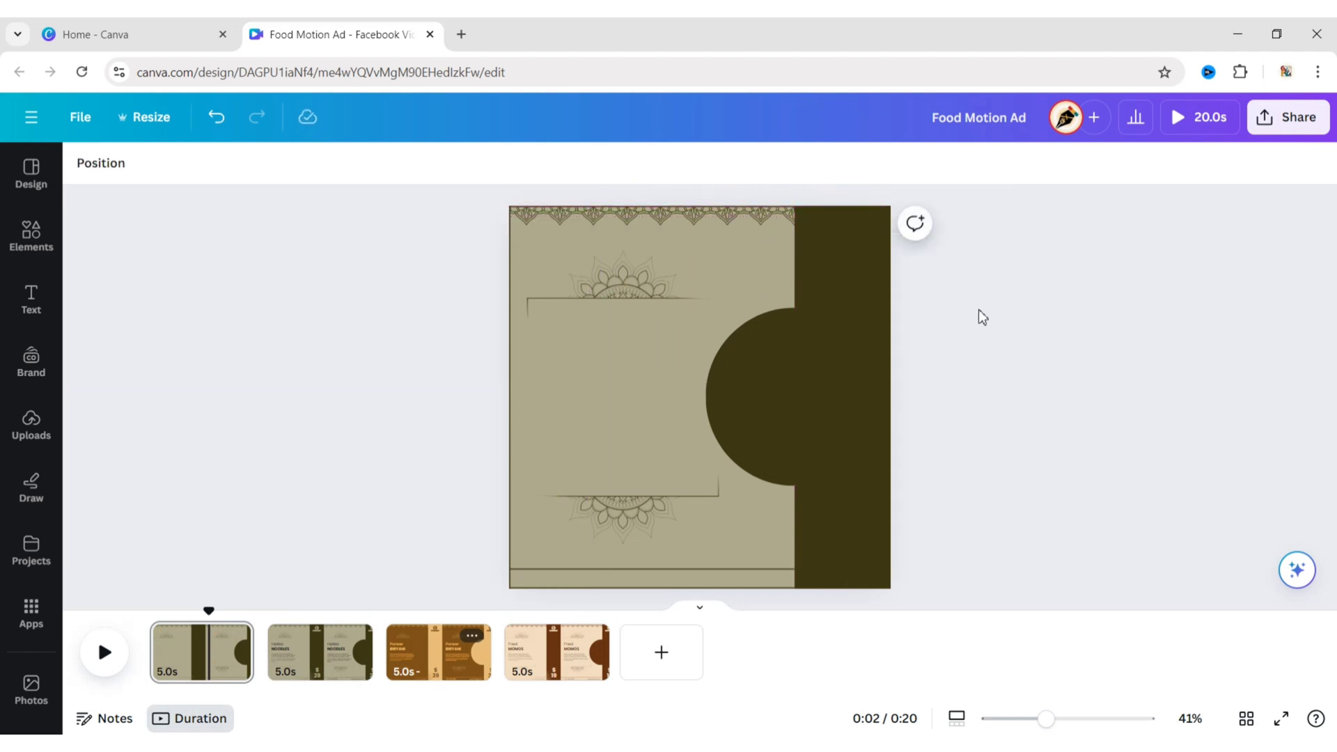
Animate the dark vertical band with a downward Wipe on both enter and exit at a faster speed.
left_click(868, 333)
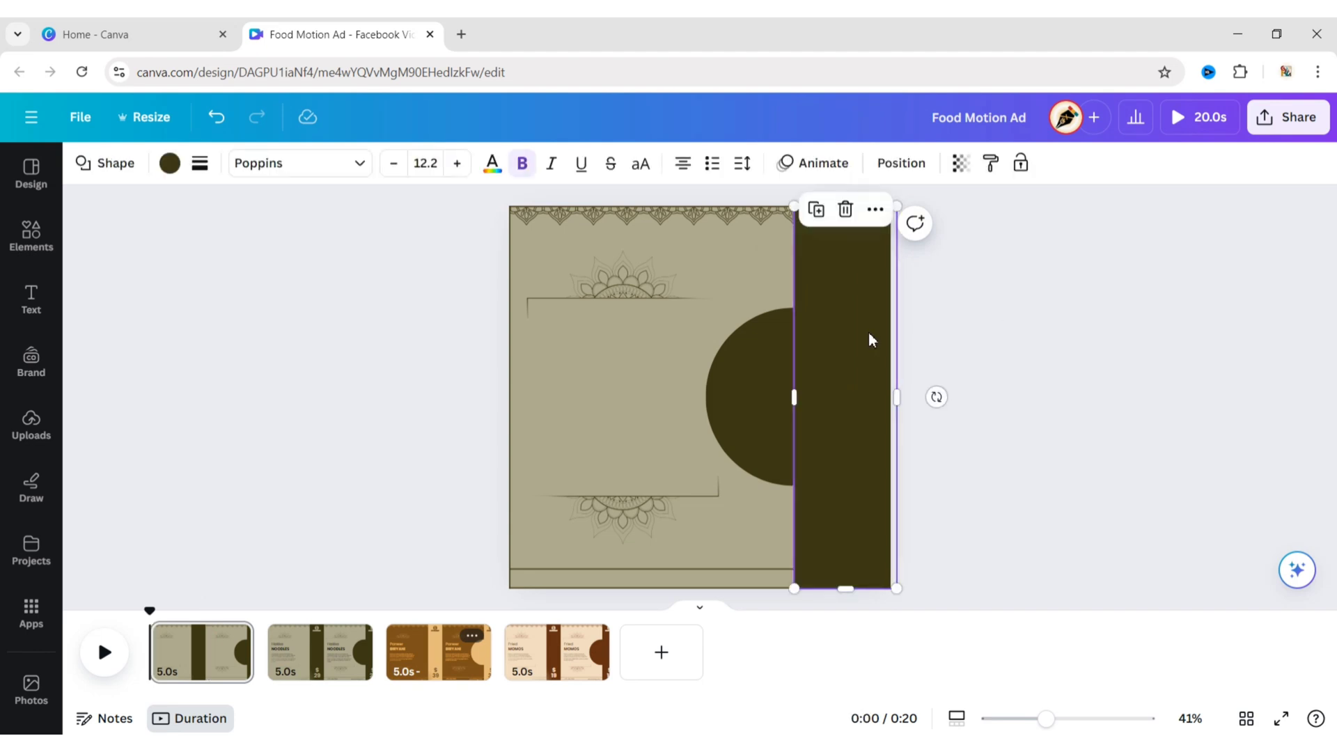
left_click(819, 164)
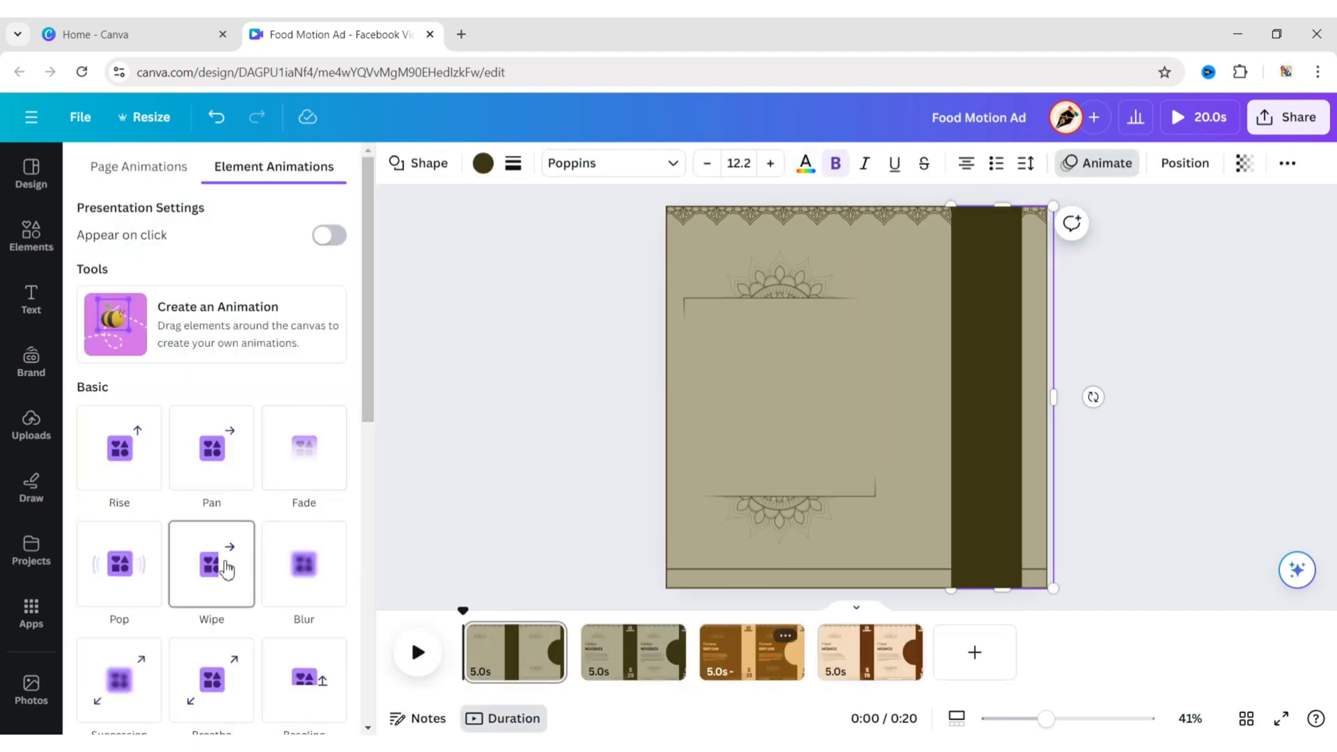
left_click(230, 563)
left_click(316, 682)
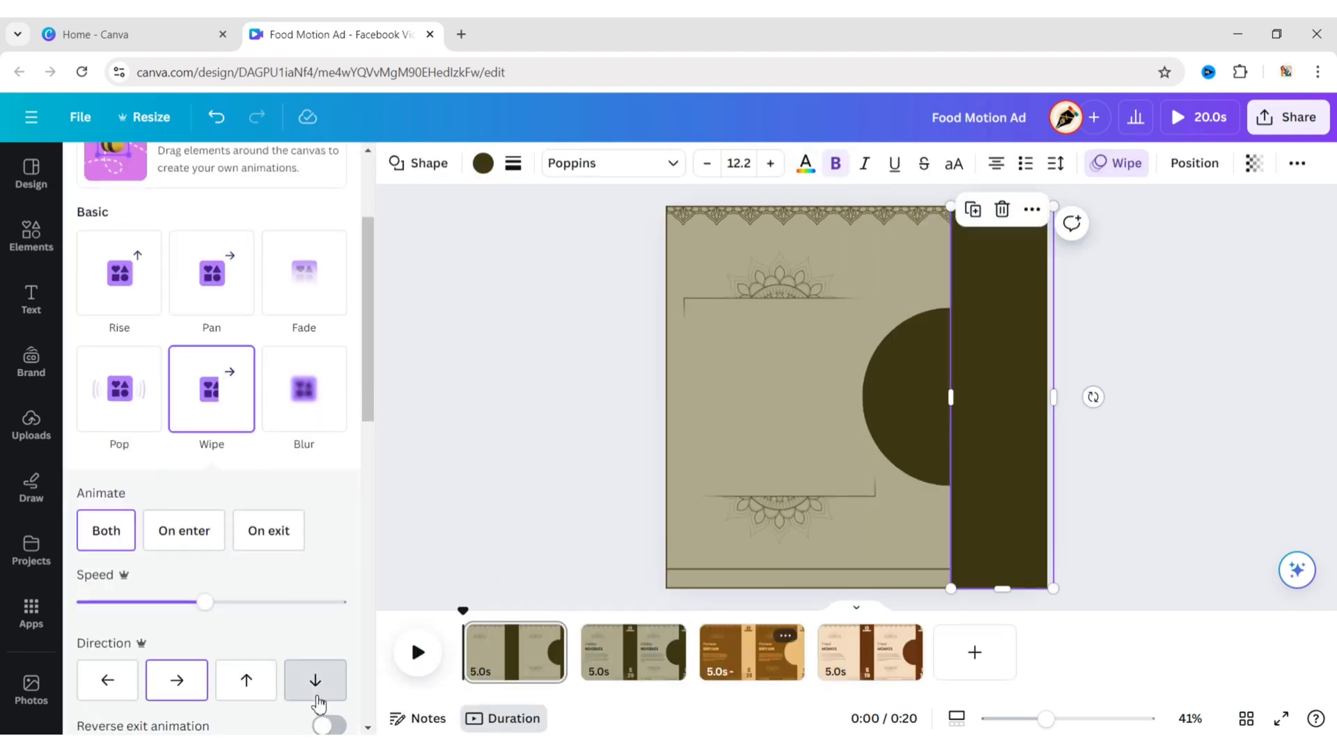
left_click_drag(205, 602, 259, 605)
left_click(453, 475)
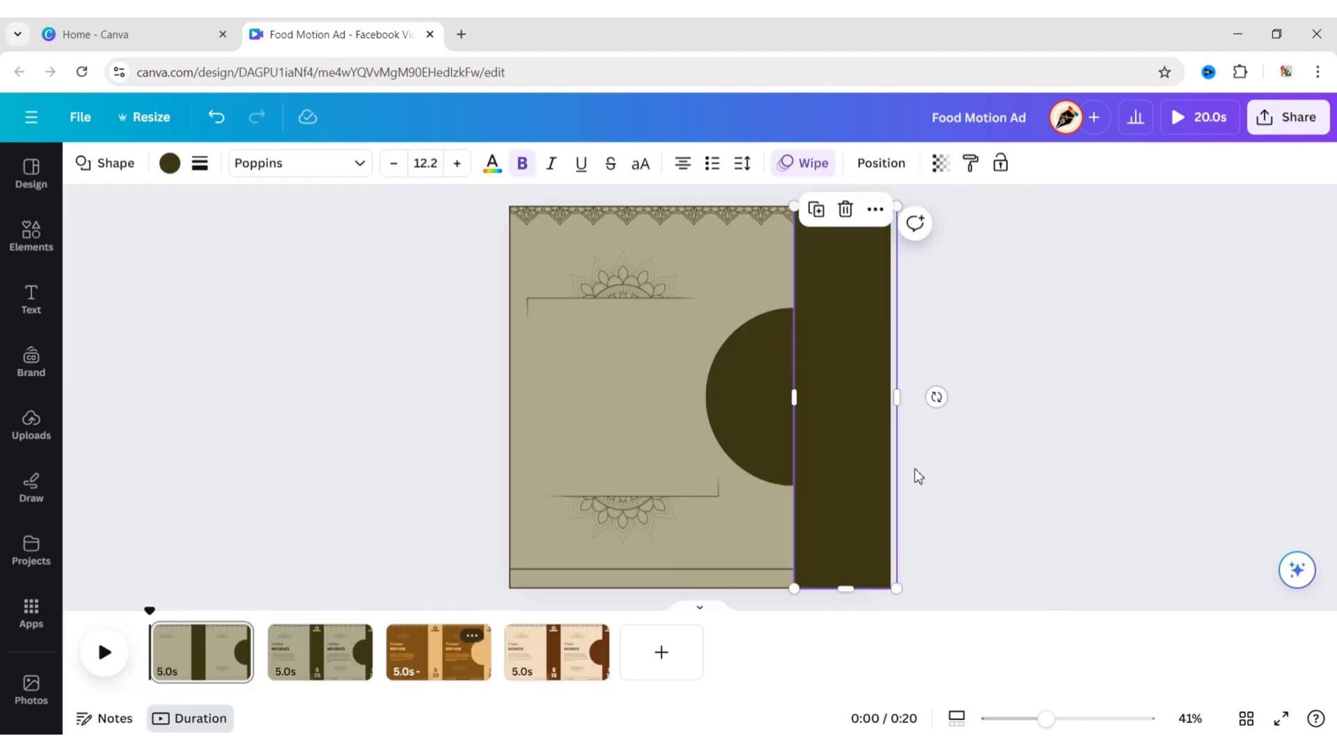
Animate the dark circle with a Baseline effect moving left on both enter and exit.
left_click(767, 428)
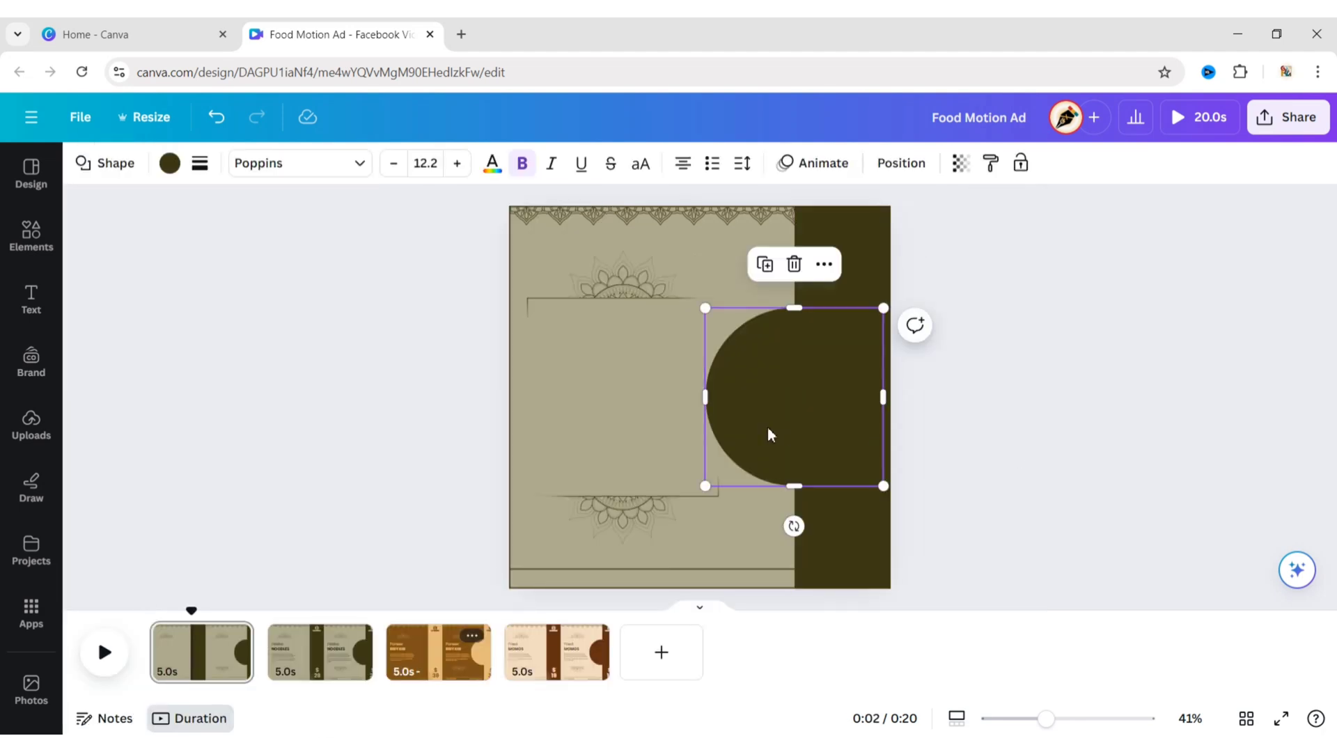
left_click(801, 171)
scroll(279, 473, "down", 3)
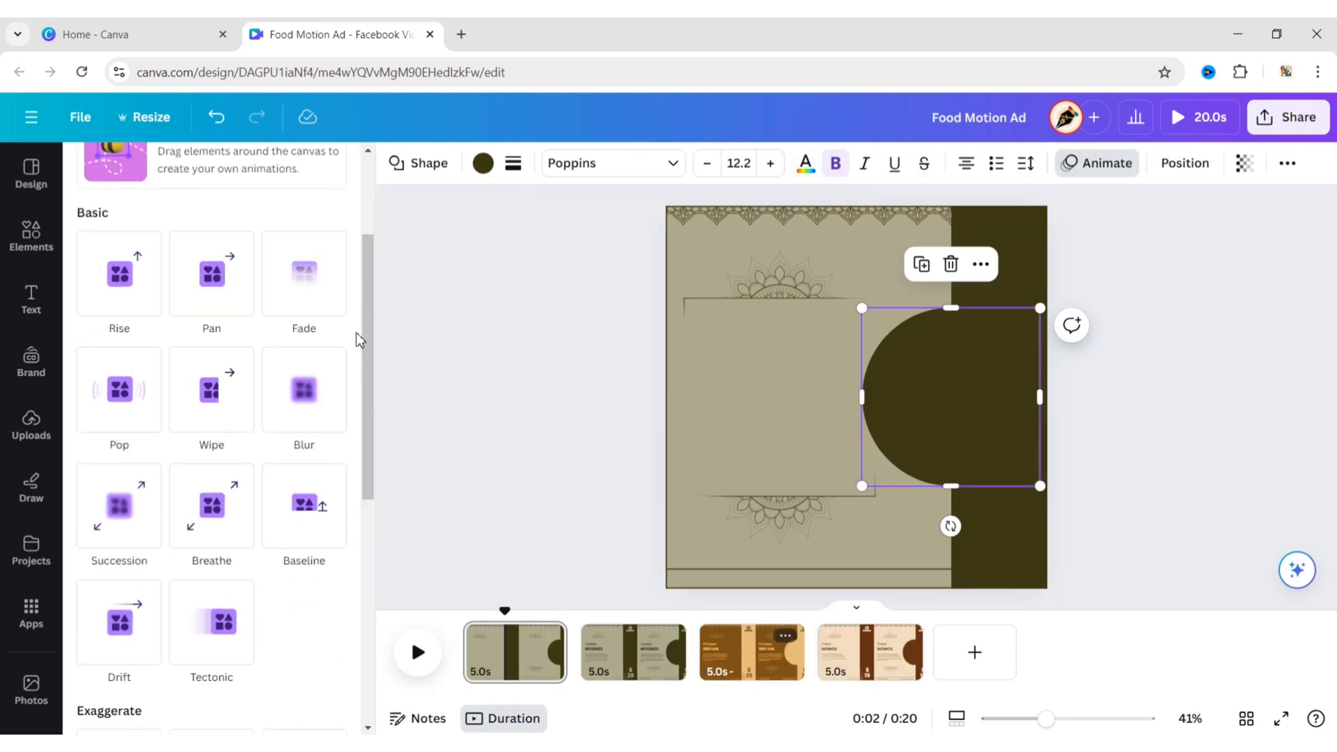
left_click(286, 482)
left_click(128, 694)
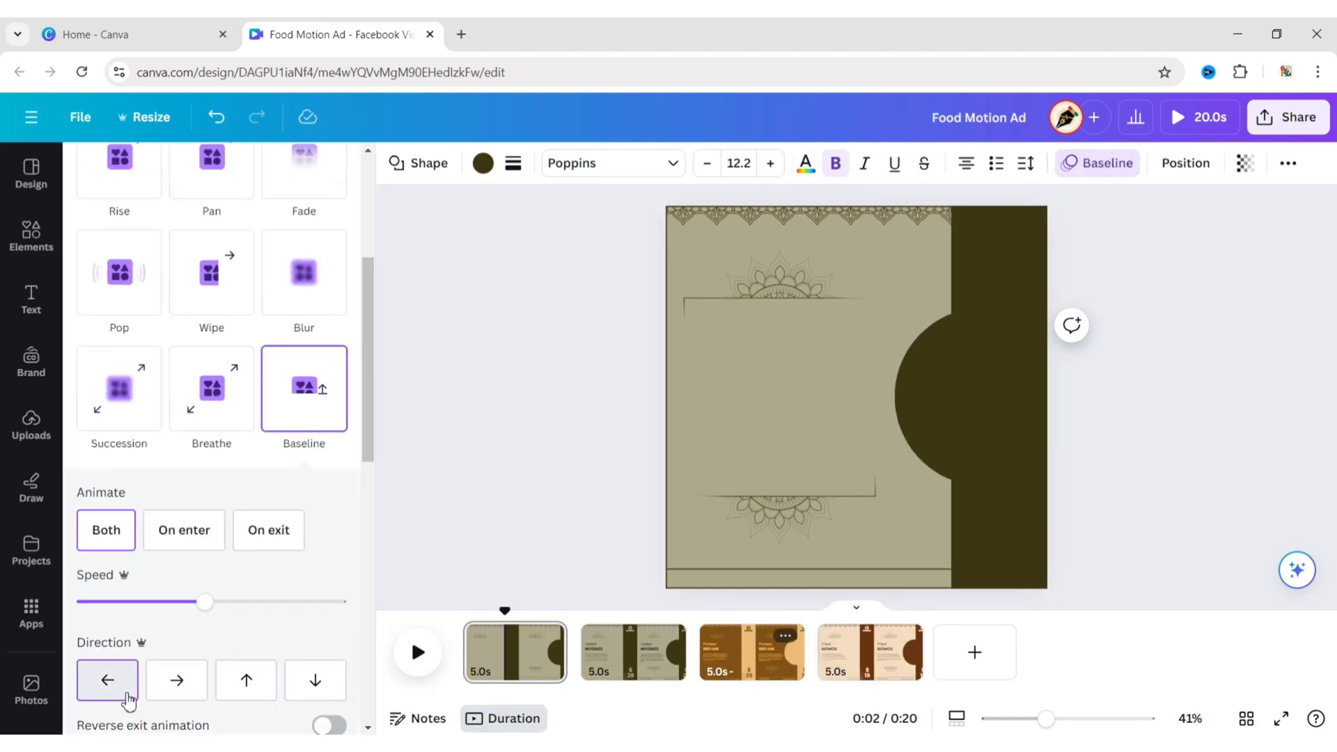
left_click(418, 480)
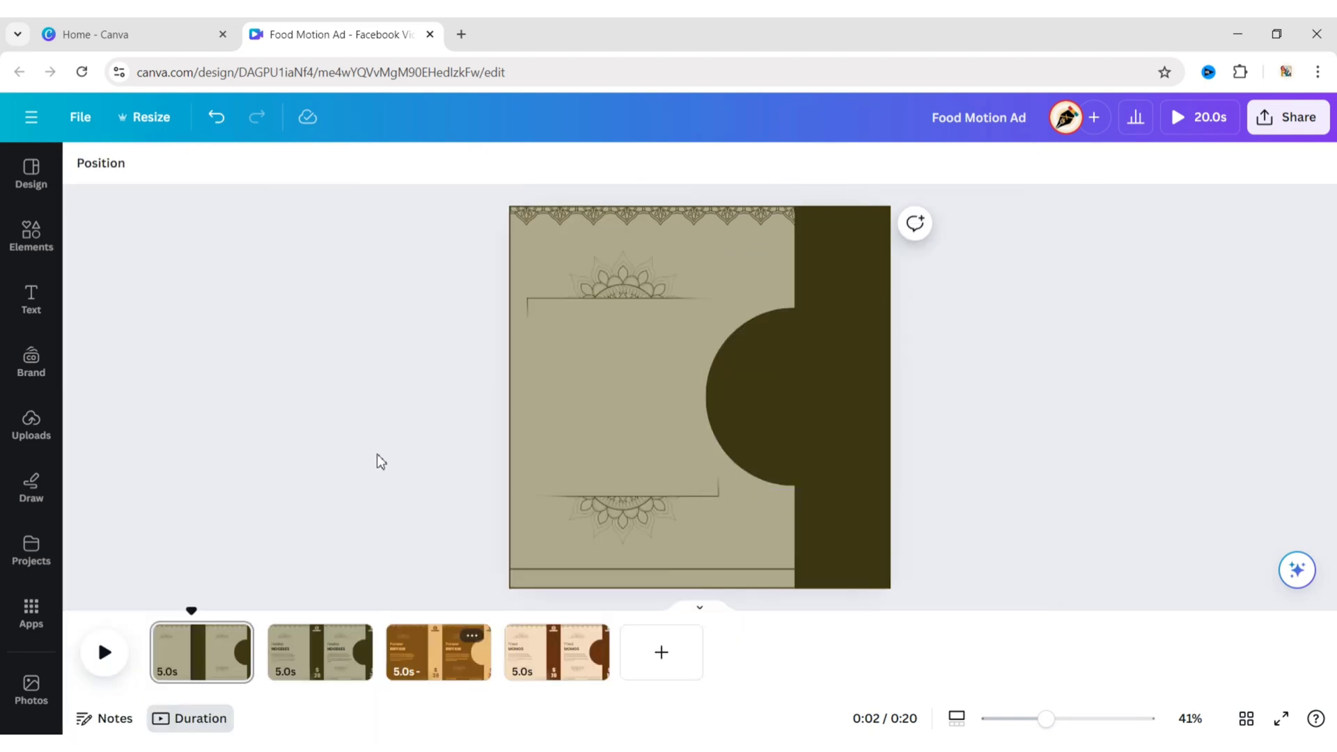
Show the timing tracks of the band, circle and dish group, and return the playhead to 0.0 s.
left_click_drag(1010, 234, 788, 472)
right_click(836, 421)
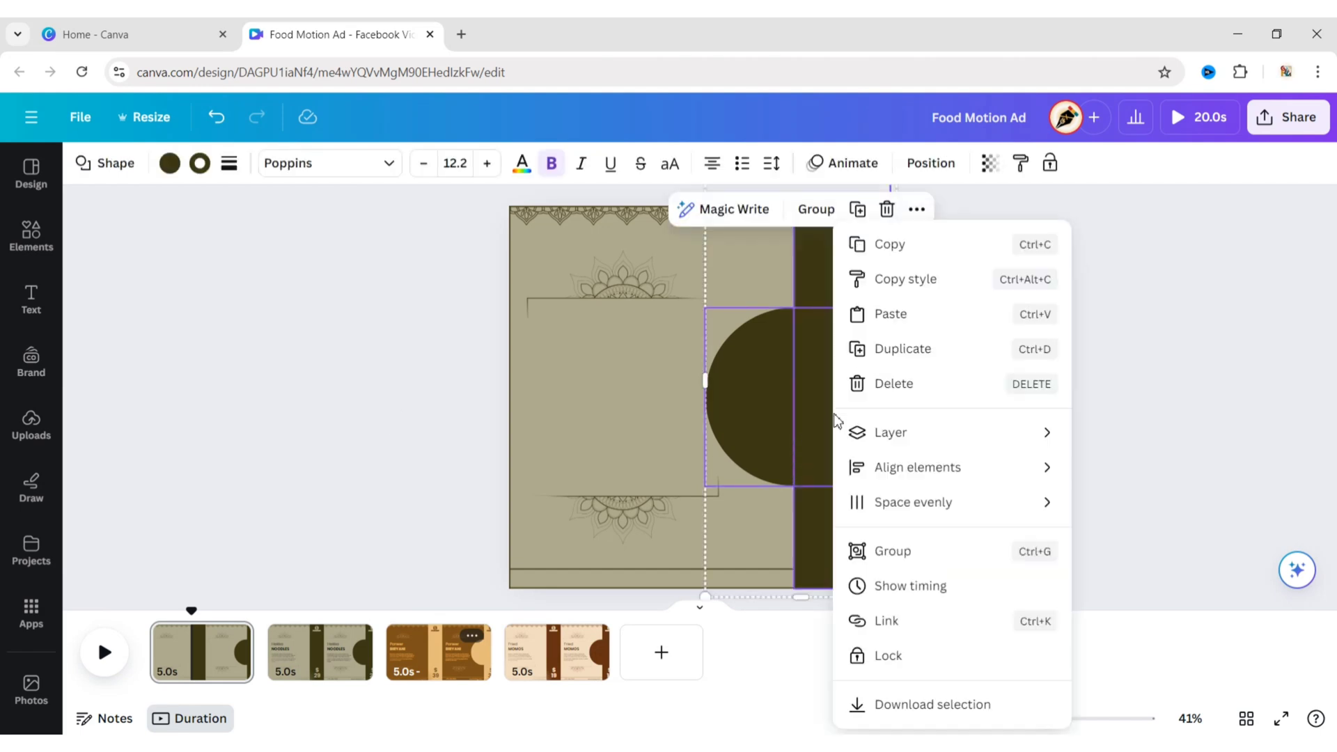
left_click(927, 587)
left_click_drag(215, 524, 142, 526)
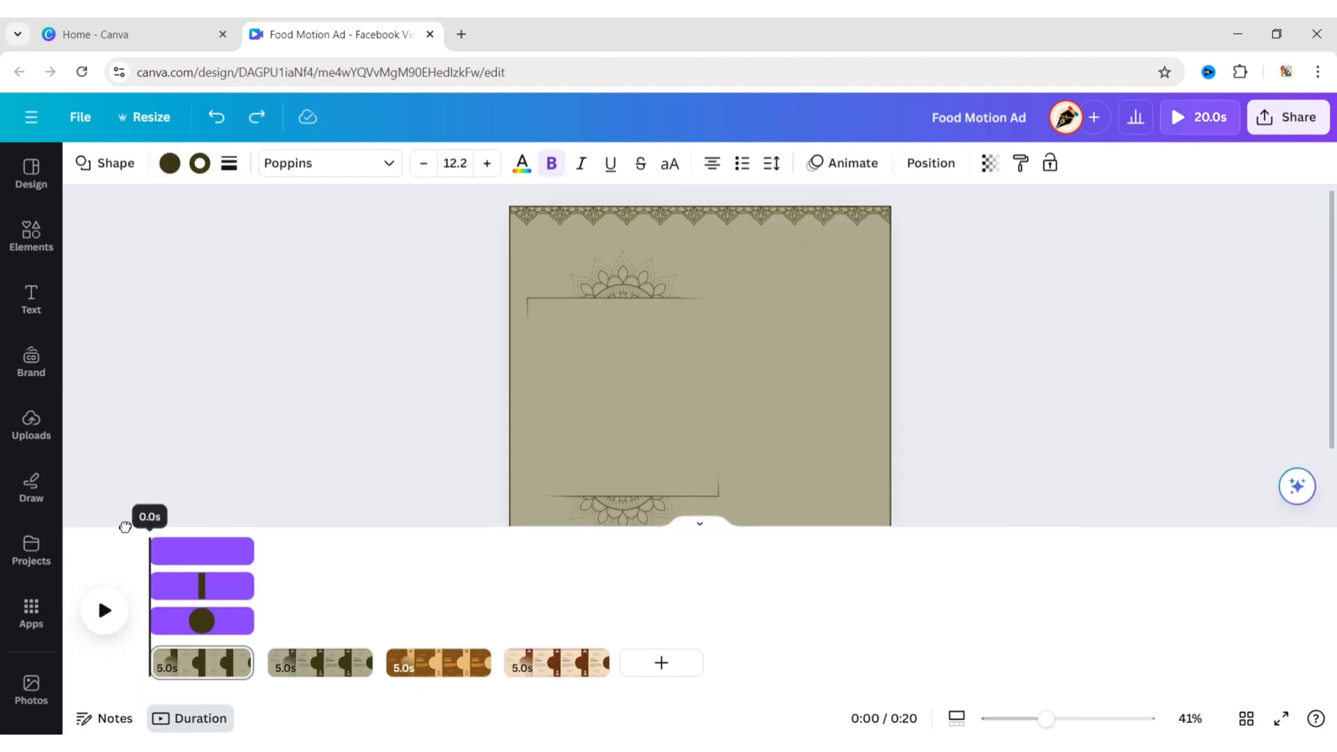
Delay the dark circle's start to about 2 s on the first page and preview the animation.
left_click(195, 561)
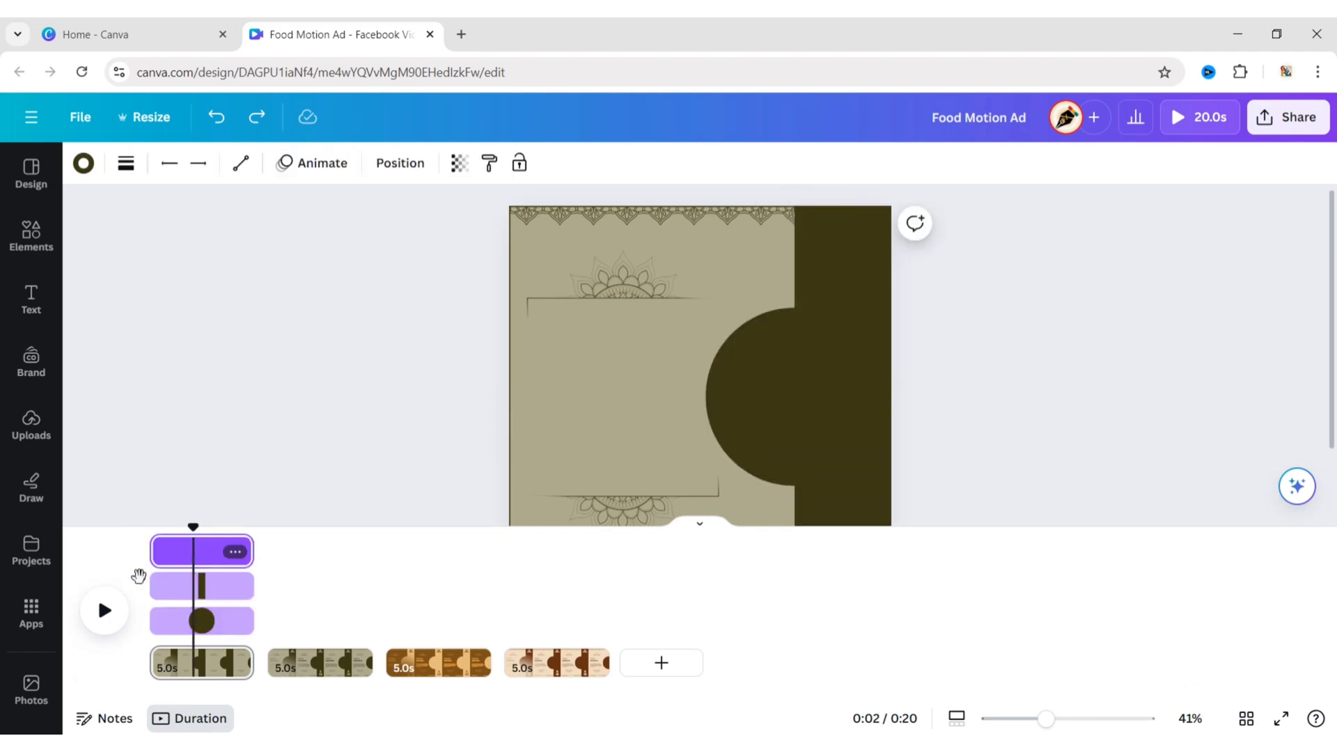
left_click_drag(196, 528, 149, 527)
scroll(862, 277, "down", 2)
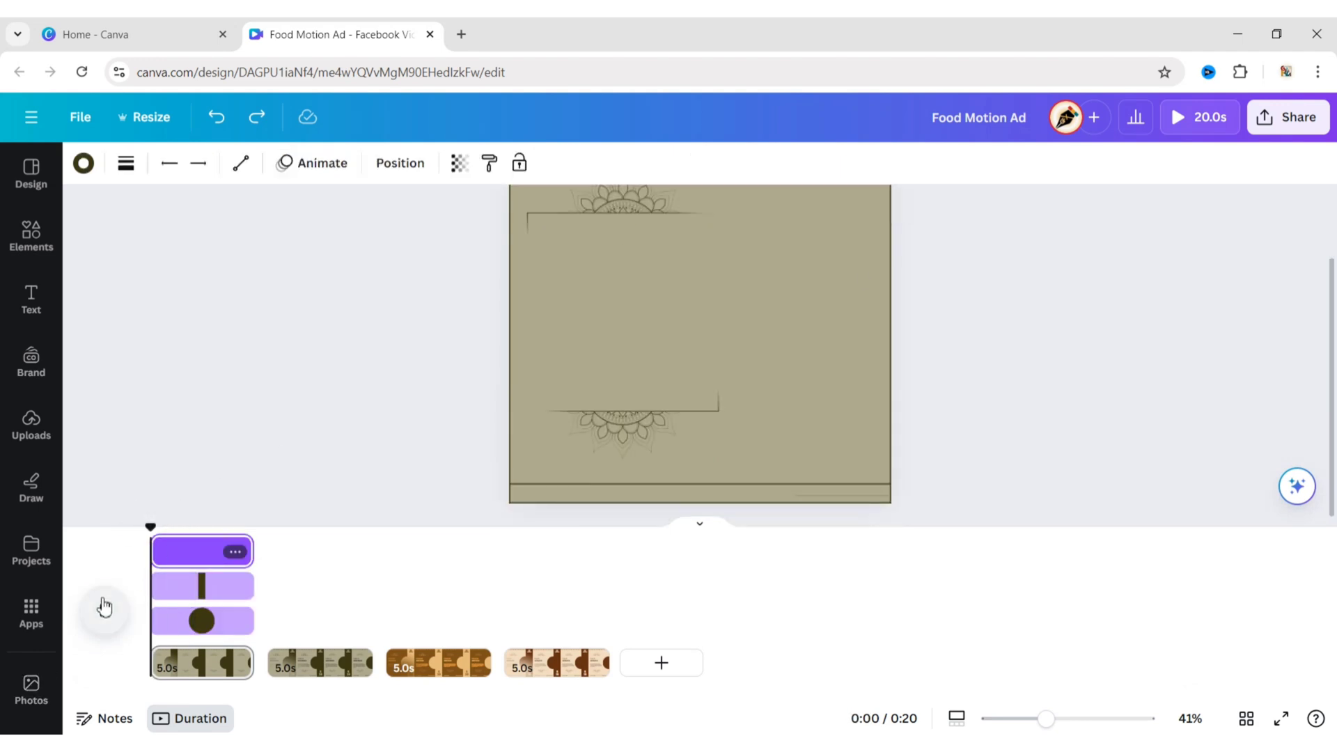
left_click(104, 608)
left_click_drag(157, 629, 194, 538)
left_click(97, 652)
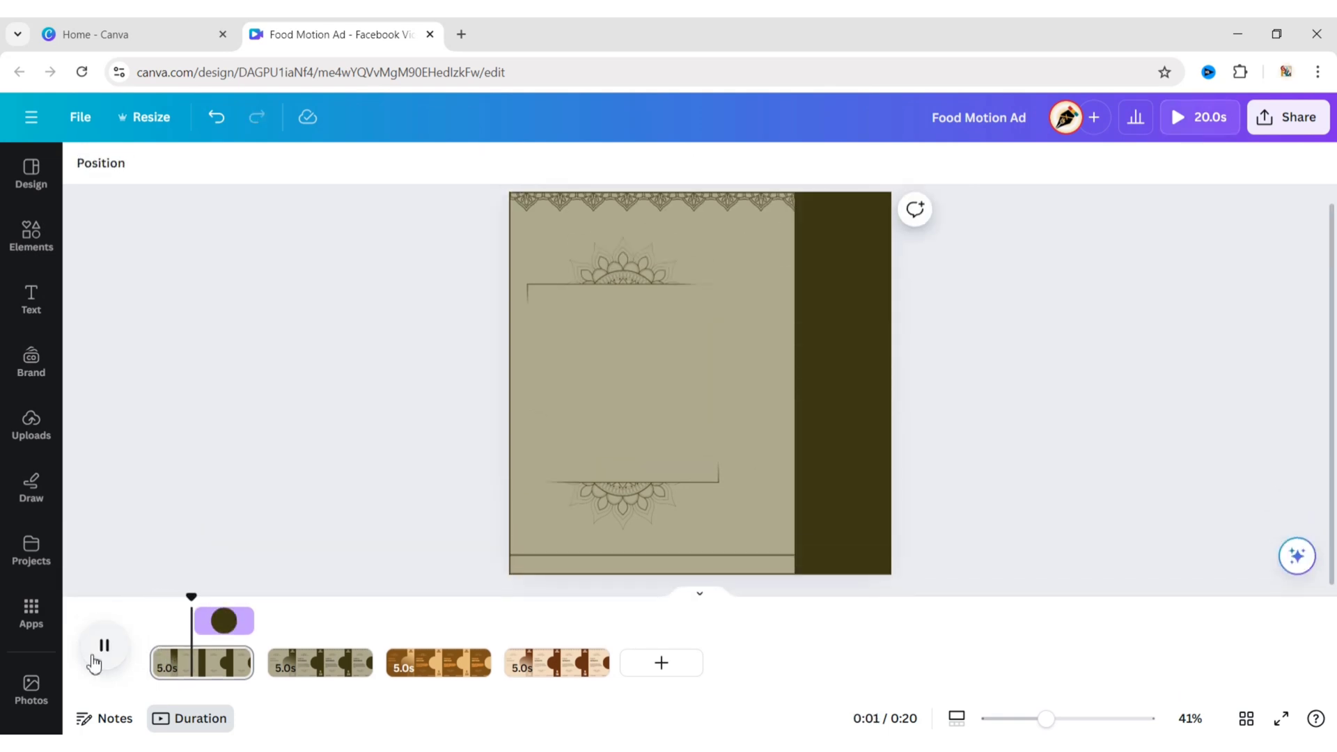
Copy the dish group from above the first page and paste it onto the Hakka Noodles page.
right_click(230, 620)
left_click(337, 401)
left_click(816, 201)
left_click(849, 213)
right_click(849, 213)
left_click(899, 244)
left_click(968, 340)
left_click(337, 686)
right_click(727, 294)
left_click(780, 392)
left_click(872, 249)
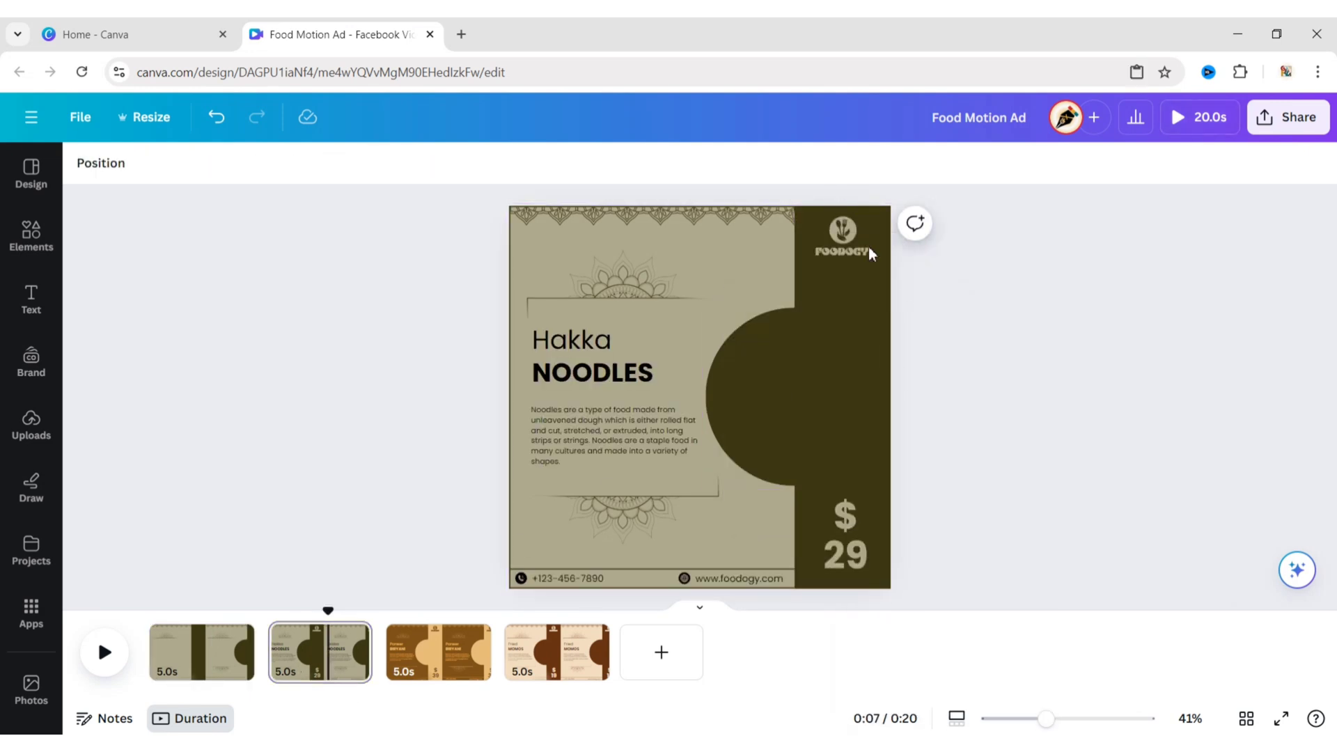
Enlarge and position the pasted dish group so the noodle bowl sits centred inside the dark circle, with the other dishes off the page.
left_click(854, 207)
left_click_drag(835, 215, 636, 669)
left_click_drag(824, 477, 759, 111)
left_click_drag(725, 355, 430, 731)
left_click_drag(725, 432, 575, 697)
left_click_drag(788, 322, 779, 115)
left_click_drag(716, 512, 603, 695)
left_click_drag(801, 260, 797, 156)
left_click_drag(785, 376, 811, 632)
left_click(1041, 381)
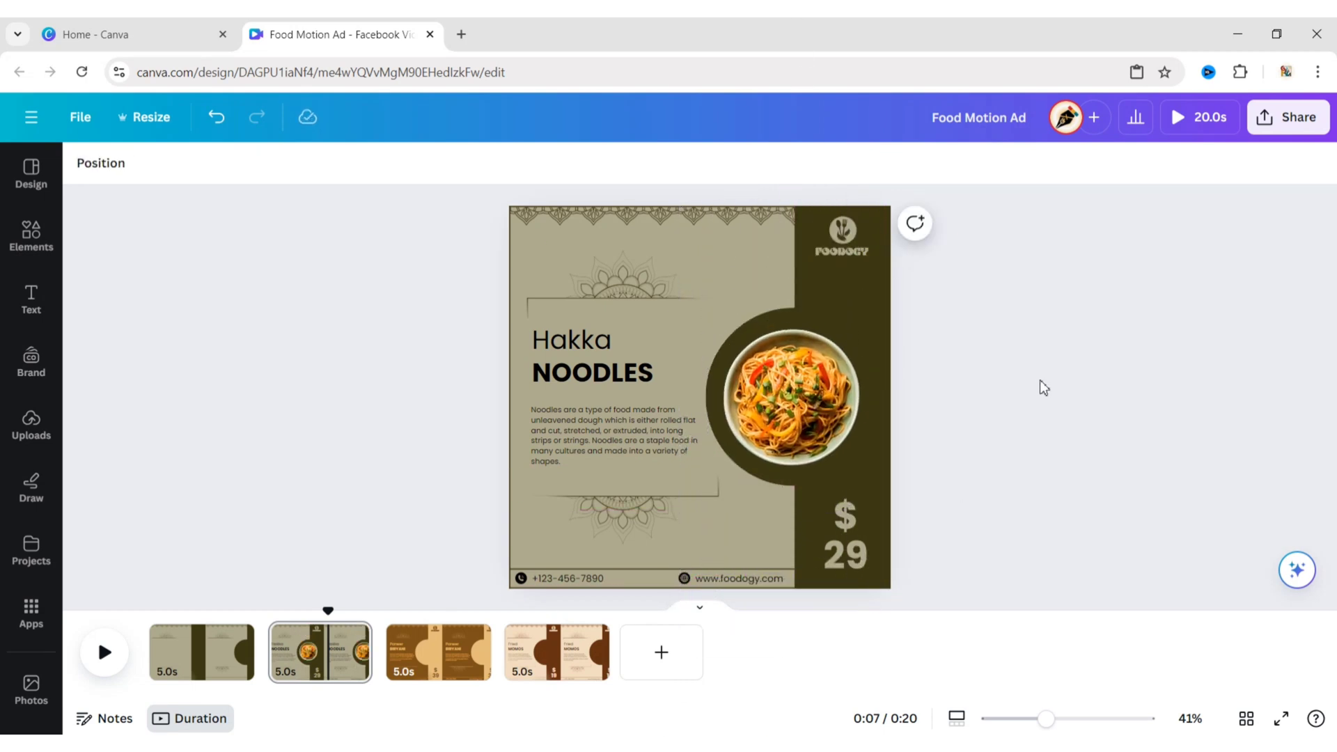
Apply the Rotate motion effect to the noodle bowl on the Hakka Noodles page.
left_click(787, 393)
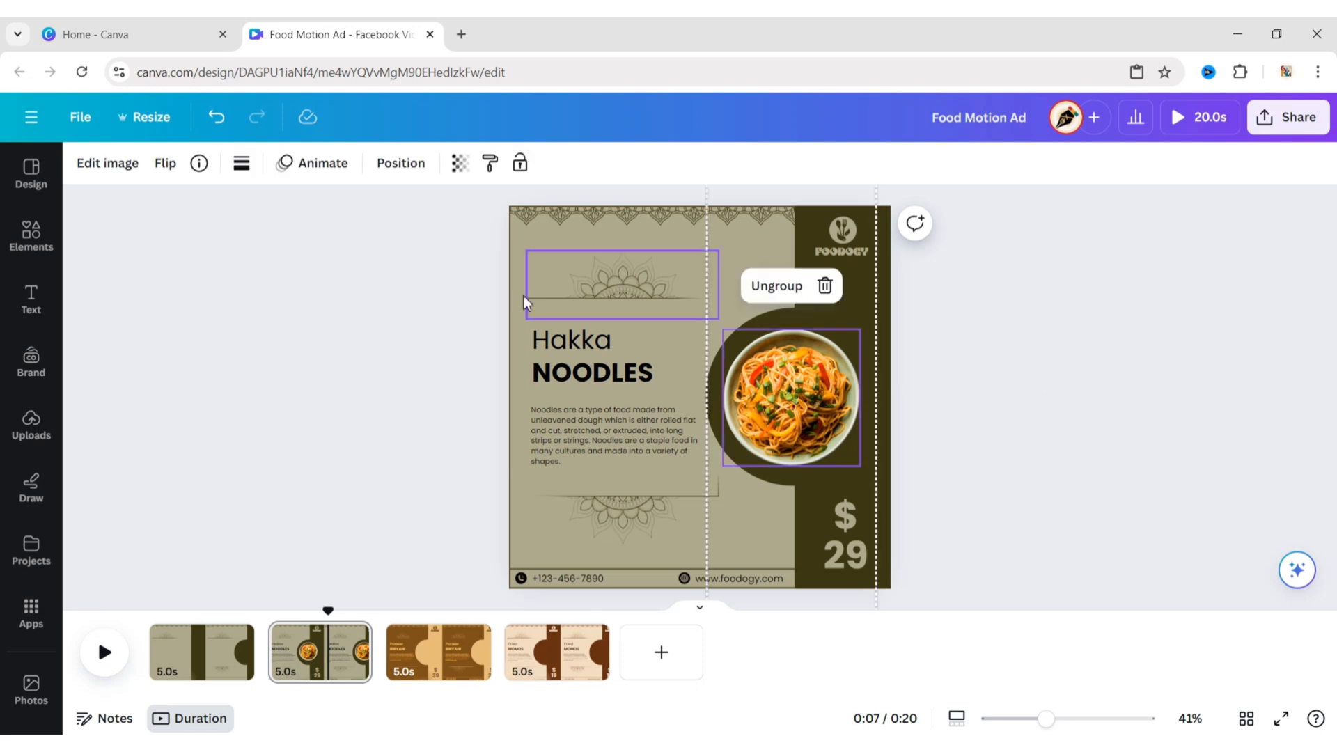
left_click(317, 166)
scroll(263, 299, "down", 5)
left_click(111, 568)
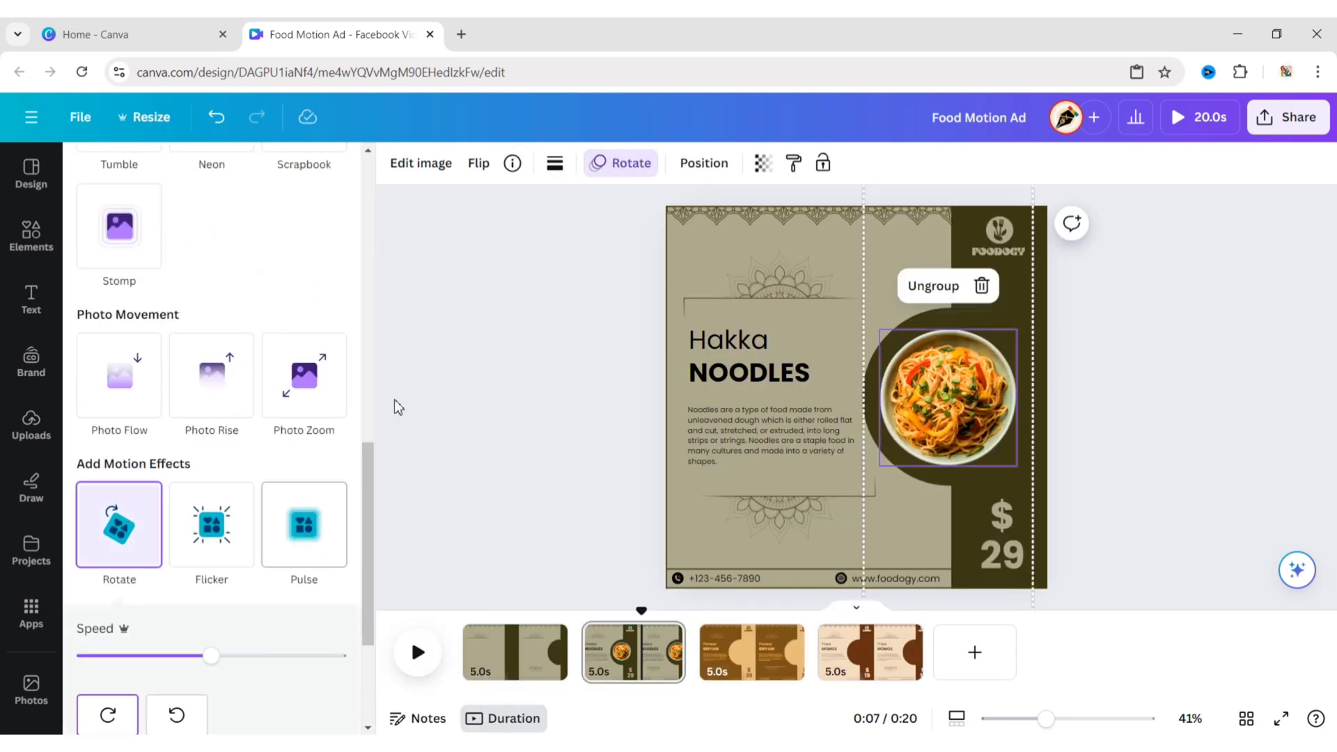
left_click(462, 333)
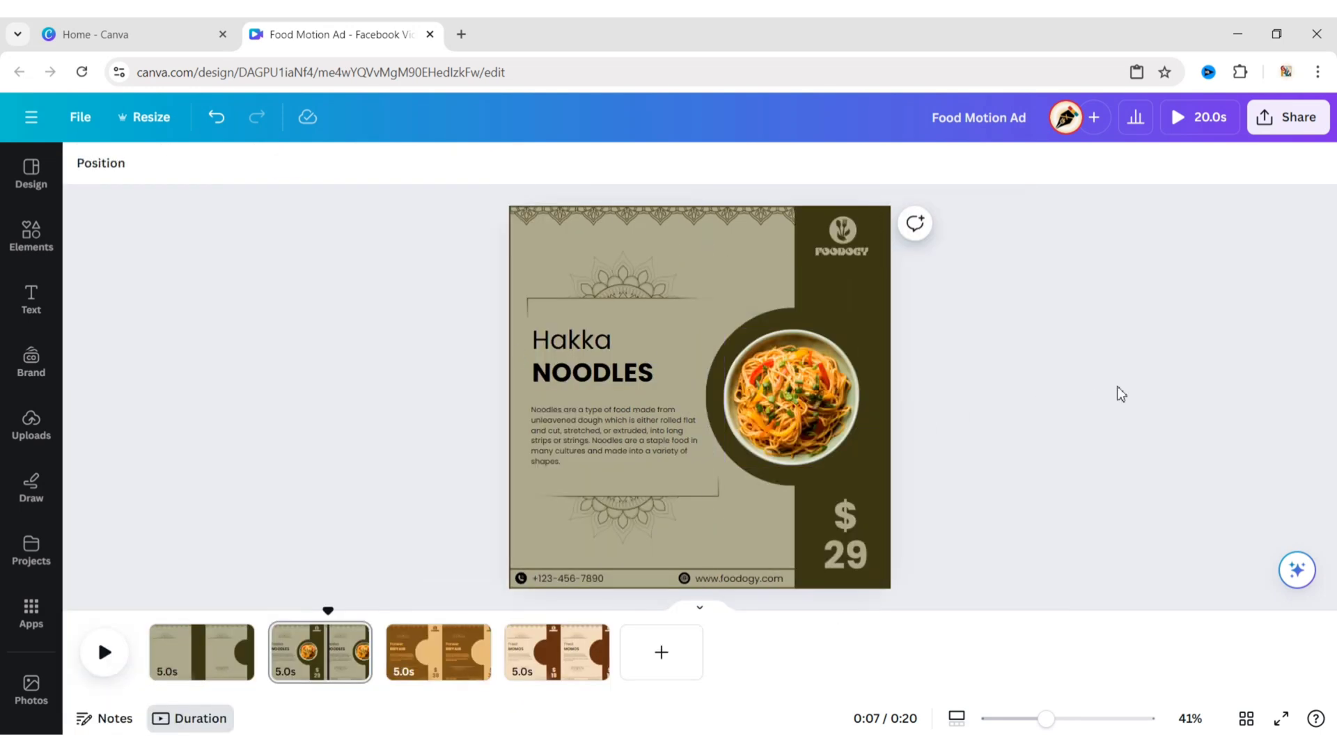
Apply the Burst writing animation to the Hakka Noodles heading and the Typewriter animation to the description below it.
left_click(563, 339)
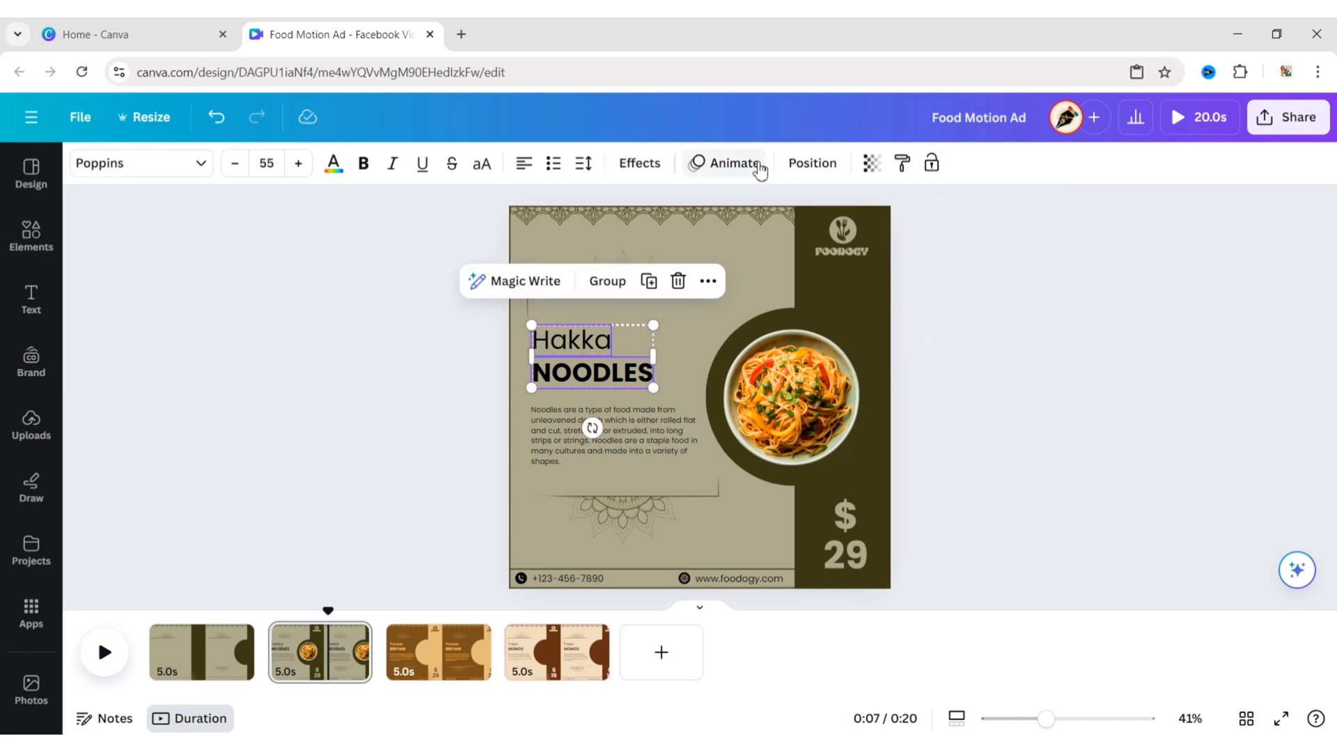
left_click(746, 163)
scroll(293, 428, "down", 7)
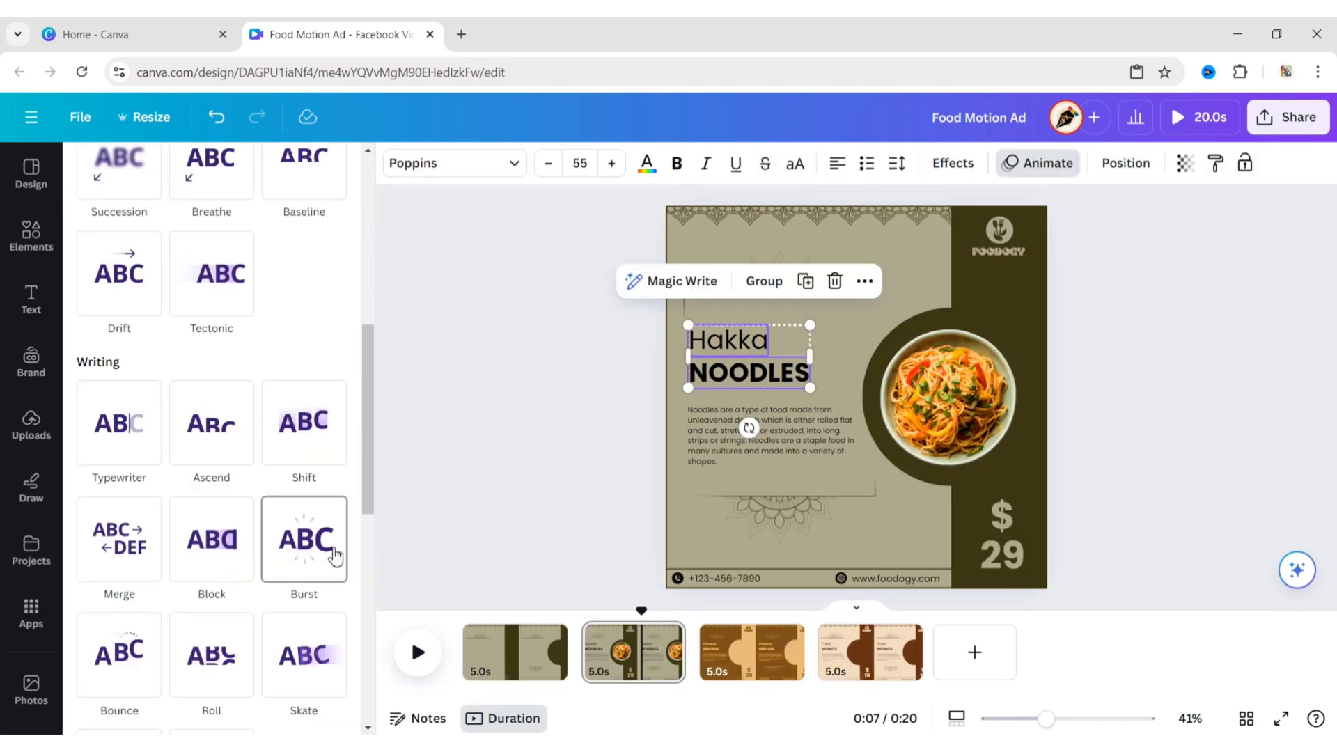
left_click(335, 555)
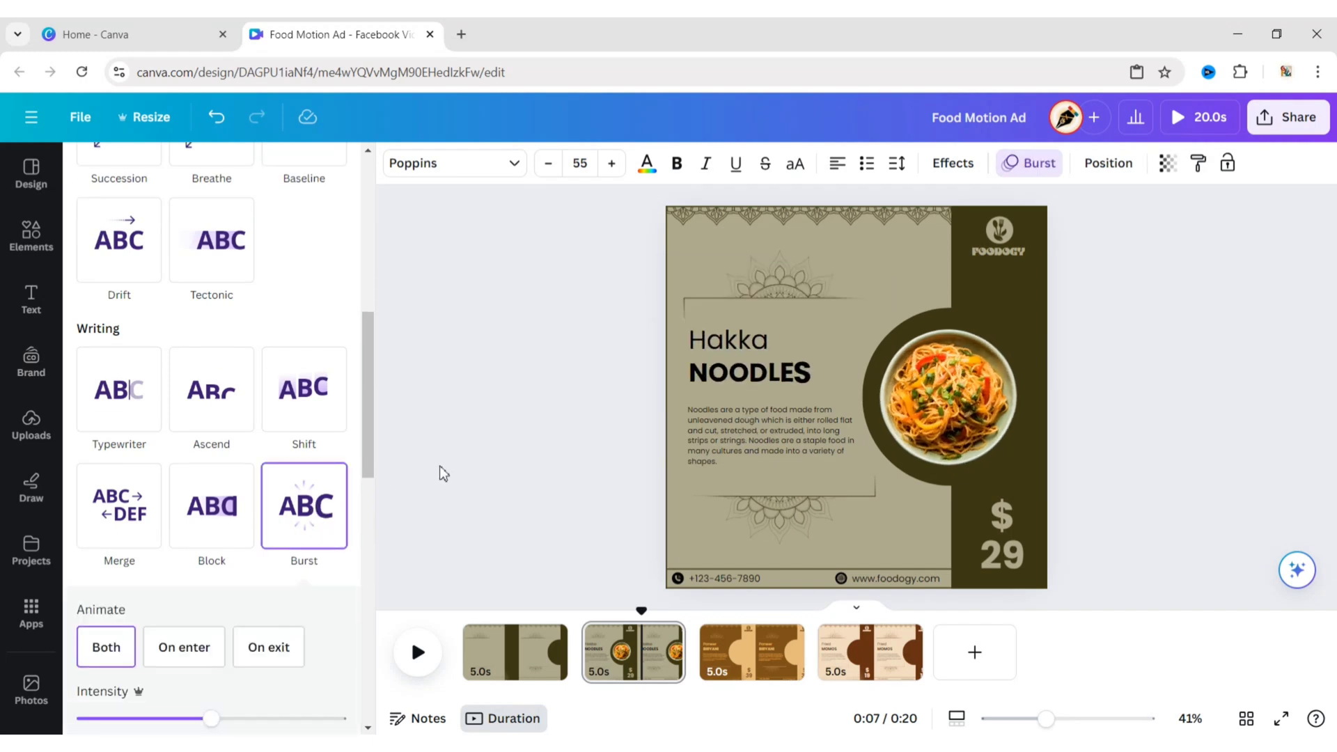
left_click(718, 442)
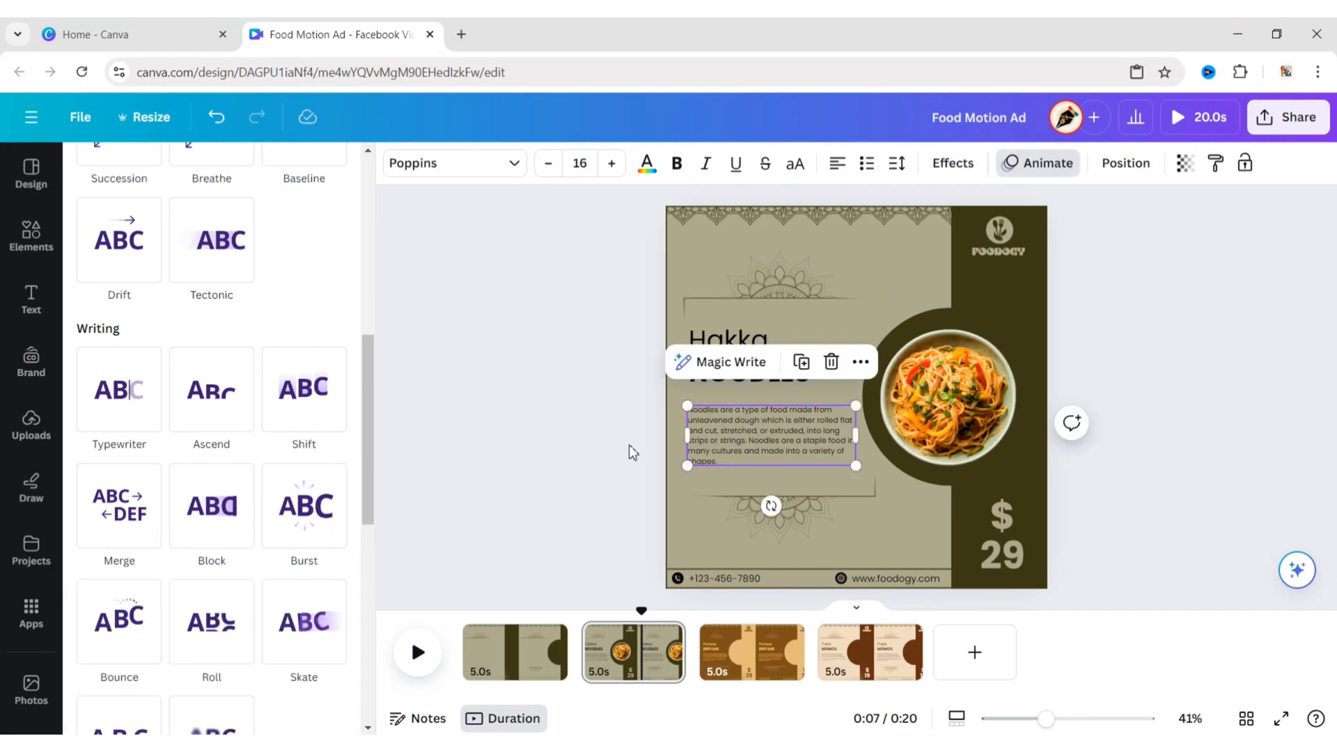
left_click(131, 402)
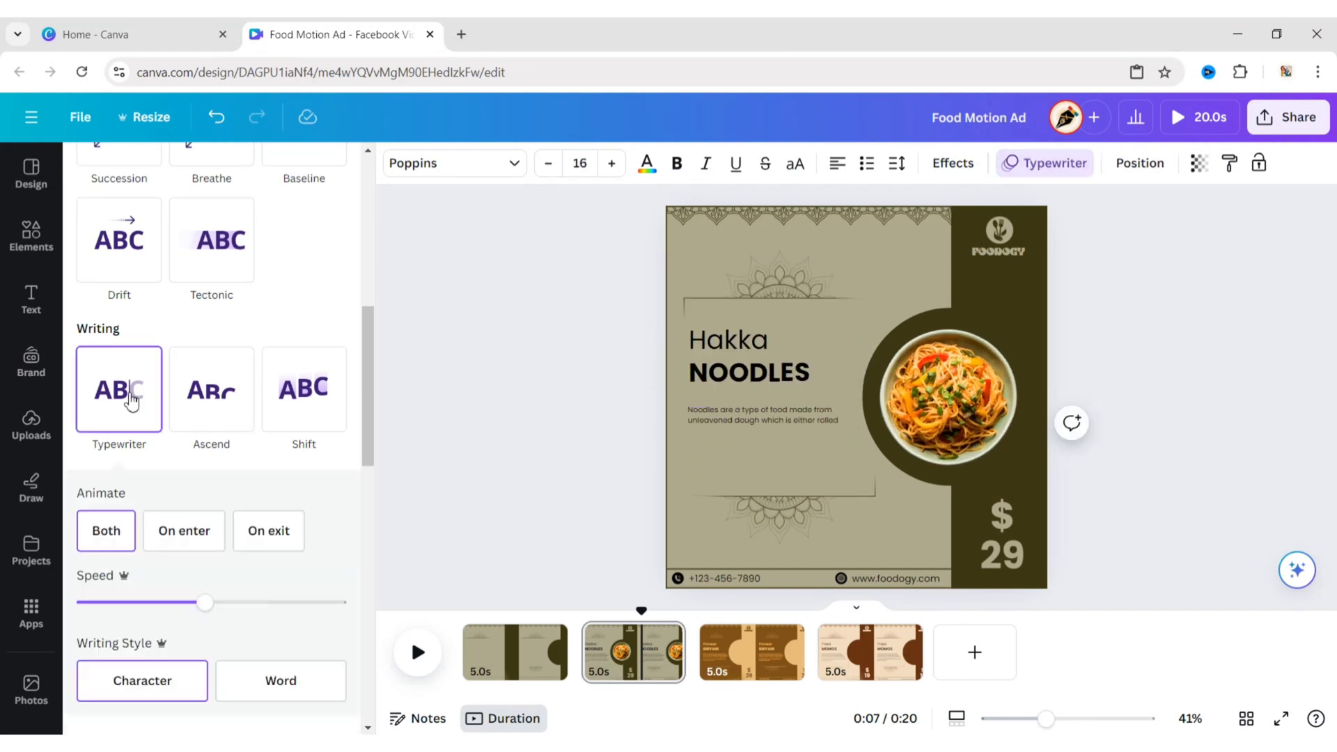
Apply the Pop animation to the phone and globe icons and the Typewriter animation to the contact texts beside them.
left_click(677, 577)
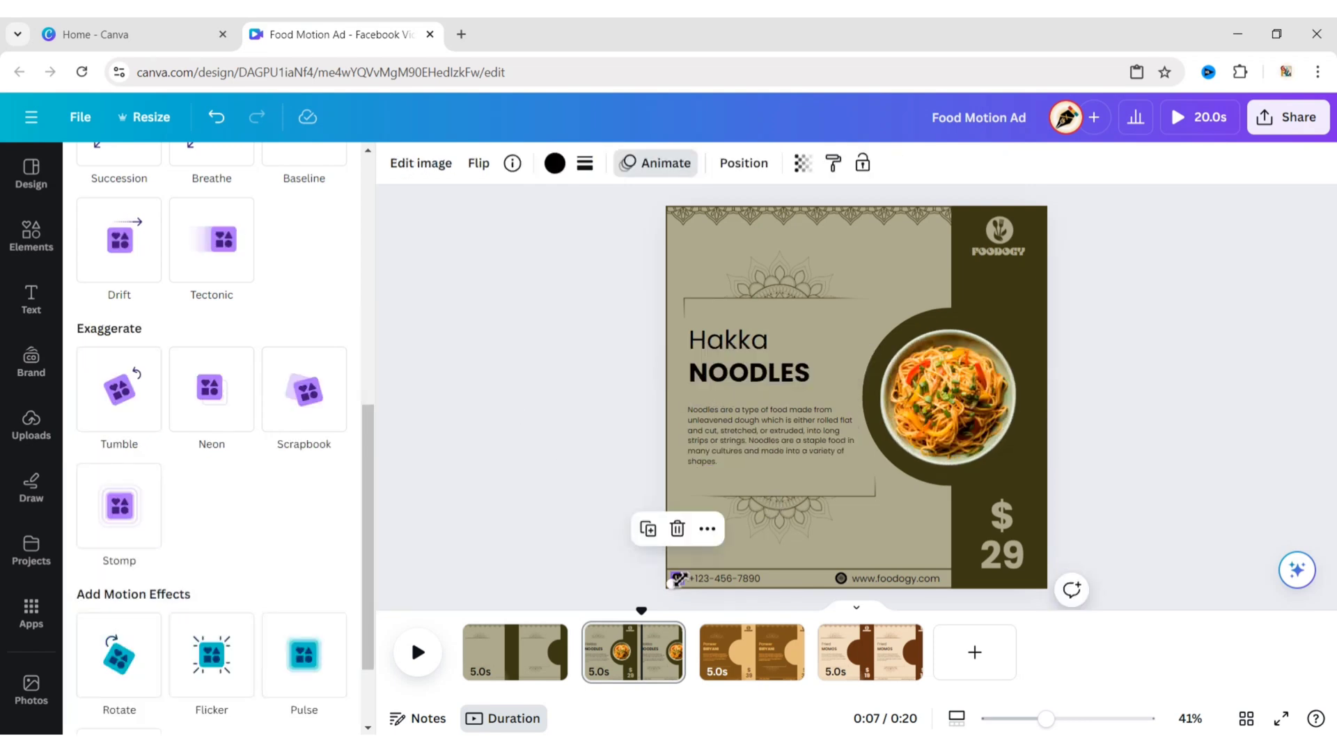
left_click(841, 578, "shift")
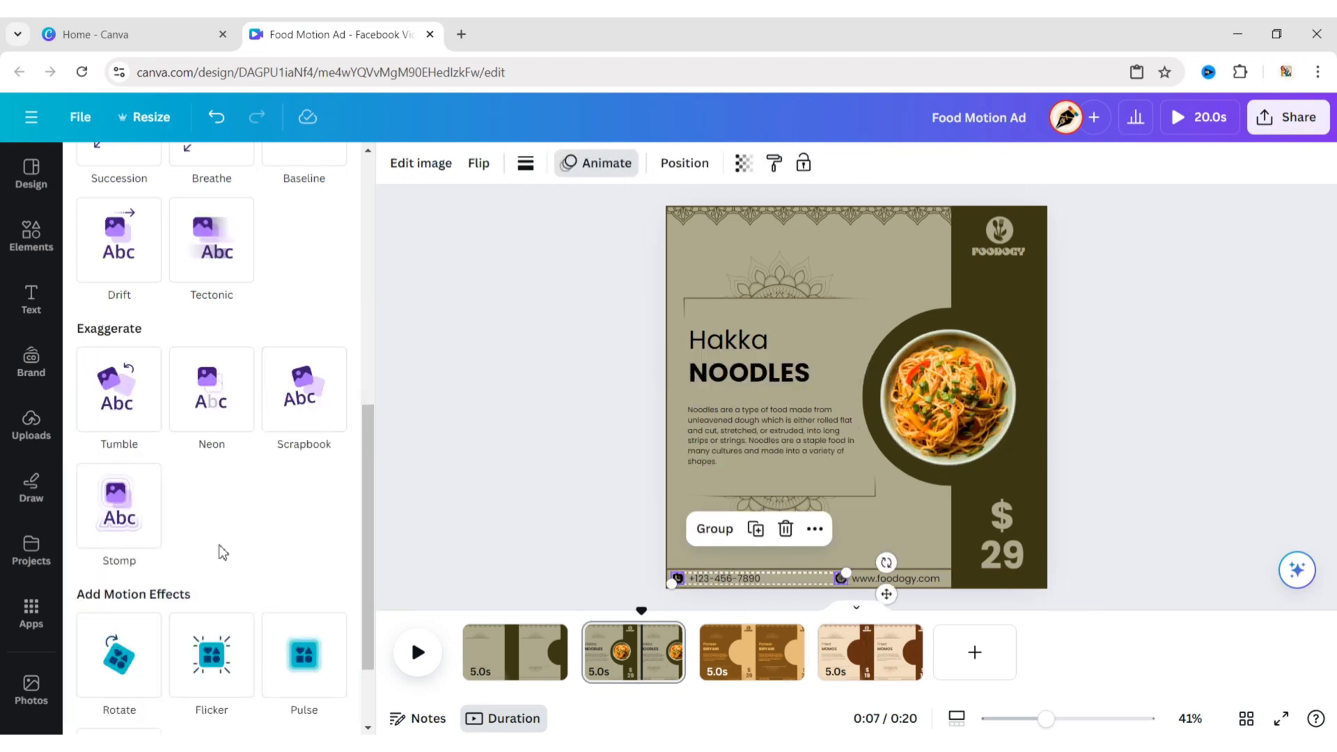
scroll(245, 535, "up", 8)
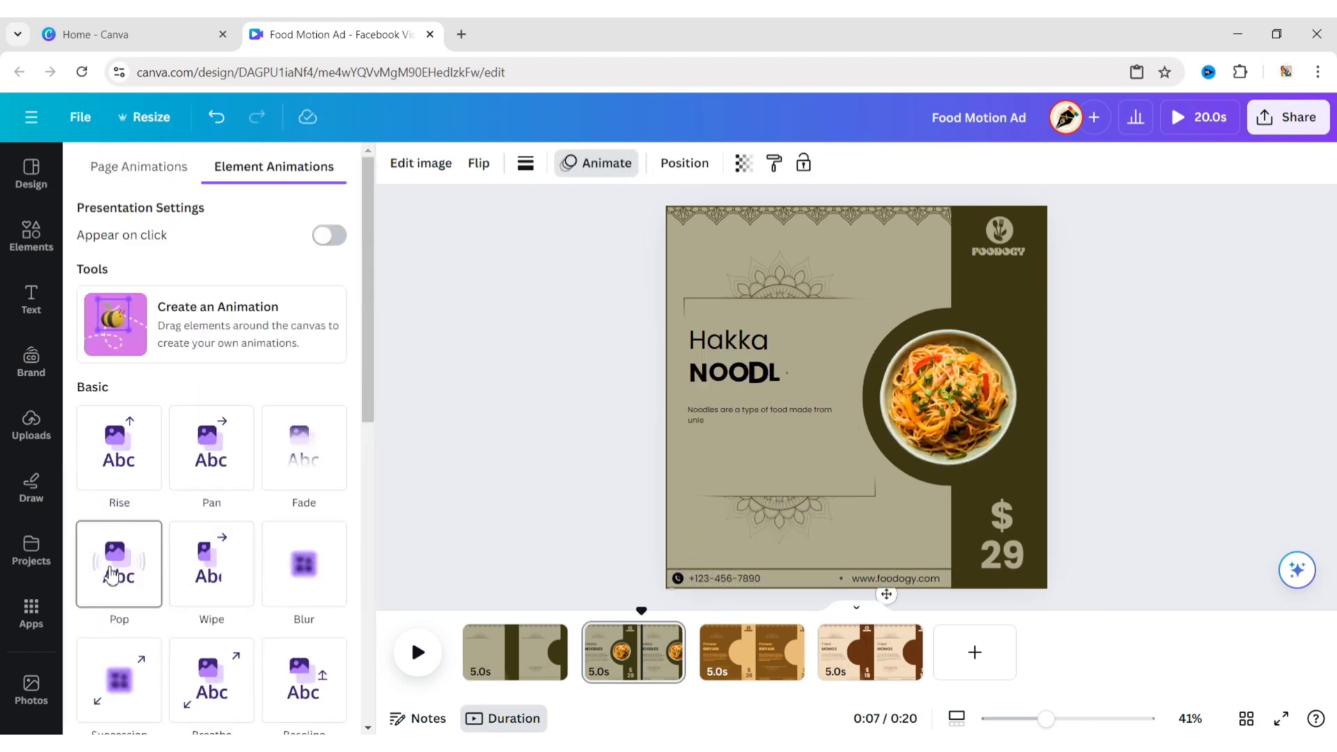
left_click(112, 575)
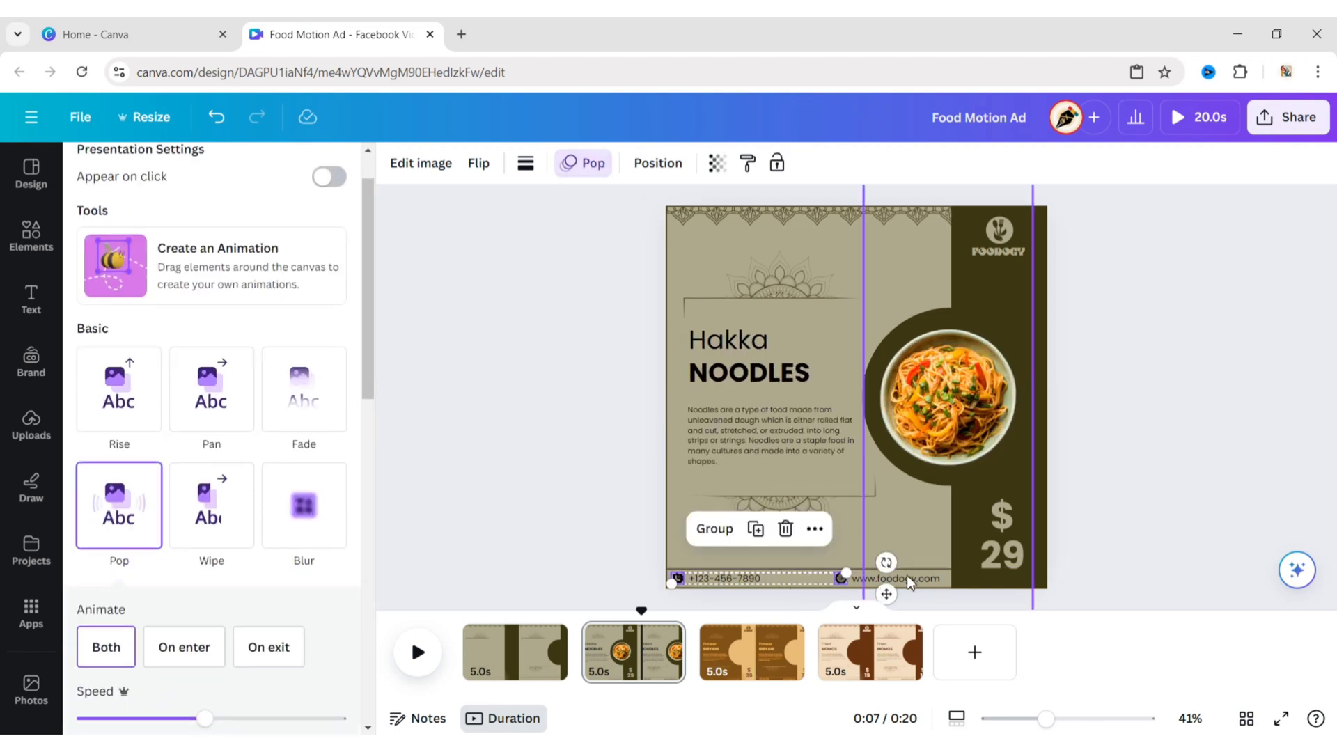
left_click(857, 585, "shift")
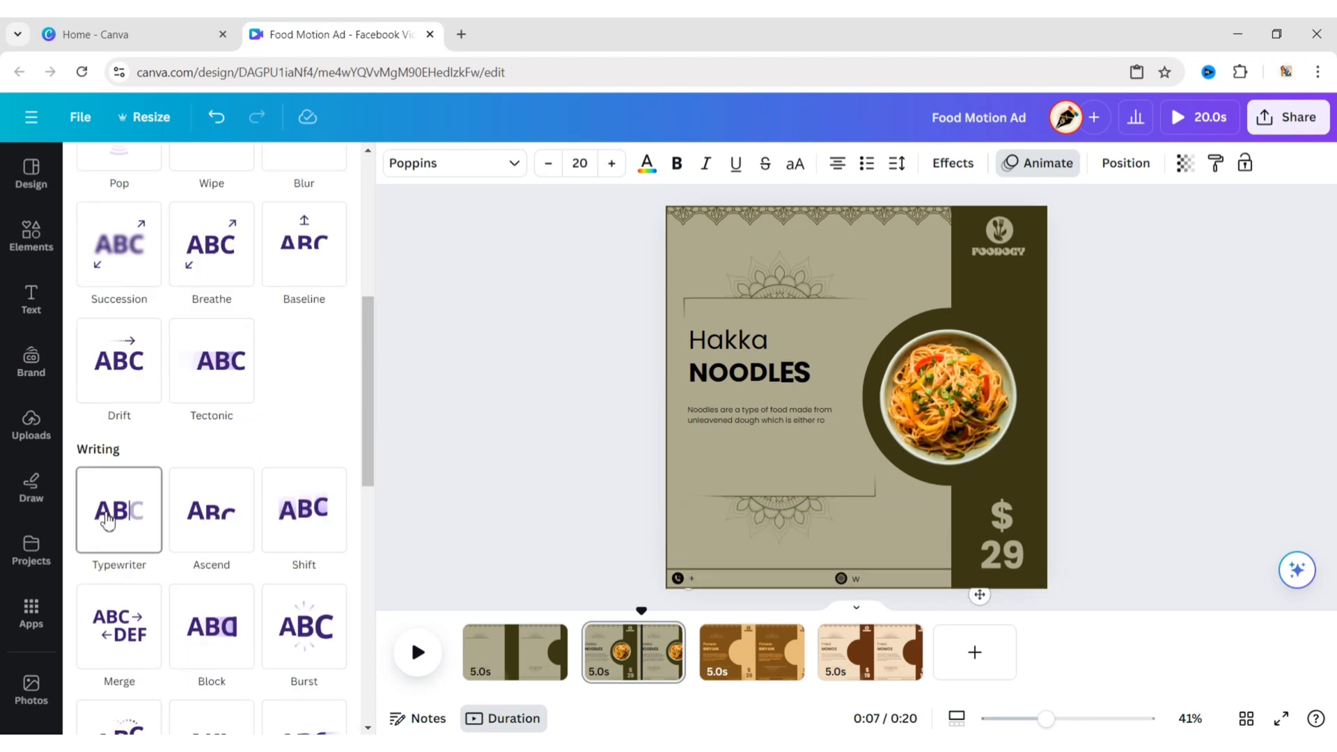
left_click(104, 519)
left_click(376, 439)
left_click(399, 446)
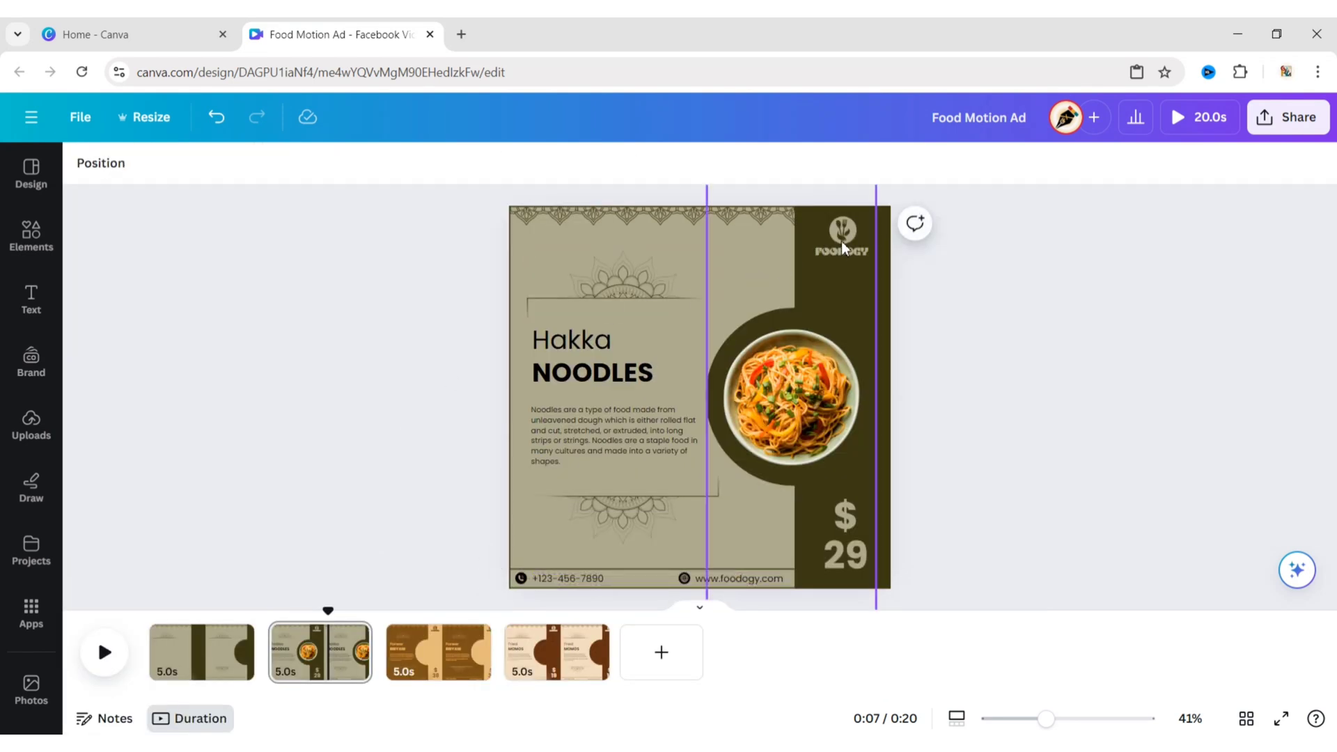
Move the dish group lower in the layer order on the Hakka Noodles page, behind the logo and price.
left_click(861, 252)
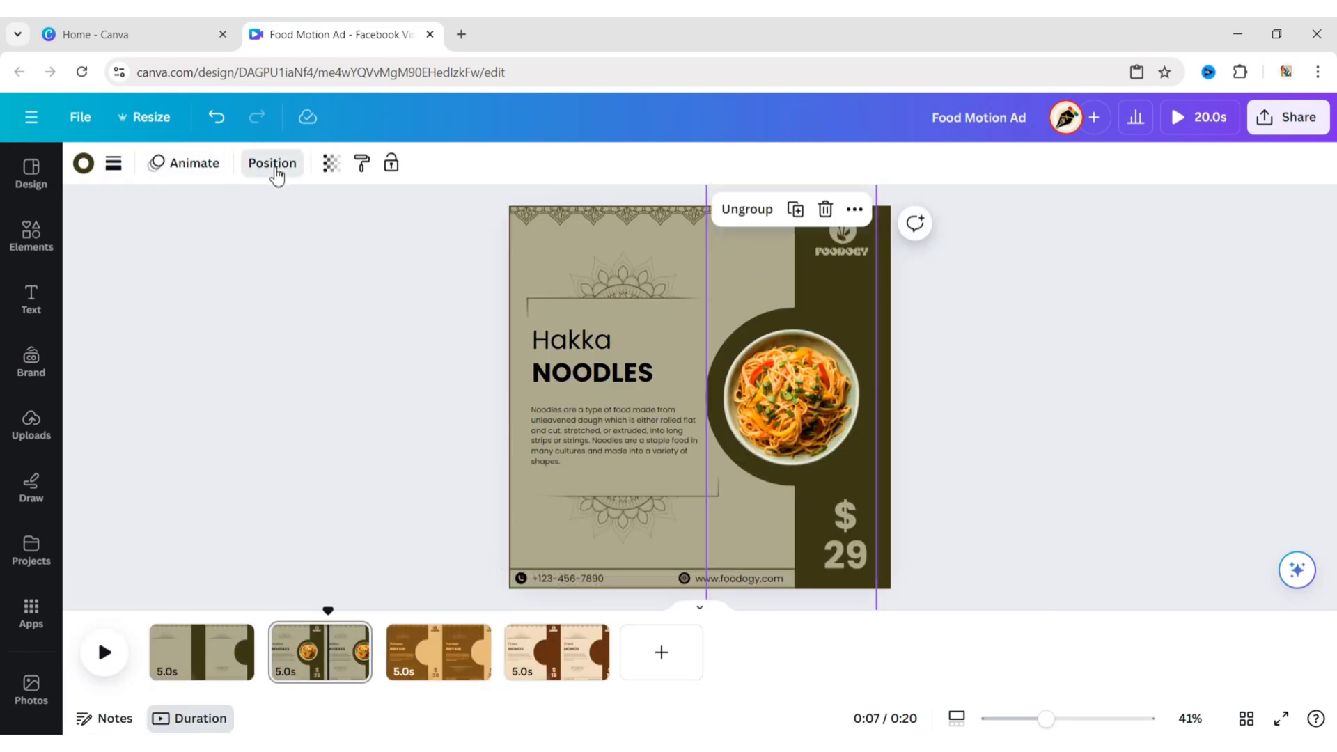
left_click(276, 173)
left_click(273, 177)
left_click_drag(241, 280, 283, 415)
left_click(449, 418)
Apply the Pan animation to the Foodogy logo icon and name, setting the name's direction to leftward.
left_click(859, 255)
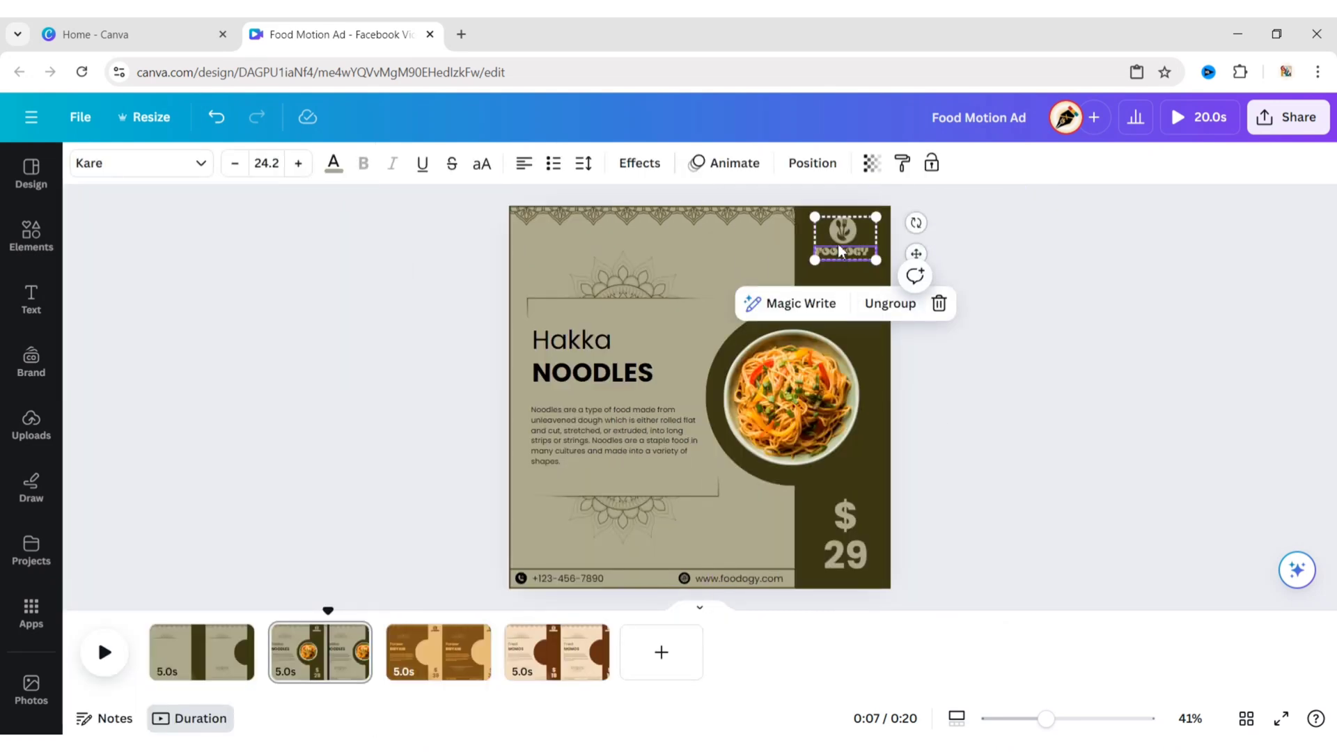
left_click(839, 237)
left_click(340, 165)
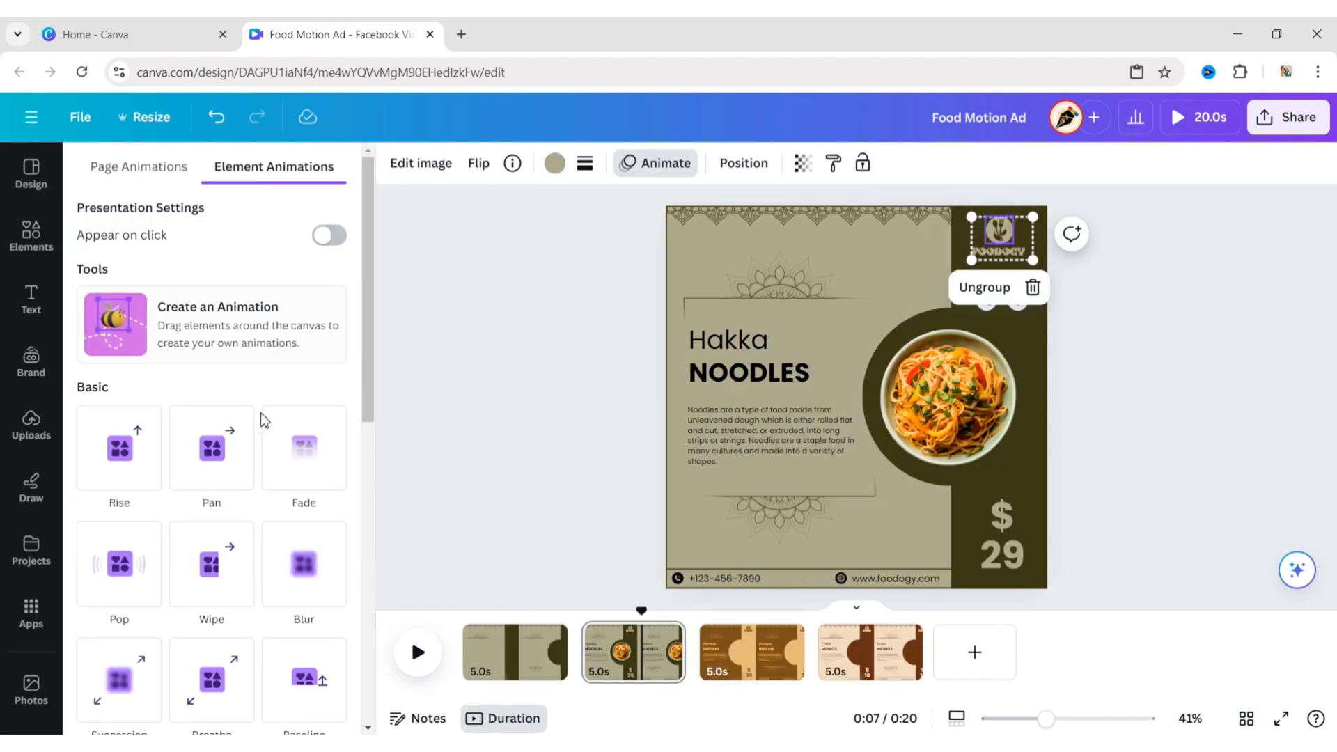
left_click(211, 460)
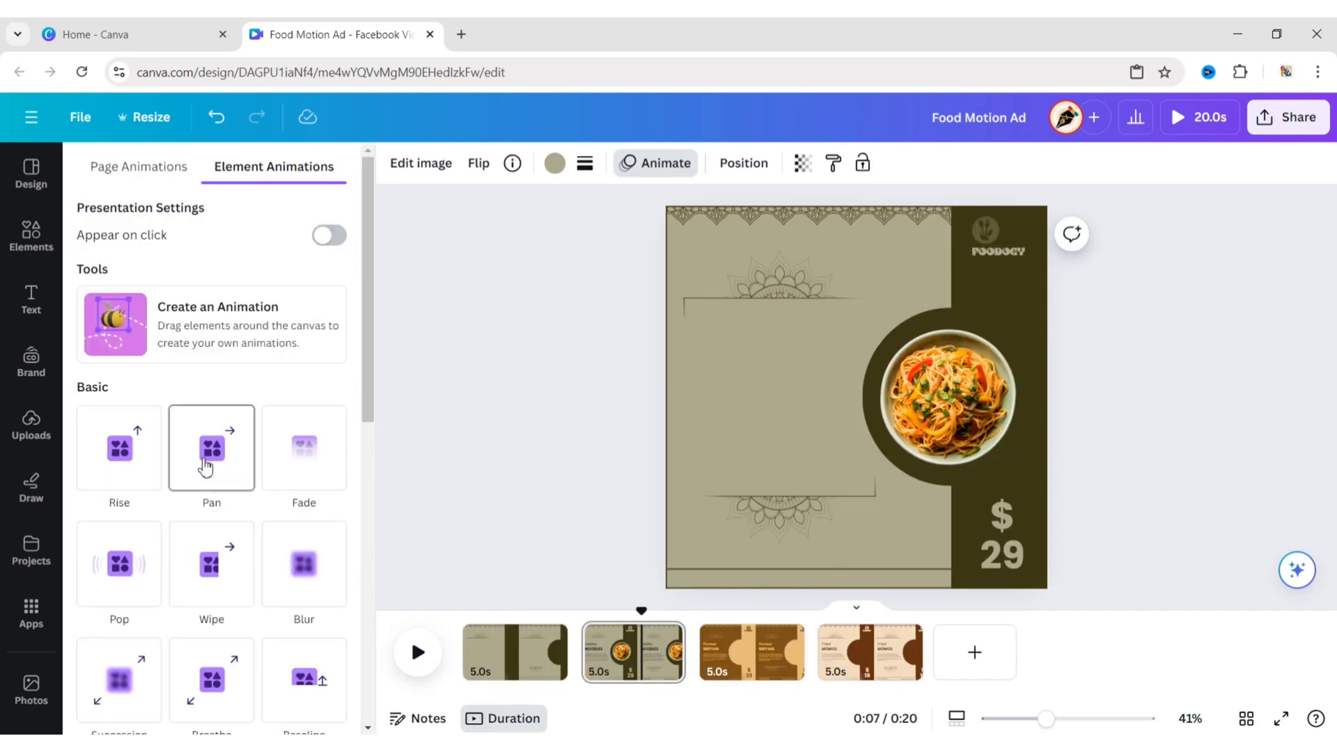
left_click(1005, 259)
left_click(202, 397)
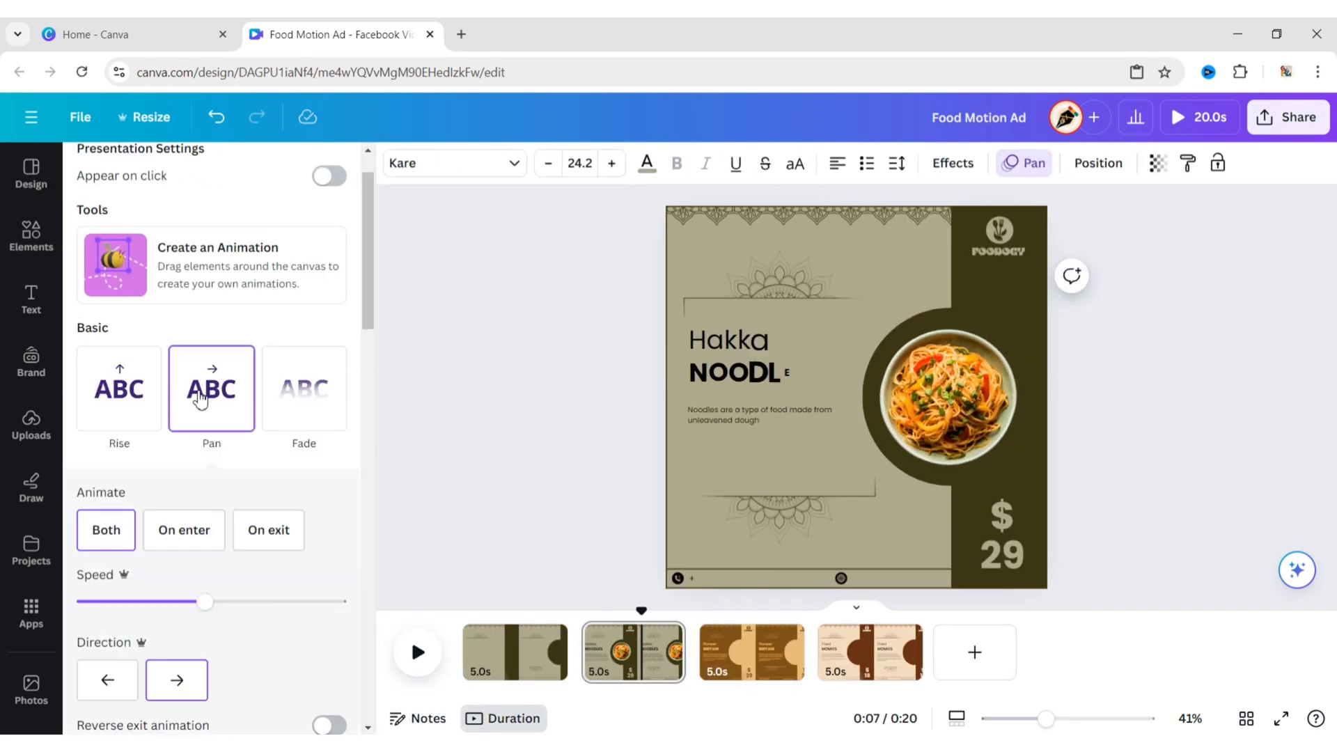
left_click(106, 686)
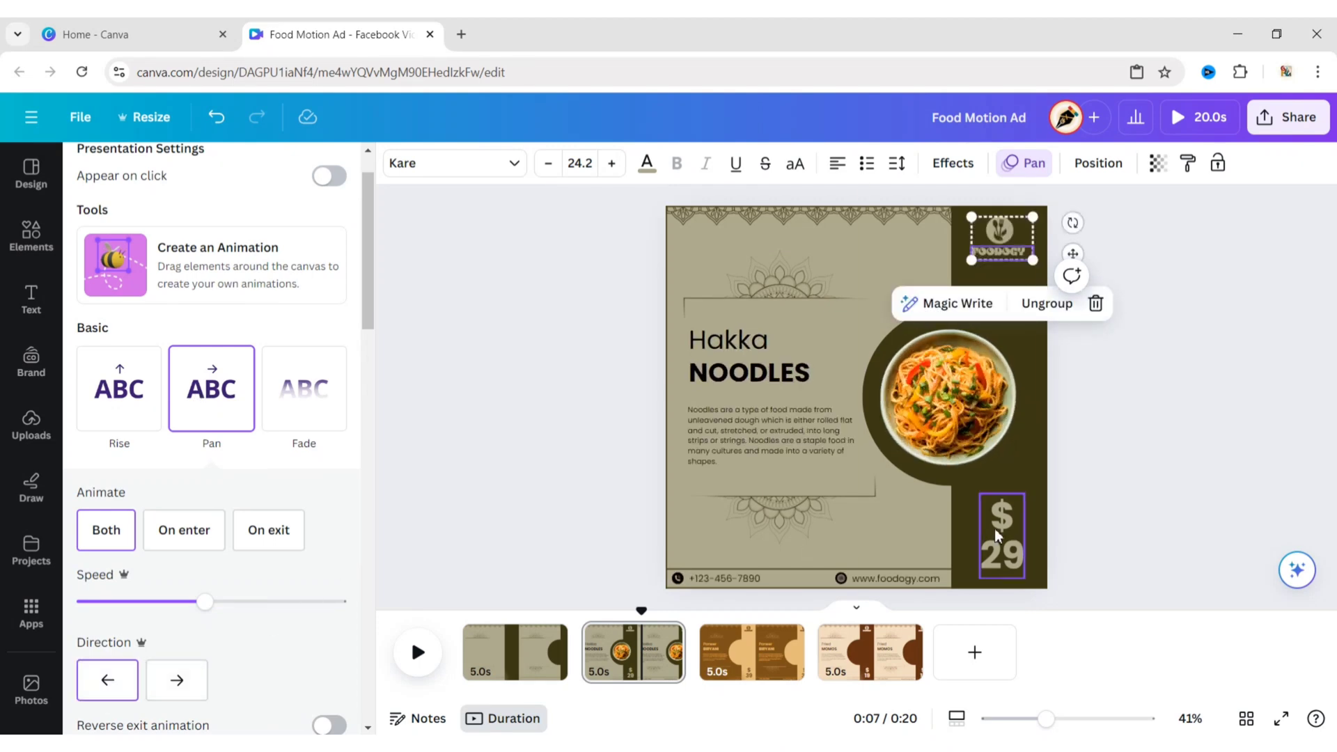
Apply the Pan animation with leftward direction to the $29 price.
left_click(997, 536)
left_click(209, 397)
left_click(108, 686)
left_click(450, 485)
Copy the dish group from the Hakka Noodles page and paste it onto the Paneer Biryani page.
left_click(778, 433)
right_click(788, 423)
left_click(855, 212)
left_click(974, 337)
left_click(433, 662)
right_click(665, 394)
left_click(801, 443)
Move the pasted dish group vertically so the biryani plate sits centred inside the light circle.
left_click(926, 397)
double_click(851, 394)
left_click_drag(818, 373, 812, 454)
left_click_drag(808, 337, 804, 513)
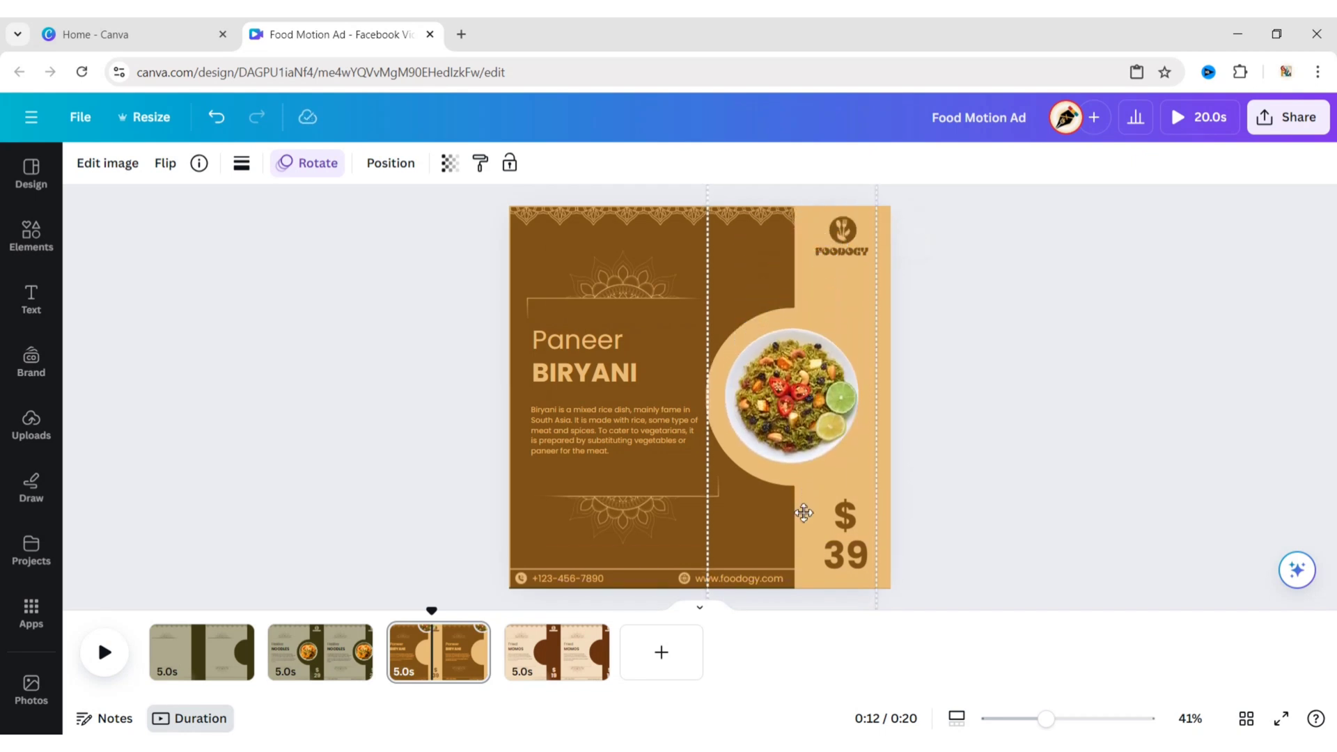
left_click(1001, 453)
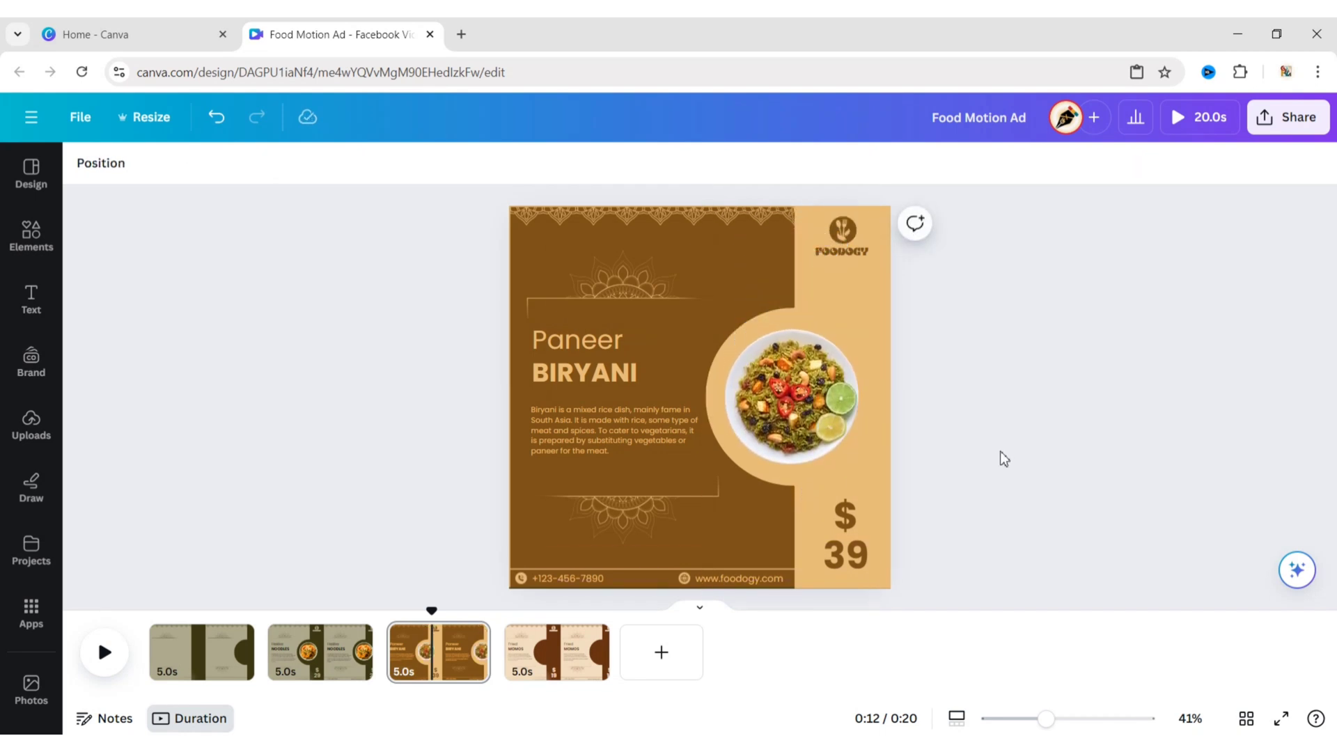
Apply the Rotate motion effect to the biryani plate on the Paneer Biryani page.
left_click(810, 409)
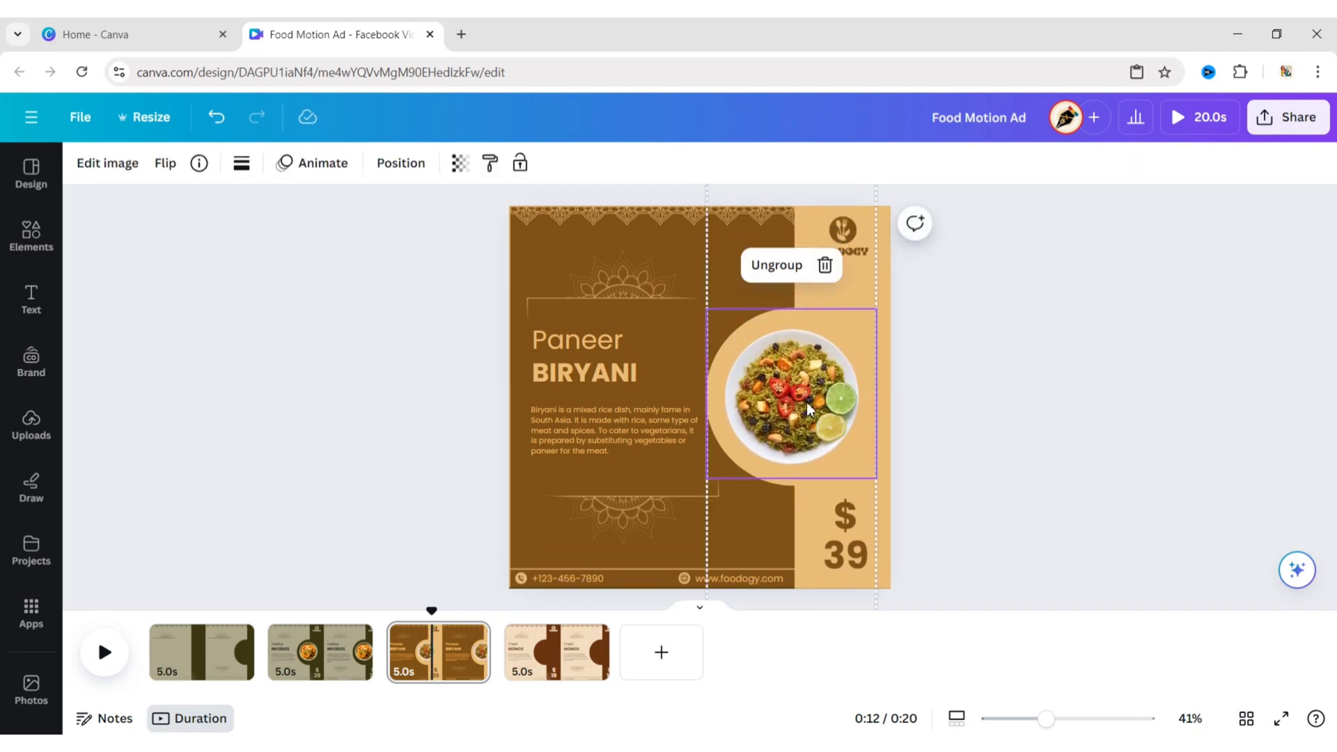
left_click(321, 168)
scroll(224, 358, "down", 10)
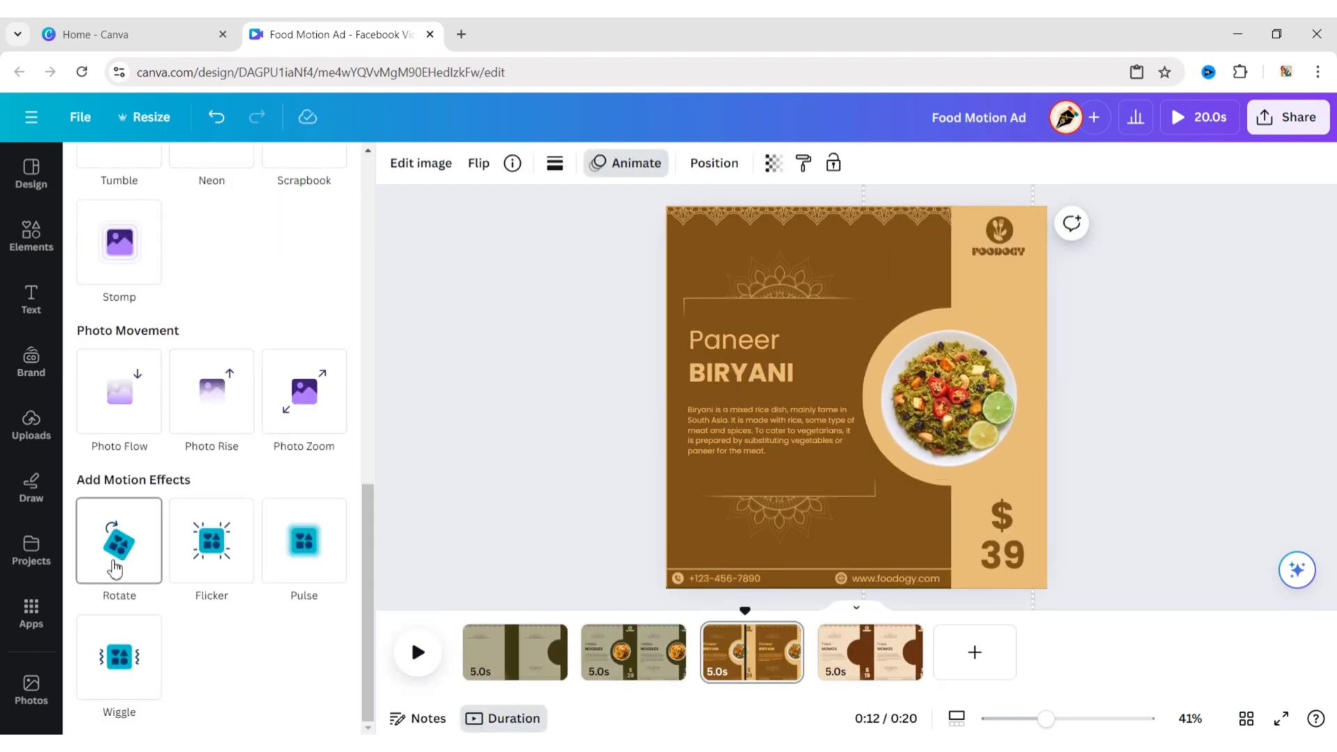
left_click(118, 526)
left_click(428, 458)
left_click(1013, 401)
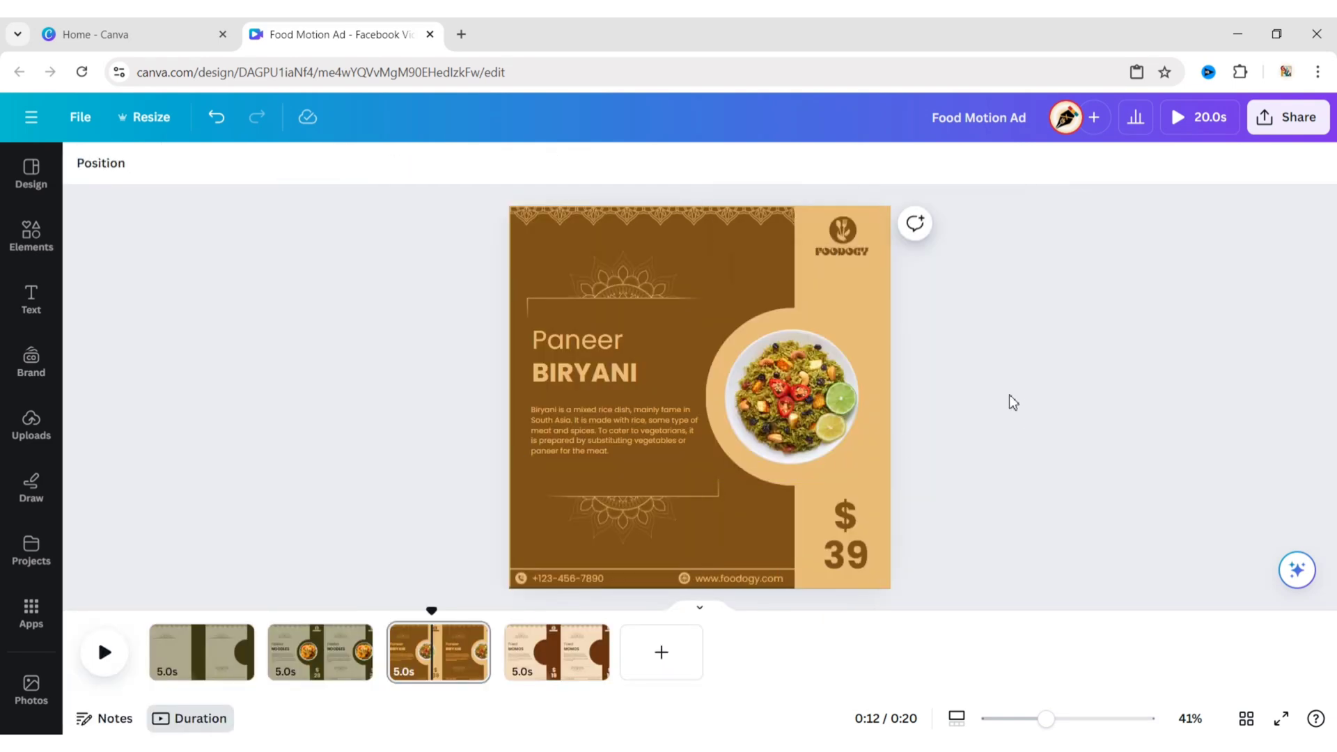
Bring the $39 price in front of the dish group in the layer order and apply the Pan animation to it.
left_click(841, 556)
left_click(271, 167)
left_click_drag(231, 337, 248, 244)
left_click(1126, 163)
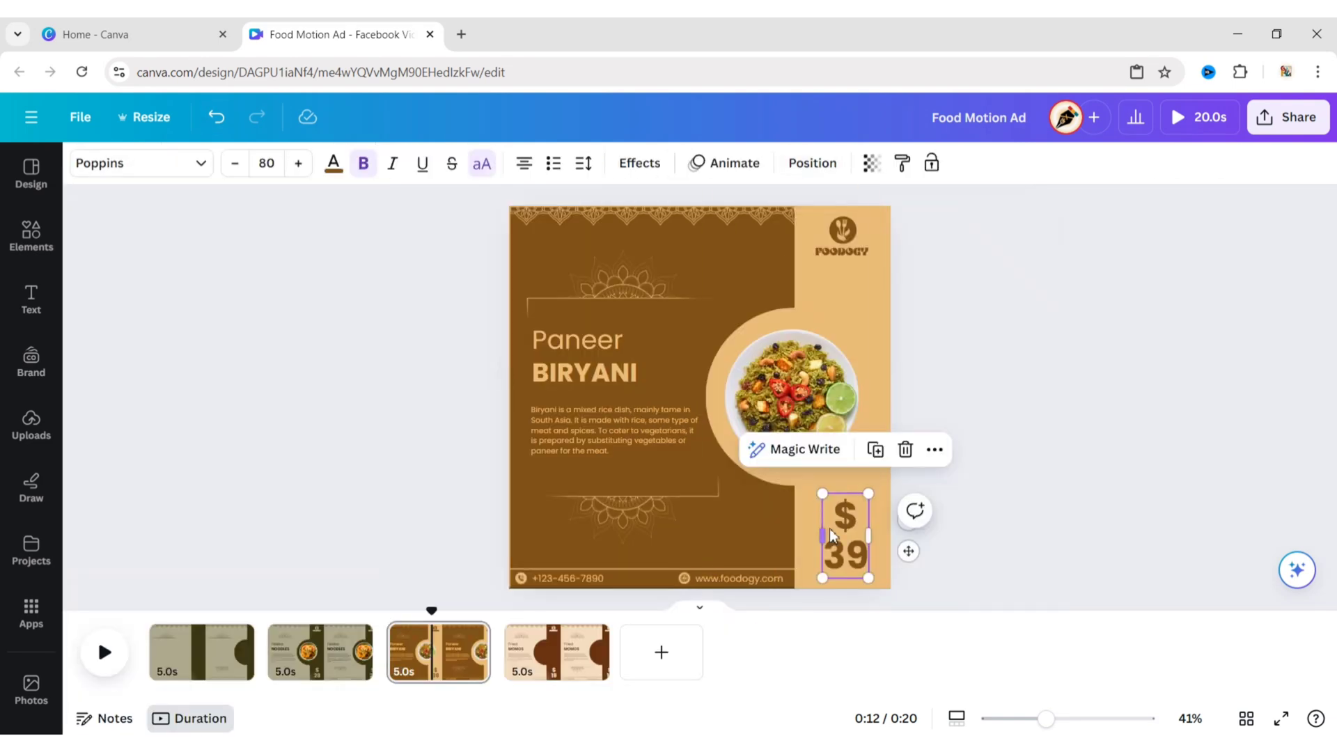
left_click(705, 167)
left_click(218, 457)
Apply the Burst animation to the Paneer Biryani heading and the Typewriter animation to its description.
left_click(596, 352)
left_click(586, 373, "shift")
left_click(735, 163)
scroll(209, 390, "down", 5)
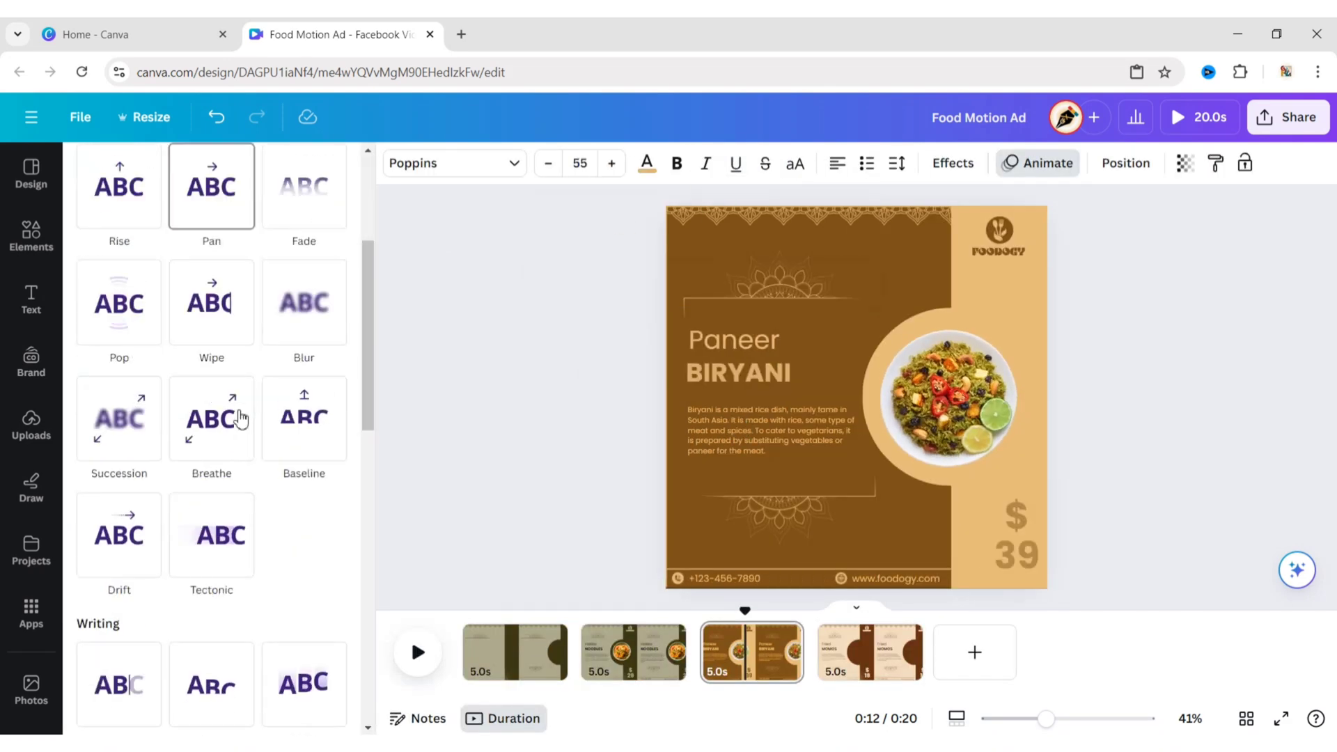
left_click(304, 614)
left_click(119, 388)
left_click(968, 376)
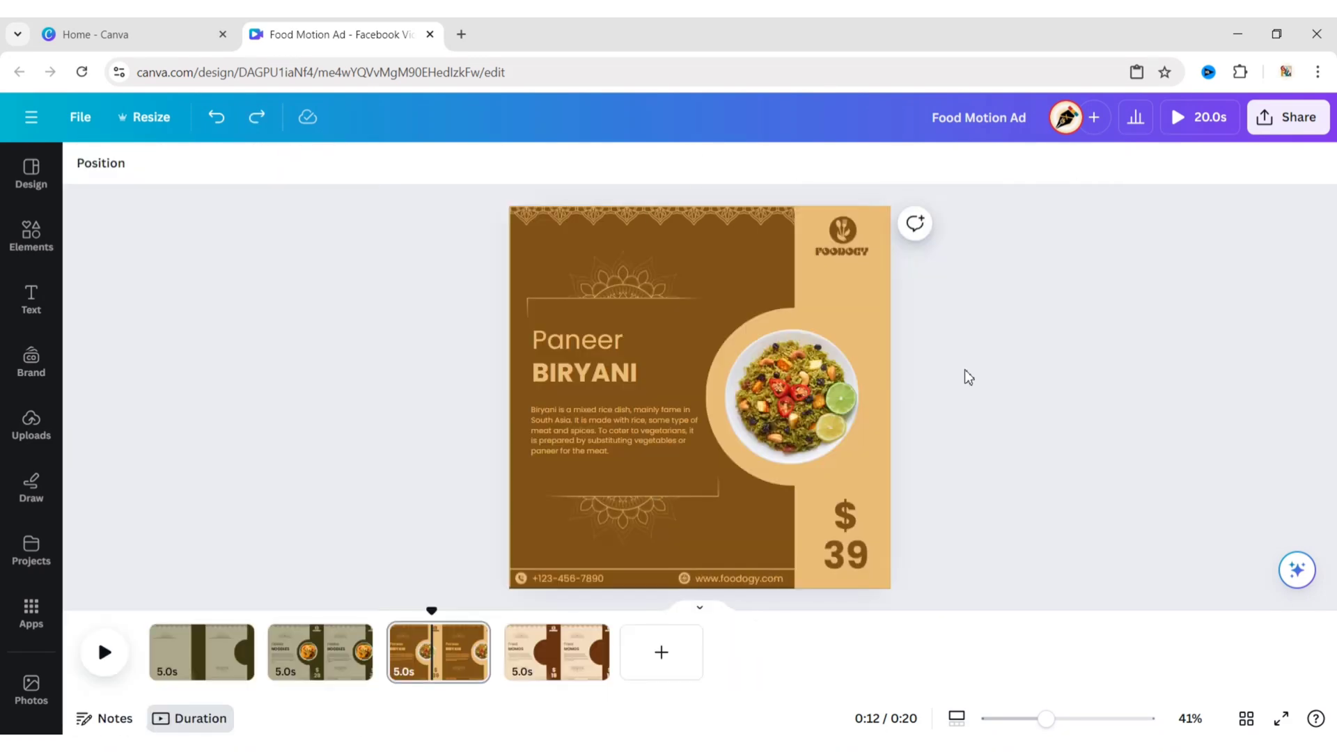
Copy the dish group from the Paneer Biryani page and paste it onto the Fried Momos page.
right_click(801, 408)
left_click(877, 213)
left_click(974, 364)
left_click(575, 646)
right_click(682, 436)
left_click(743, 349)
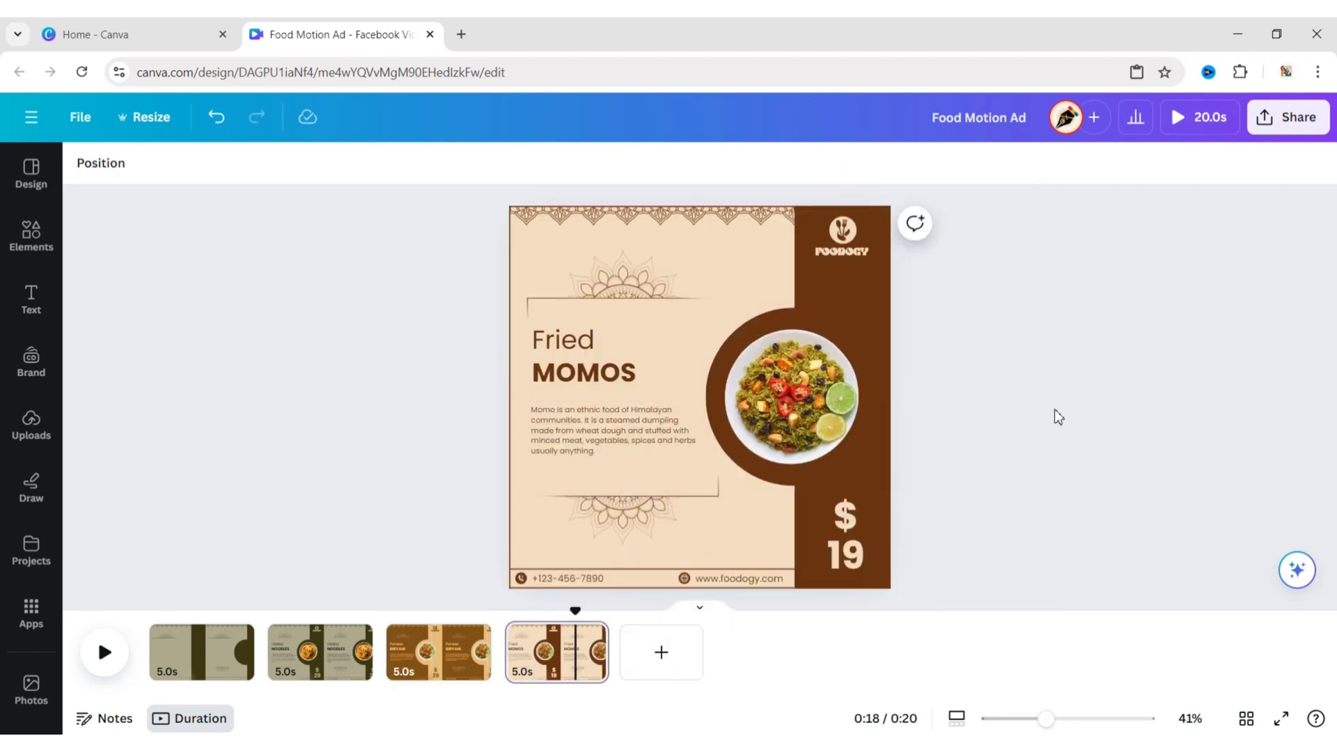
Move the pasted dish group down so the momos plate sits centred inside the brown circle.
left_click_drag(791, 407, 794, 520)
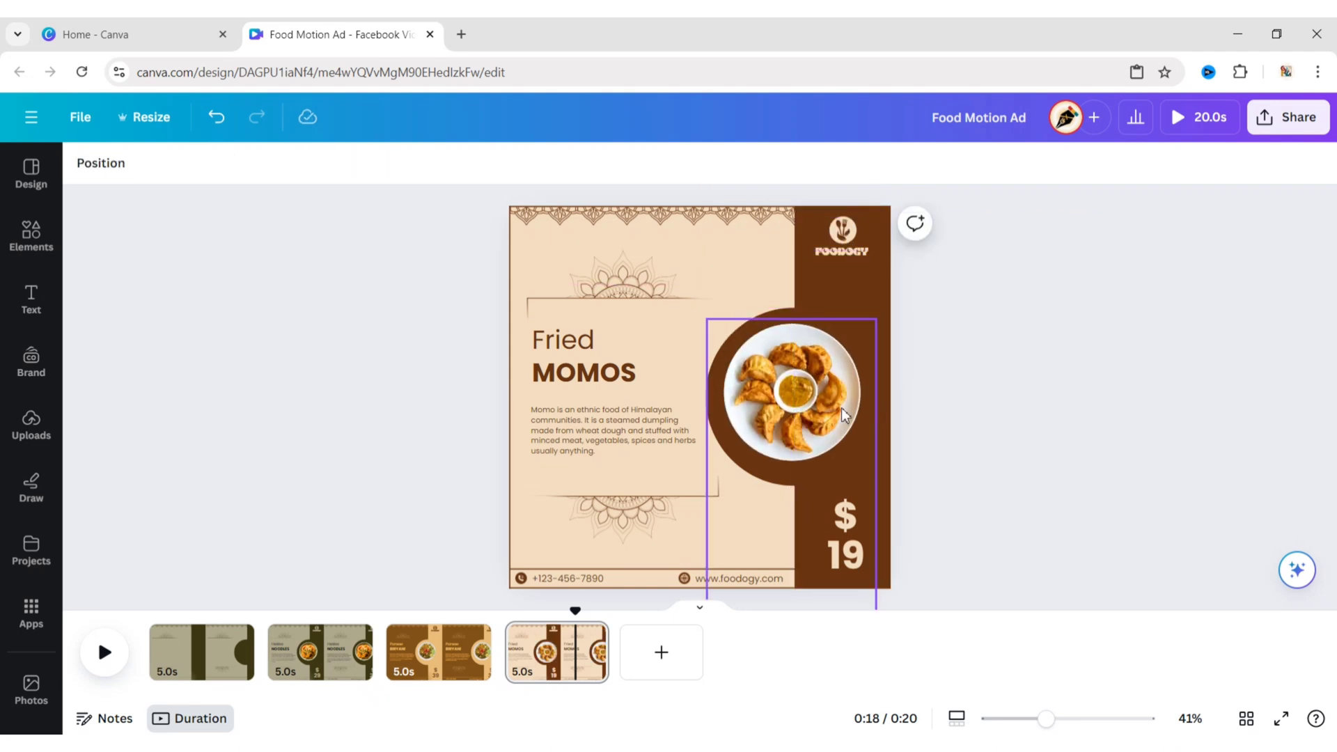
left_click(1001, 407)
key("ctrl+z")
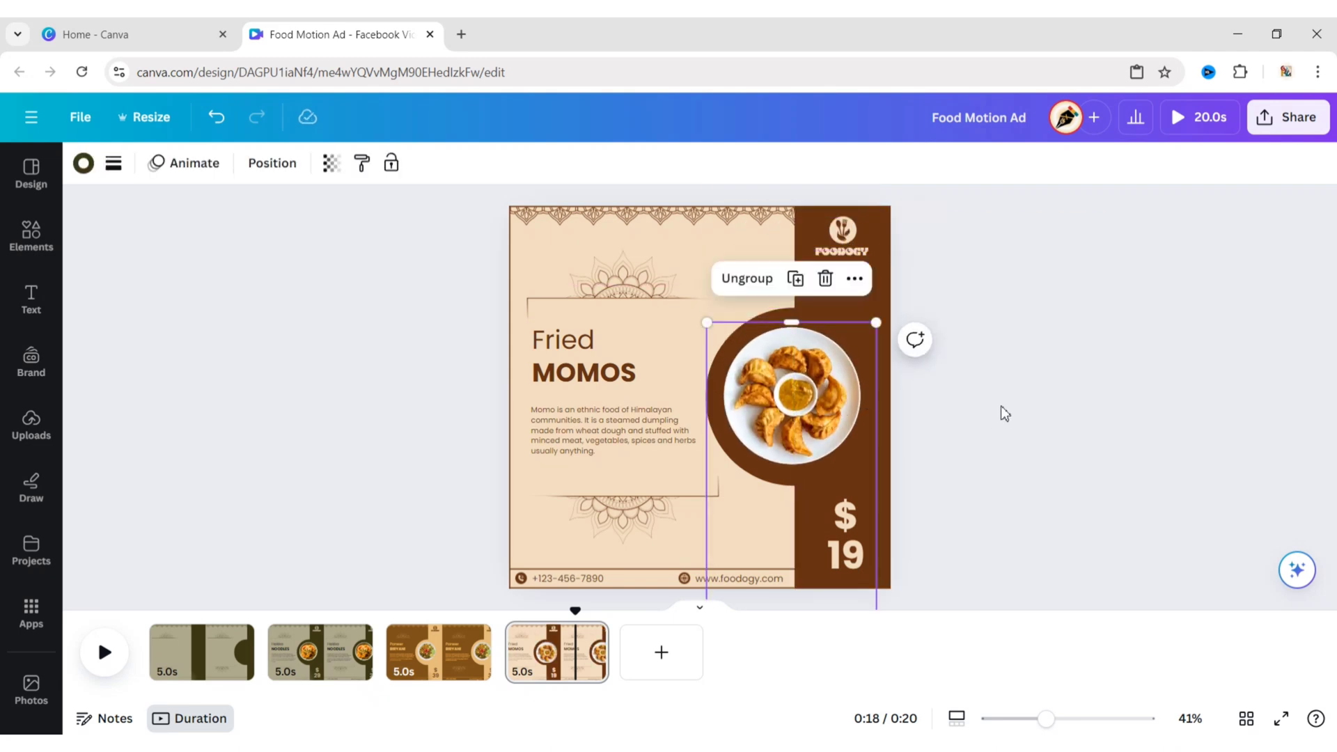
Bring the $19 price in front of the dish group in the layer order and give it the Pan animation.
left_click(273, 163)
left_click(230, 384)
left_click(258, 273)
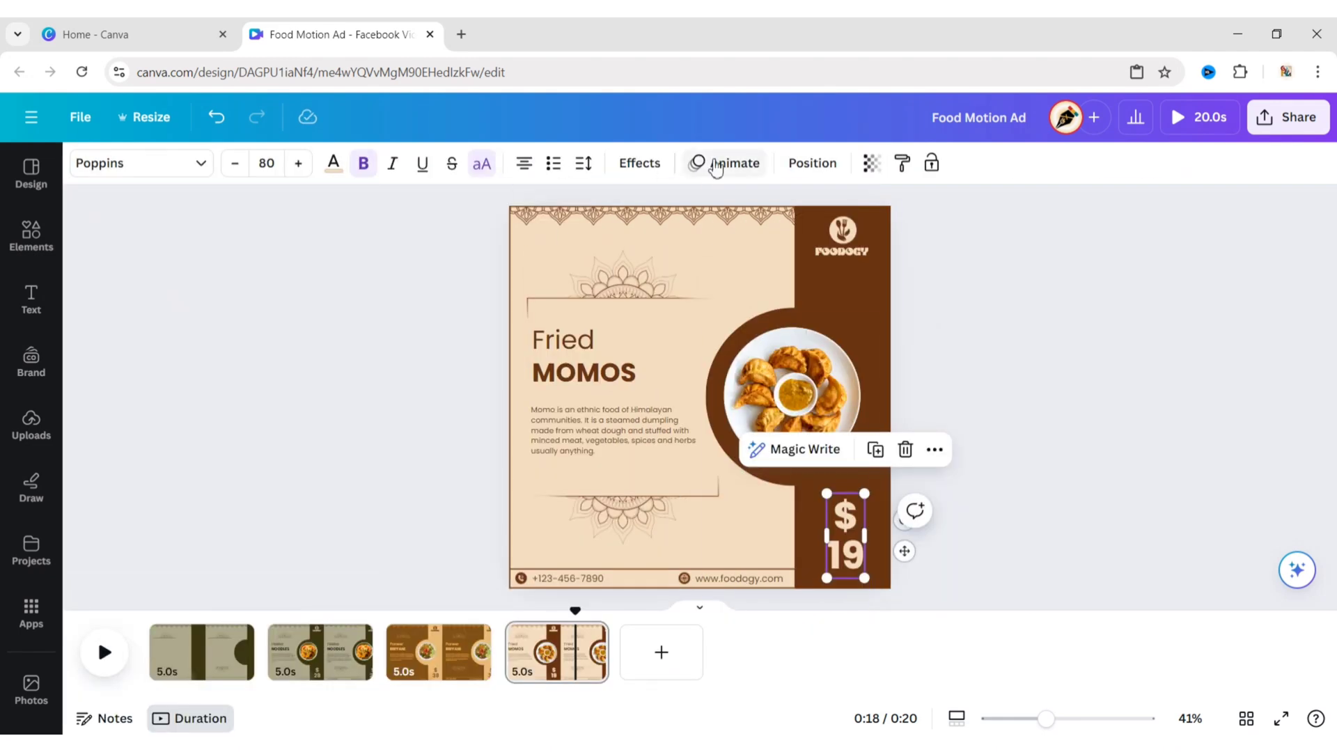
left_click(697, 163)
left_click(212, 426)
left_click(478, 421)
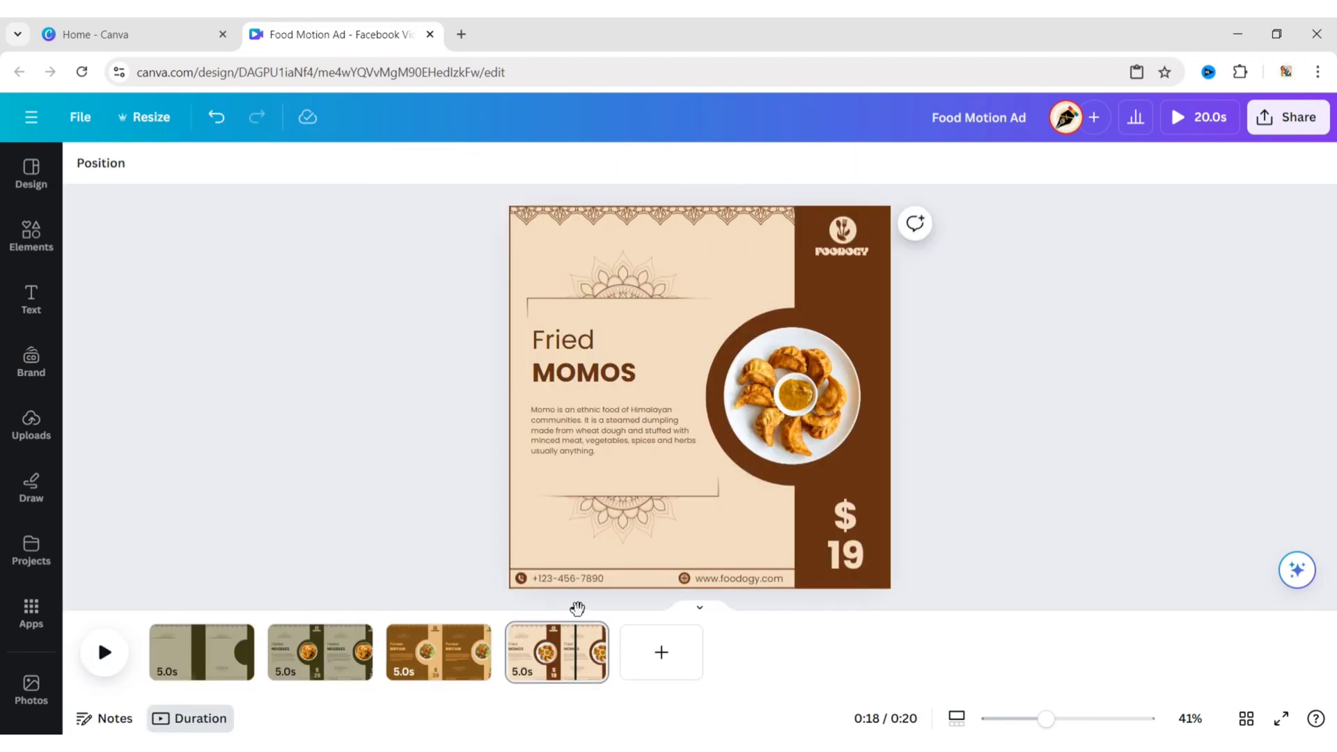
Add a Match & Move transition with a duration of 1 second after the first page and apply it between all pages.
left_click(270, 670)
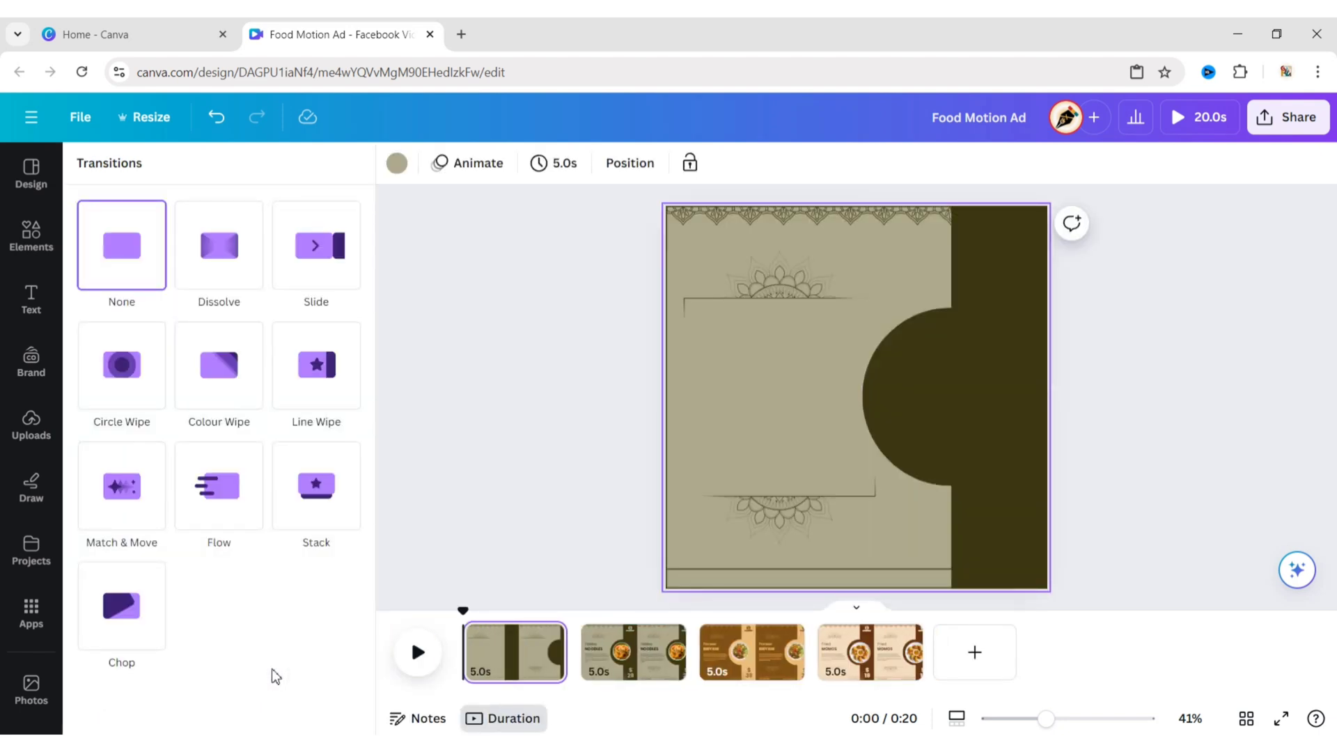
left_click(128, 503)
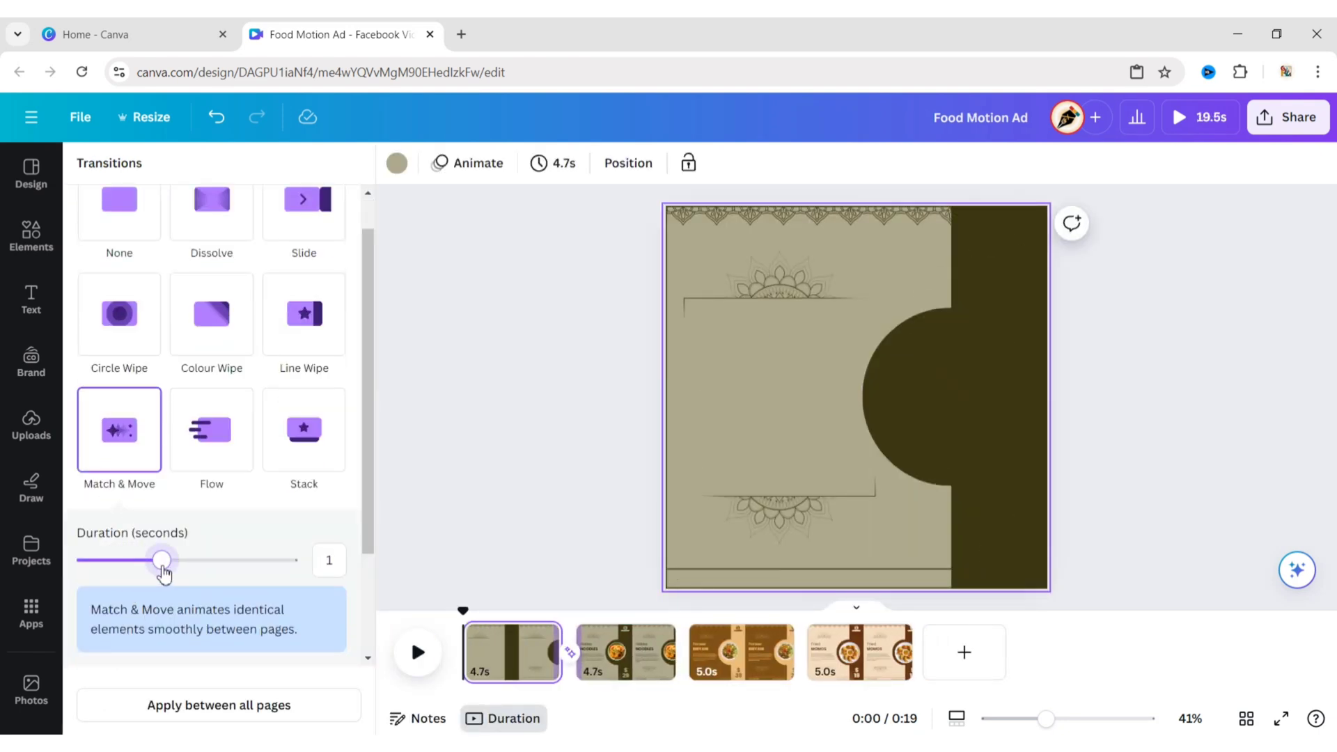
scroll(163, 572, "down", 3)
left_click(216, 714)
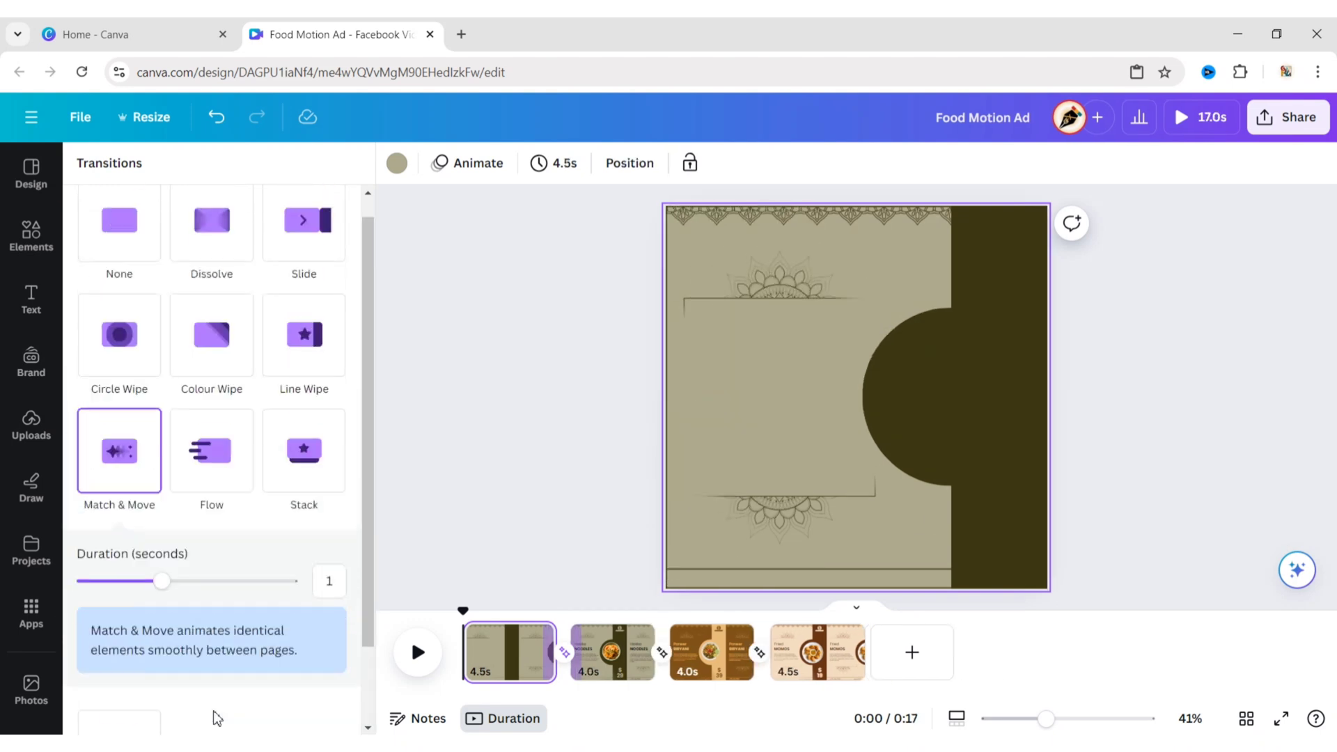
left_click(462, 481)
Preview the first transition, then show element timing for everything on the Hakka Noodles page and set the playhead at the elements' start.
left_click_drag(163, 614, 239, 615)
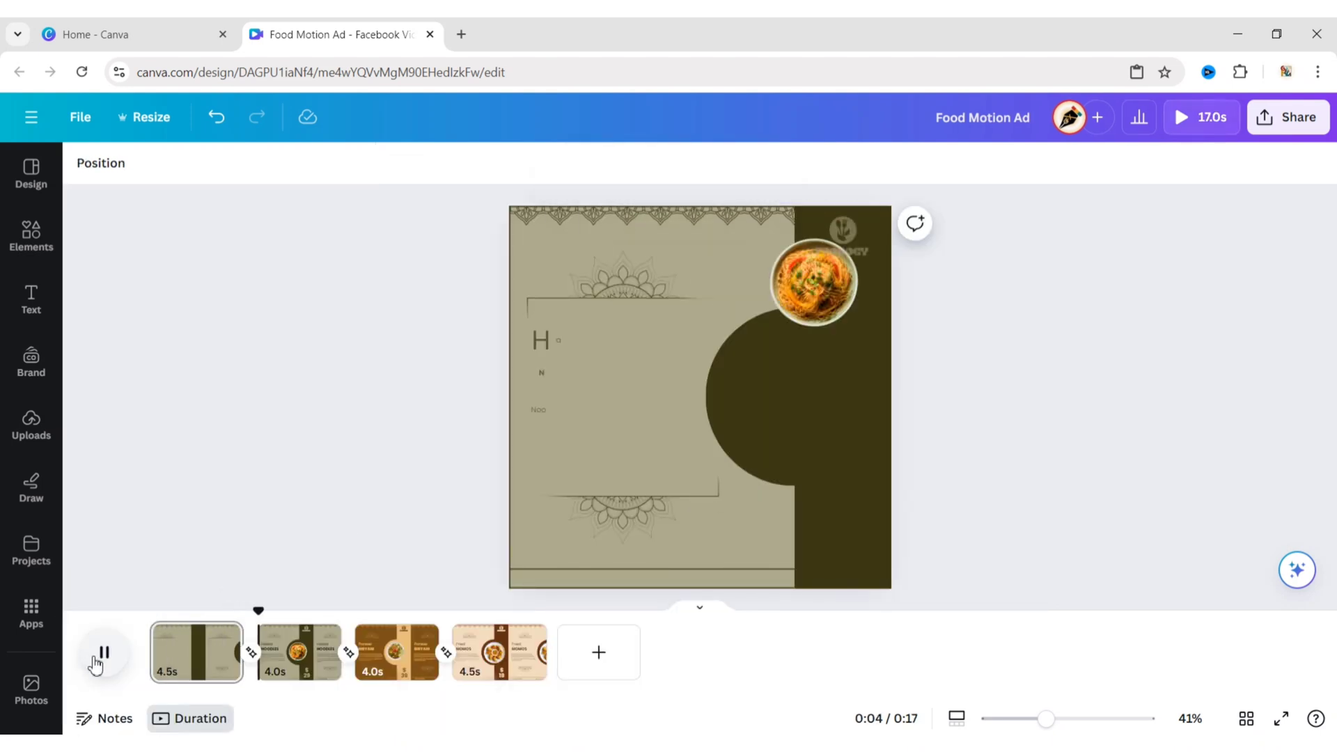
left_click(98, 658)
left_click_drag(429, 235, 1041, 608)
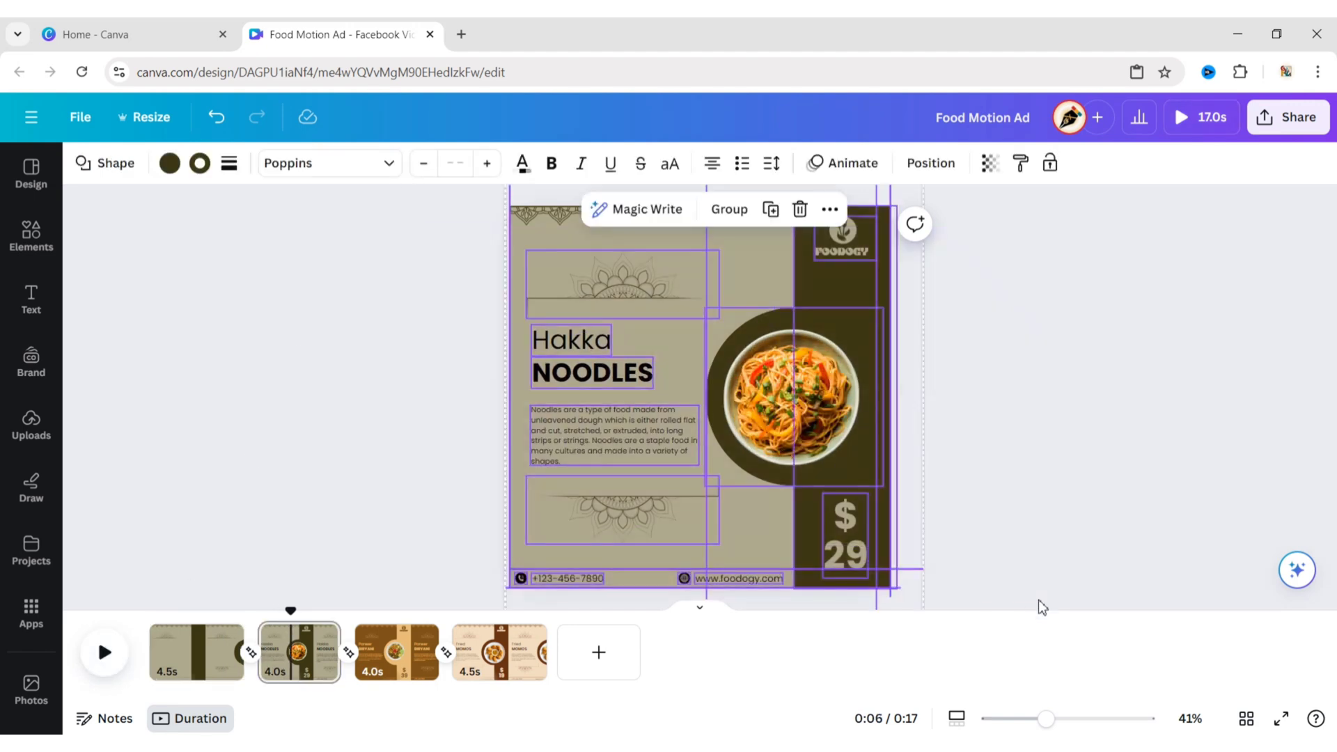
right_click(804, 387)
left_click(826, 585)
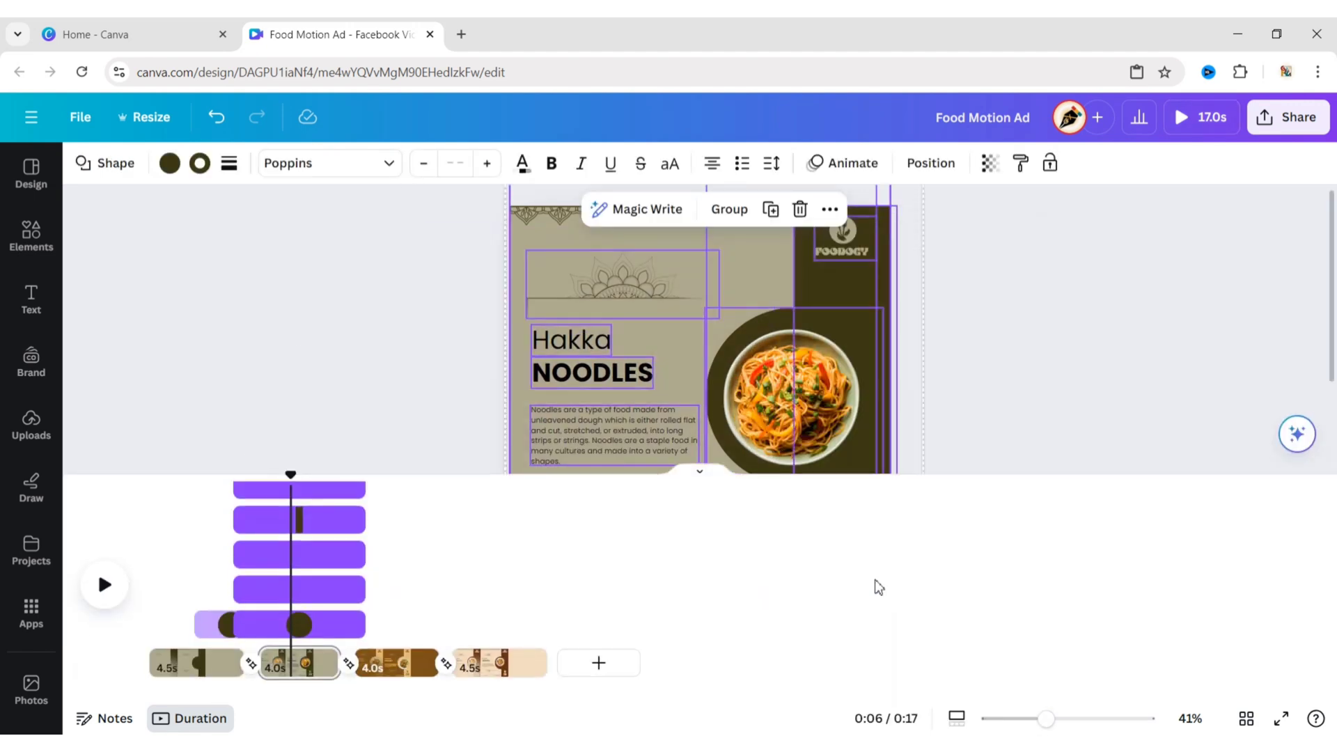
left_click_drag(290, 478, 233, 463)
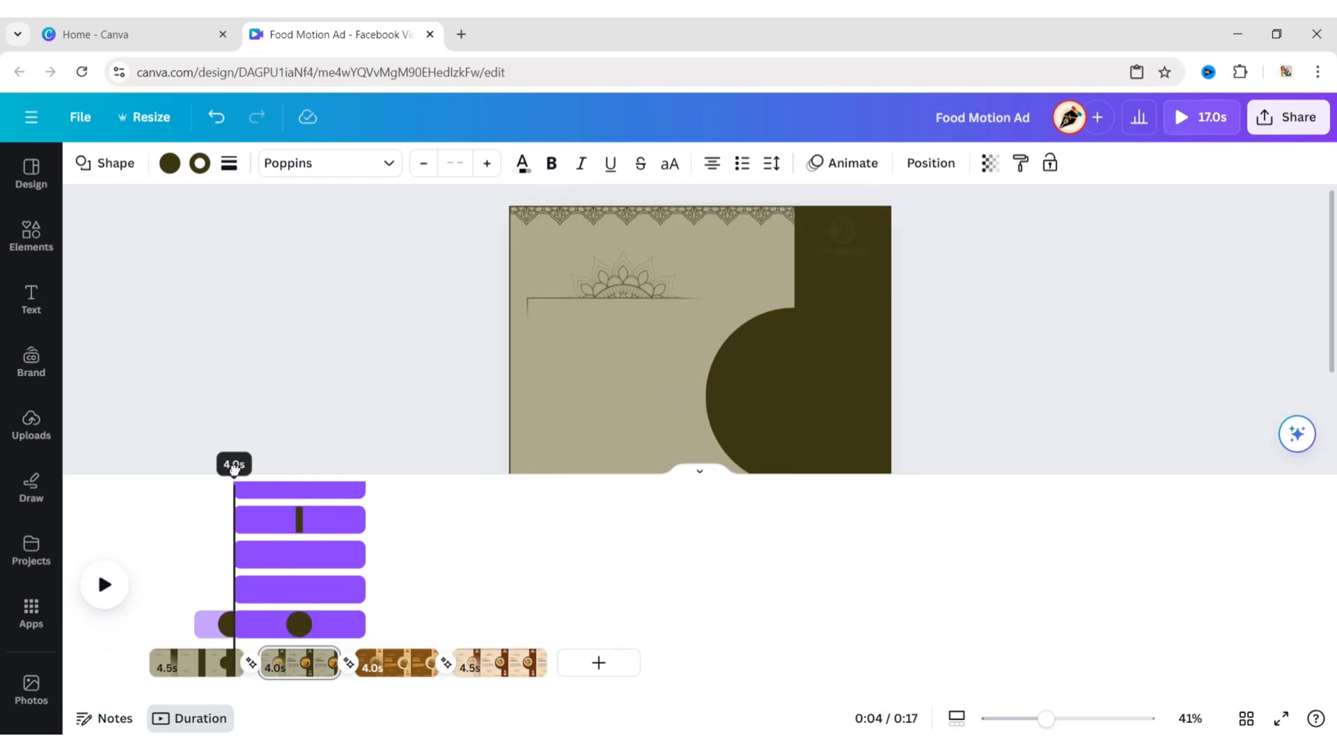
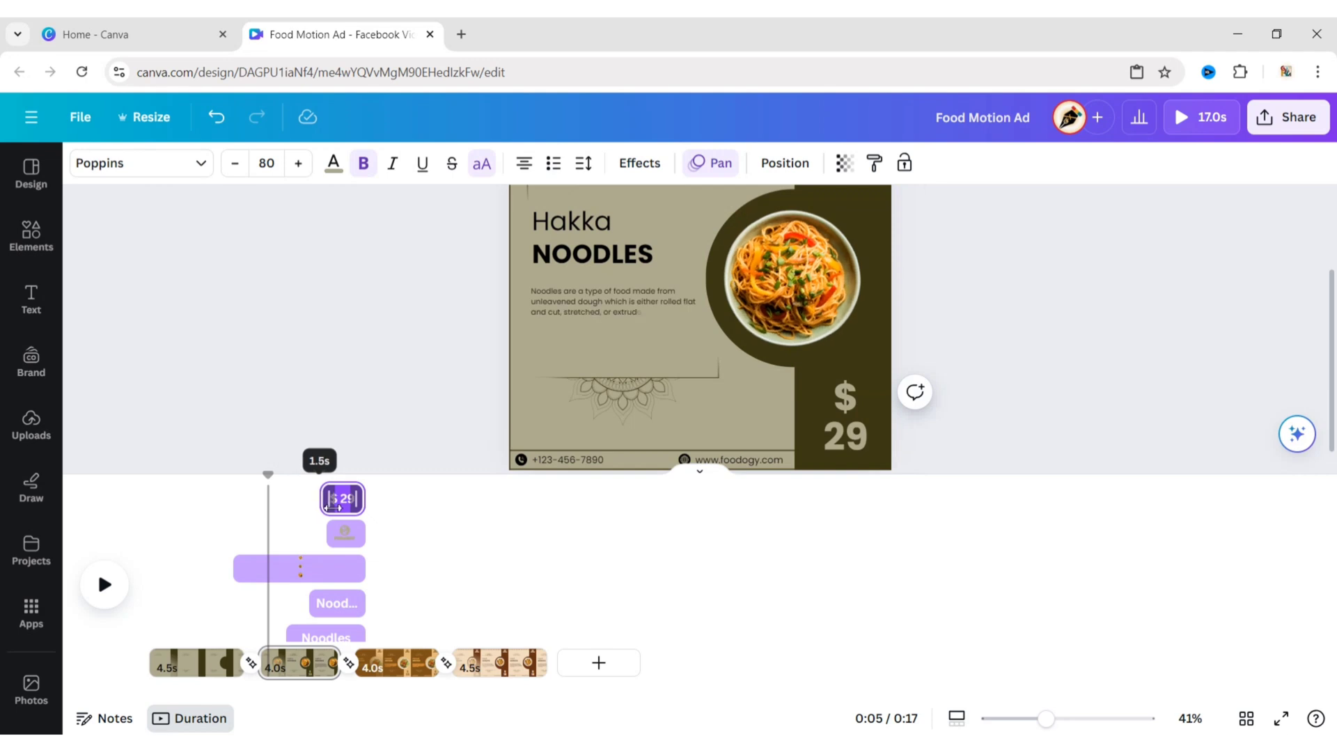
Trim the start of the phone and globe icons' timings so they appear near the end of the Hakka Noodles page.
left_click_drag(380, 370, 949, 484)
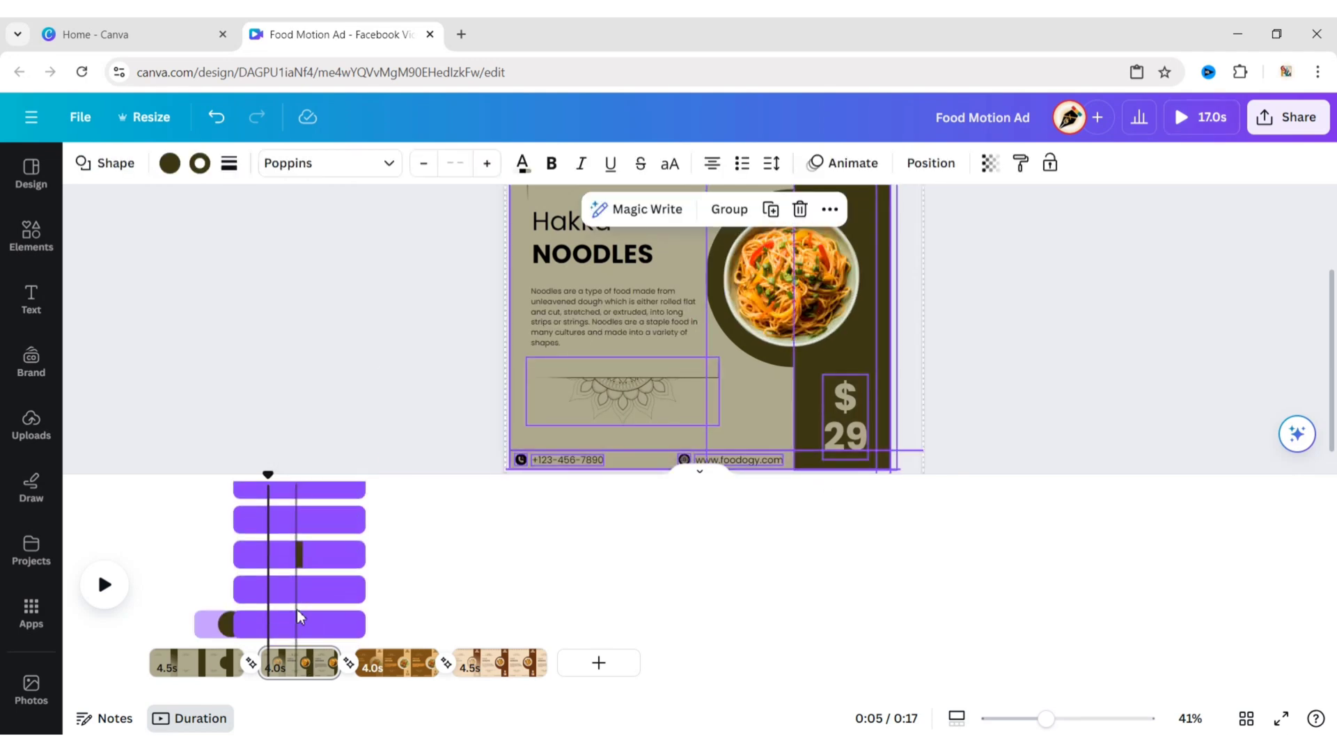
left_click_drag(238, 555, 333, 555)
left_click_drag(467, 447, 897, 481)
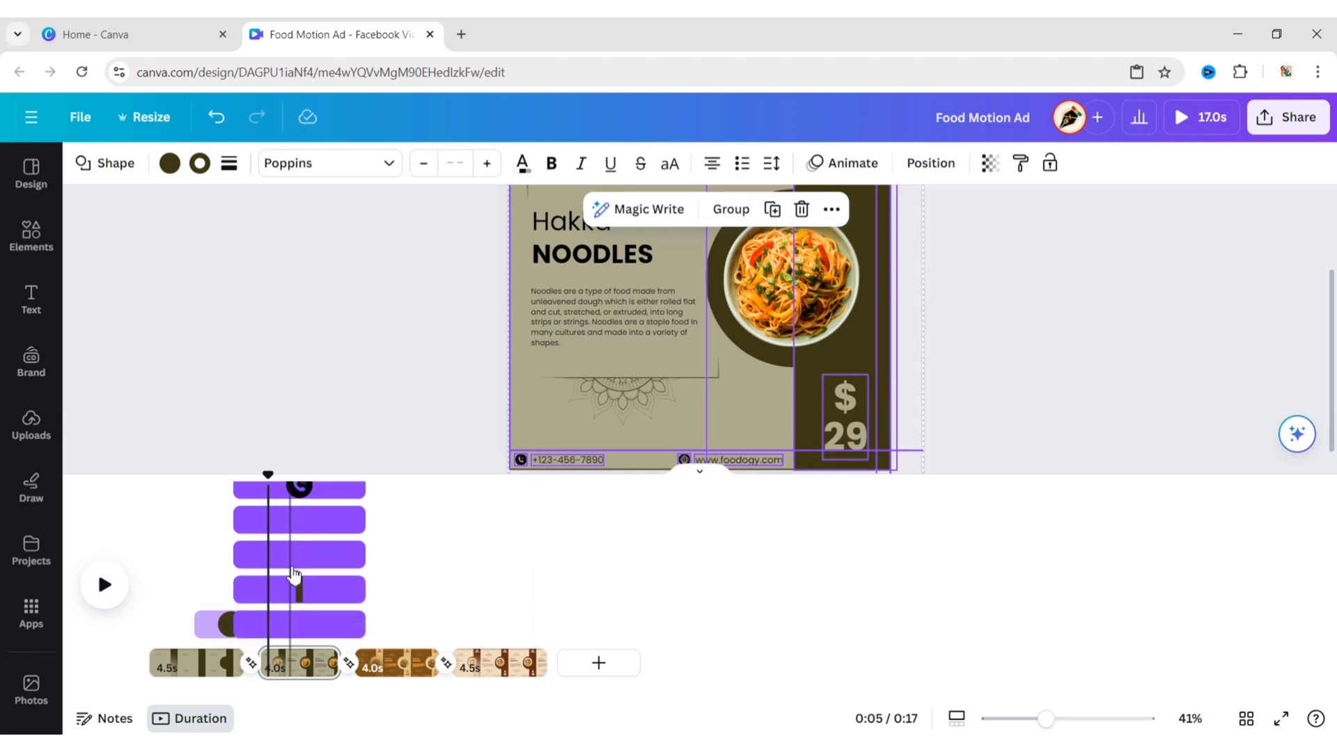
left_click(234, 589)
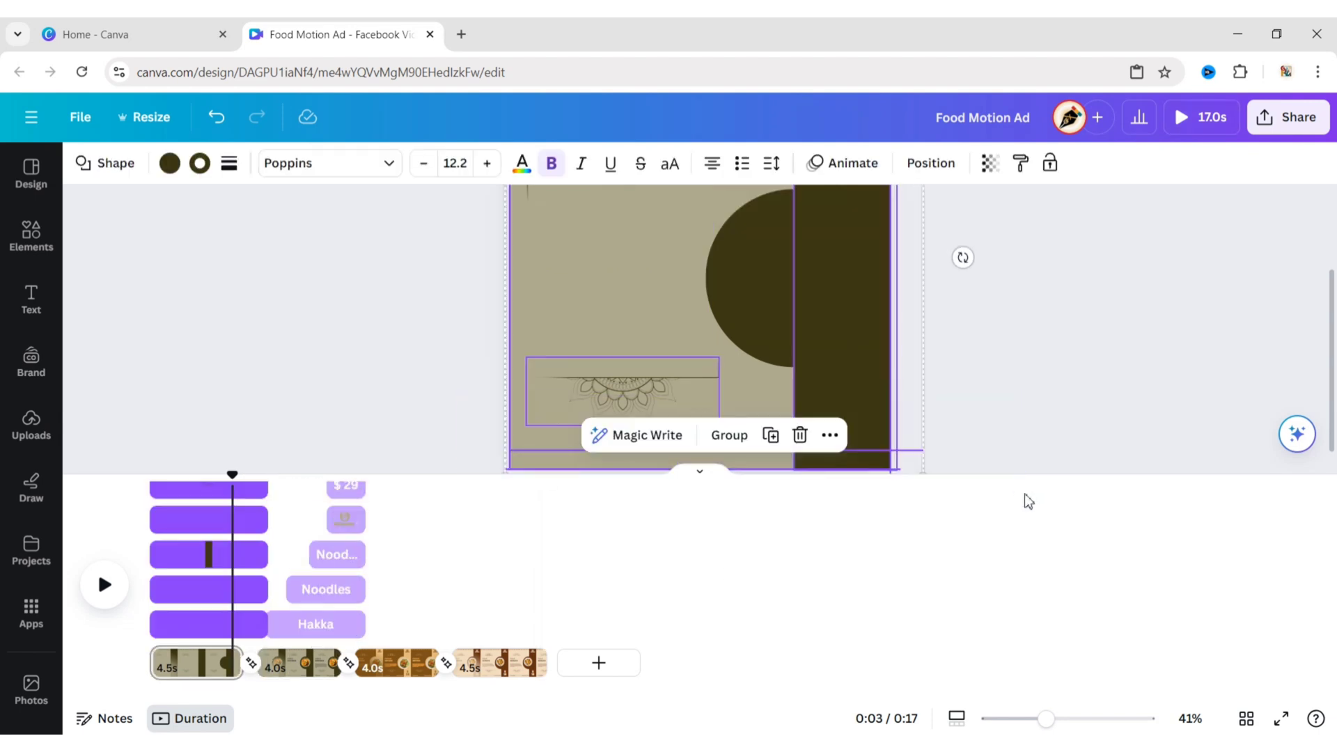
left_click(373, 383)
left_click(270, 675)
left_click_drag(374, 400, 896, 460)
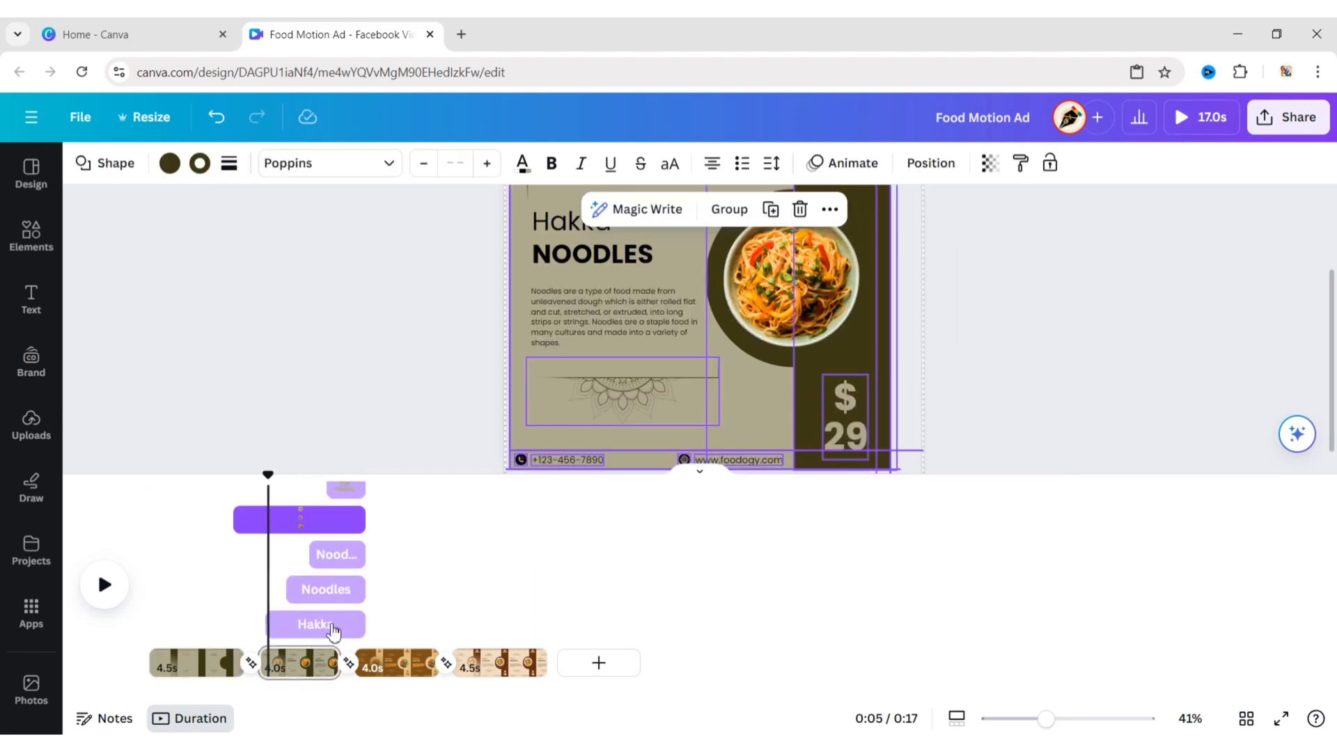
left_click_drag(276, 594, 333, 589)
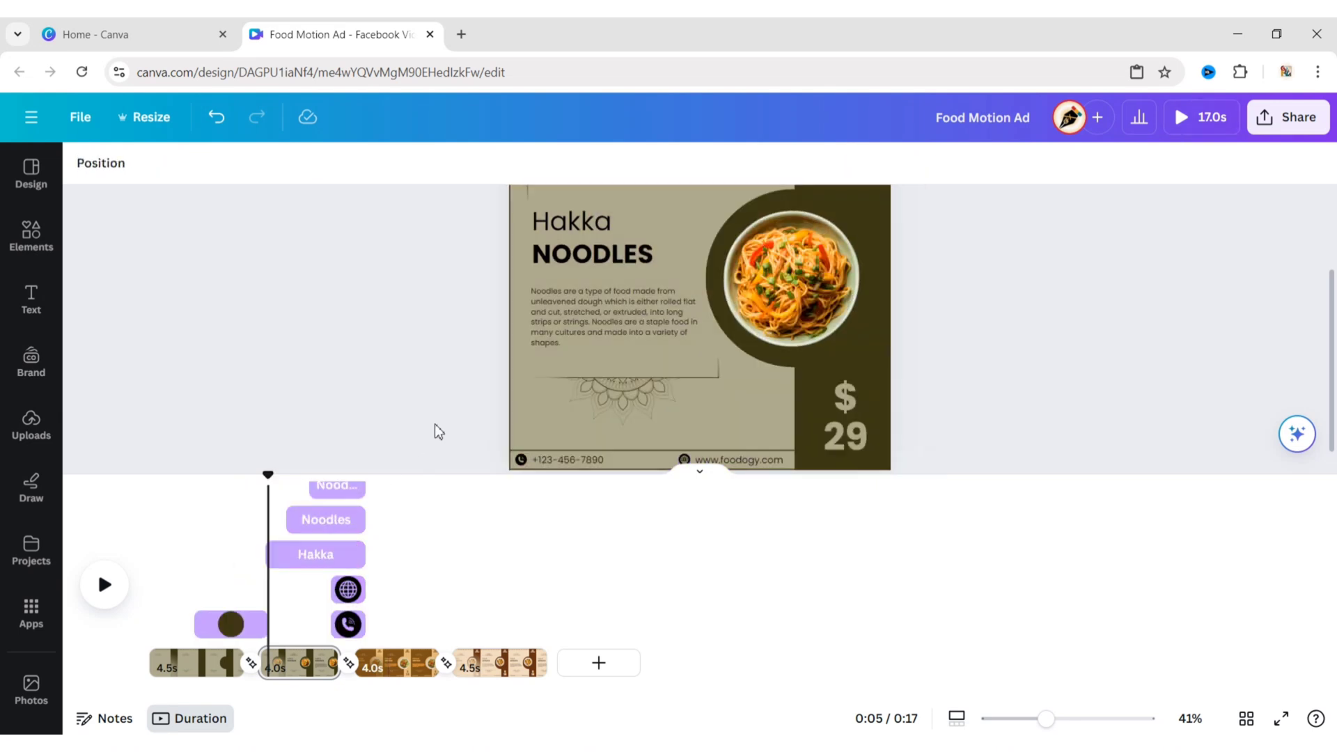
Trim the start of the website address's timing on the Hakka Noodles page, leaving it a duration of 1.0 s.
left_click_drag(434, 423, 879, 472)
scroll(310, 557, "up", 2)
scroll(308, 554, "down", 5)
scroll(307, 558, "up", 4)
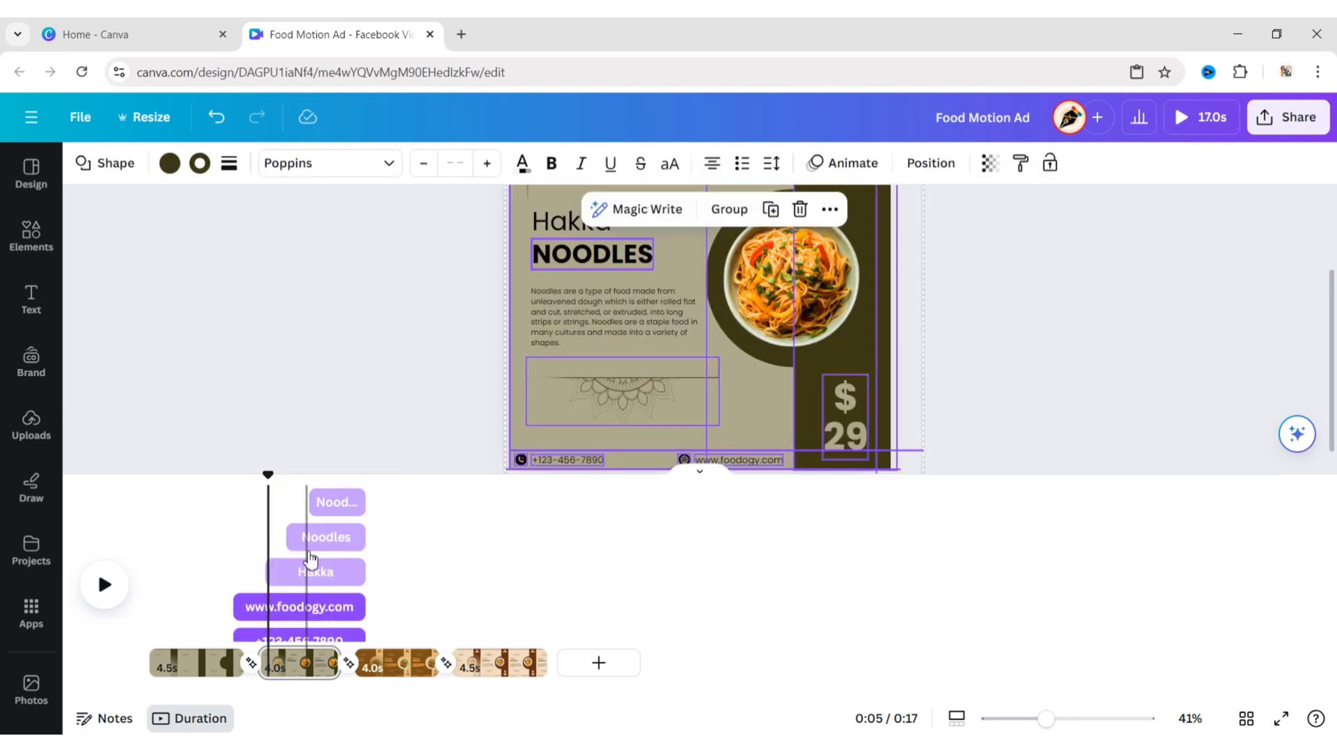
scroll(307, 558, "down", 2)
scroll(307, 558, "up", 1)
left_click_drag(236, 537, 336, 541)
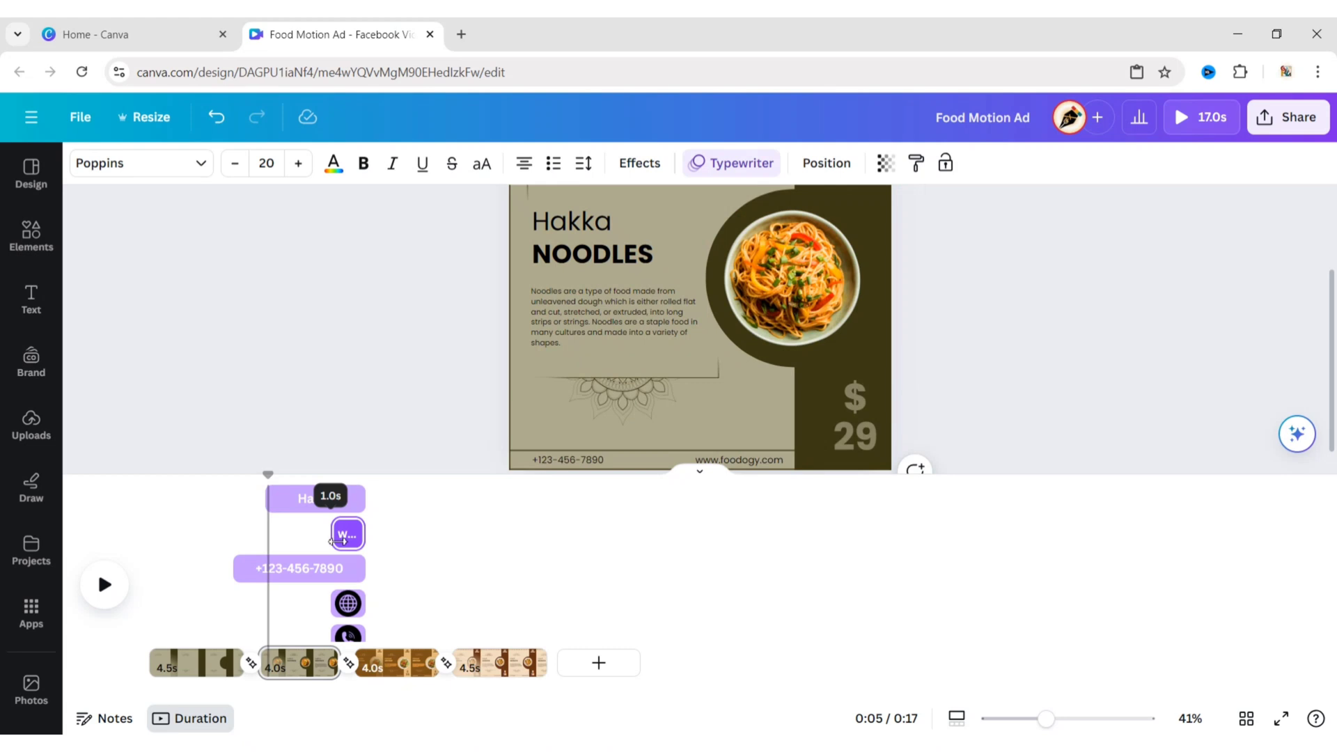
Trim the start of the phone number text's timing to match the website address, and hide the element timing.
left_click(490, 448)
key("ctrl+a")
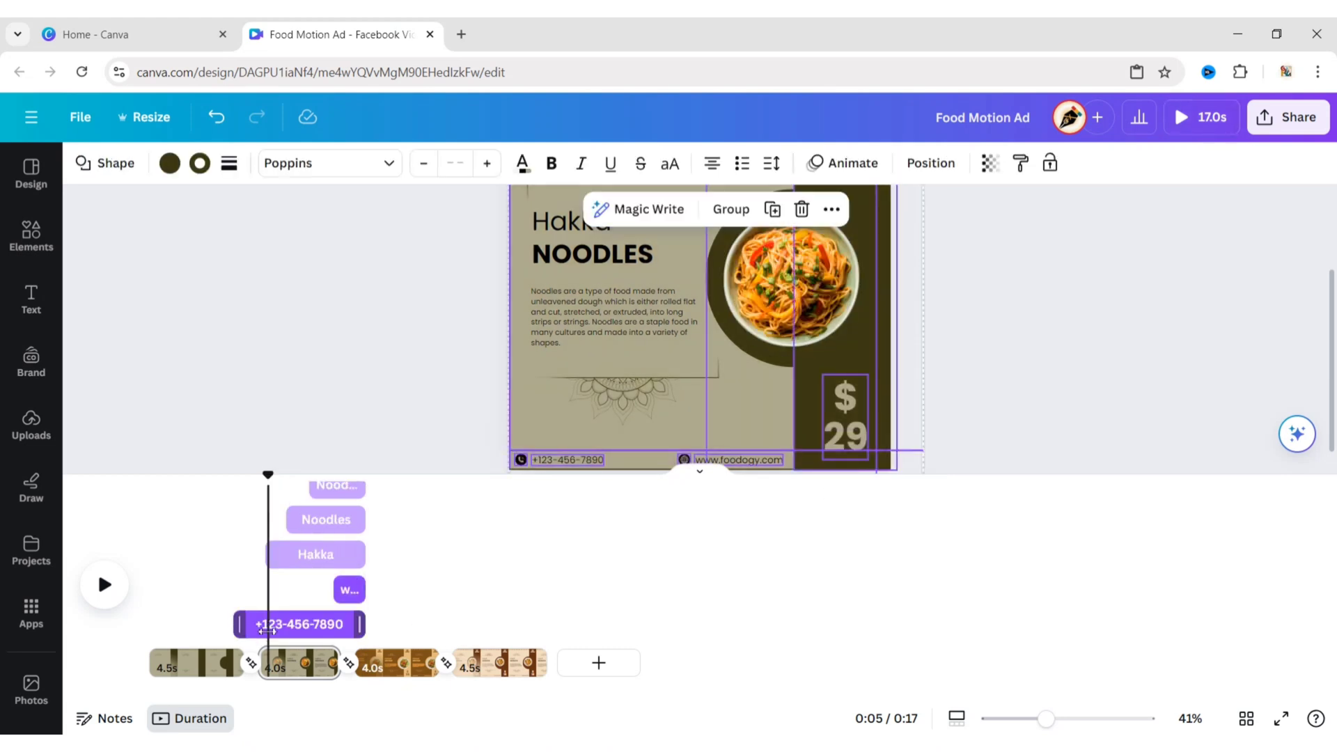
left_click_drag(268, 631, 333, 629)
left_click(353, 386)
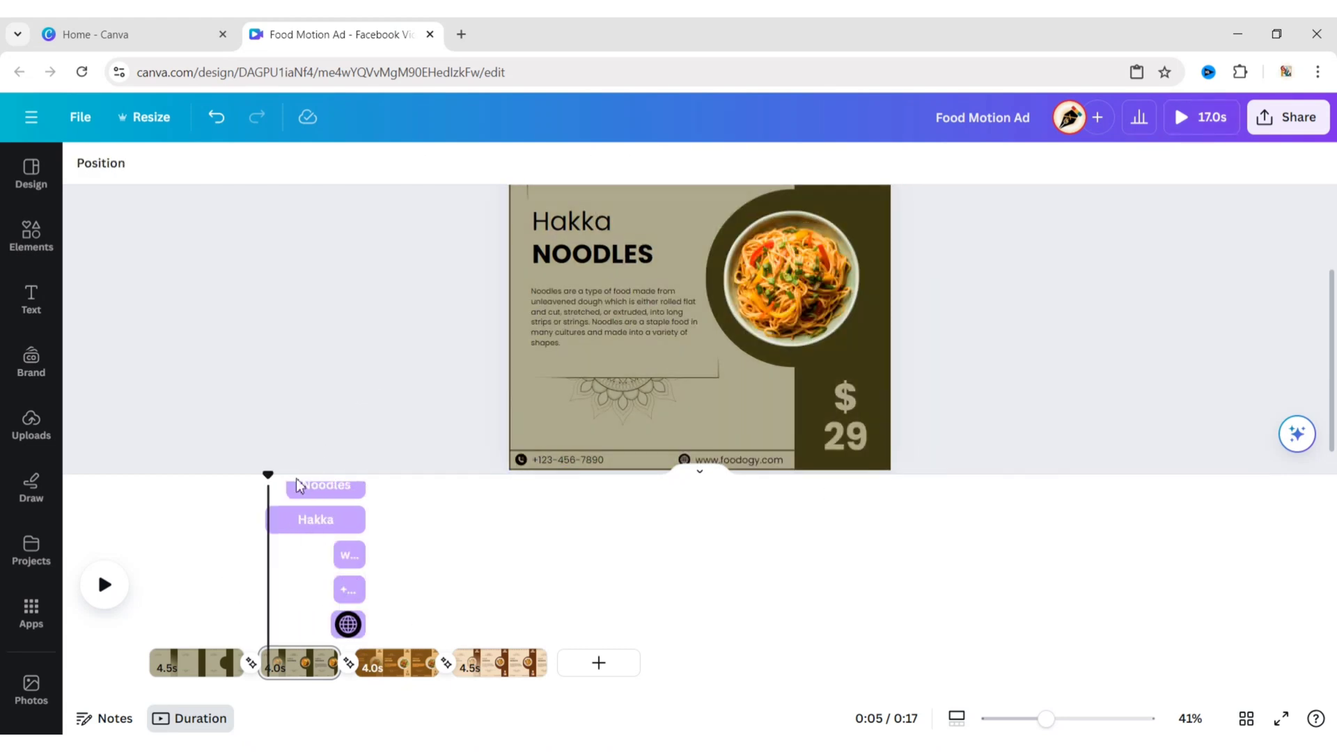
right_click(305, 522)
left_click(362, 360)
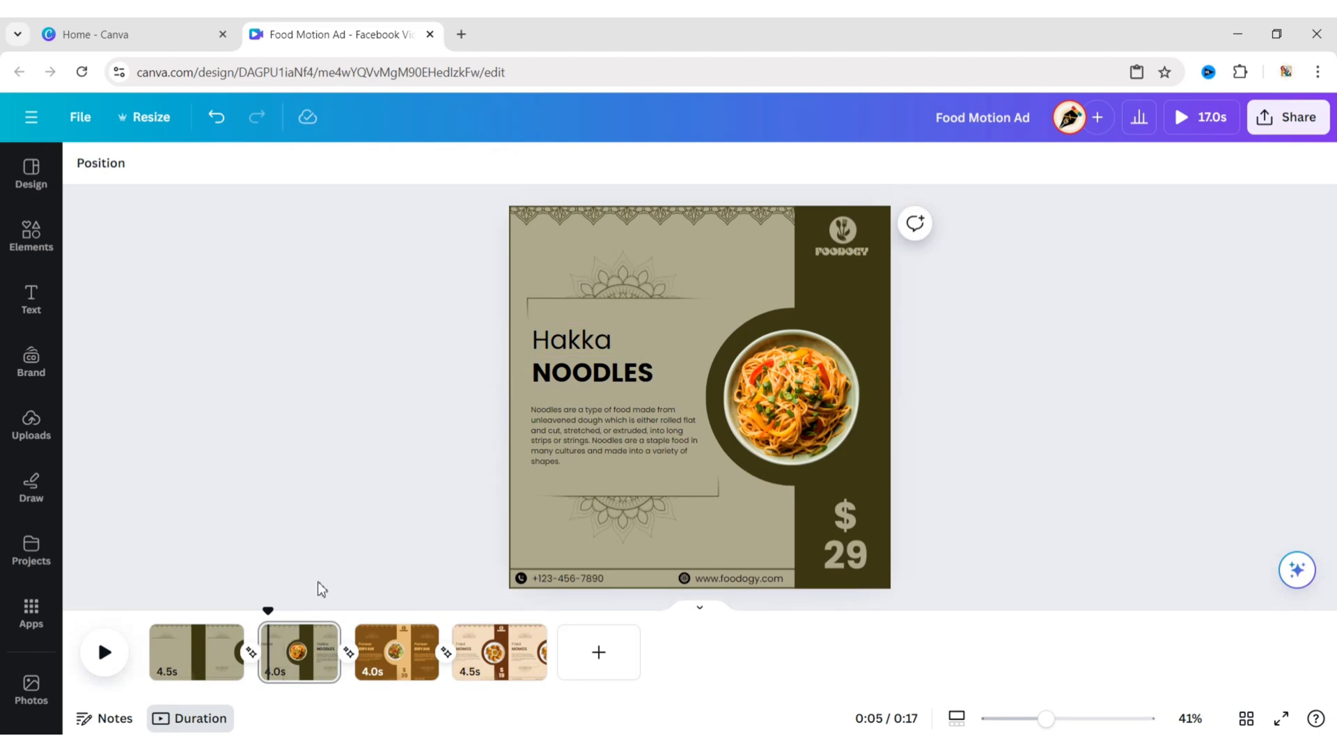
Play the Hakka Noodles page from the preceding transition to check the staggered timing of its elements.
left_click_drag(458, 422, 650, 453)
right_click(650, 454)
left_click(321, 601)
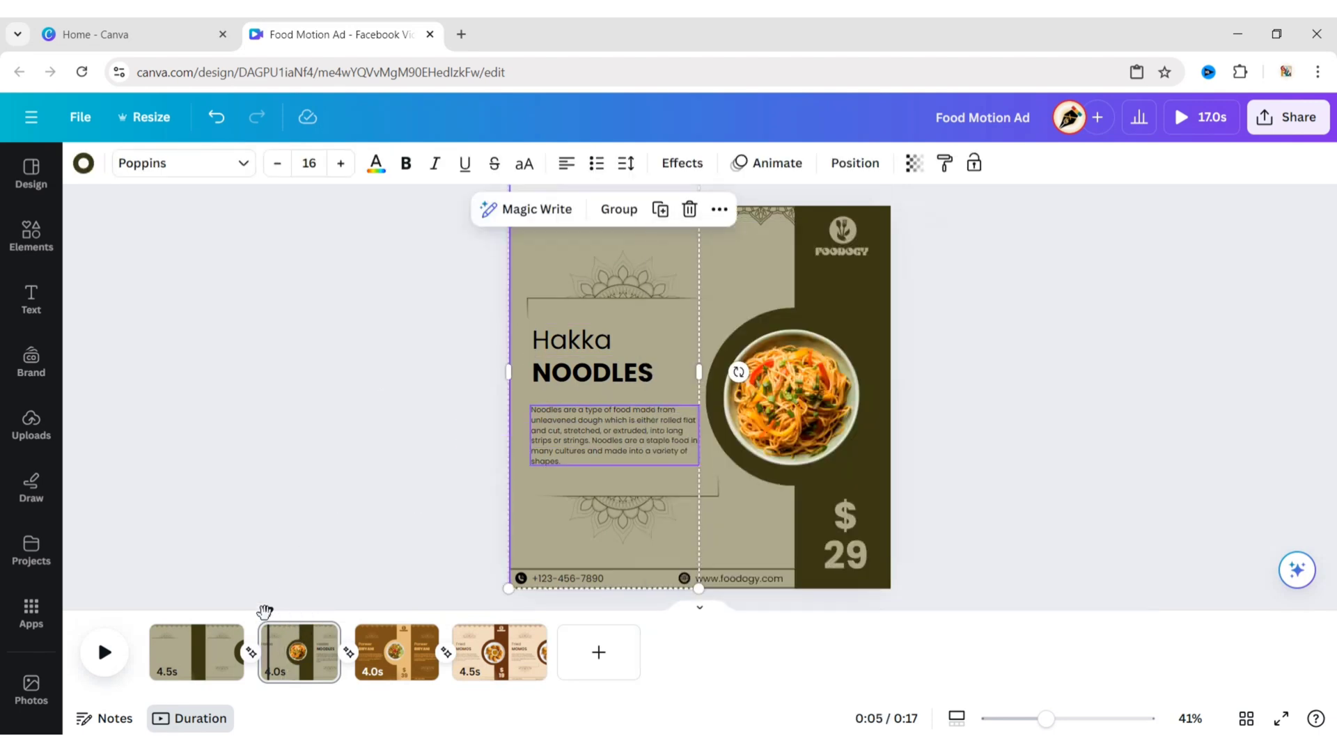
left_click_drag(268, 613, 234, 613)
left_click(104, 652)
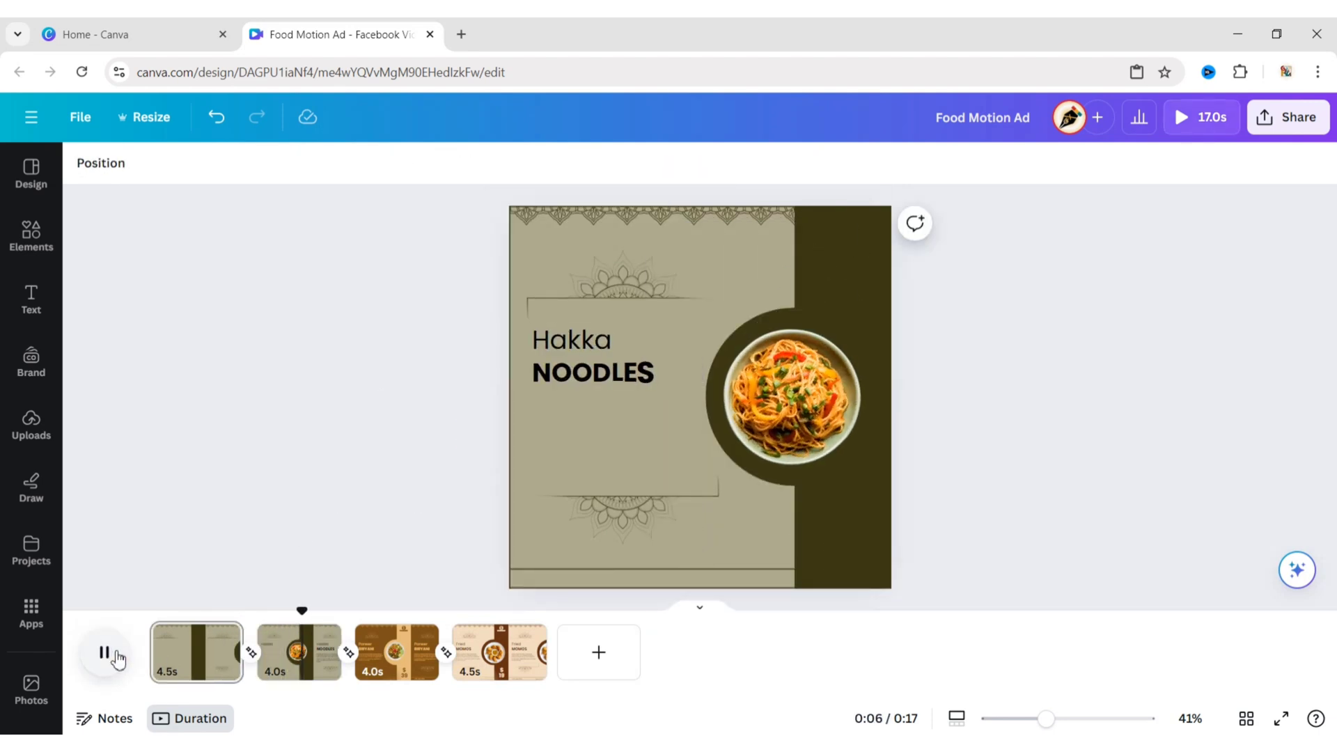
left_click(115, 652)
left_click_drag(375, 612, 244, 613)
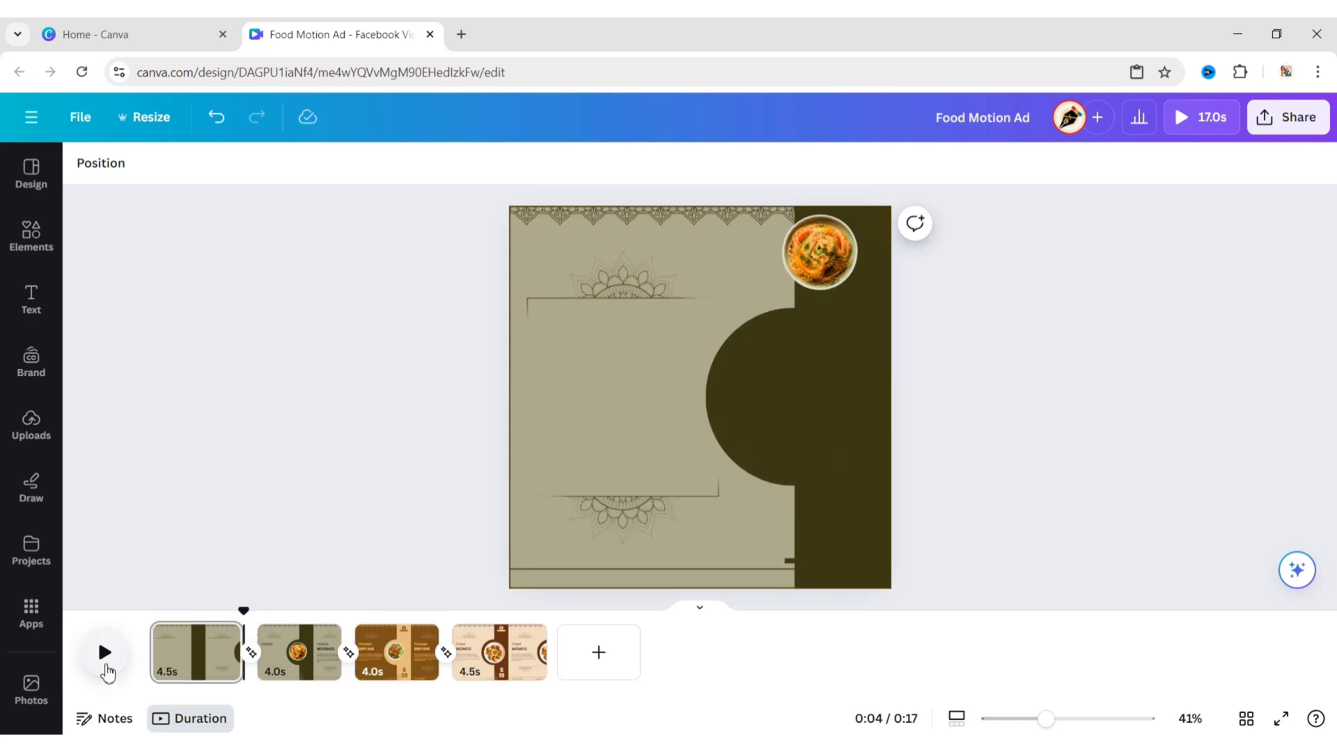
left_click(105, 665)
left_click(107, 670)
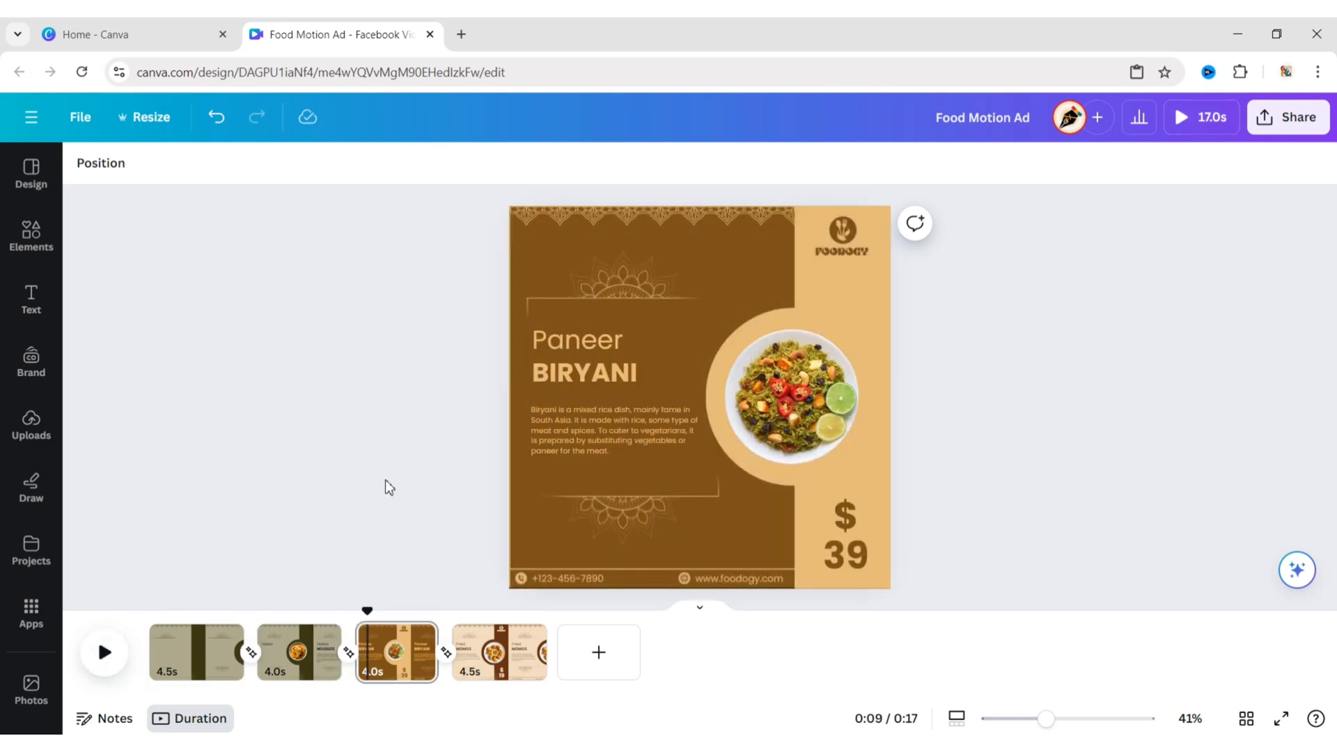
Show element timing for the Paneer Biryani page and trim the start of the word Paneer to just after the transition.
left_click_drag(531, 407, 886, 555)
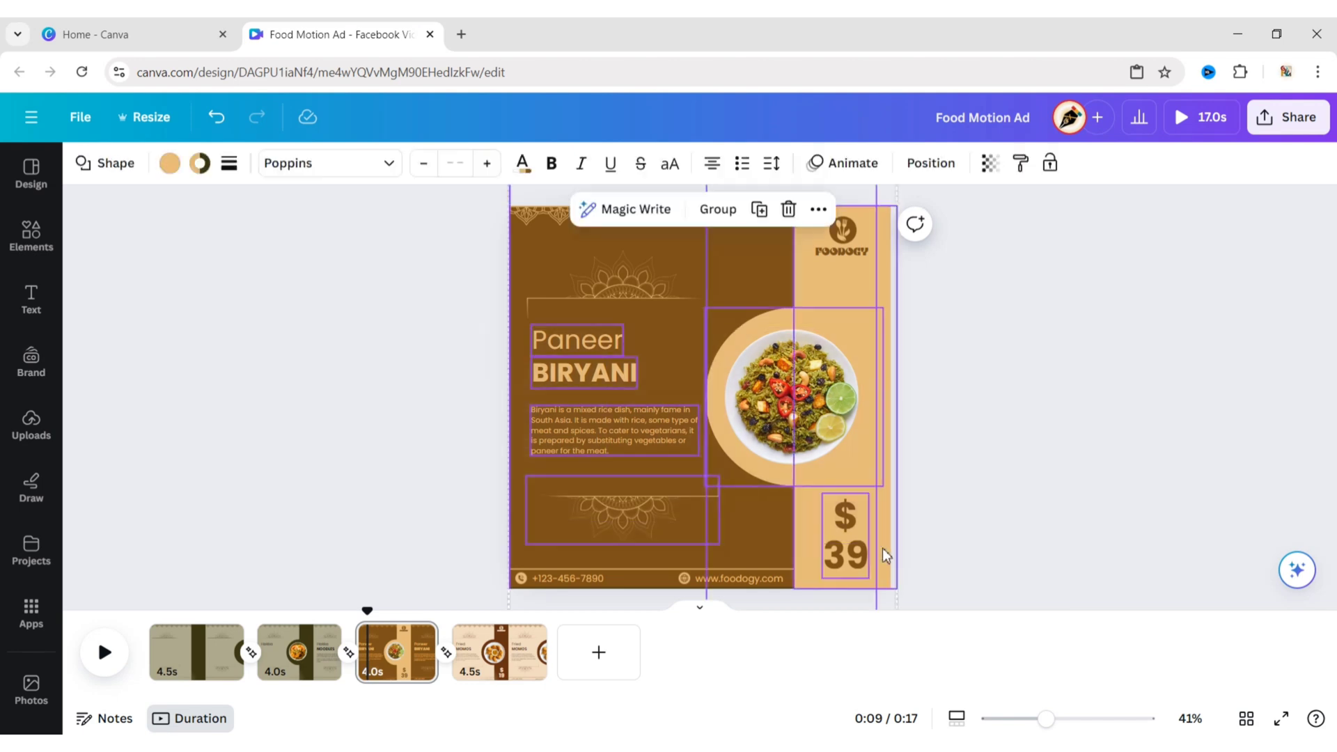
right_click(684, 462)
left_click(728, 586)
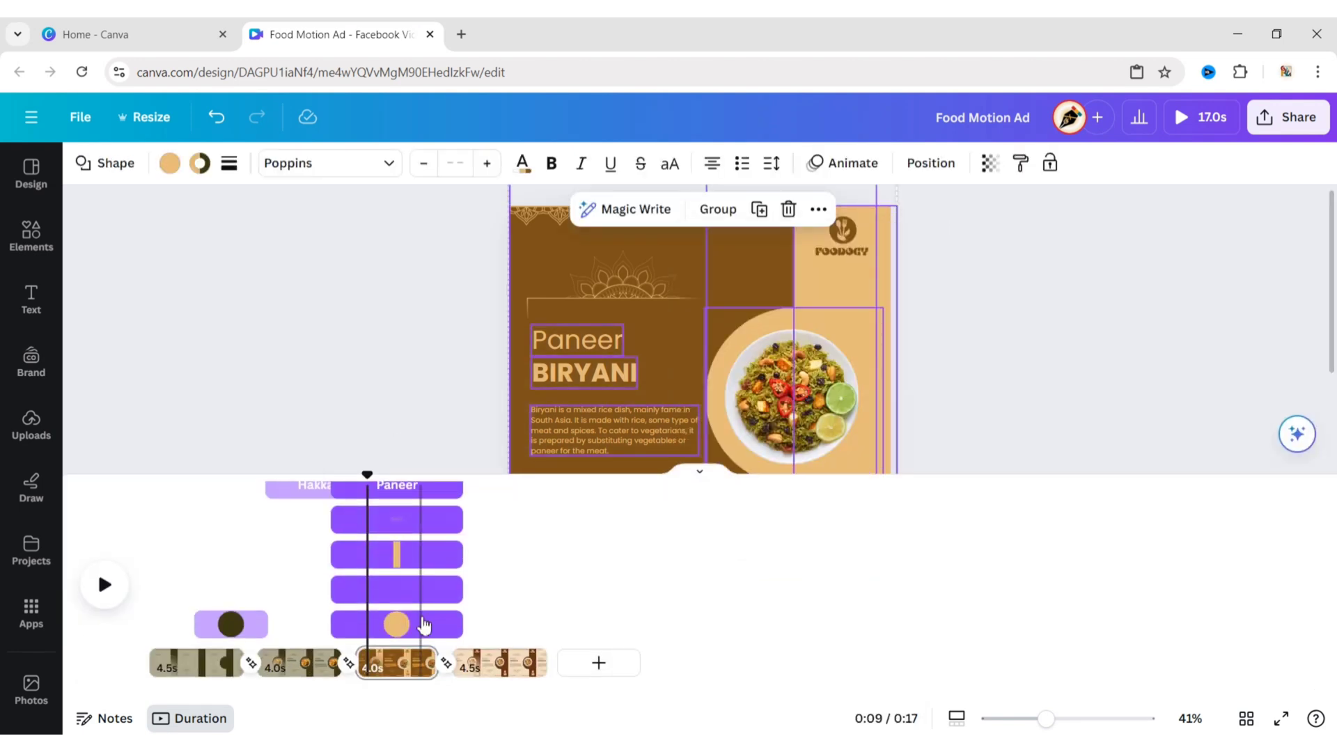
scroll(392, 599, "down", 3)
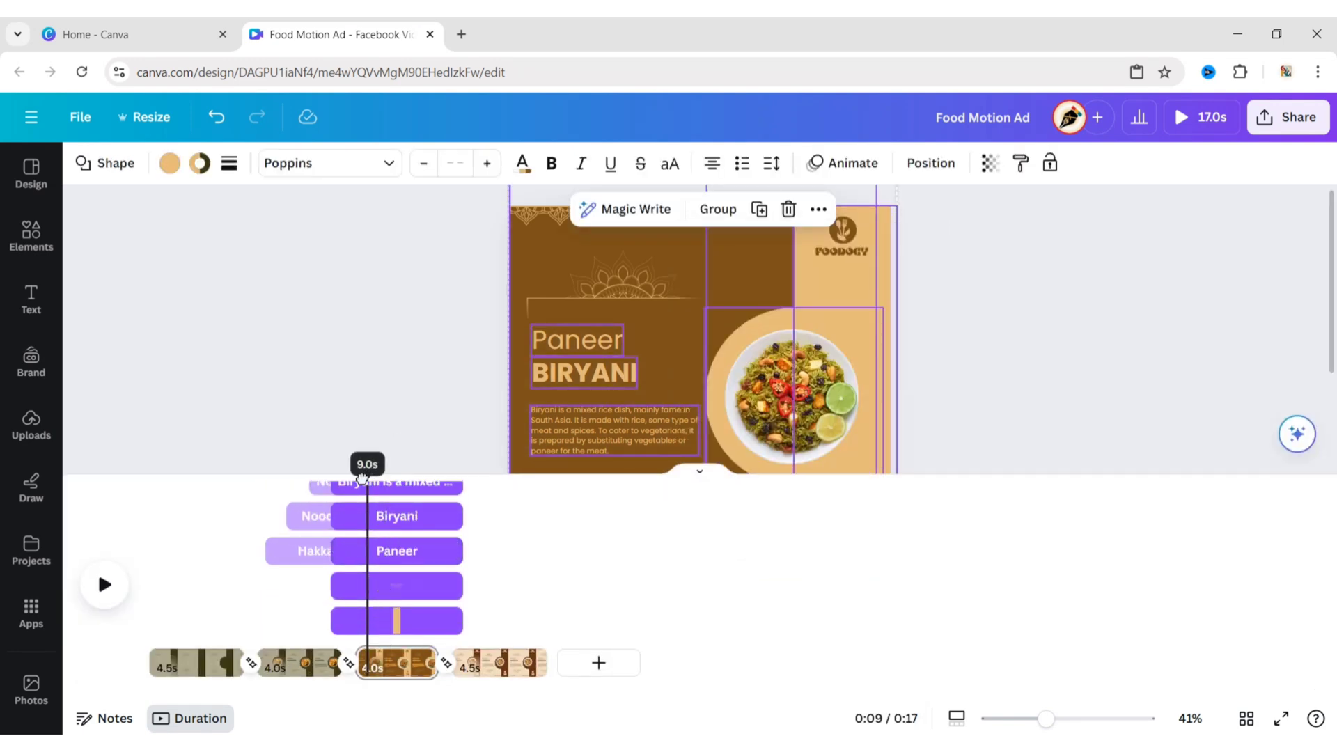
left_click_drag(362, 477, 352, 473)
left_click(105, 585)
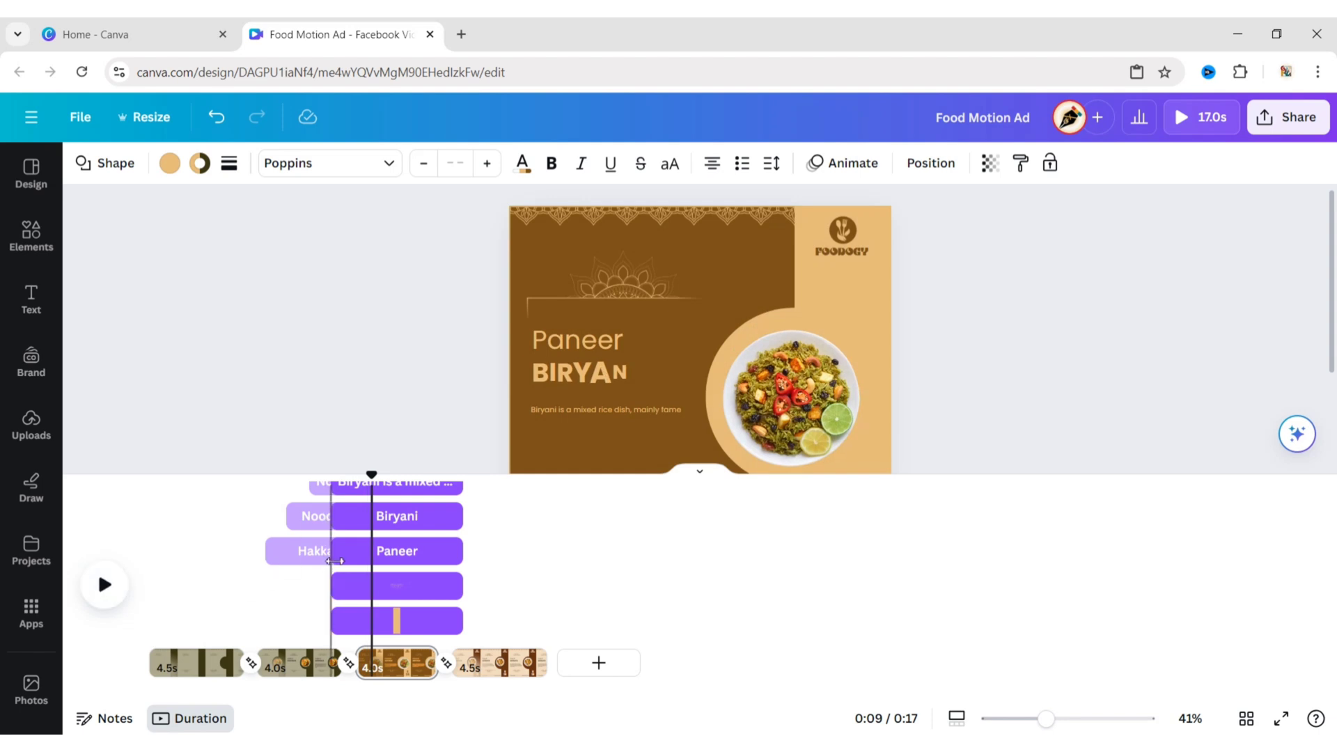
left_click_drag(335, 561, 369, 556)
Trim the start of the Biryani heading to follow Paneer, and the biryani description to follow the heading.
left_click_drag(467, 325, 621, 397)
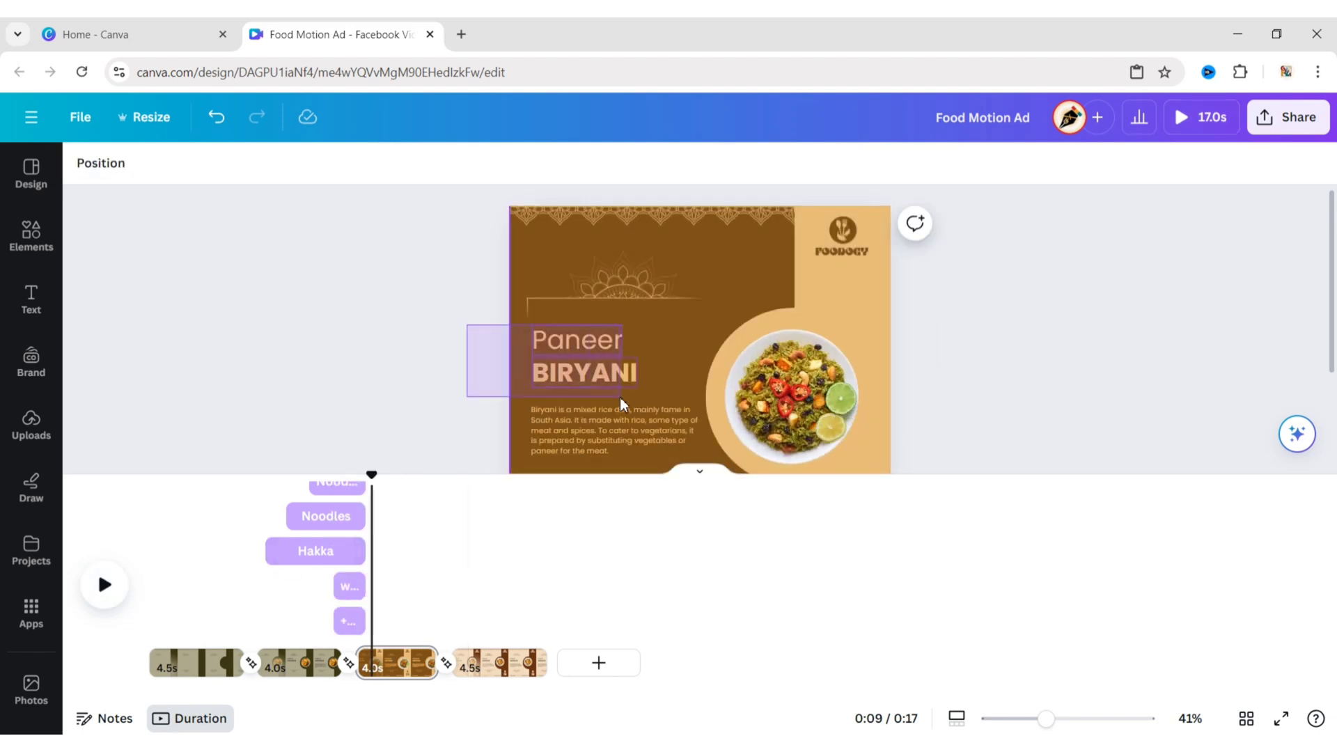
left_click(622, 398)
scroll(373, 563, "up", 1)
scroll(373, 561, "down", 2)
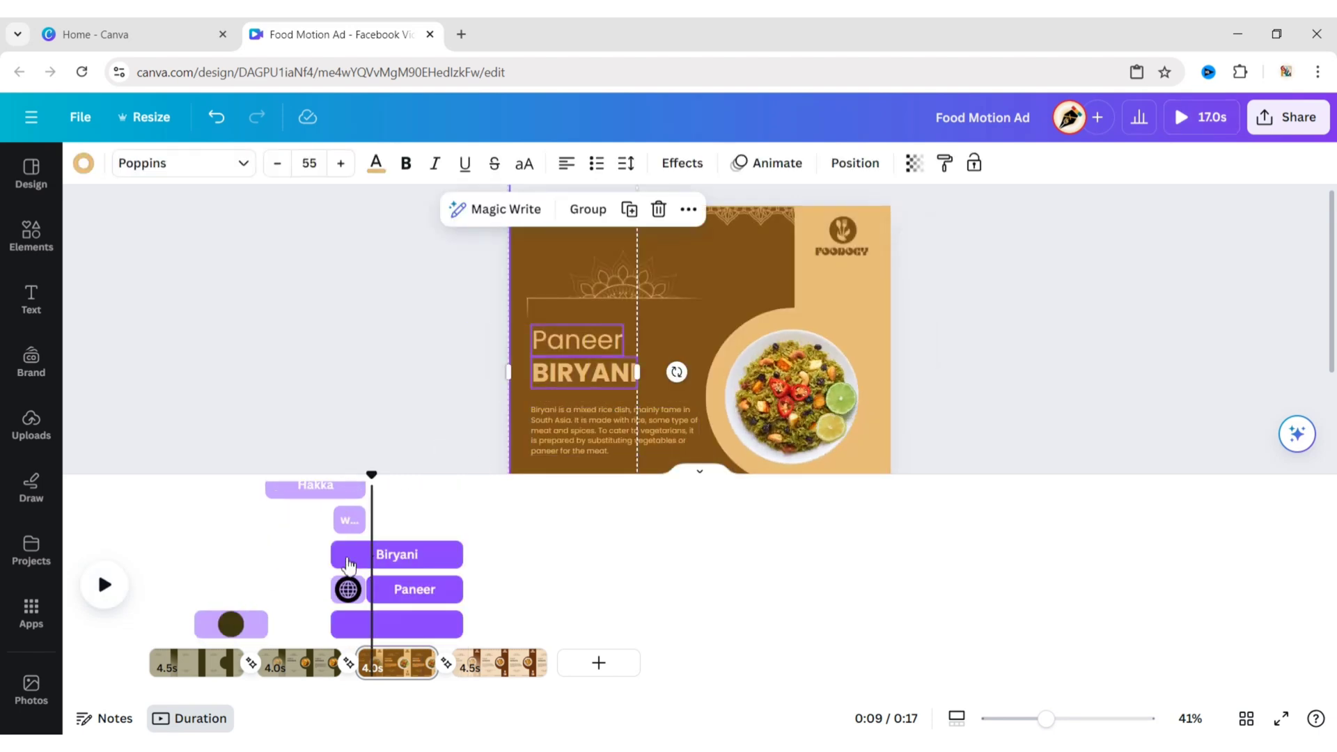
left_click_drag(351, 561, 383, 554)
left_click_drag(446, 423, 597, 465)
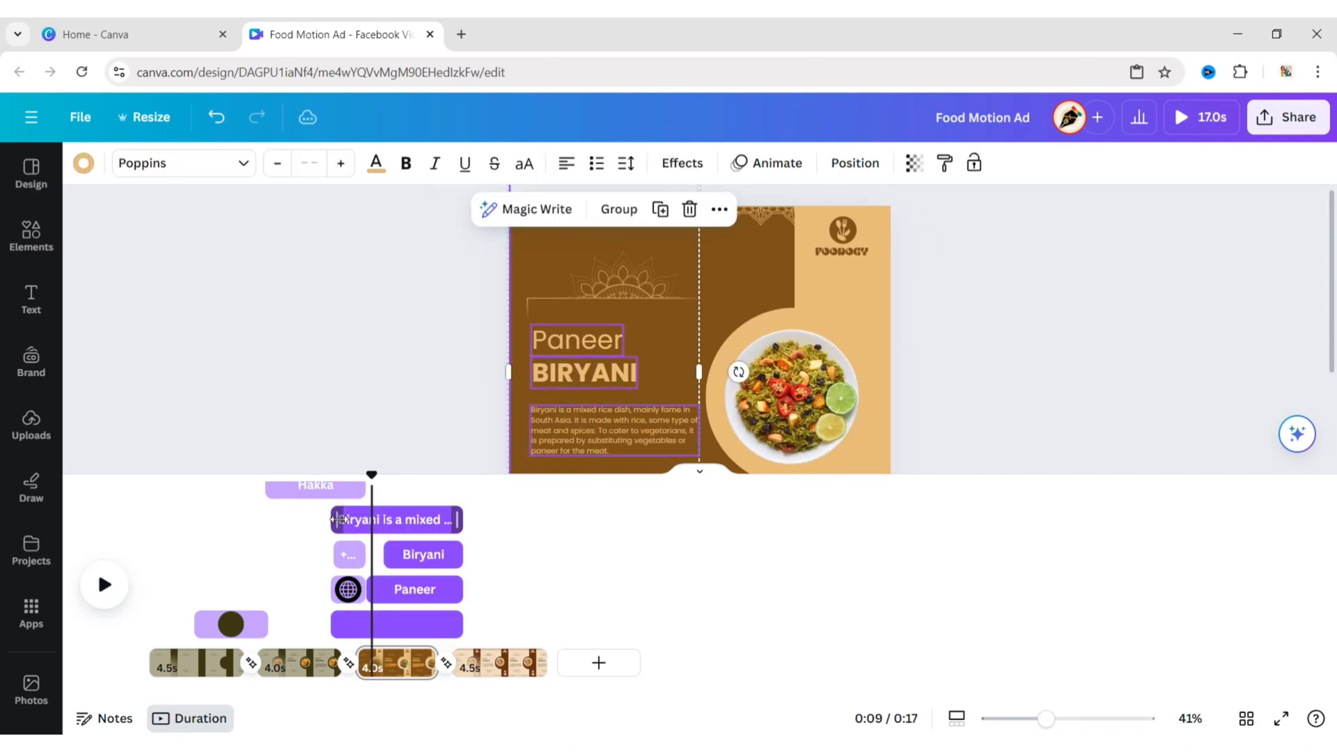
left_click_drag(340, 520, 408, 530)
scroll(448, 384, "down", 2)
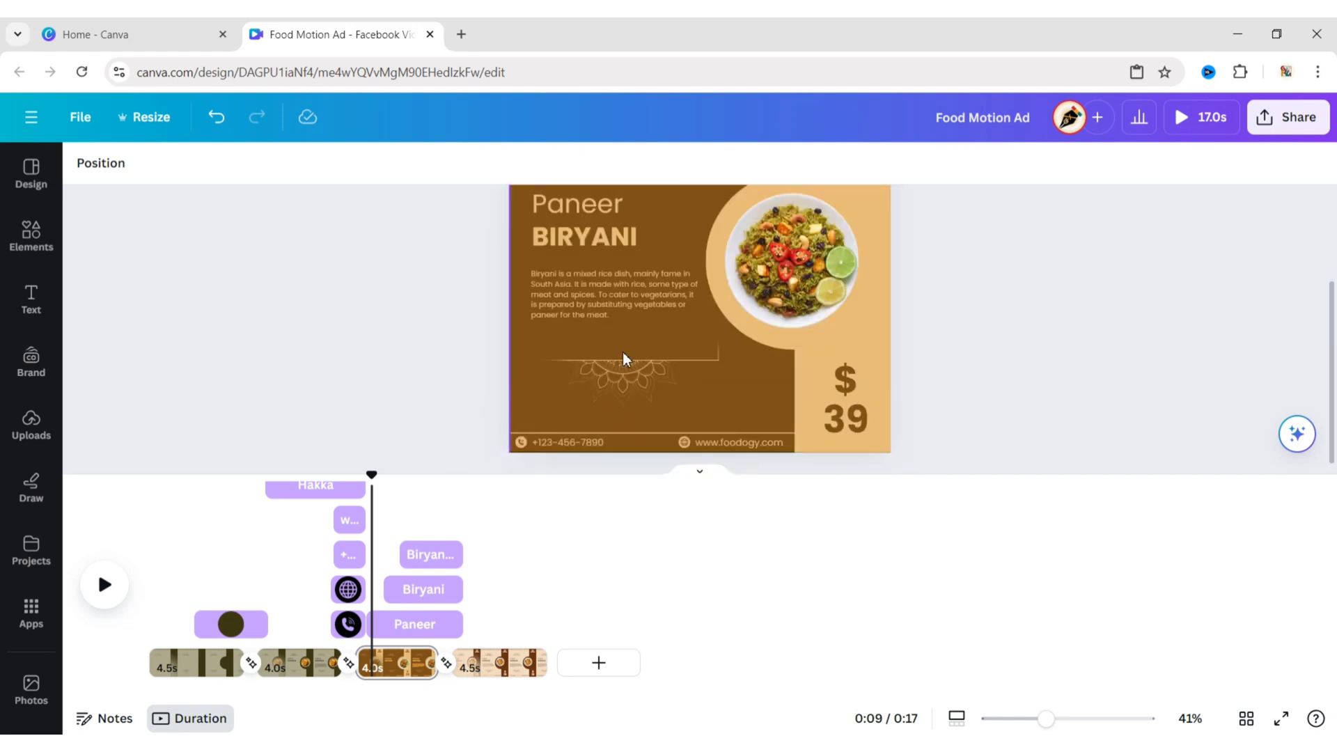
Trim the start of the $39 price's timing so it appears after the biryani description.
left_click_drag(739, 355, 850, 389)
key("ctrl+z")
left_click_drag(421, 276, 990, 402)
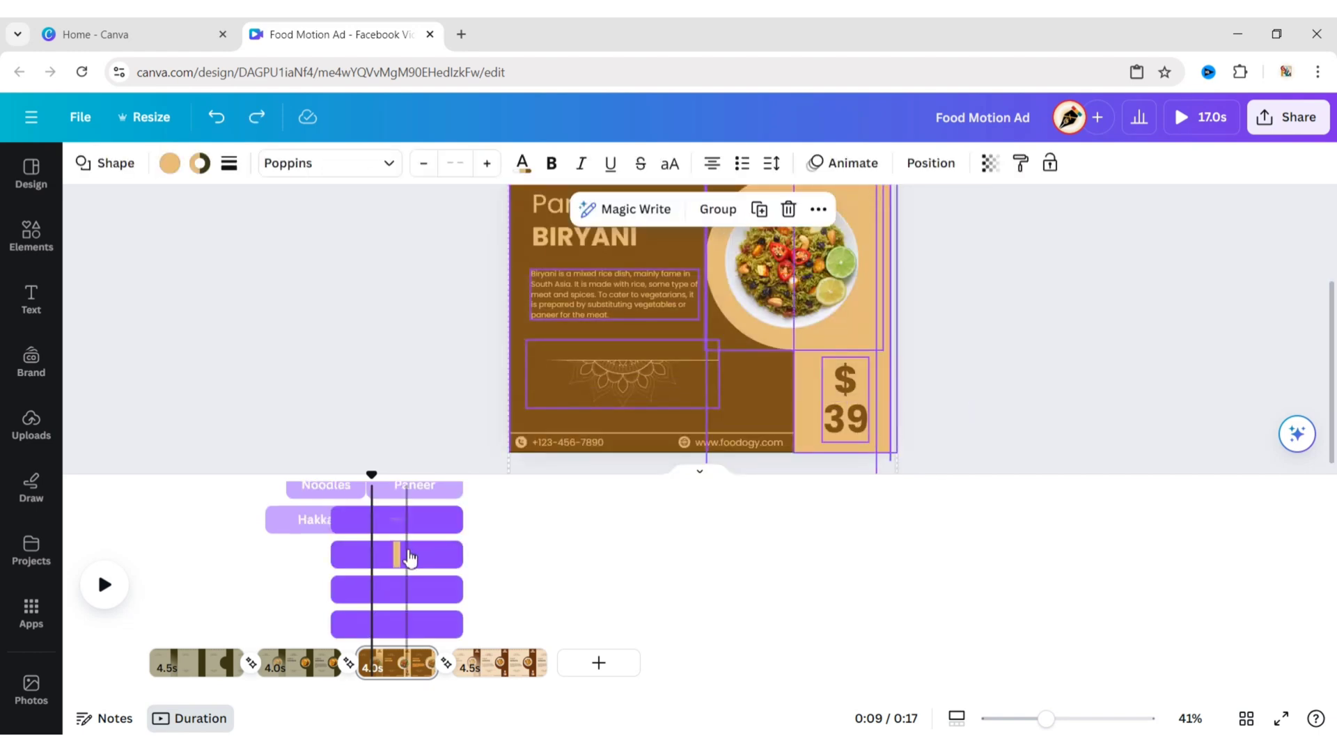
scroll(409, 558, "up", 2)
left_click_drag(336, 503, 432, 505)
left_click(403, 435)
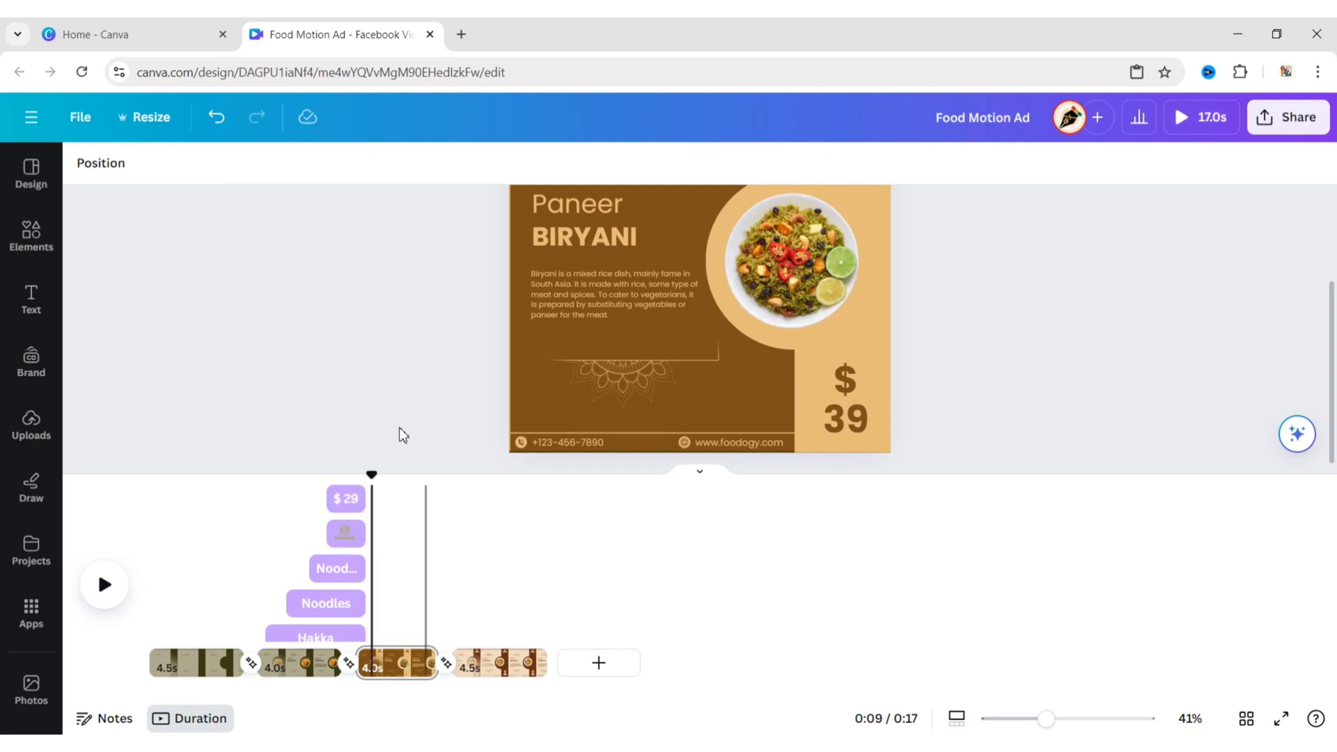
Show the Fried Momos page's element timing and trim the start of the word Fried, leaving it a duration of 4.0 s.
left_click(477, 568)
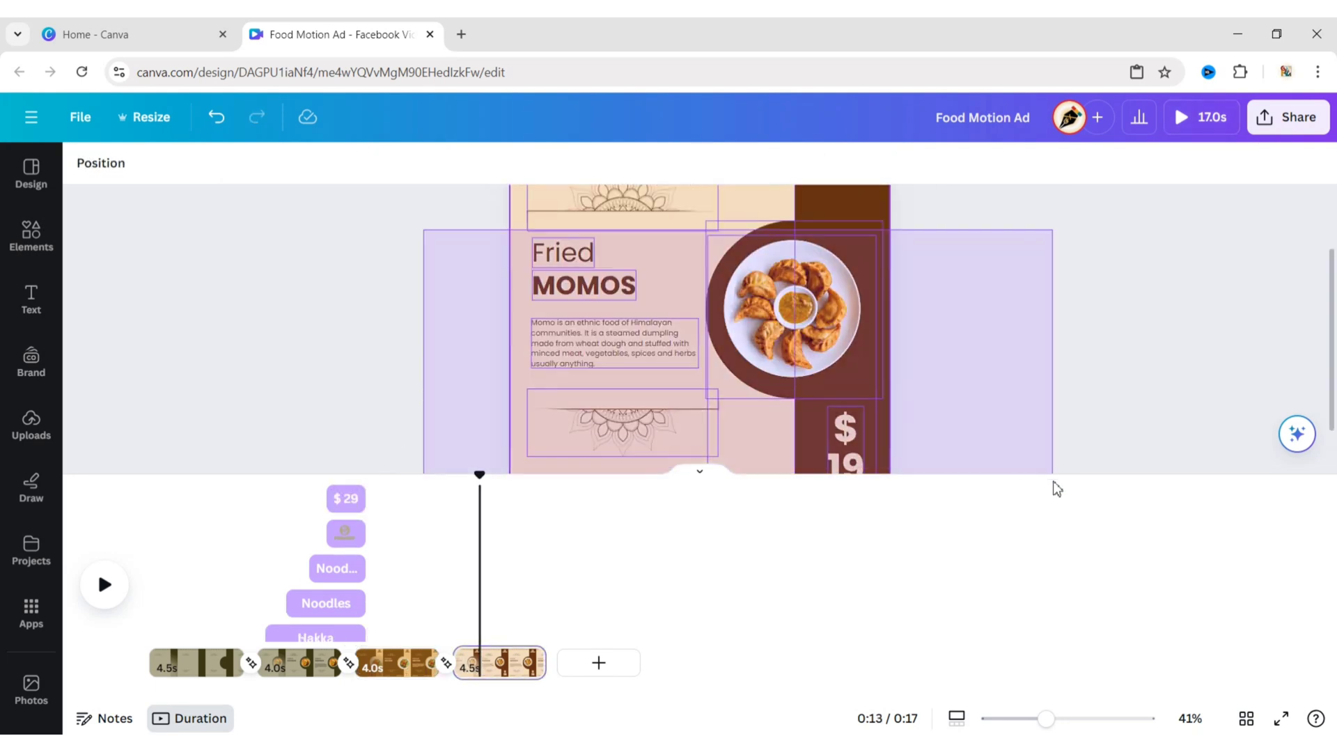
left_click_drag(1054, 483, 1054, 482)
left_click_drag(480, 480, 420, 486)
left_click(105, 586)
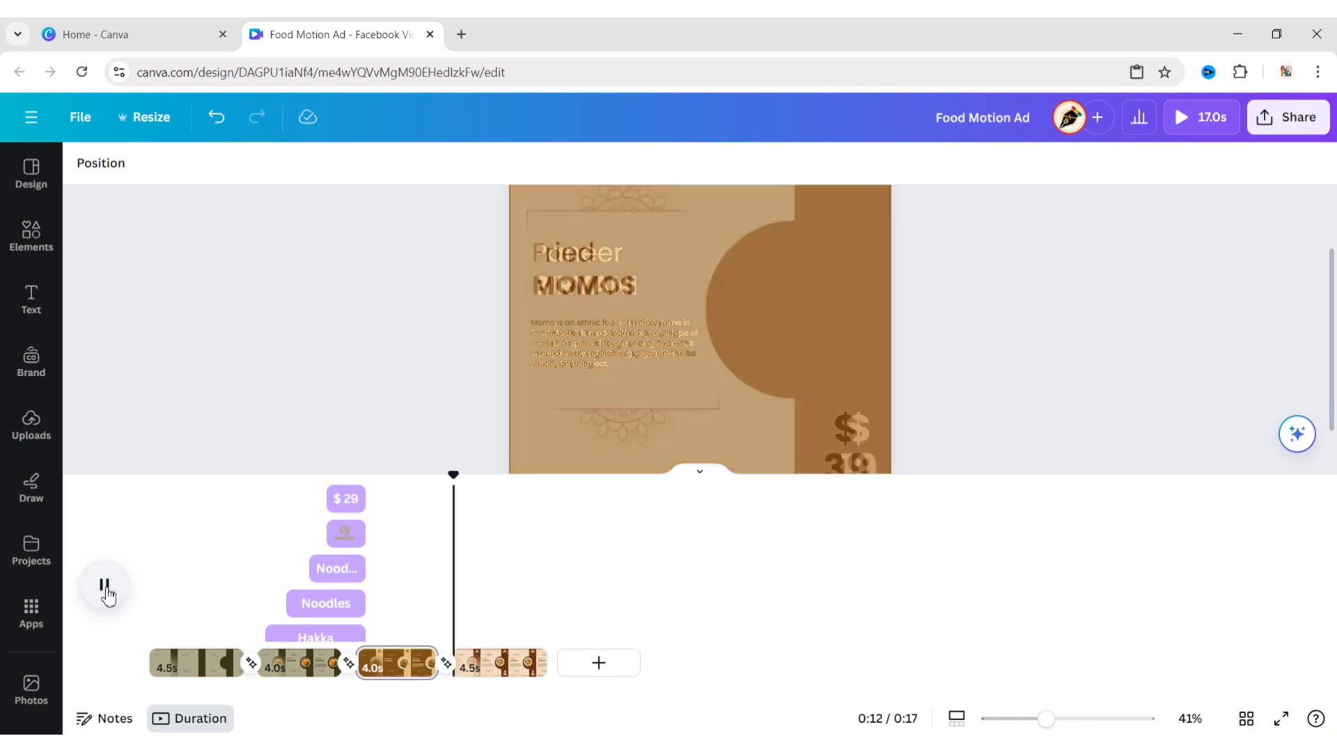
left_click(105, 586)
left_click_drag(448, 230, 666, 361)
scroll(499, 588, "down", 2)
scroll(499, 587, "up", 1)
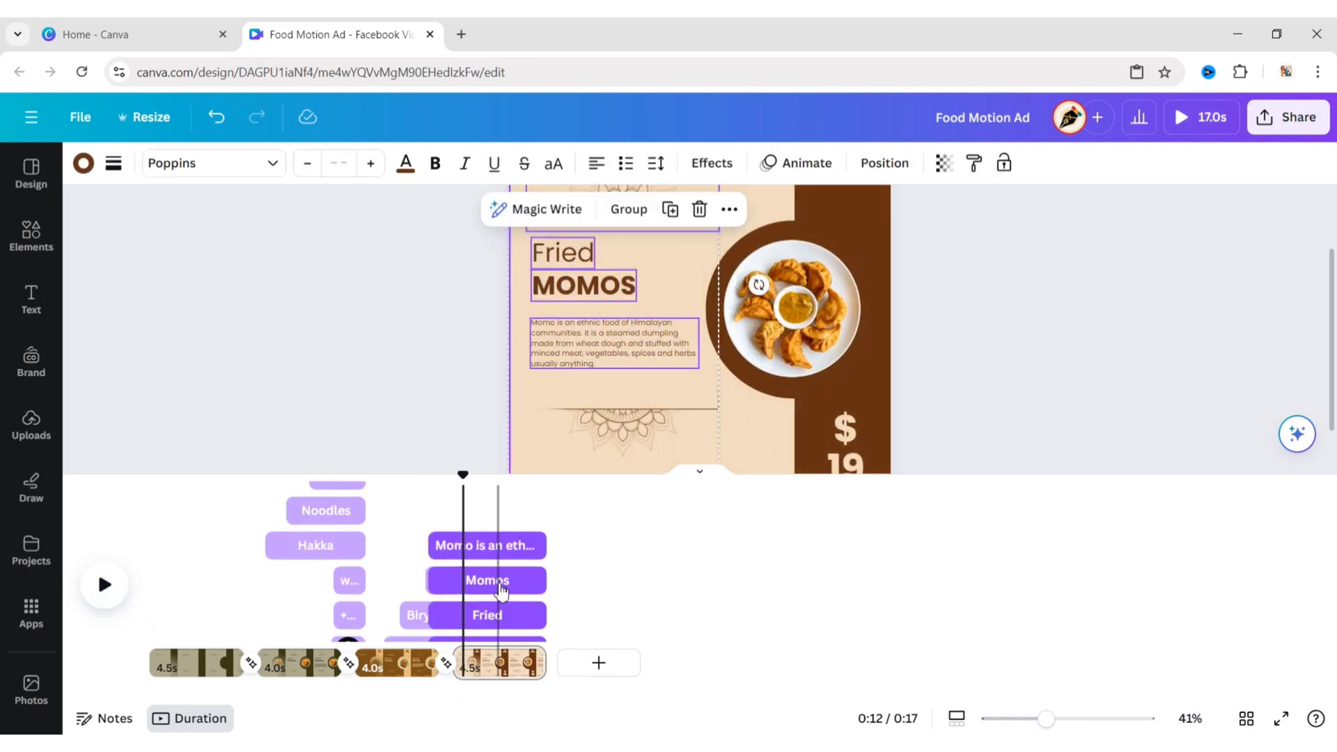
scroll(500, 590, "down", 1)
left_click_drag(439, 565, 481, 568)
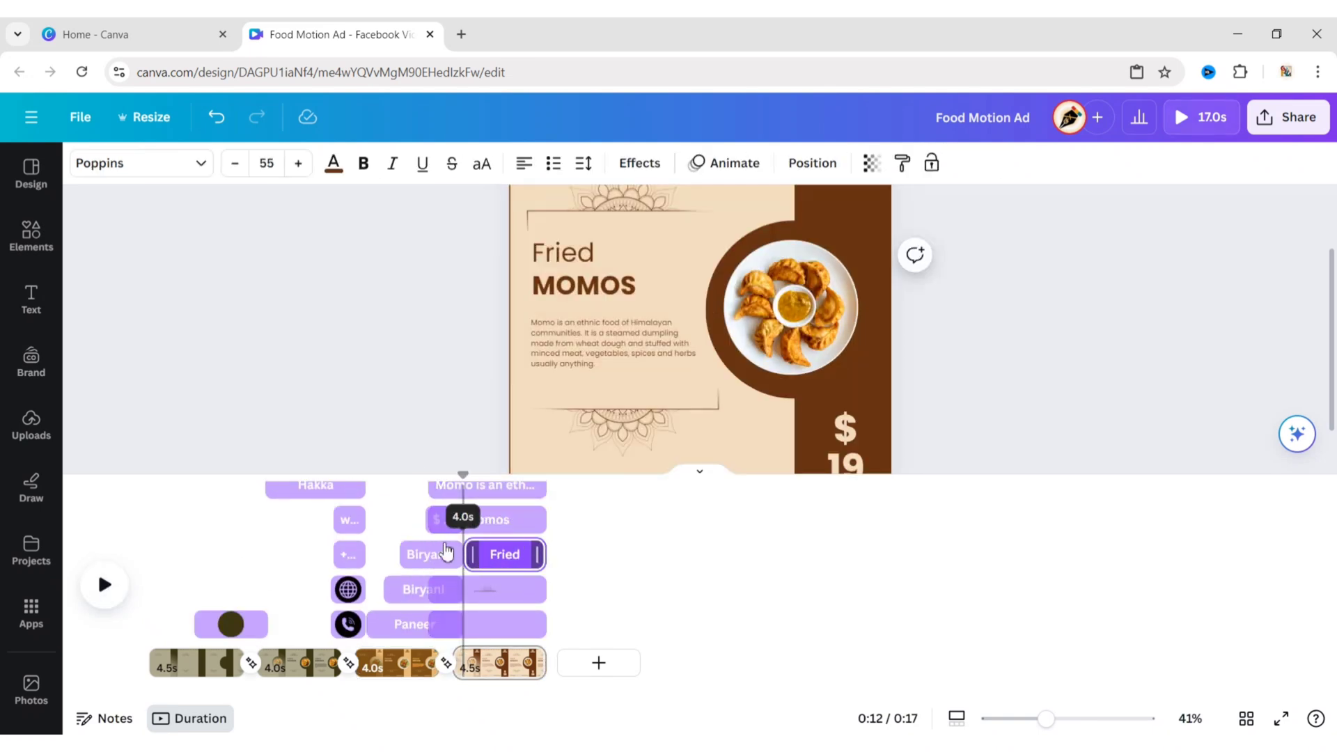
Trim the start of the Momos heading's timing to line up with the start of Fried.
left_click_drag(459, 255, 634, 308)
left_click(427, 562)
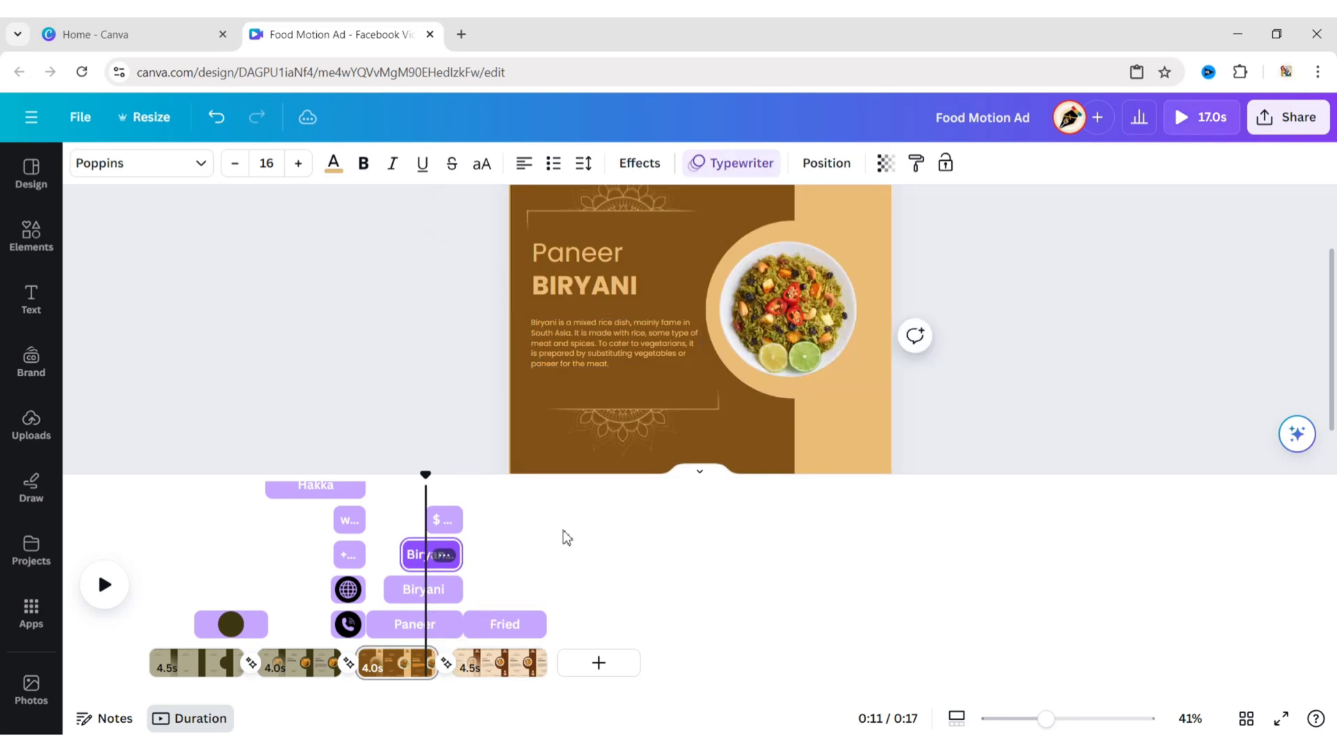
left_click(523, 533)
left_click_drag(454, 230, 627, 315)
left_click_drag(436, 519, 467, 521)
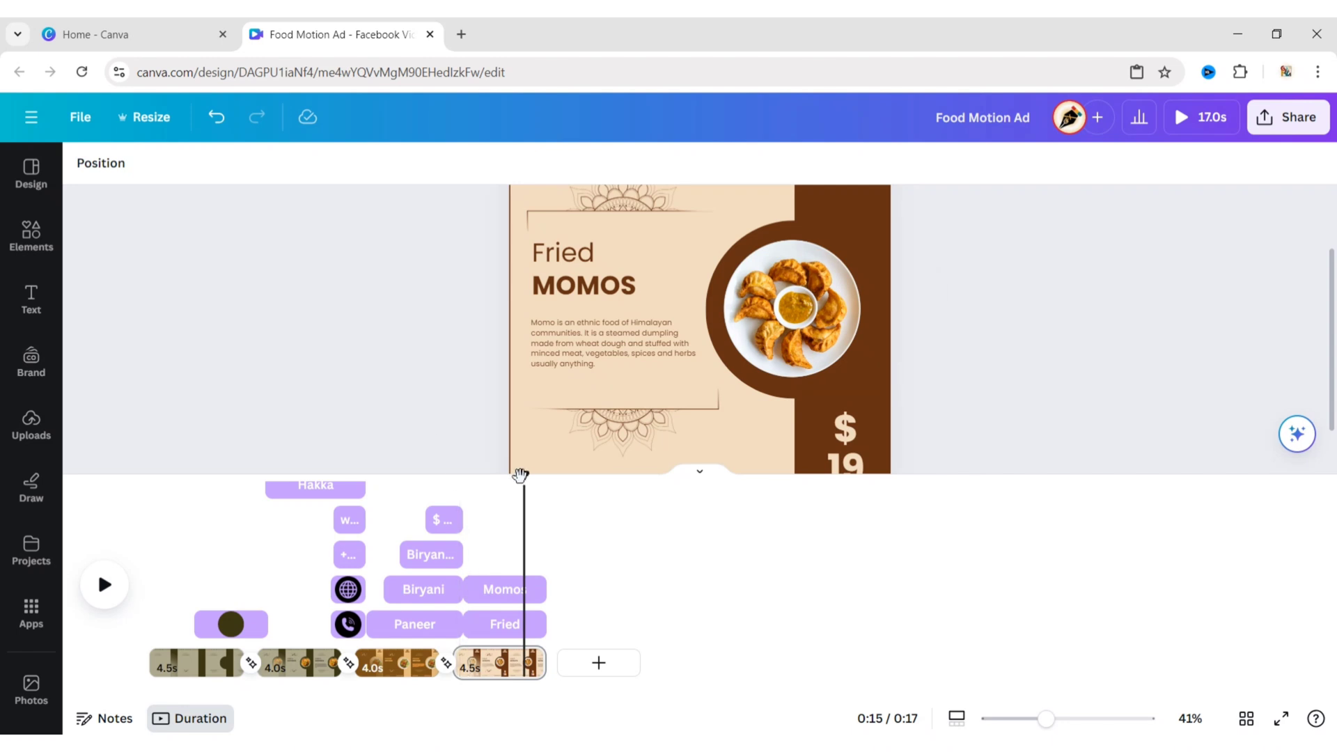
Hide the element timing on the Fried Momos page.
left_click_drag(521, 475, 472, 474)
left_click(564, 265)
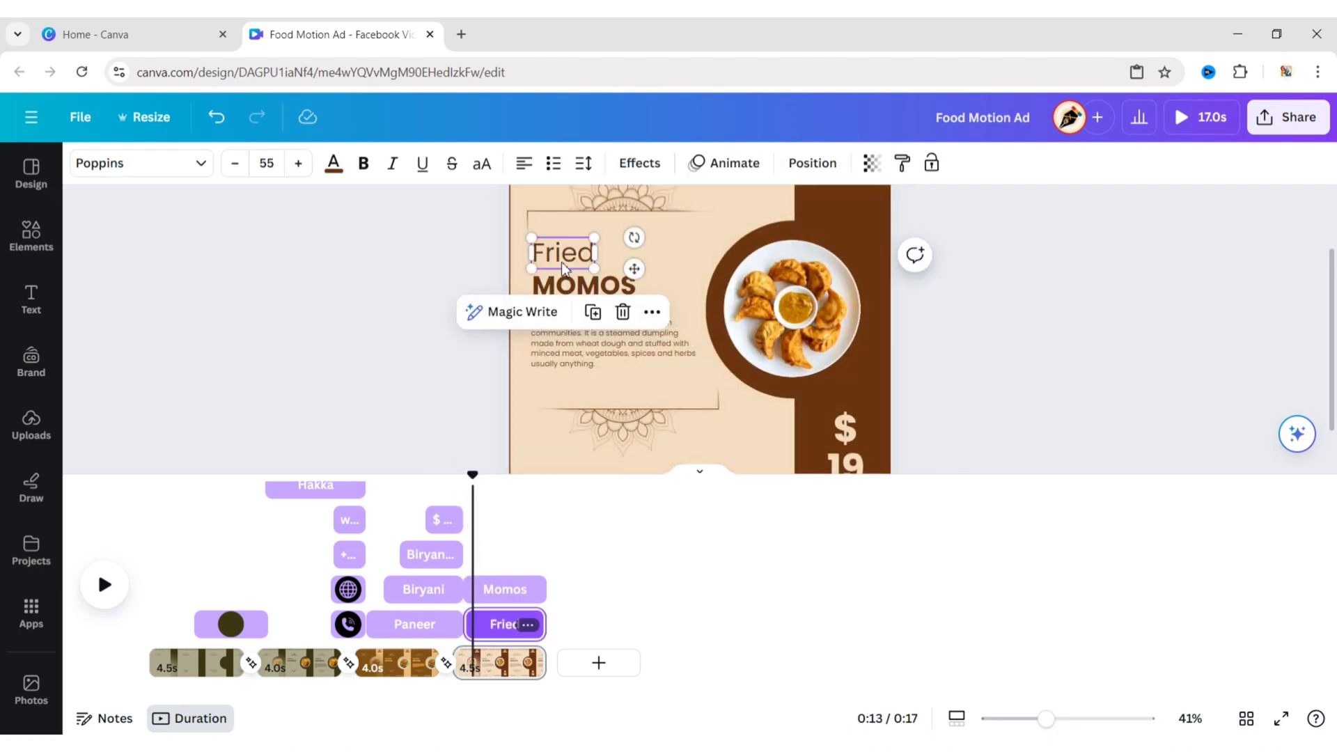
left_click(409, 393)
left_click(698, 472)
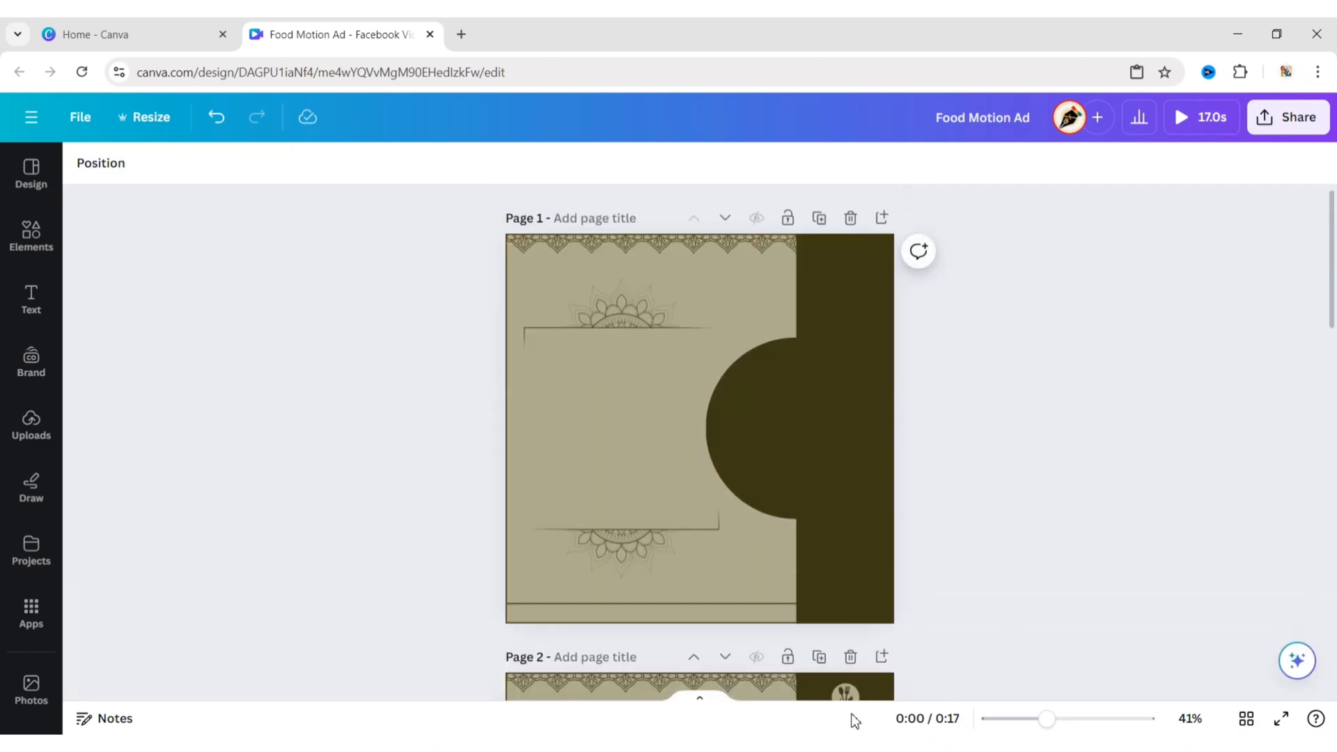
left_click(702, 700)
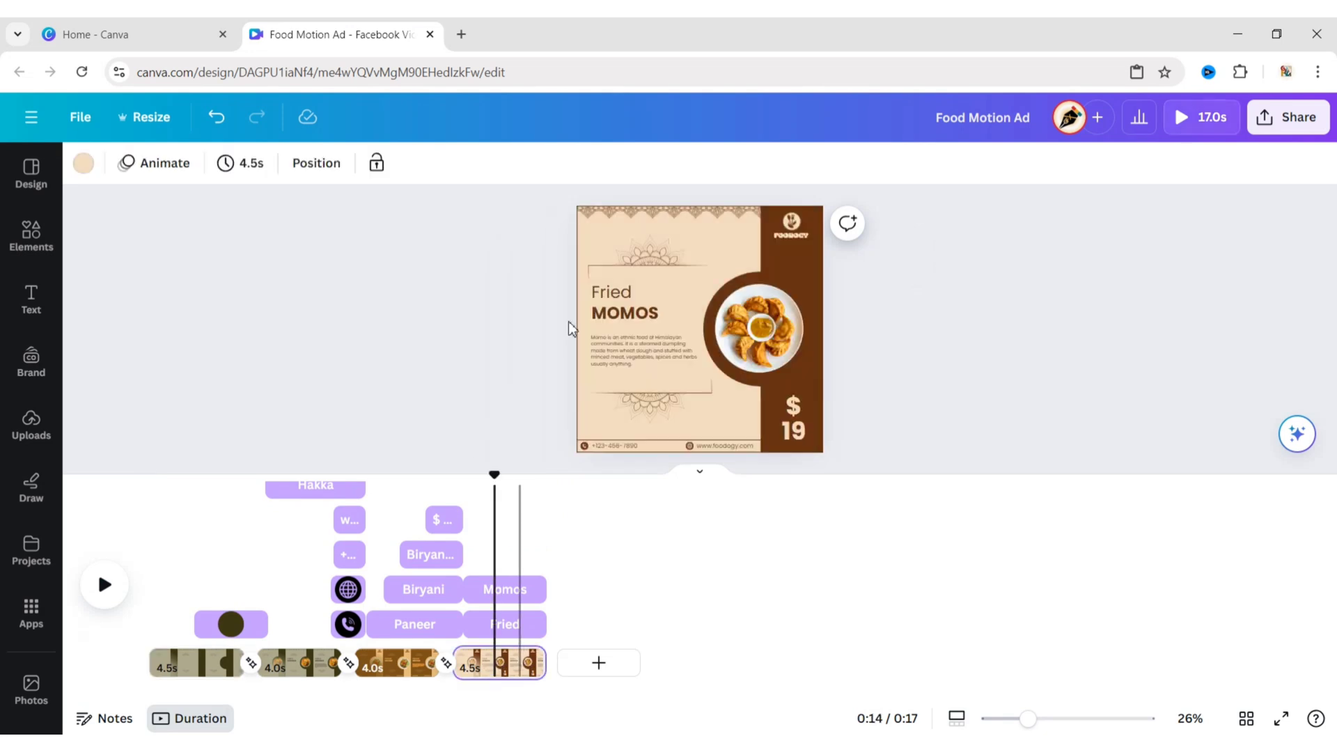
right_click(487, 592)
left_click(567, 374)
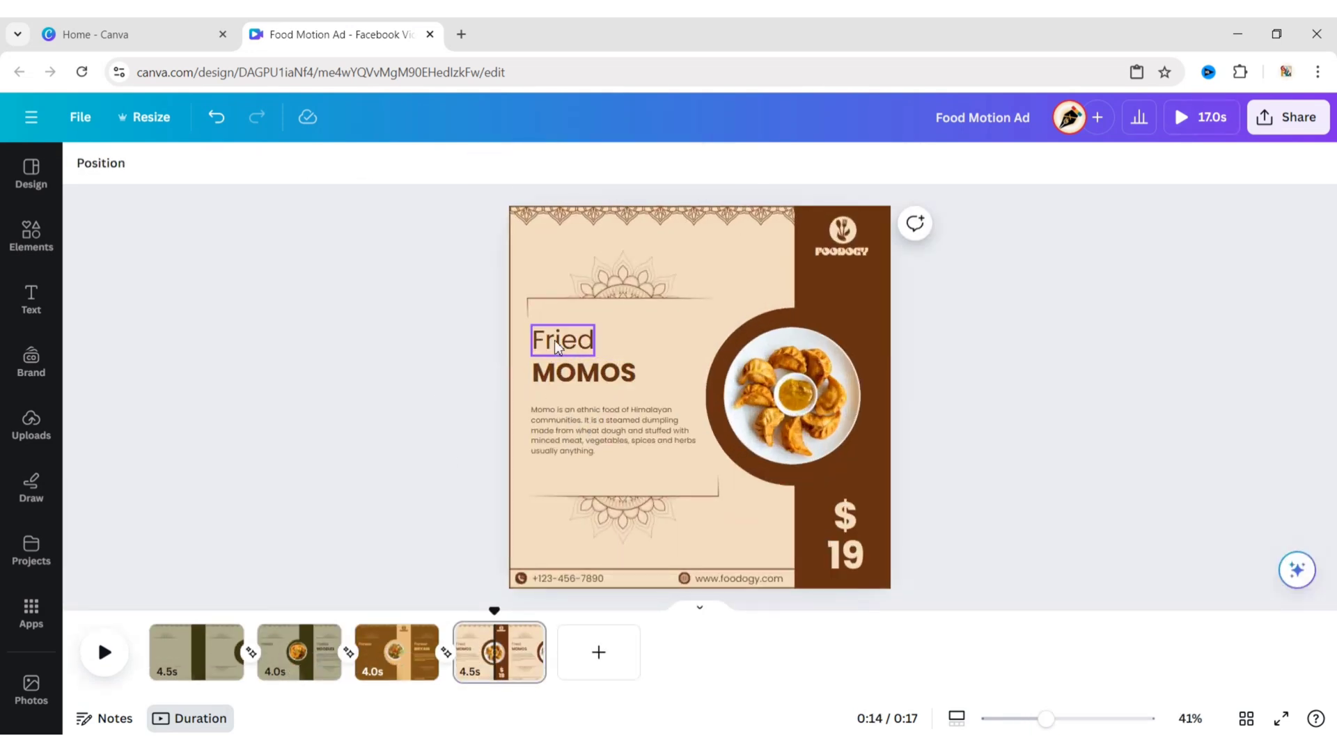
left_click(582, 429)
left_click(1129, 317)
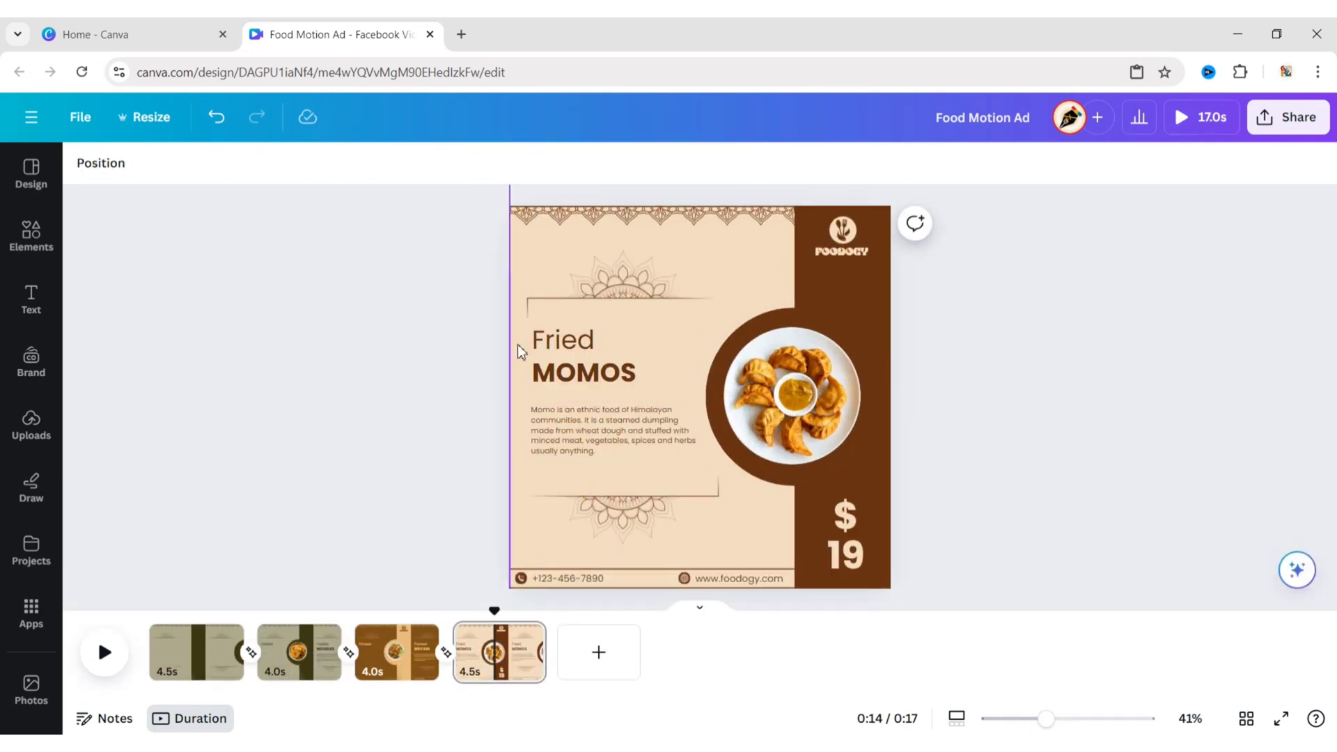
Apply the Burst text animation to Fried and Momos, and the Typewriter animation to the momo description.
left_click(554, 345)
left_click(567, 368, "shift")
left_click(707, 163)
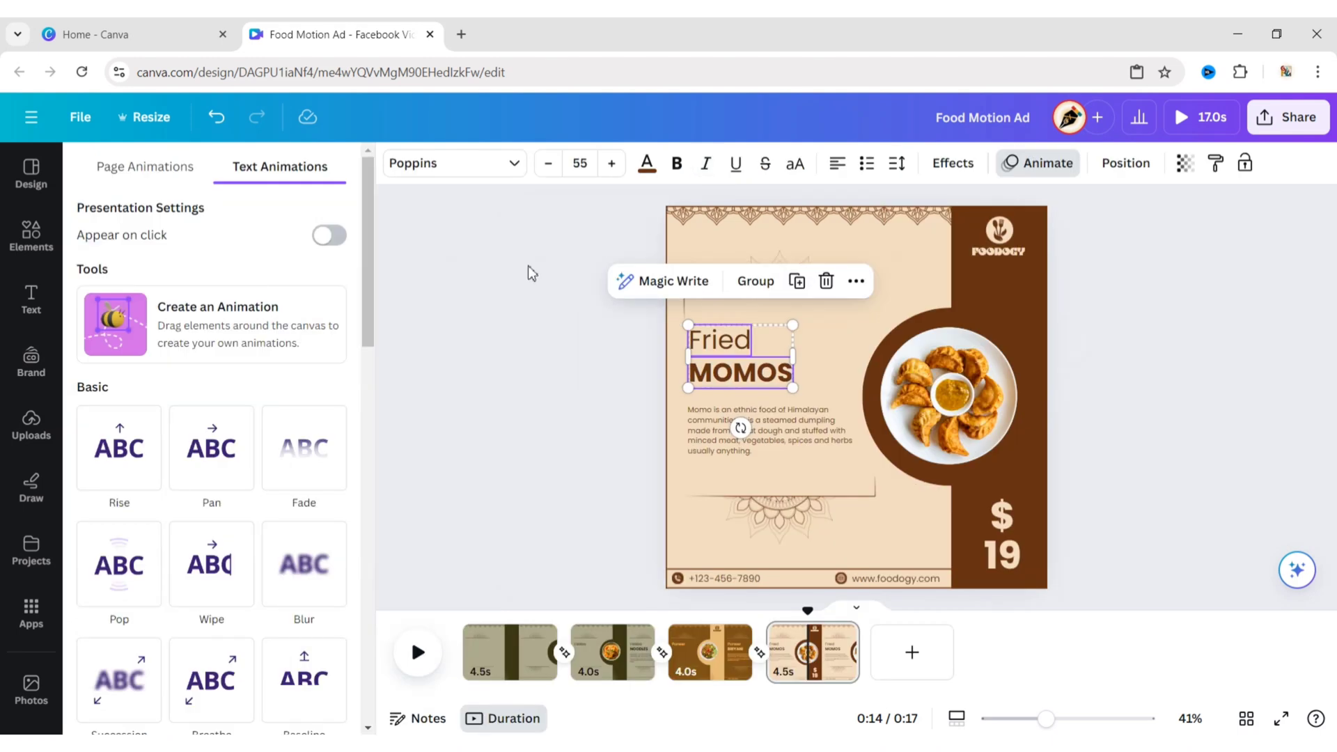
scroll(230, 353, "down", 8)
left_click(304, 453)
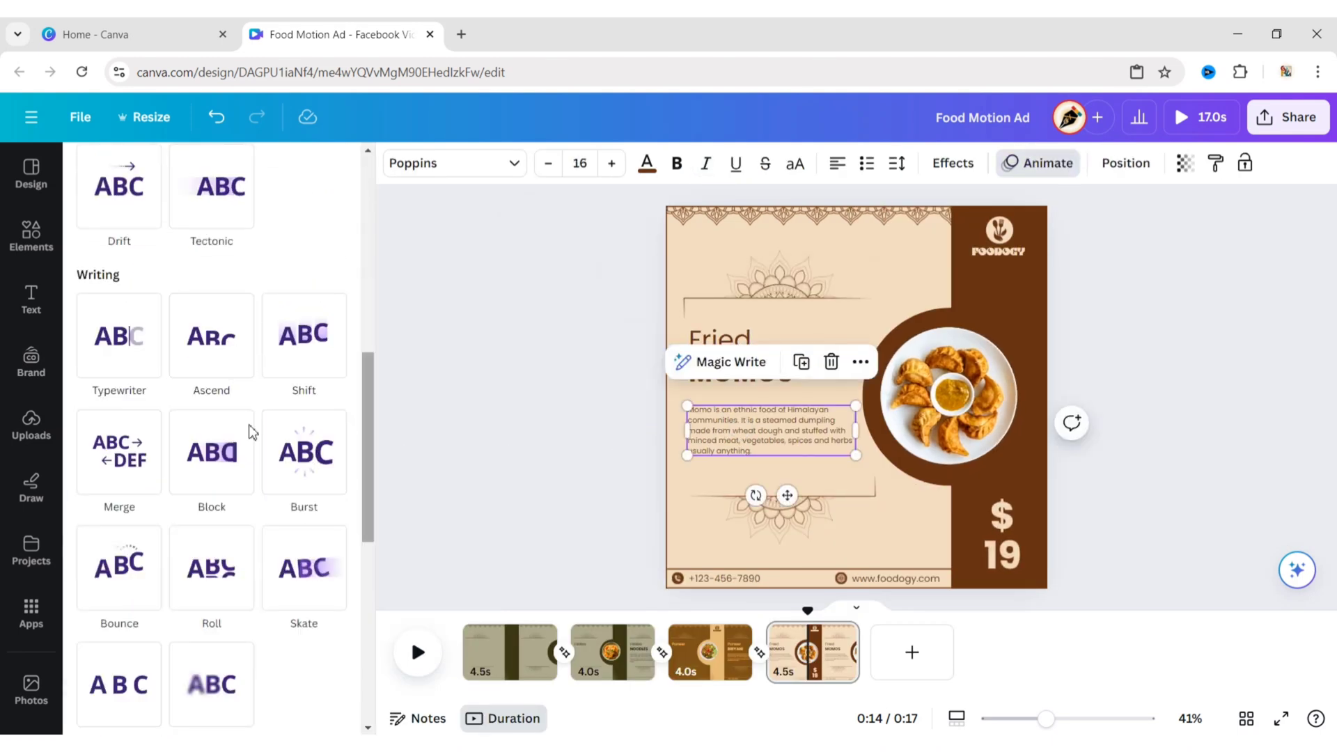
left_click(119, 336)
left_click(474, 438)
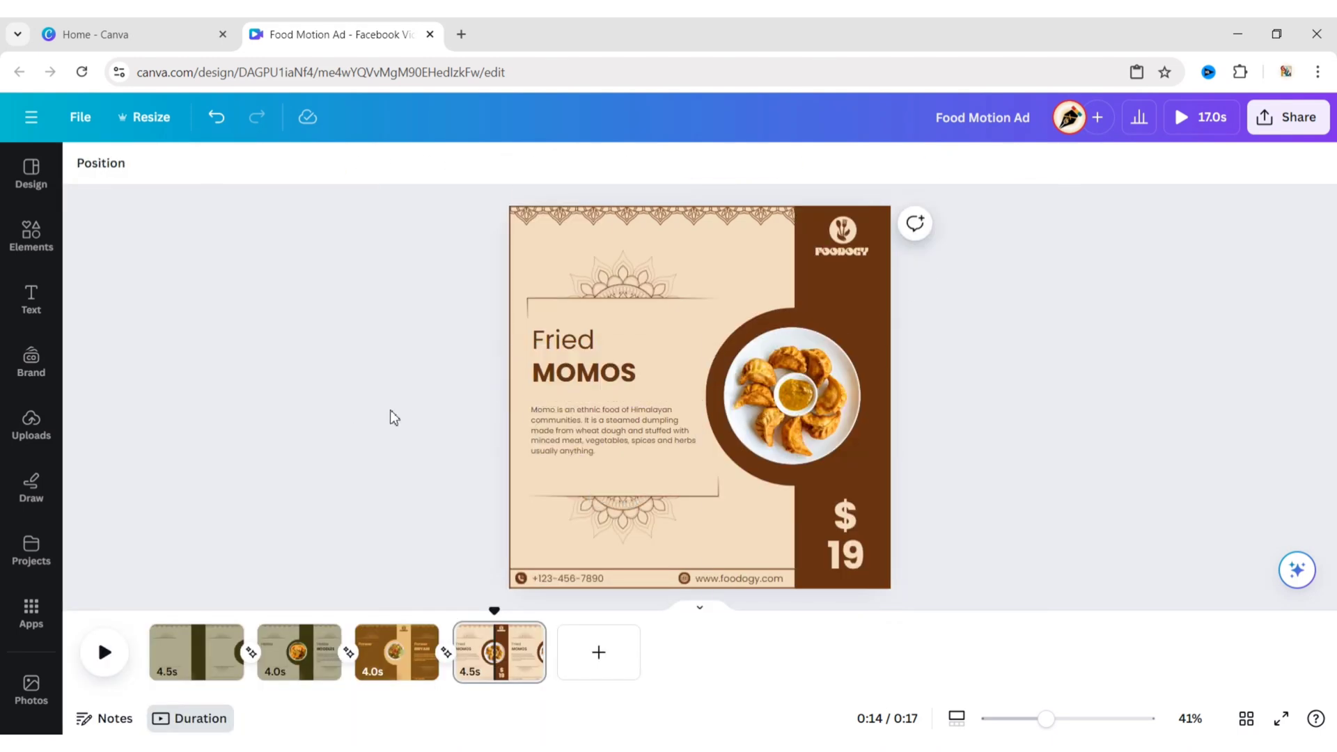
Show the Fried Momos elements' timing and trim the start of the Momos heading to follow Fried, leaving it 3.4 s long.
left_click_drag(471, 315, 615, 374)
right_click(616, 374)
left_click(725, 552)
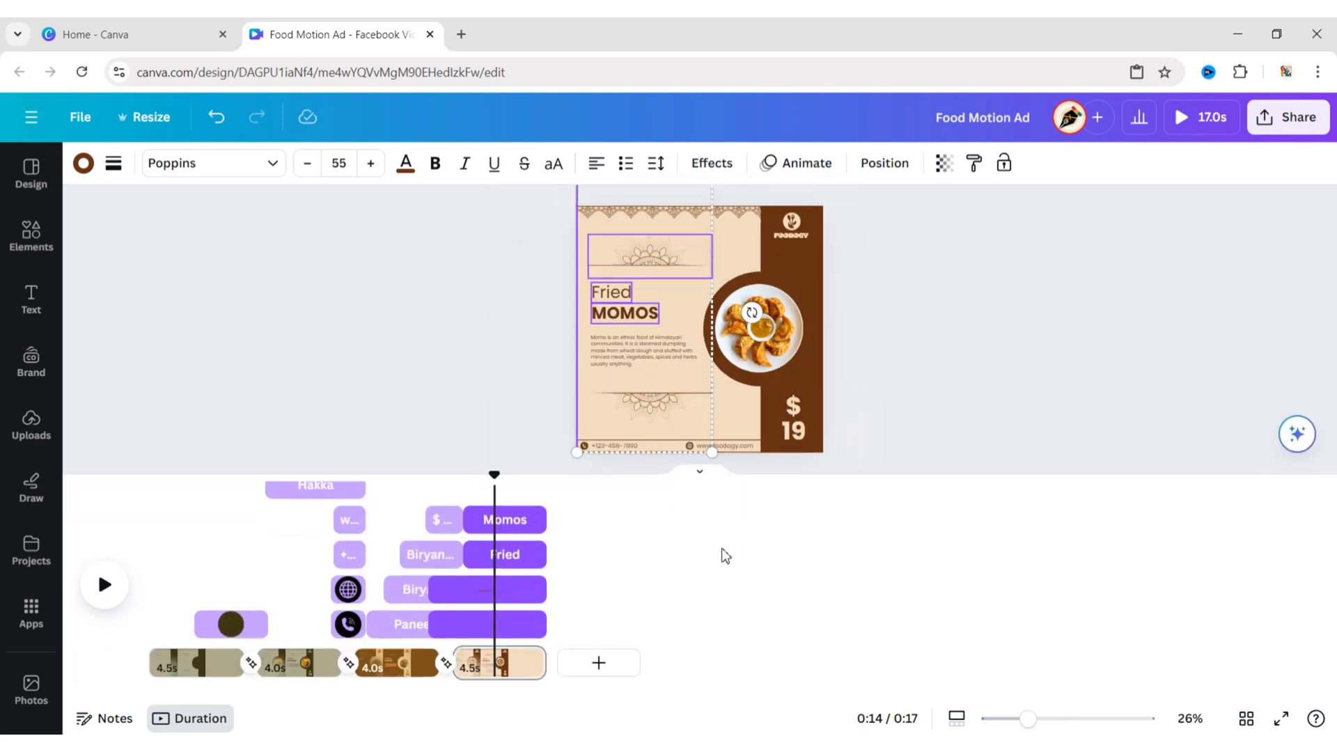
left_click_drag(494, 476, 483, 520)
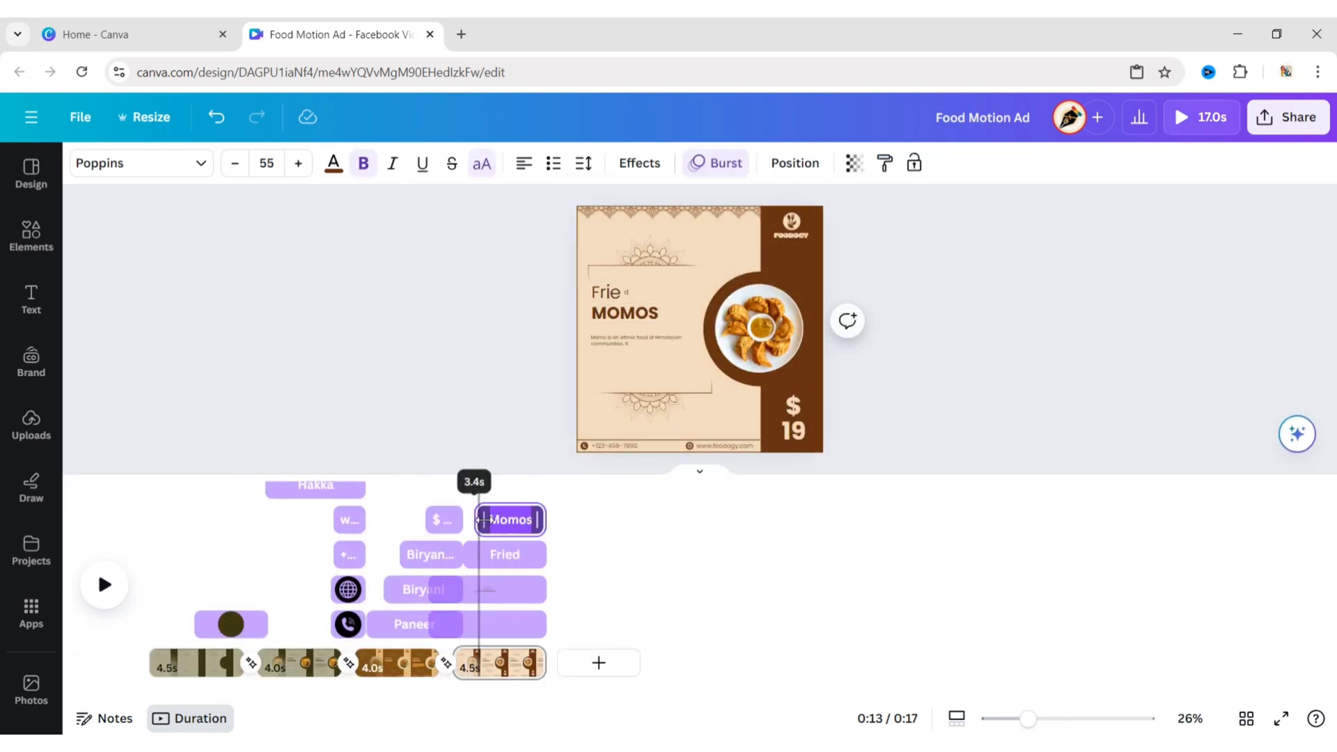
Trim the start of the momo description to follow the Momos heading, and the $19 price to follow the description.
left_click_drag(516, 293, 677, 398)
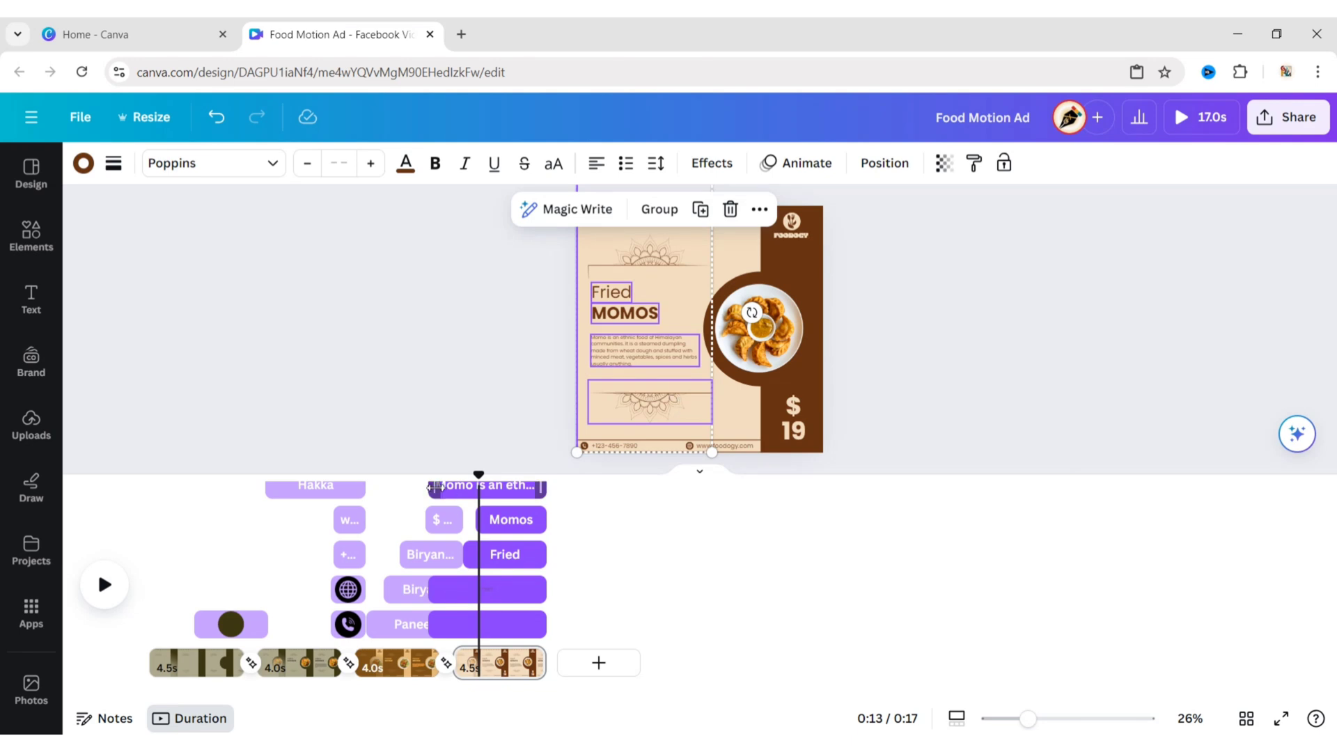
left_click_drag(436, 487, 494, 486)
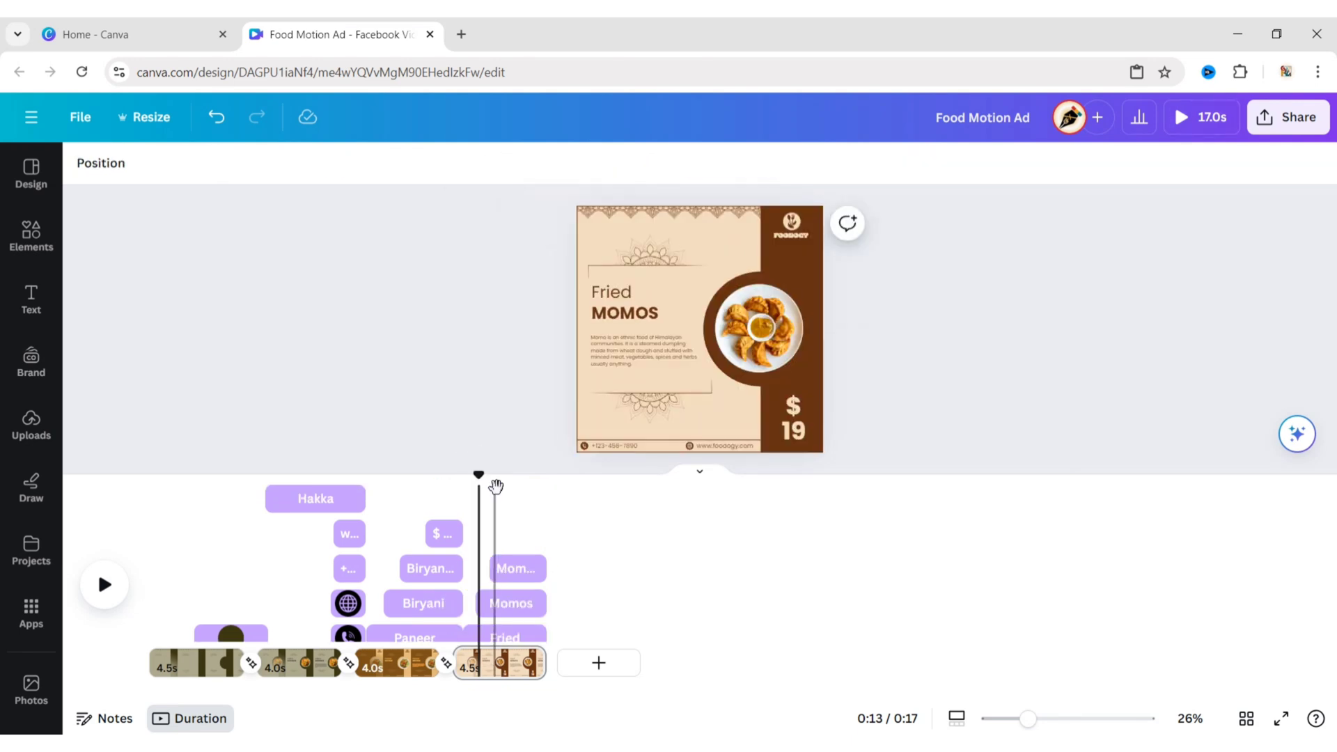
left_click_drag(529, 401, 900, 430)
scroll(446, 535, "up", 2)
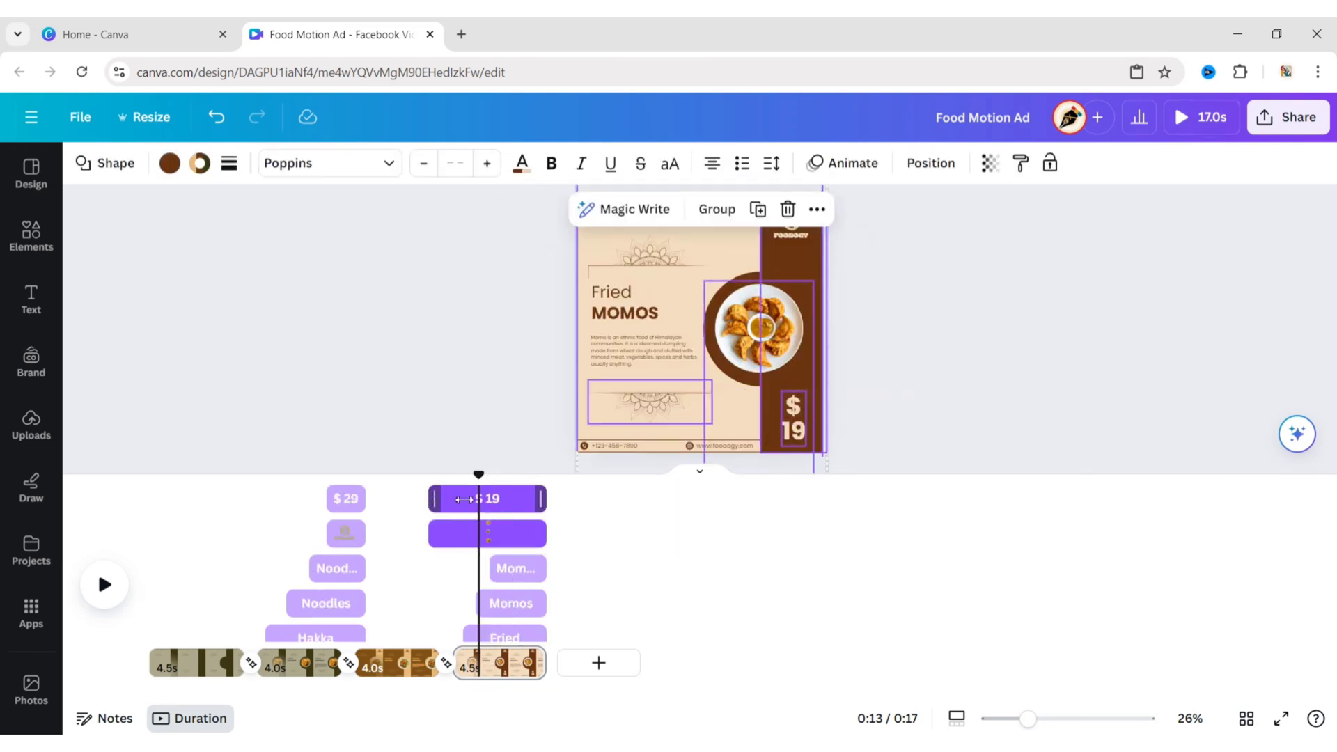
left_click_drag(461, 499, 530, 500)
left_click(503, 388)
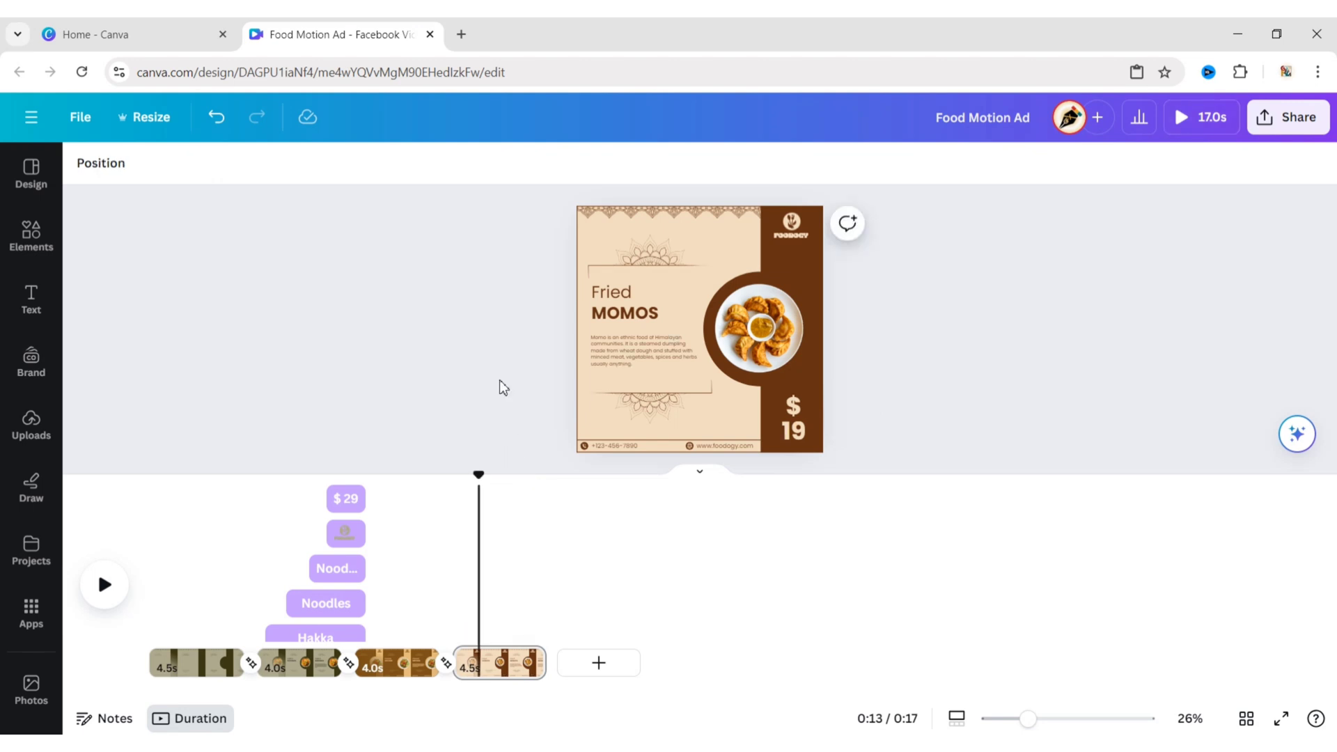
Hide the element timing and play the video from the first page.
right_click(617, 334)
right_click(335, 568)
left_click(409, 394)
left_click(409, 395)
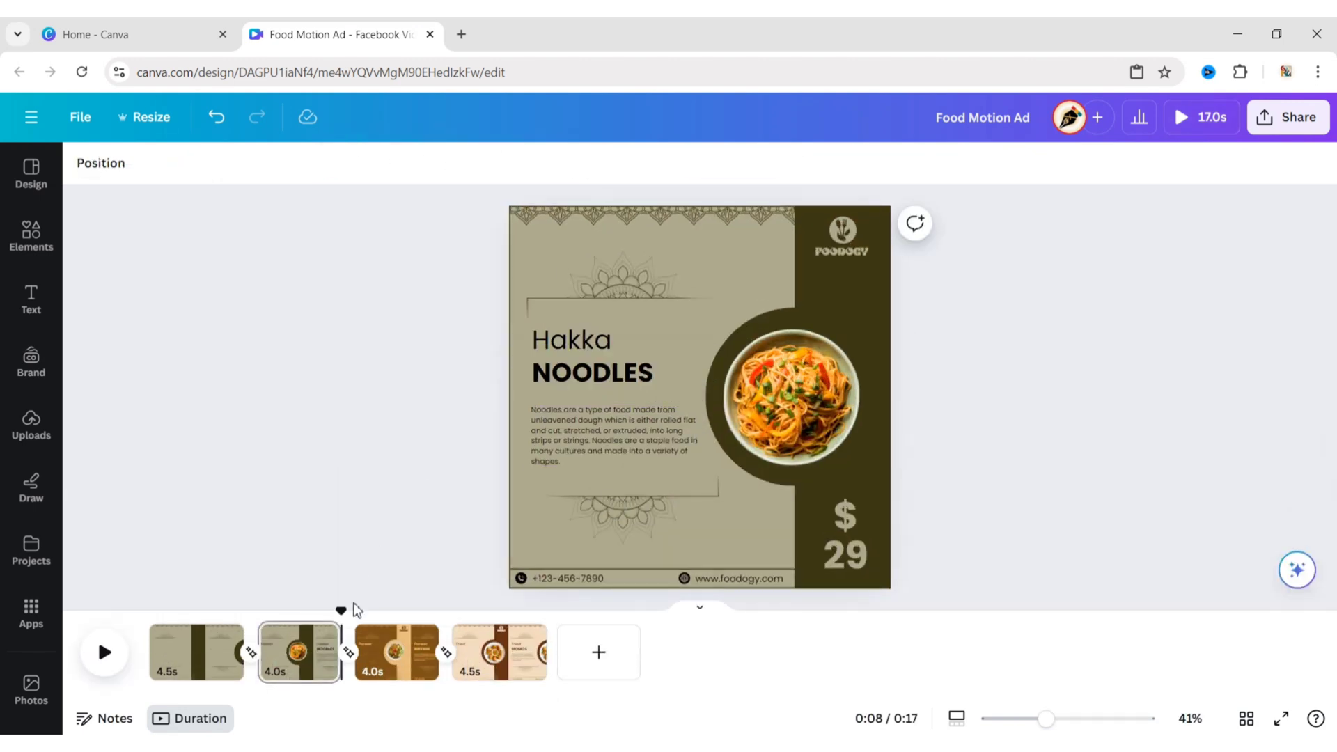
left_click(167, 648)
left_click(104, 653)
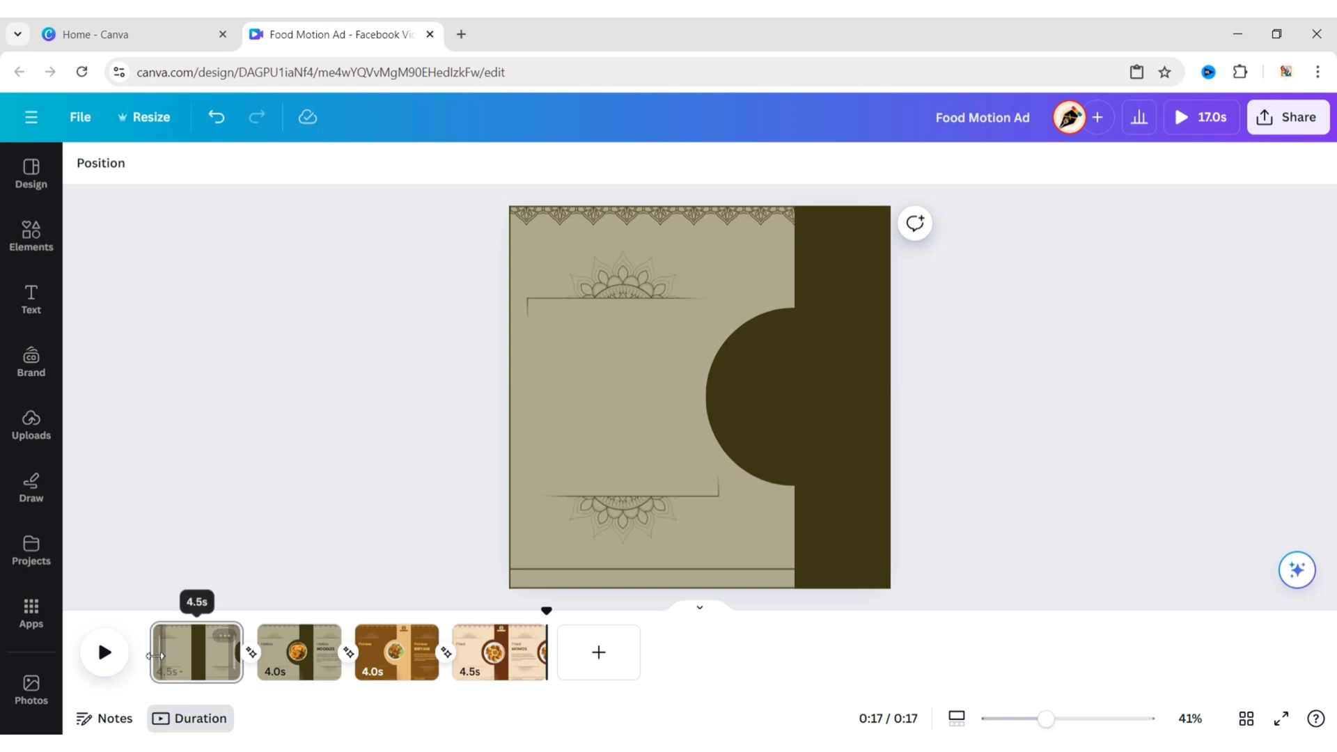
Set the page durations to 3.0 s for the blank opening page, 7.0 s for Noodles, and 5.0 s each for Biryani and Momos.
left_click(158, 656)
left_click_drag(235, 657, 209, 676)
left_click_drag(308, 666, 369, 666)
mouse_move(479, 667)
left_mouse_down()
mouse_move(507, 665)
mouse_move(487, 665)
left_mouse_up()
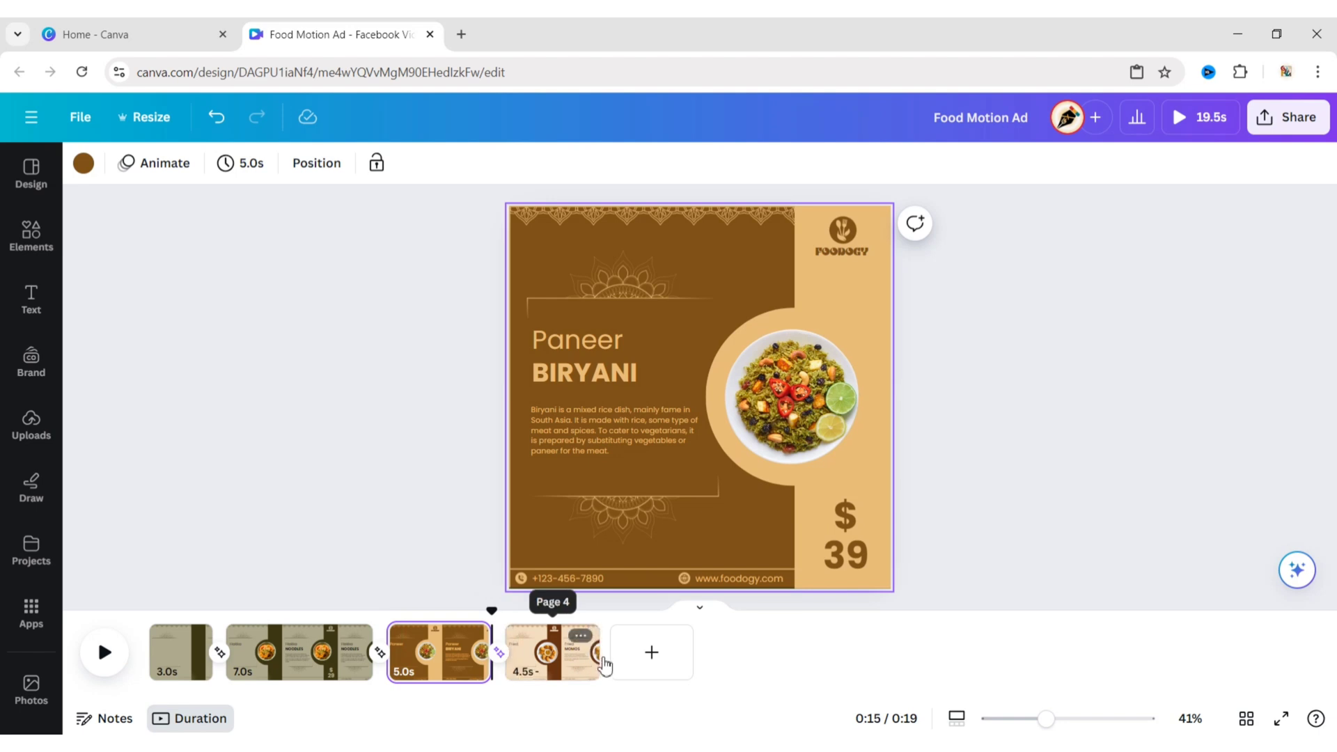
left_click_drag(605, 659, 149, 611)
Preview the whole ad in the enlarged player.
left_click(955, 450)
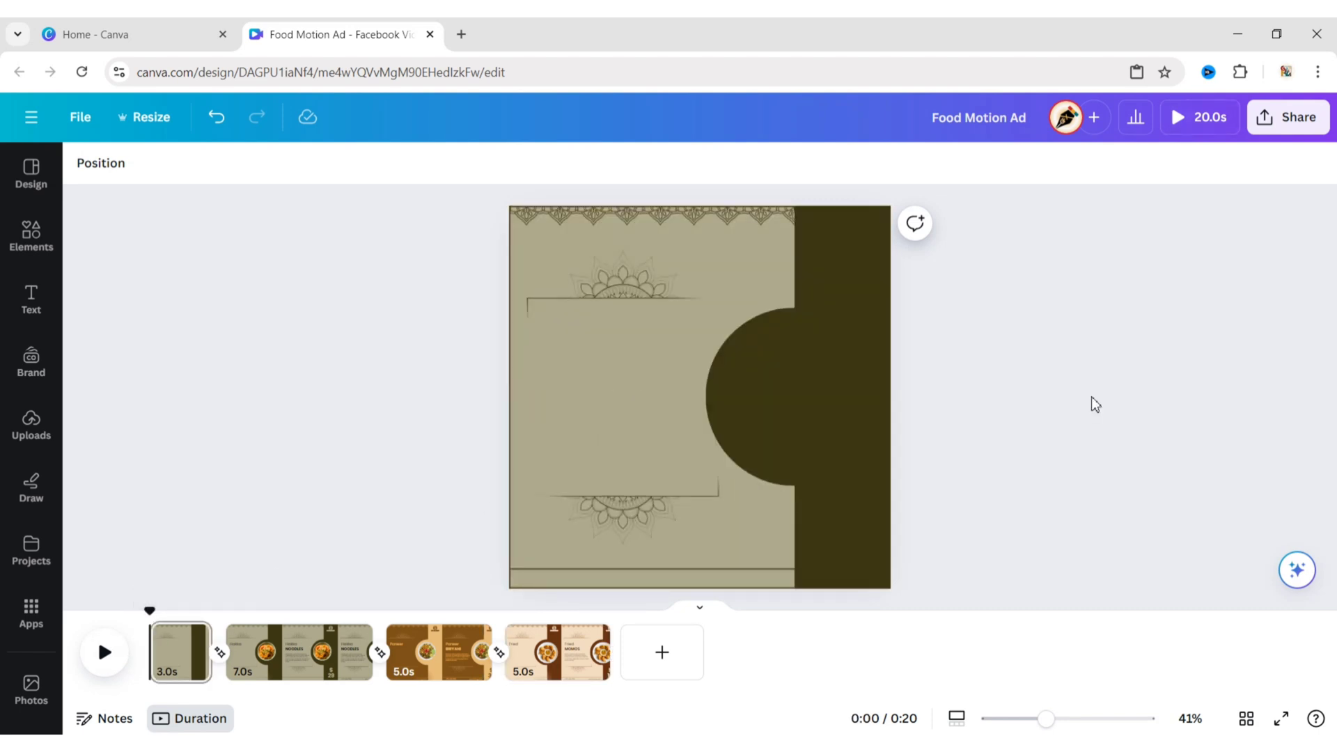
left_click(1182, 132)
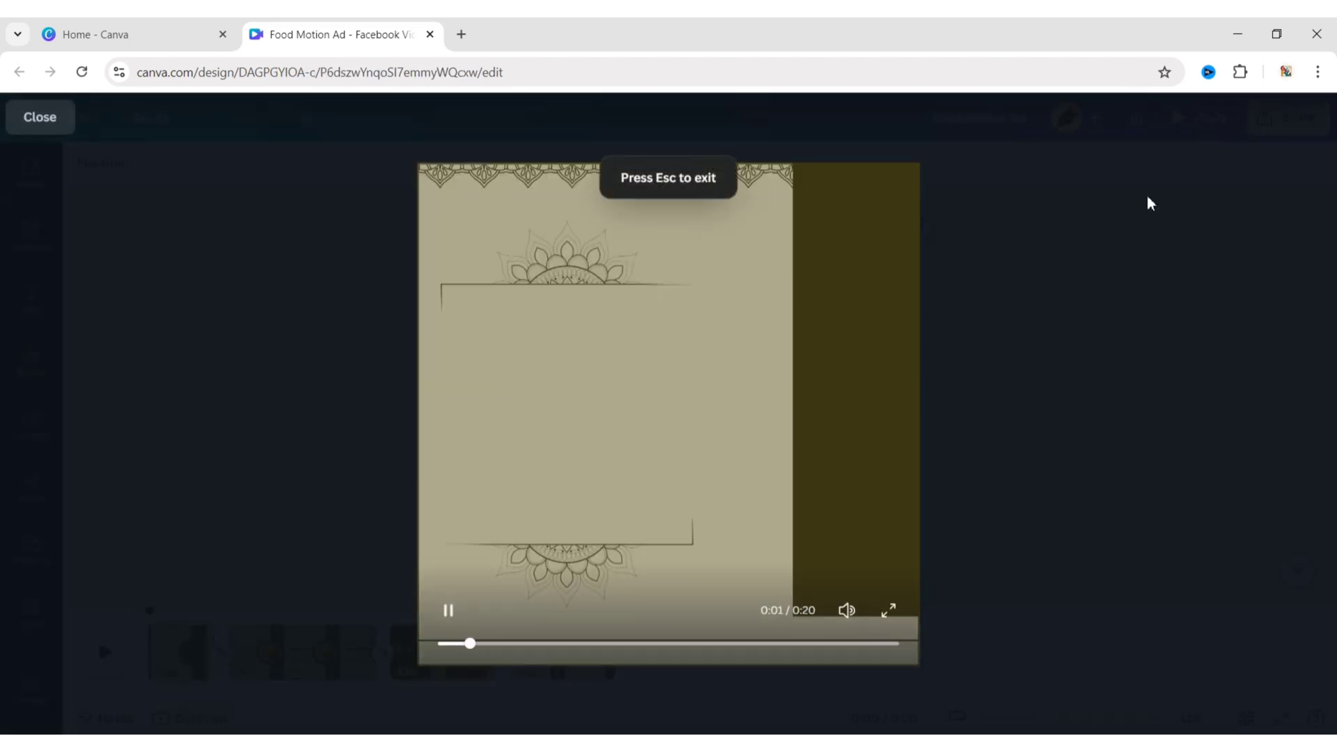